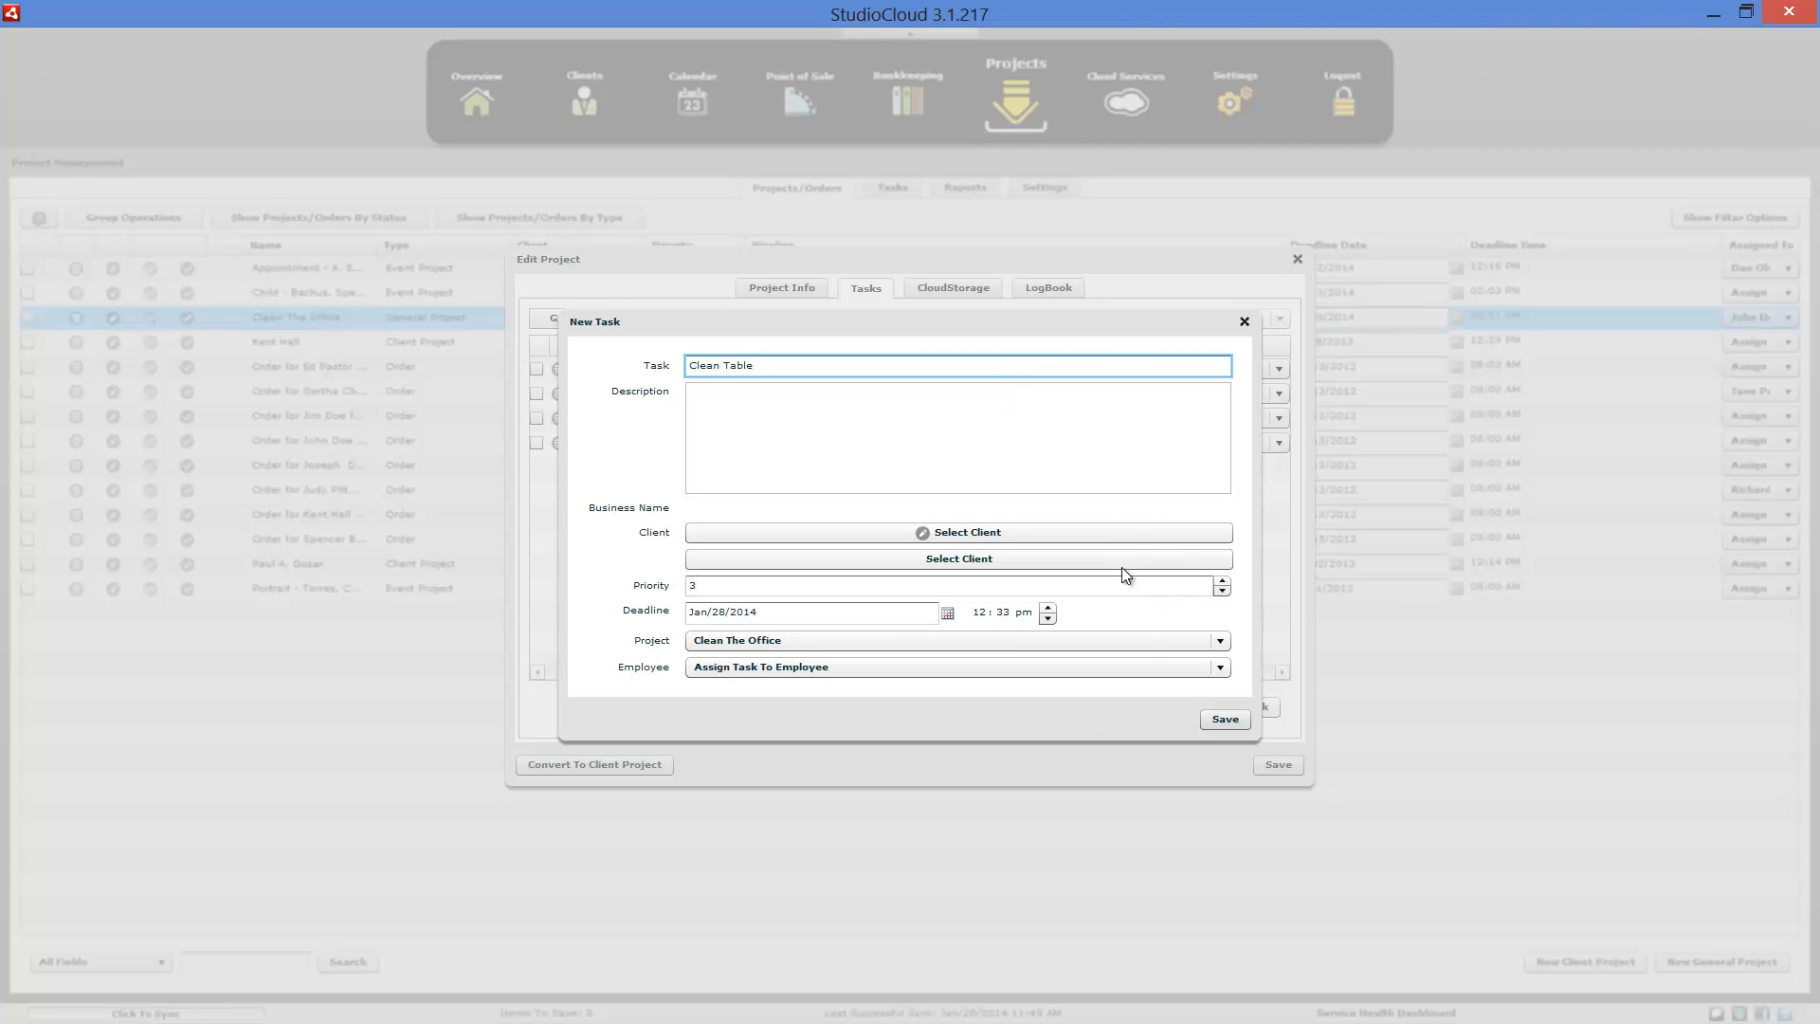
# - Save the "Clean Table" task to the Clean The Office project and close the project editor
pyautogui.click(1225, 718)
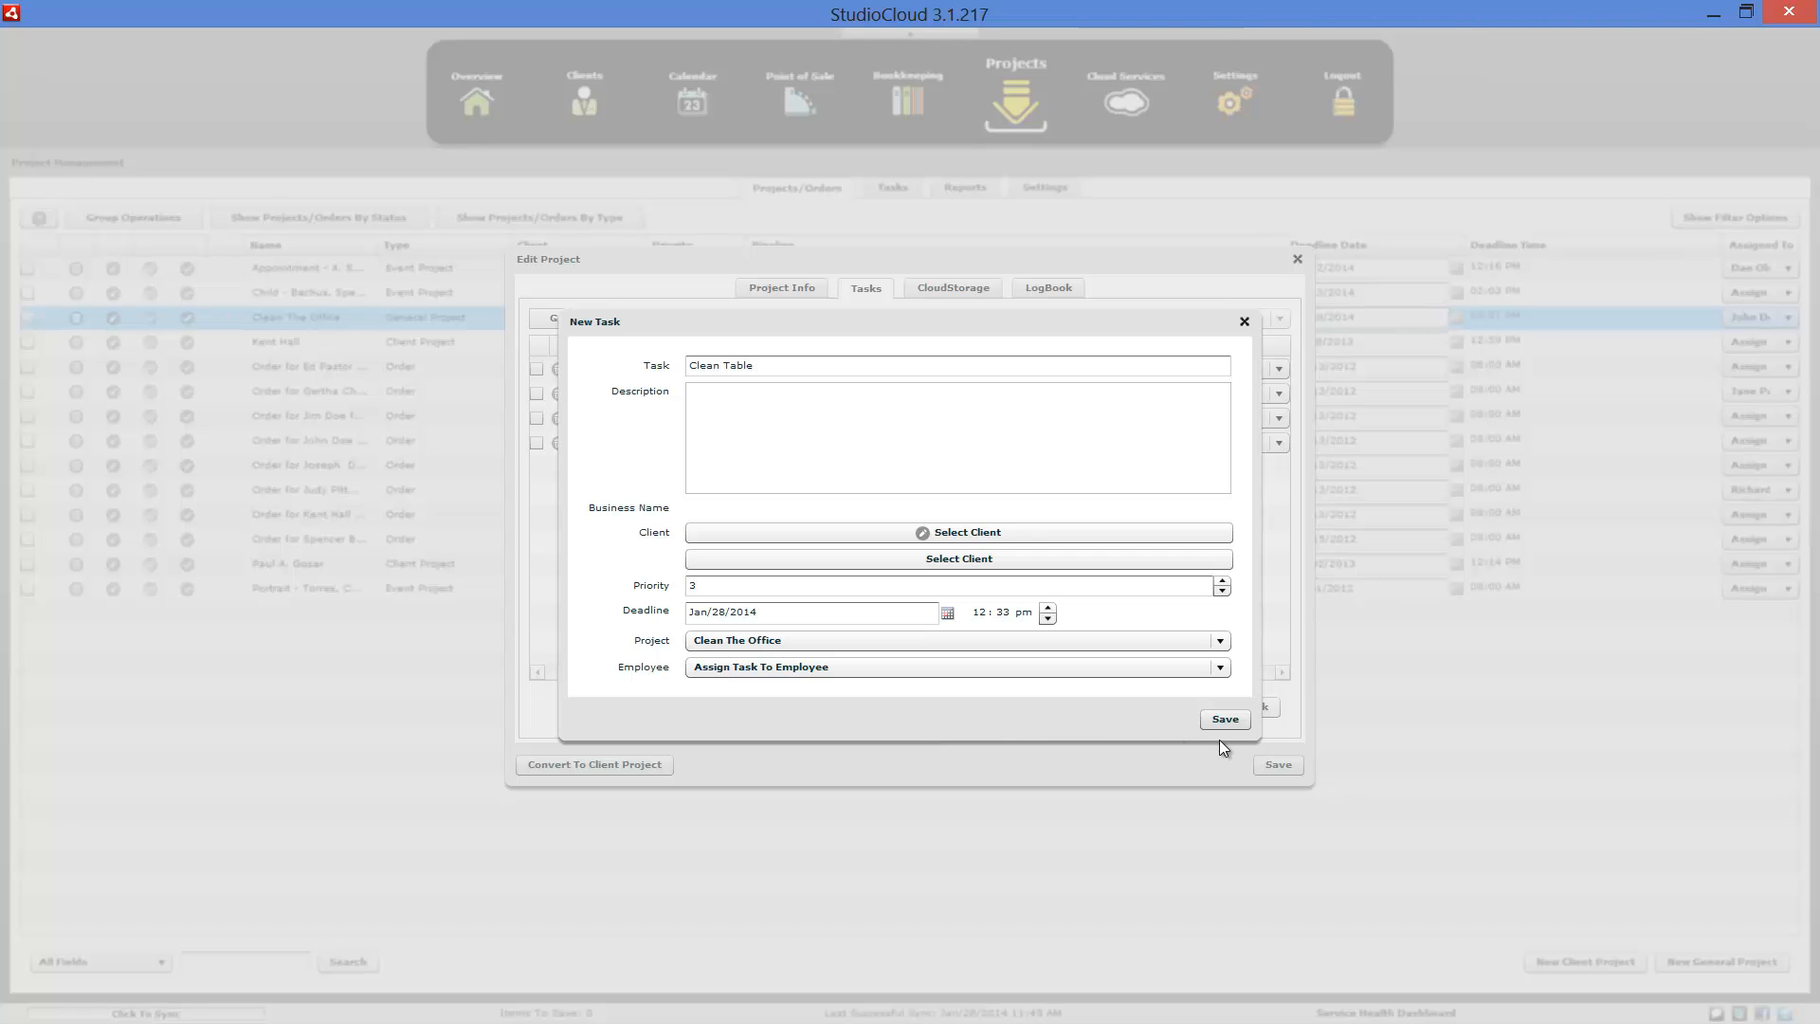
pyautogui.click(1237, 722)
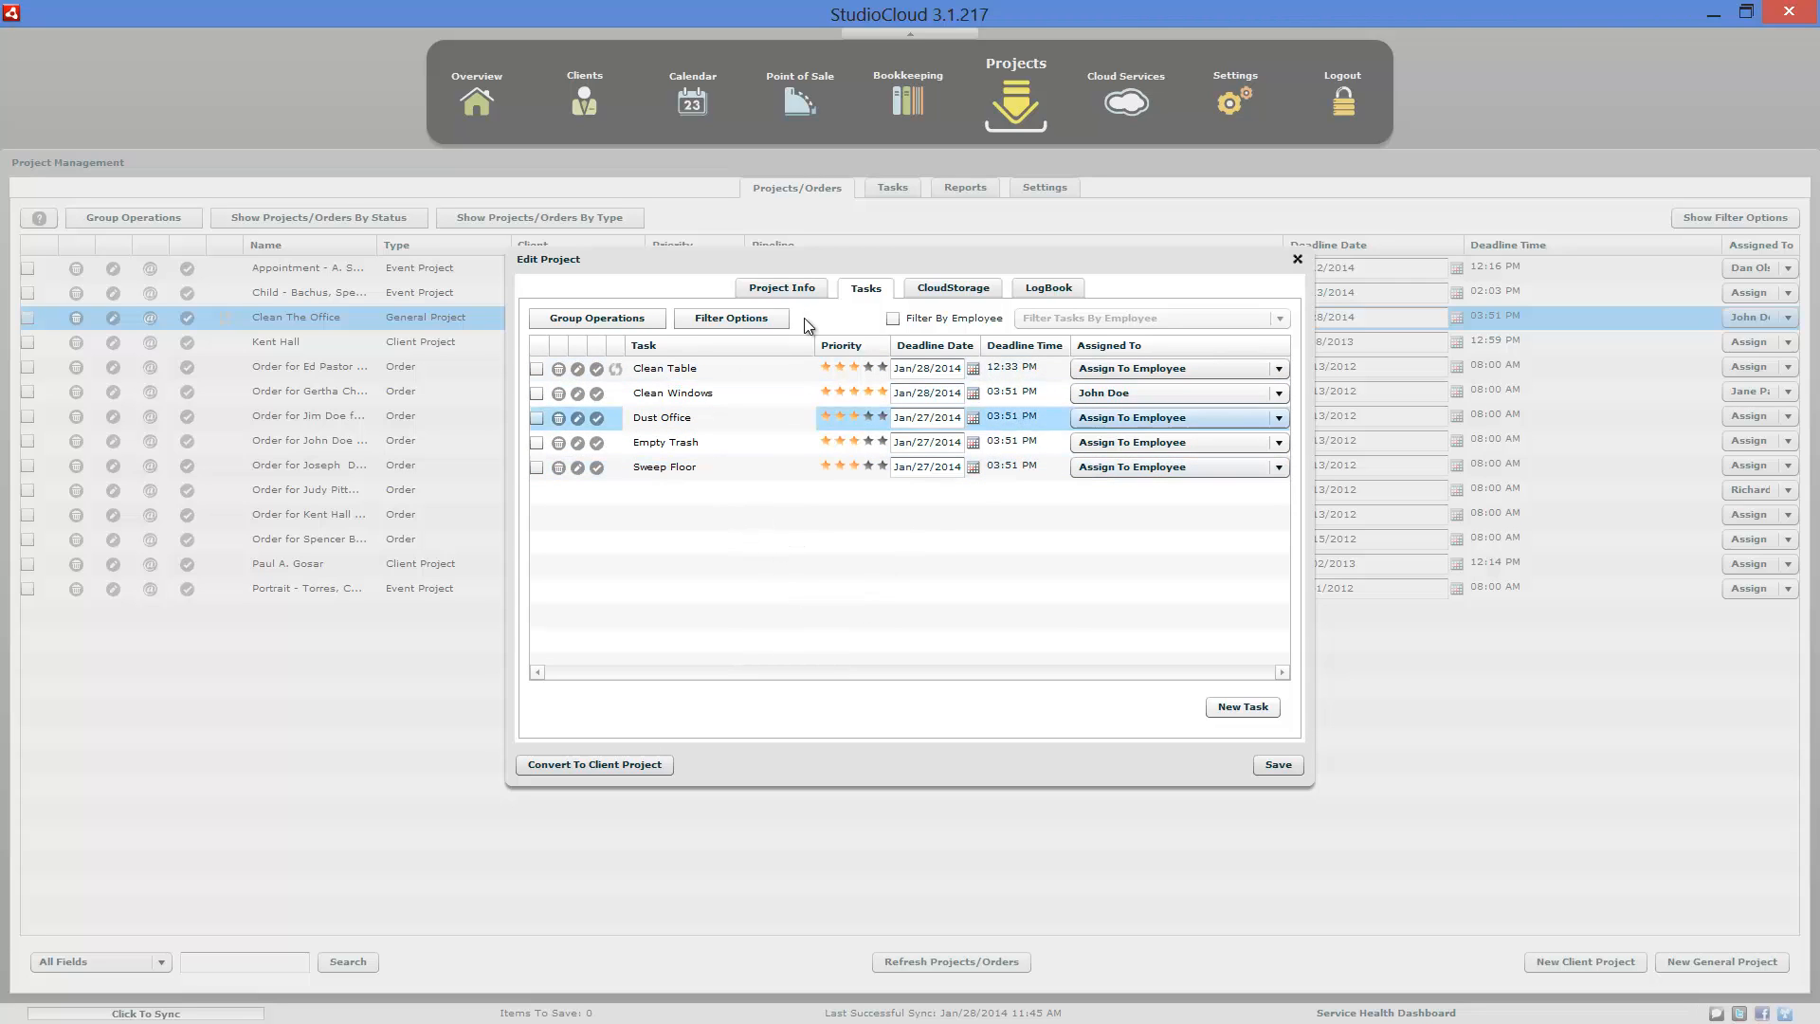
pyautogui.click(1296, 259)
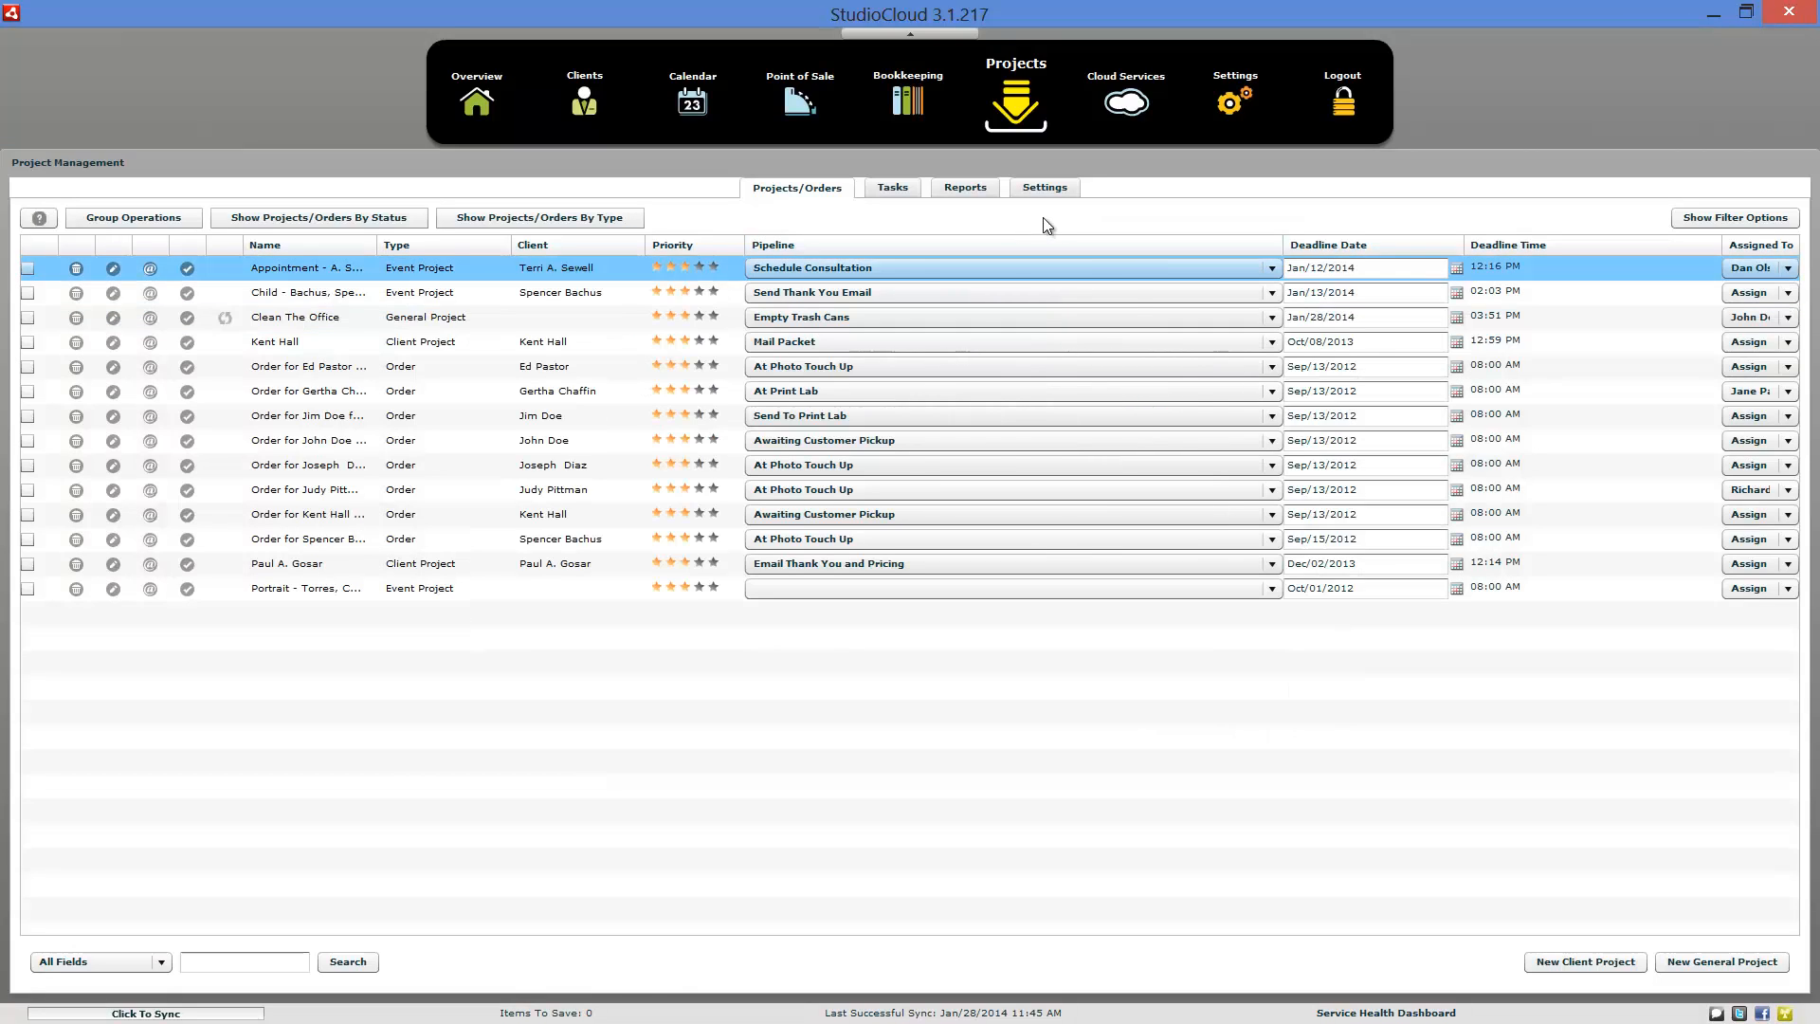
# - Create a general project named "Clean The Office v2" prepopulated from the Clean Office task template group, and refresh the project list
pyautogui.click(1697, 961)
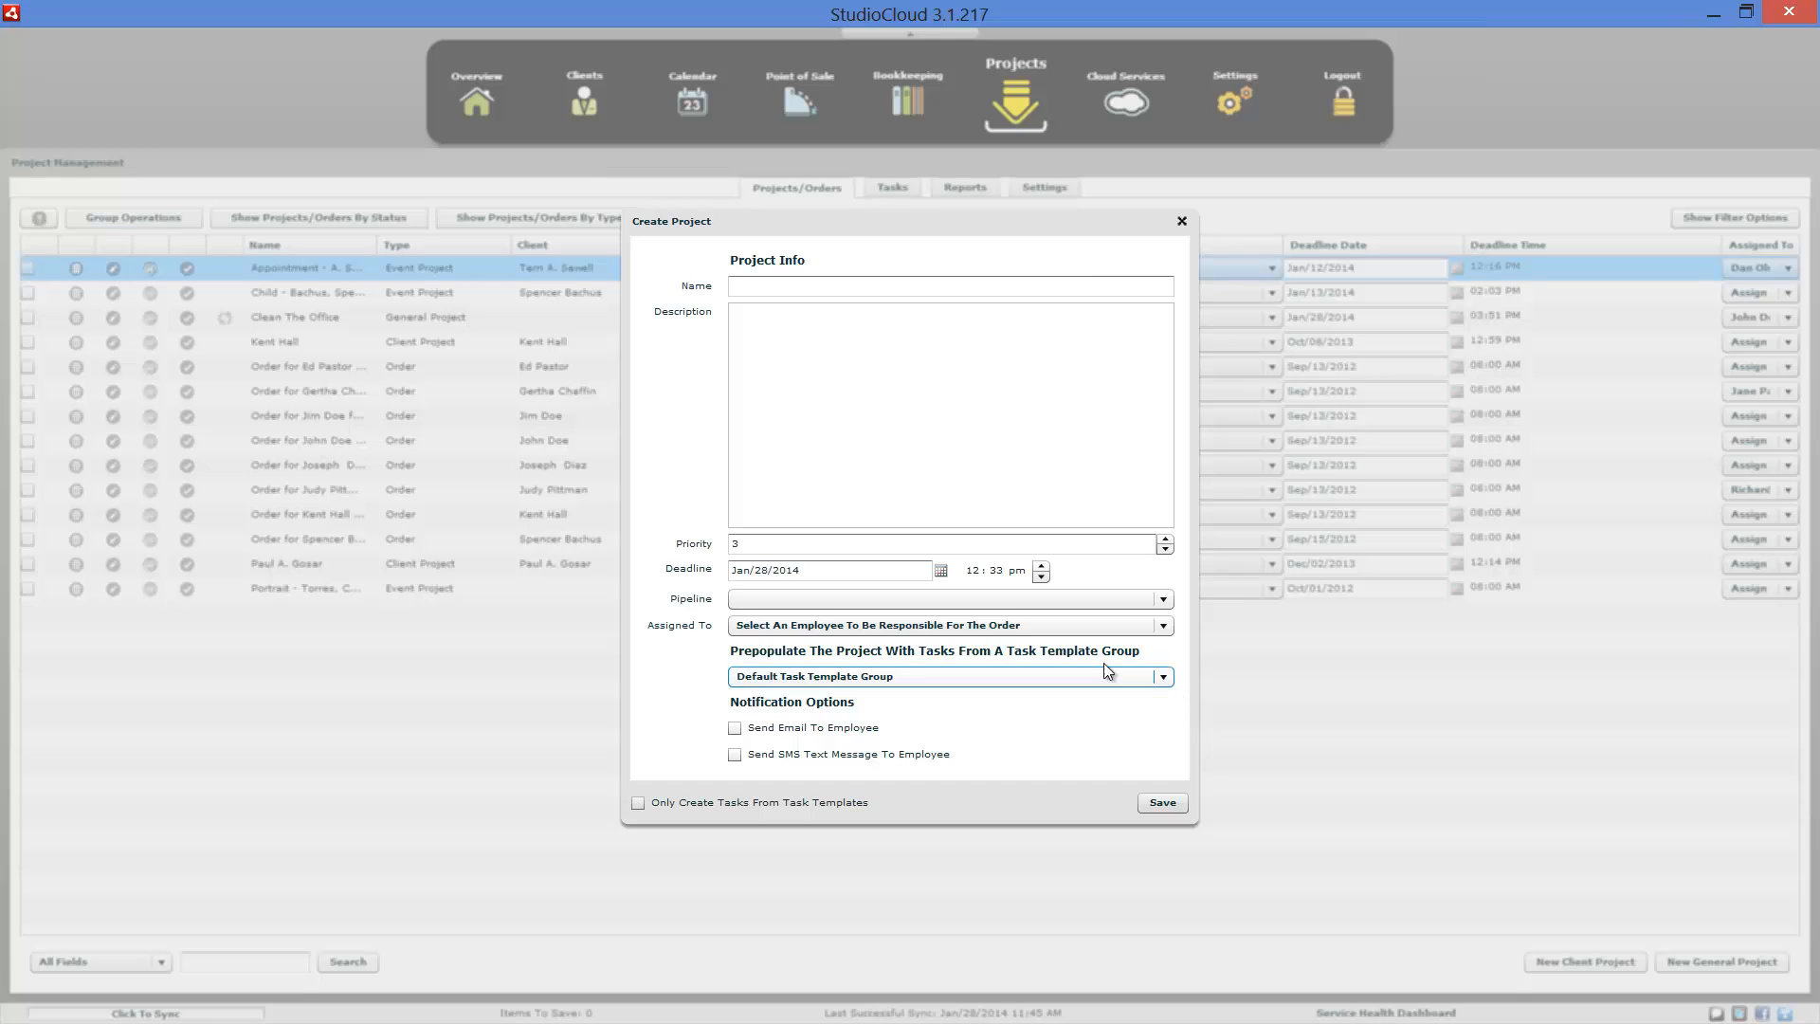
pyautogui.click(801, 286)
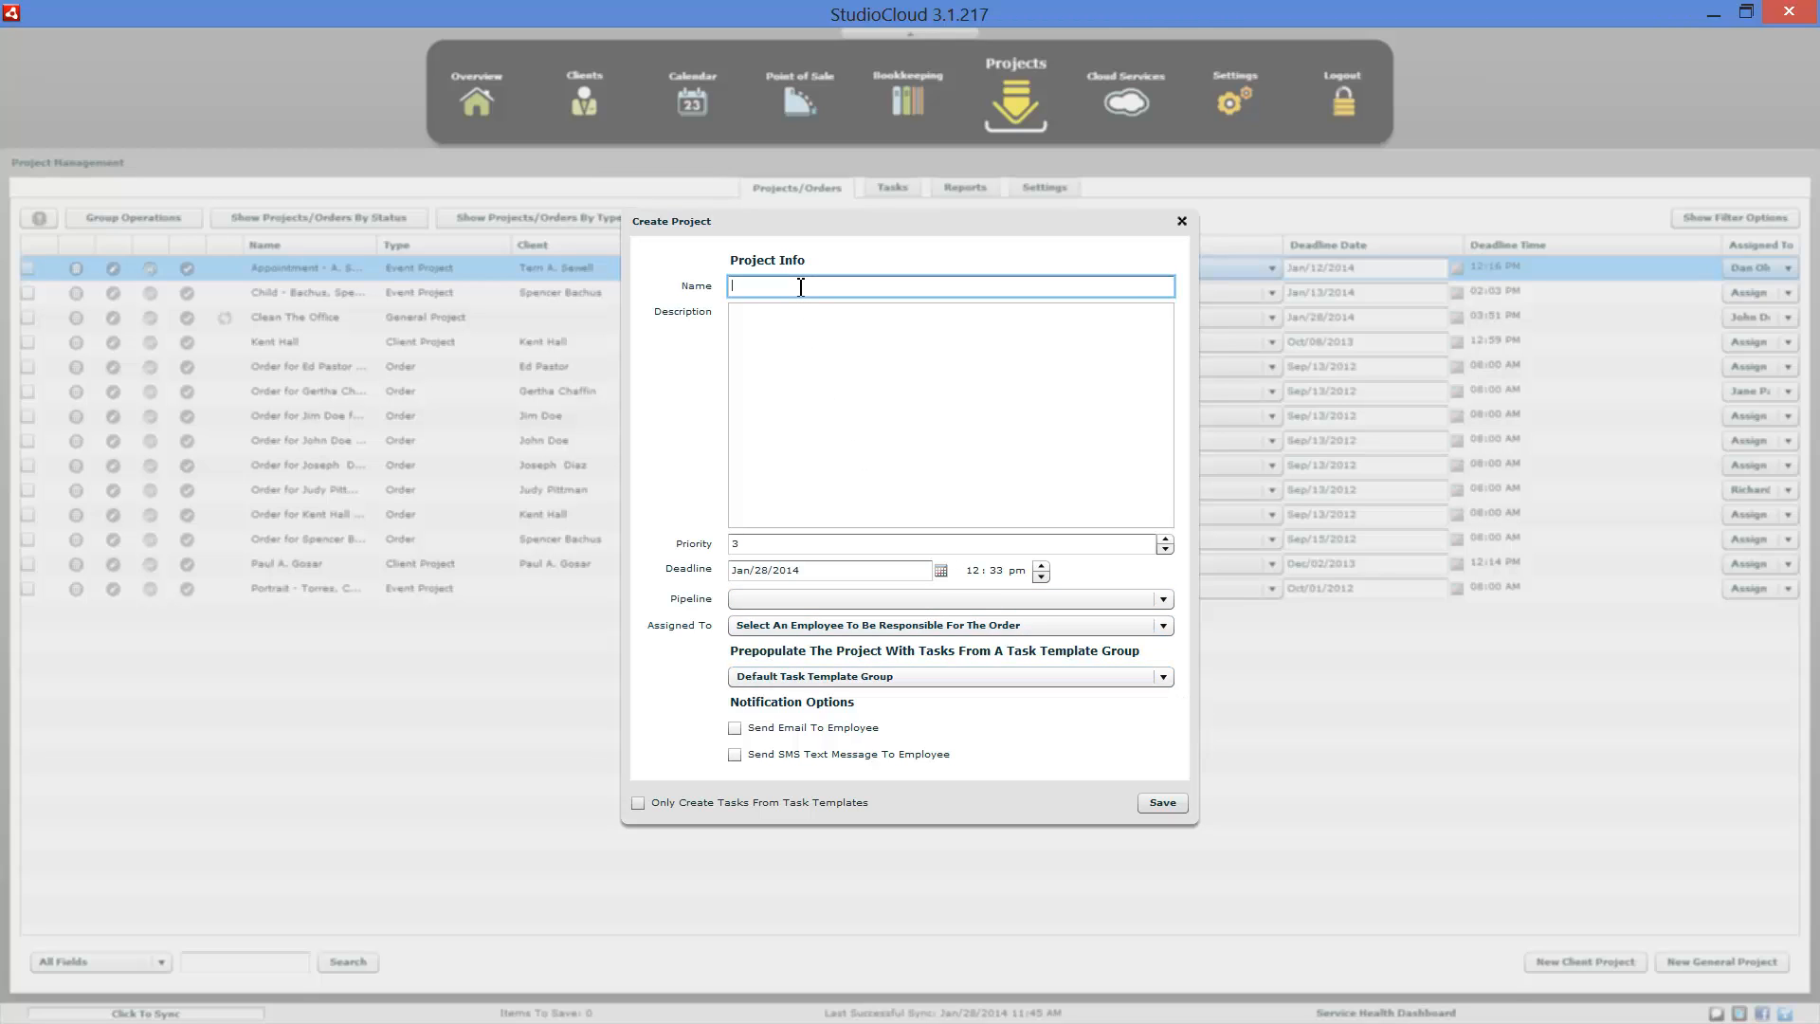
pyautogui.write('Clean The Office v2')
pyautogui.click(847, 676)
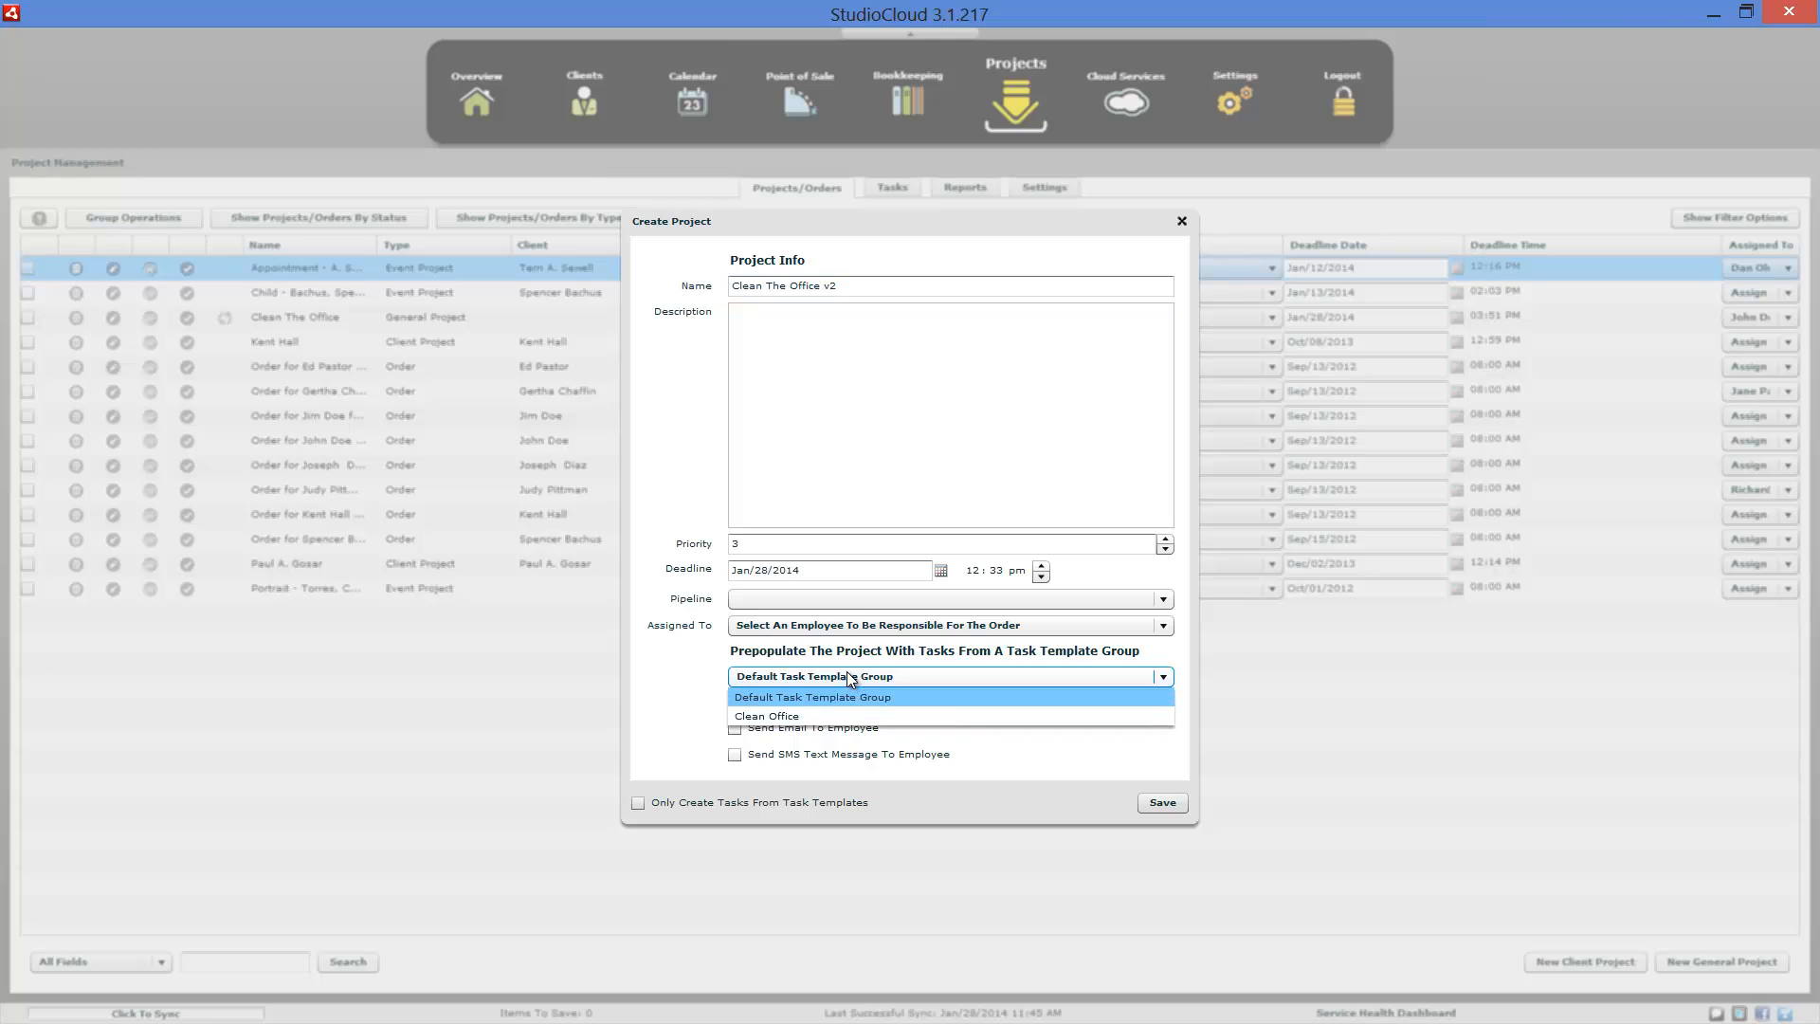
pyautogui.click(830, 718)
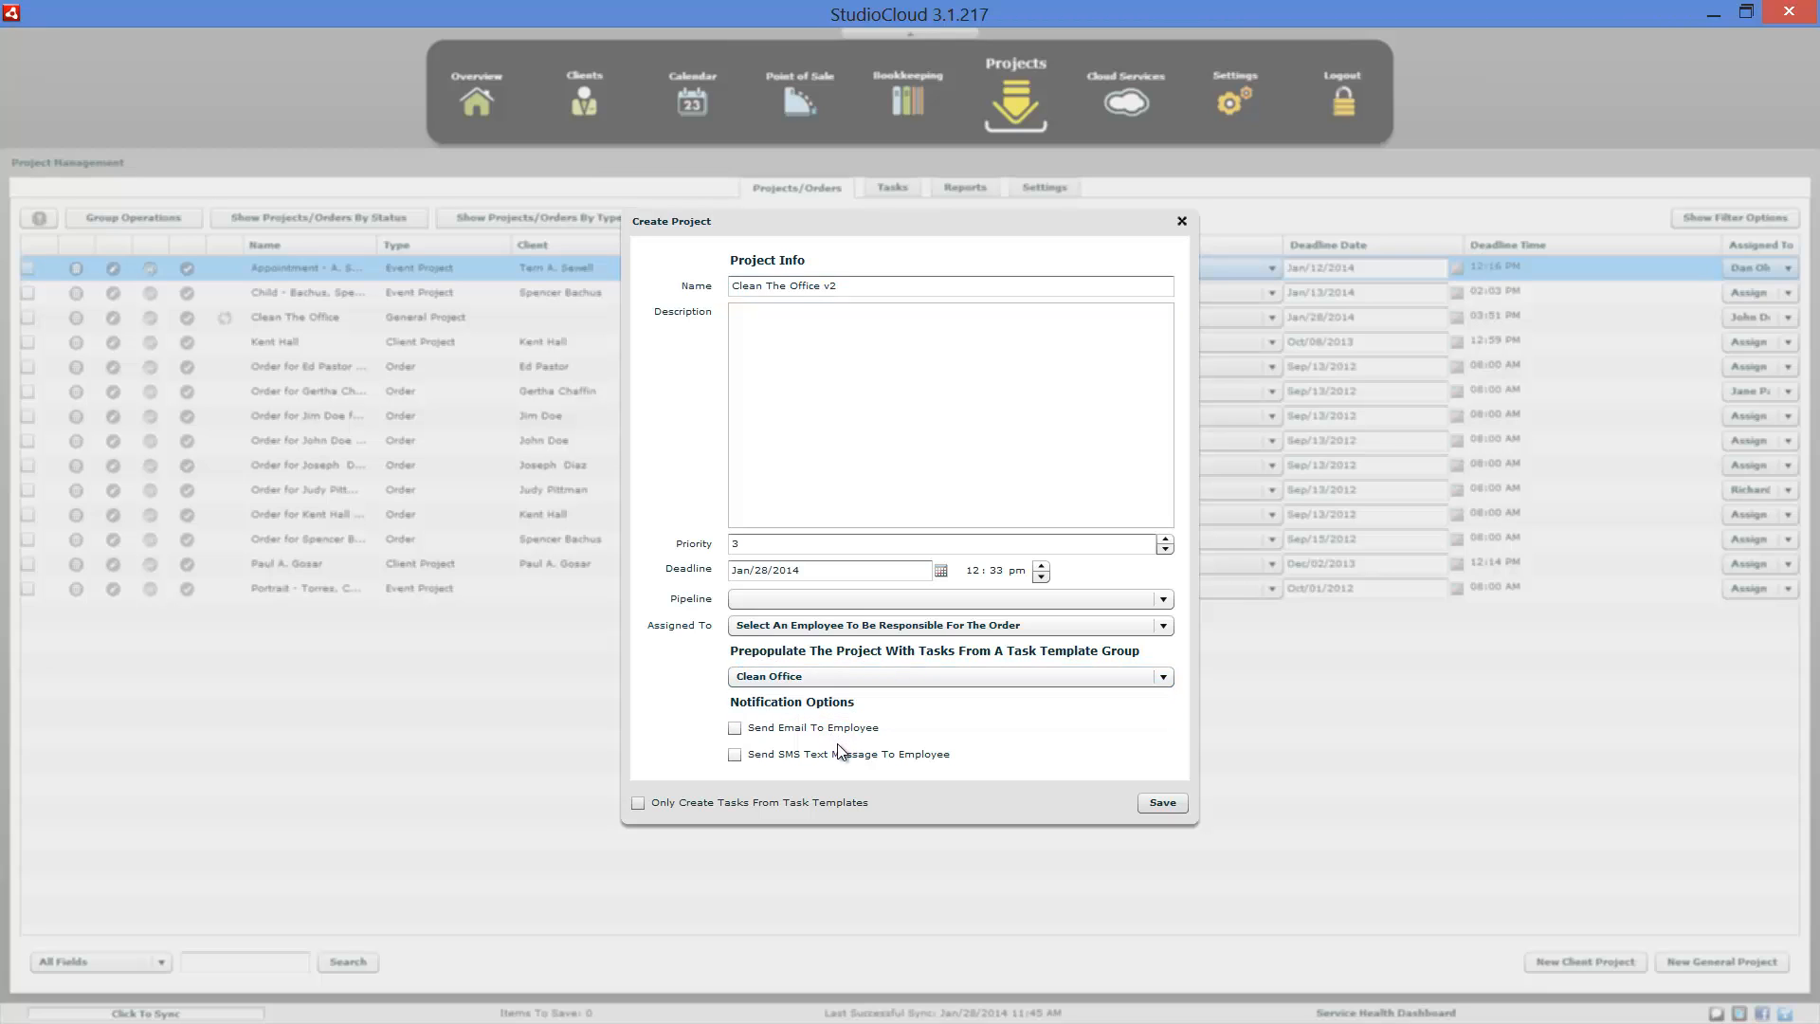
pyautogui.click(1161, 803)
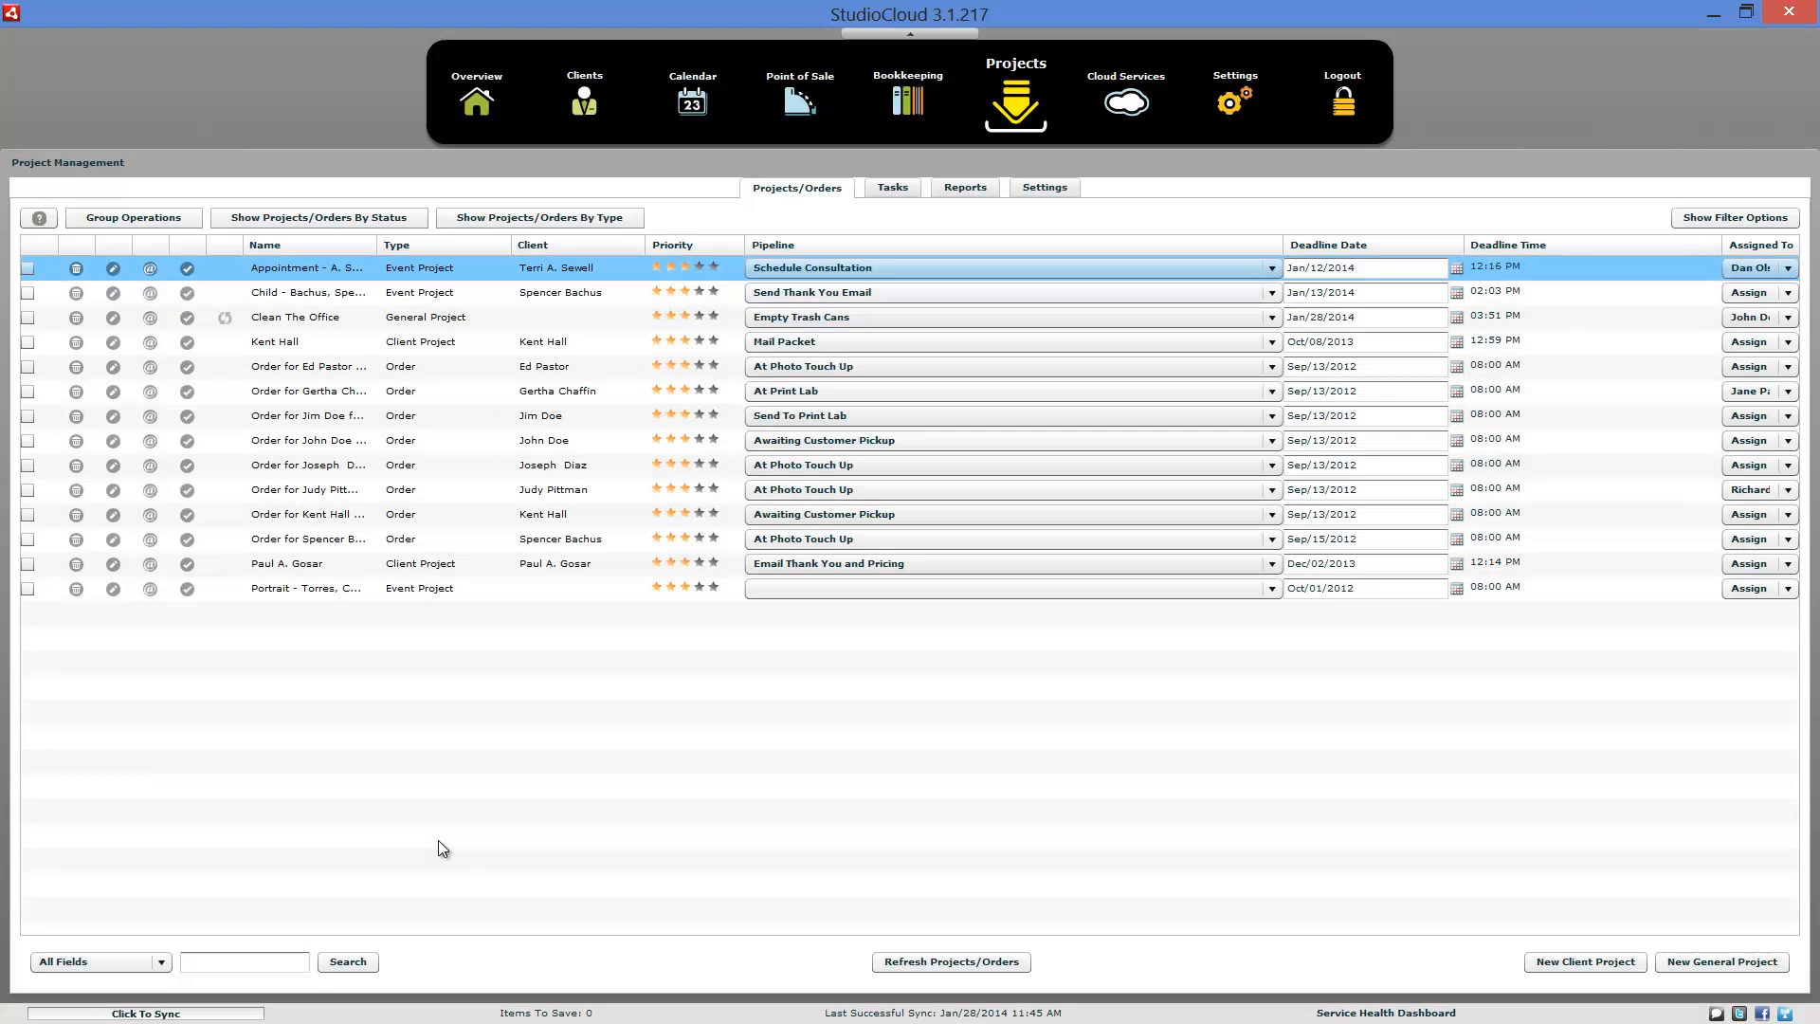
pyautogui.click(910, 955)
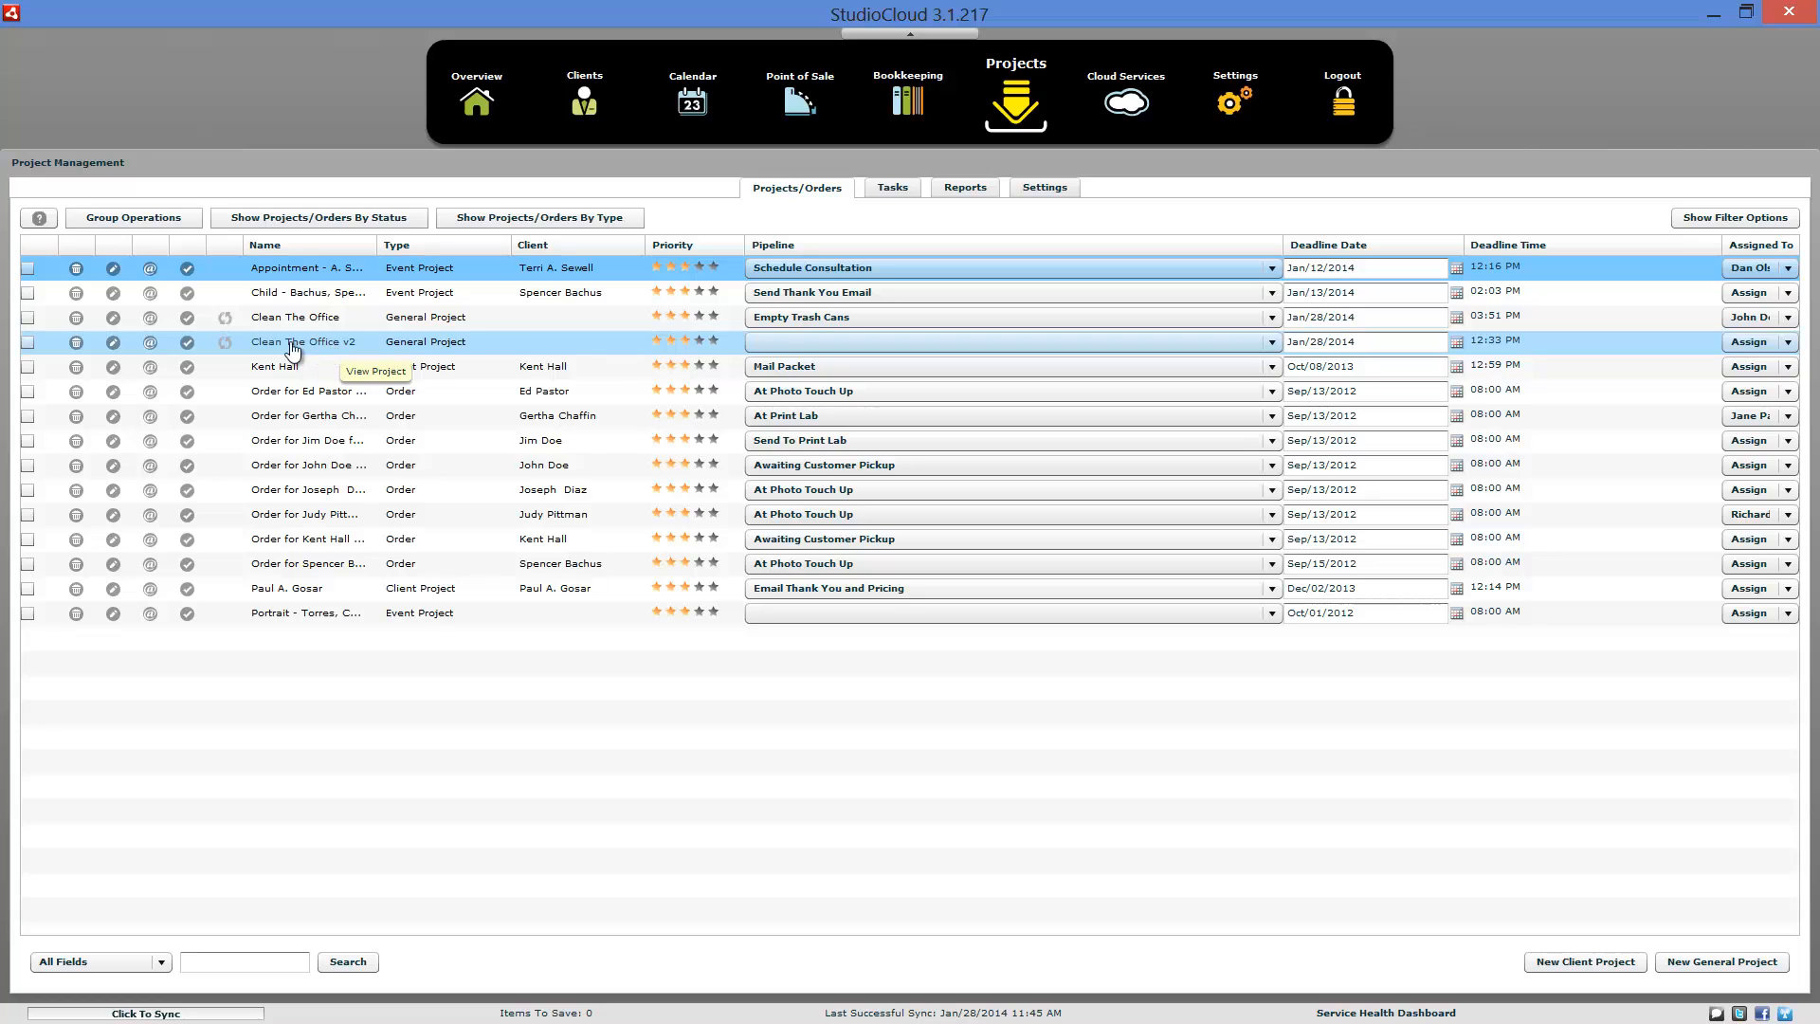
# - Review the tasks prepopulated in the Clean The Office v2 project, then close the project
pyautogui.click(115, 349)
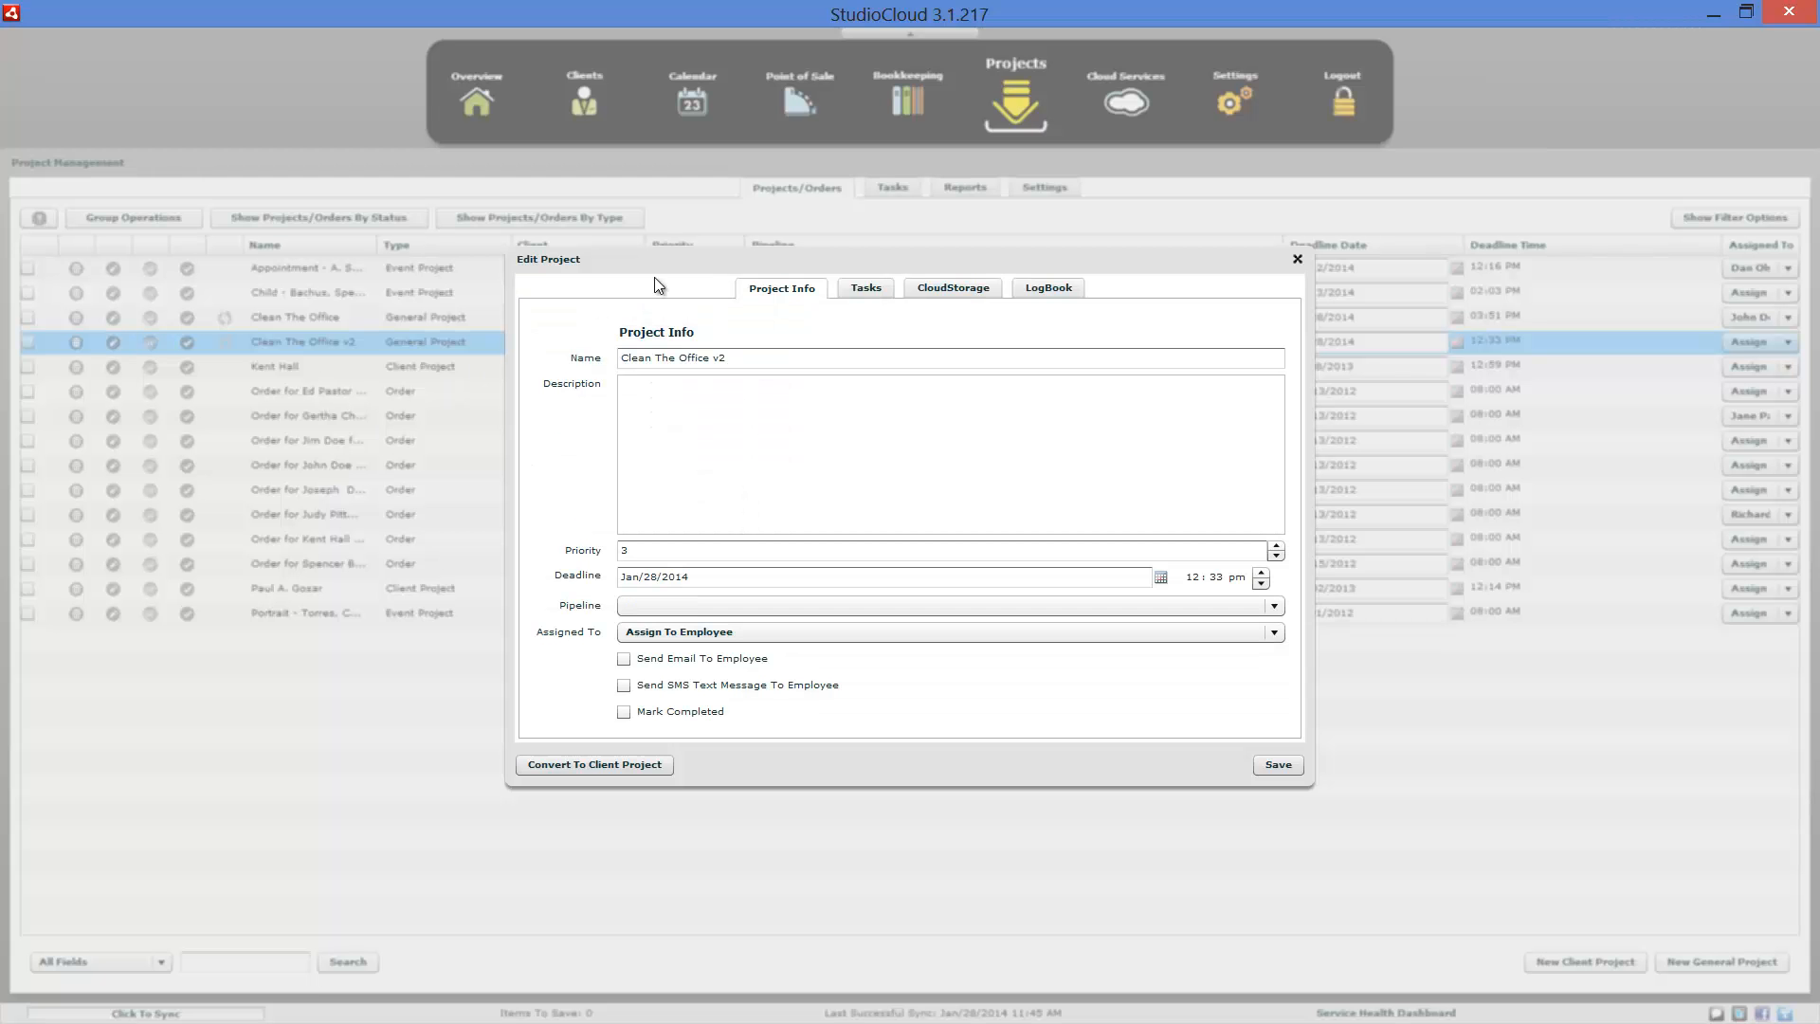
pyautogui.click(857, 289)
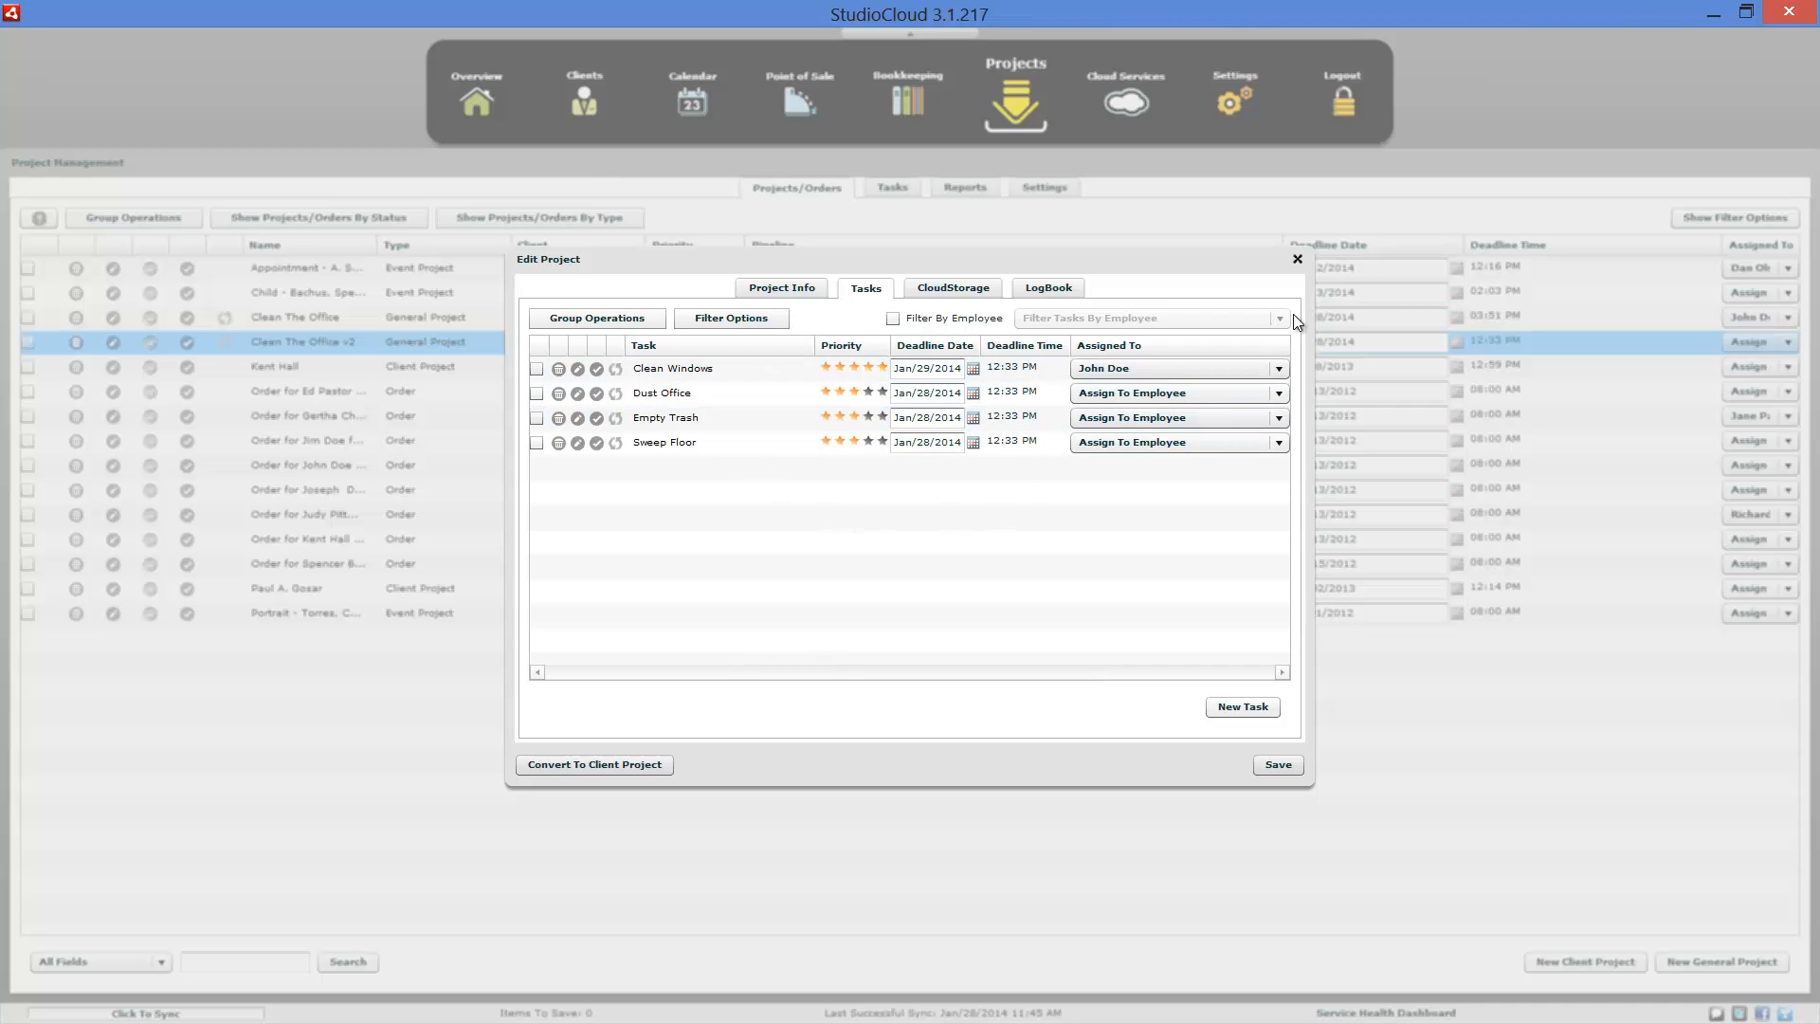
pyautogui.click(1297, 258)
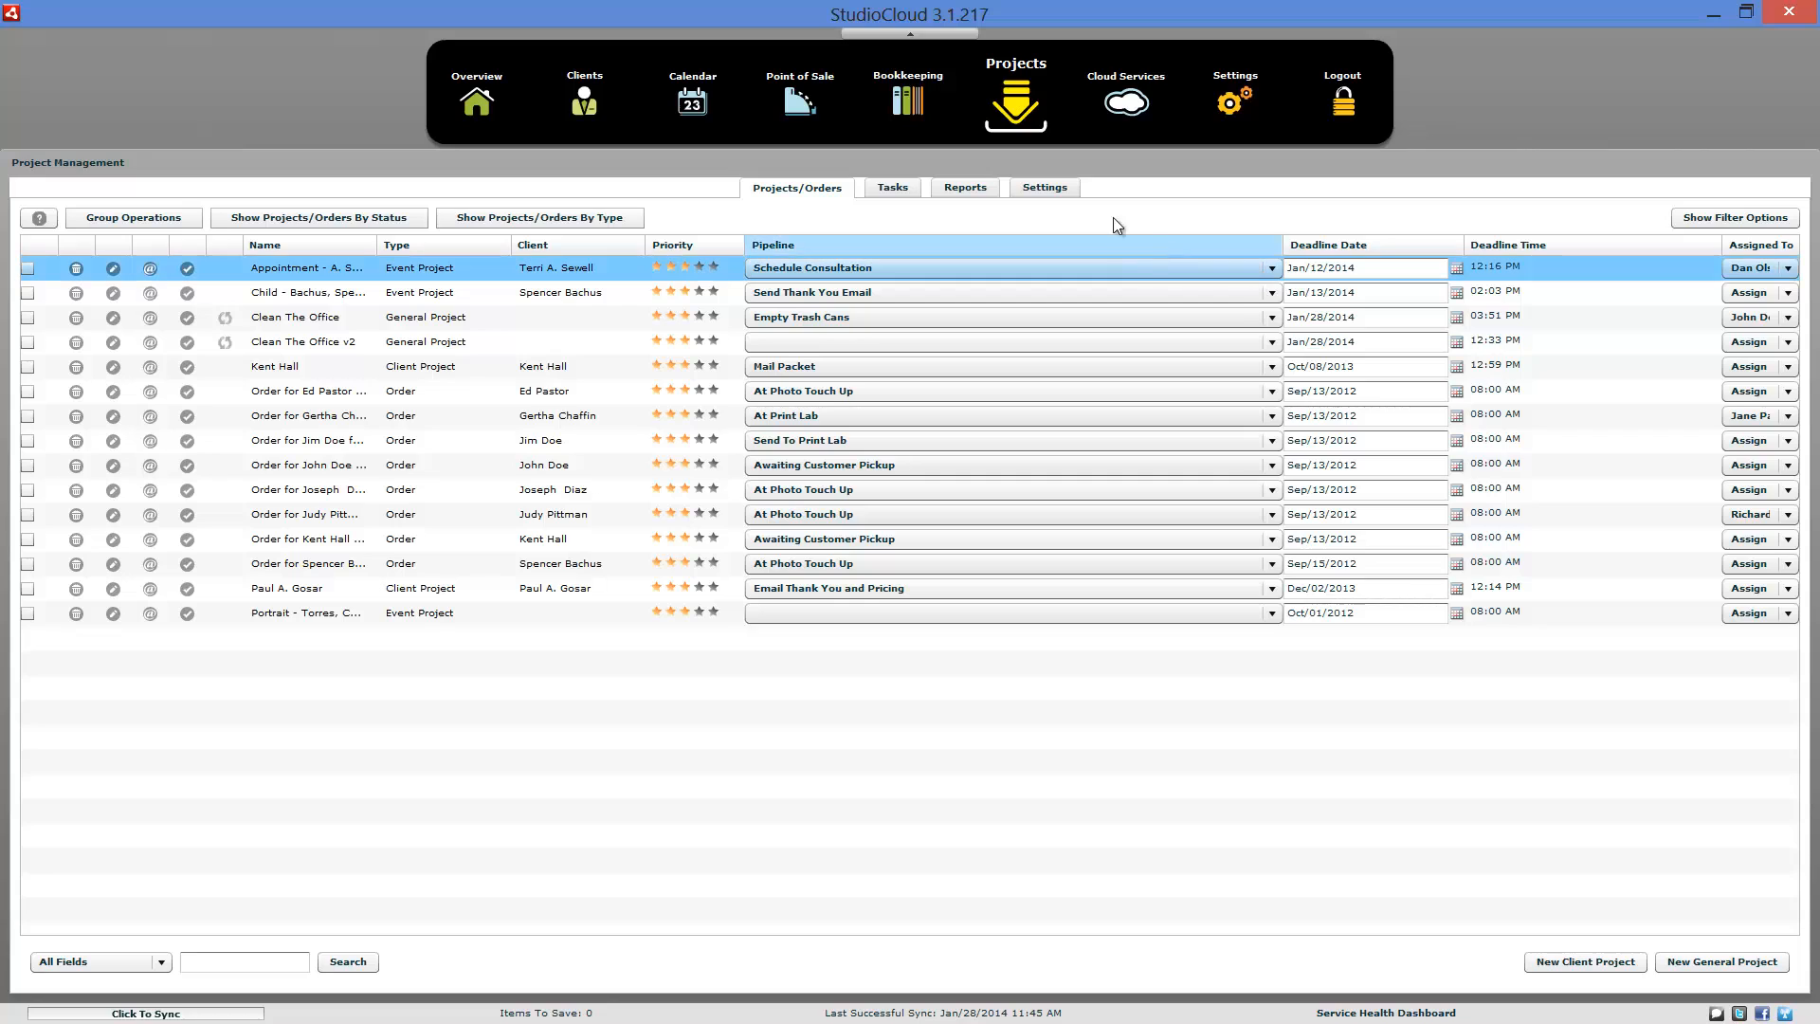
# - Start a new general project task template group named "Clean Office v2" in the project settings
pyautogui.click(1056, 194)
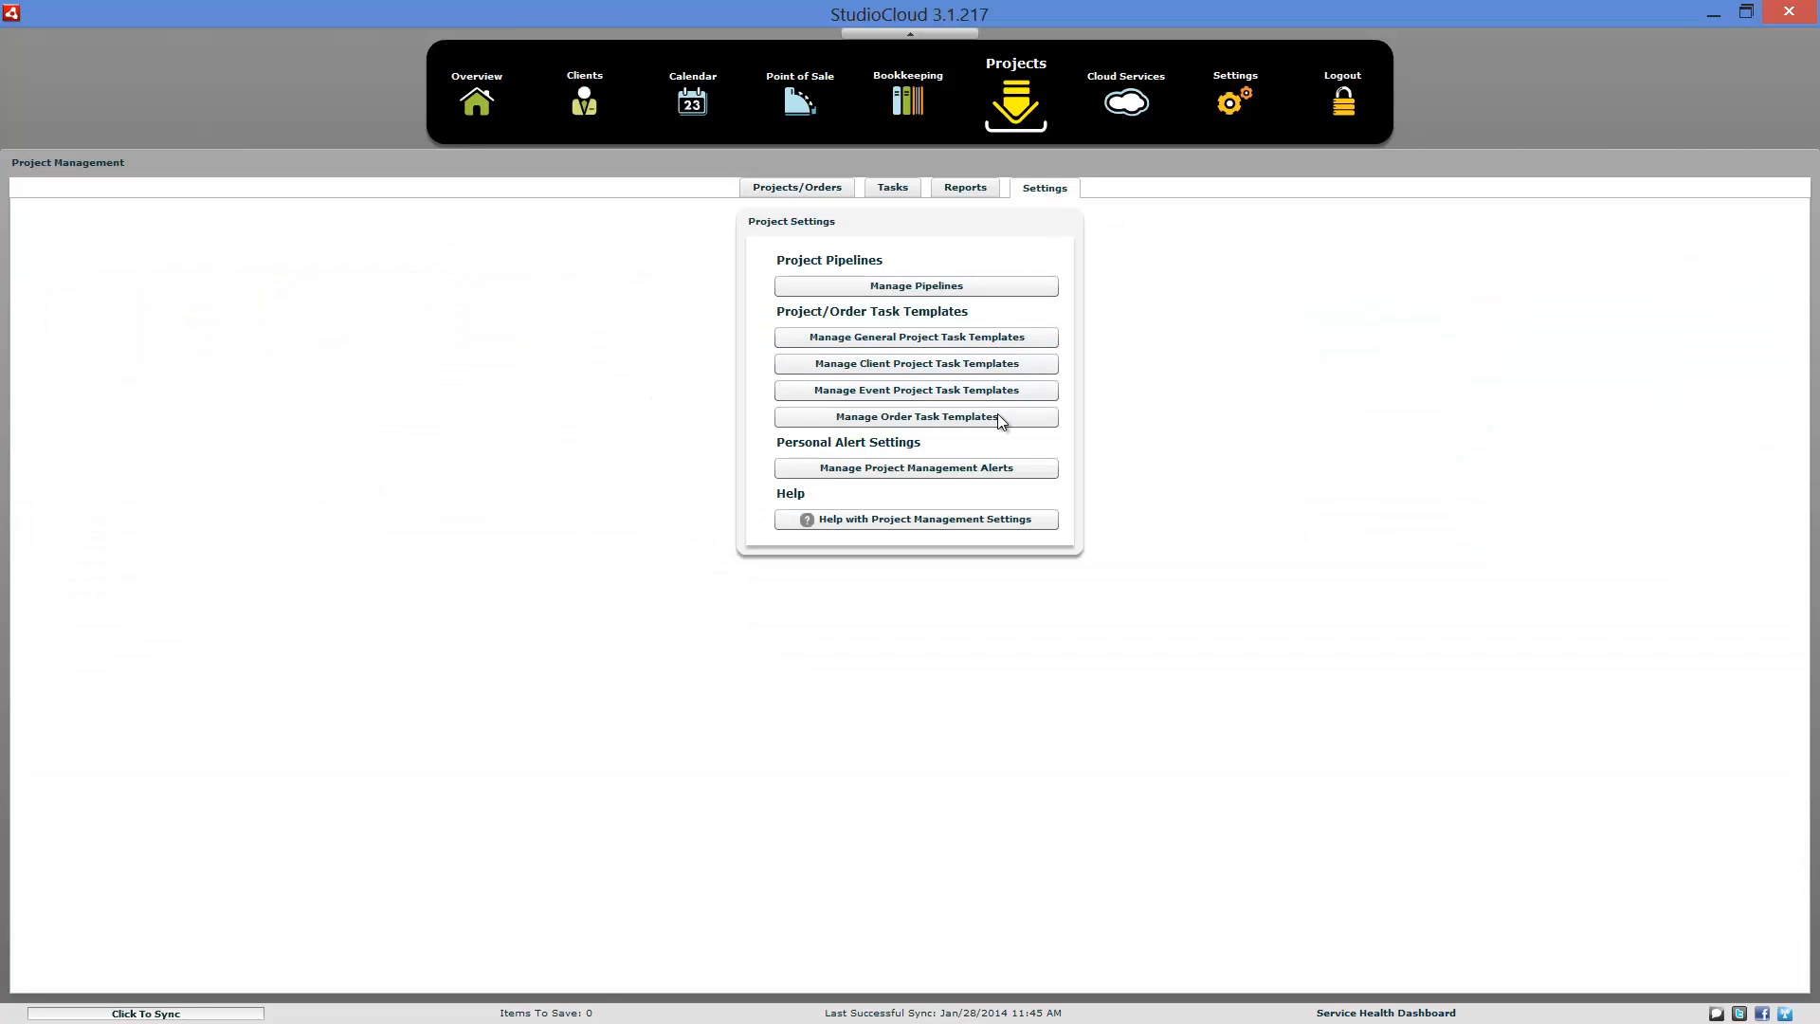
pyautogui.click(984, 340)
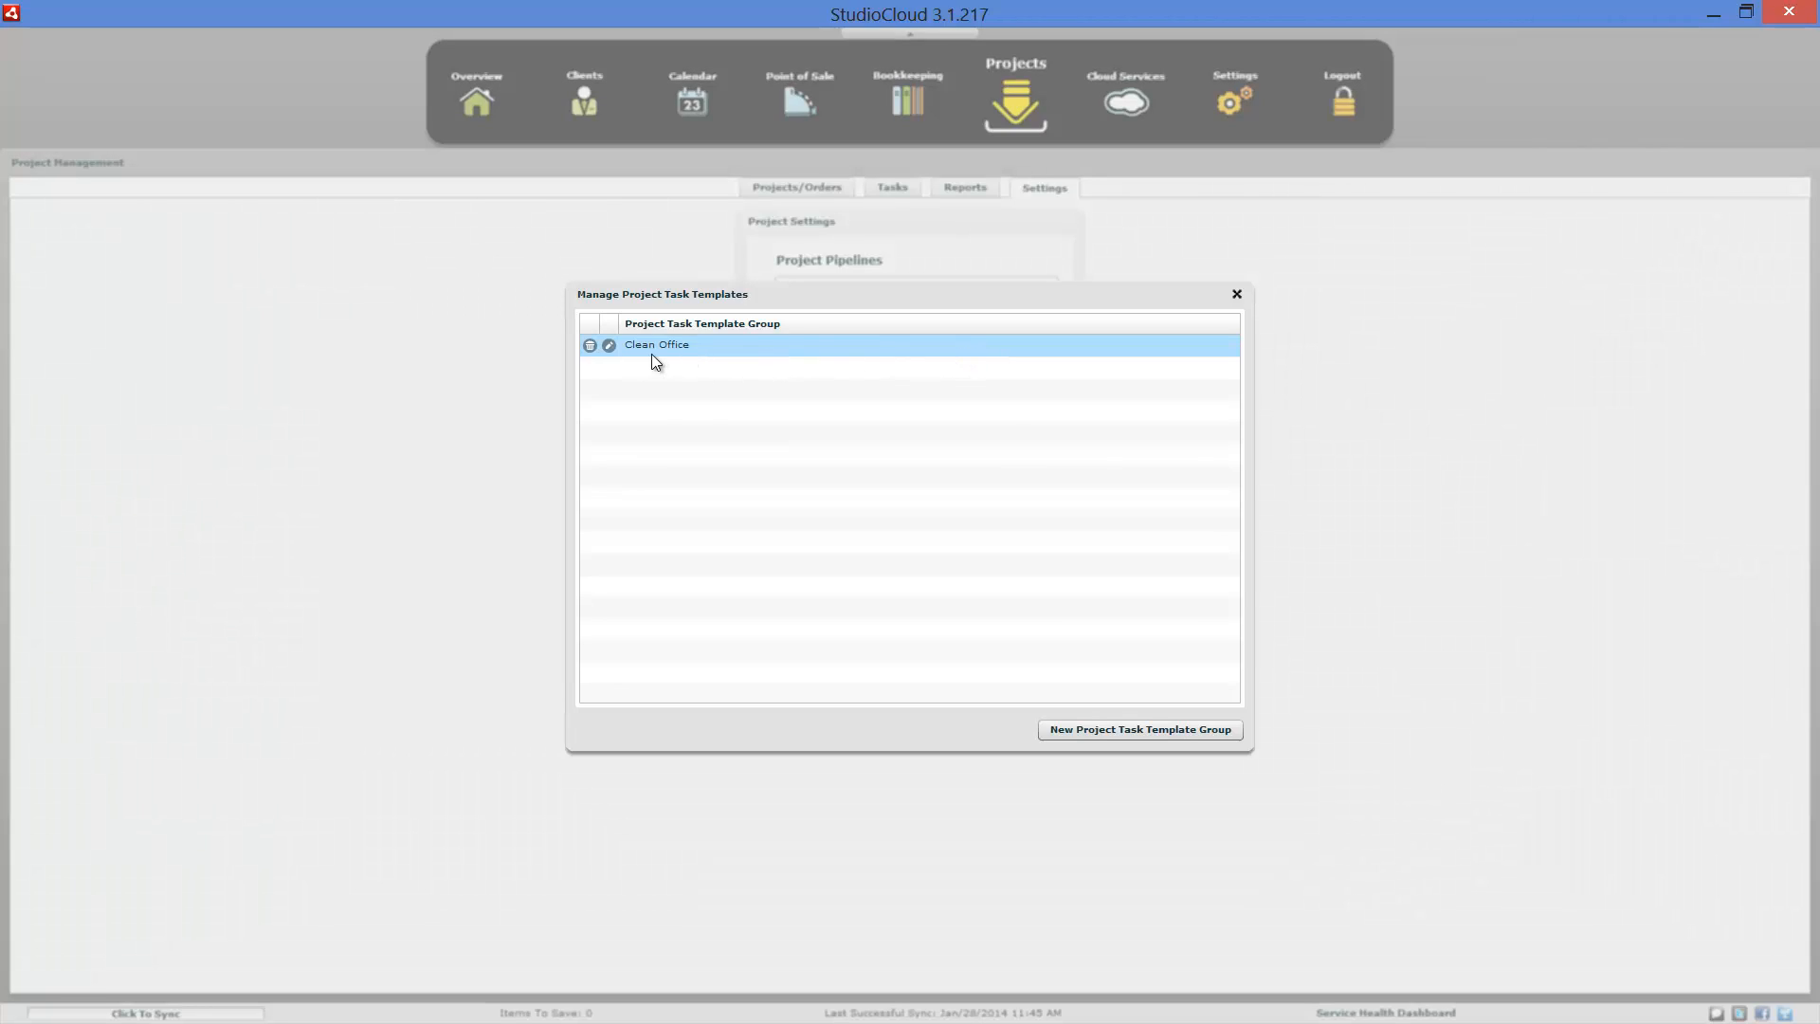
pyautogui.click(1065, 728)
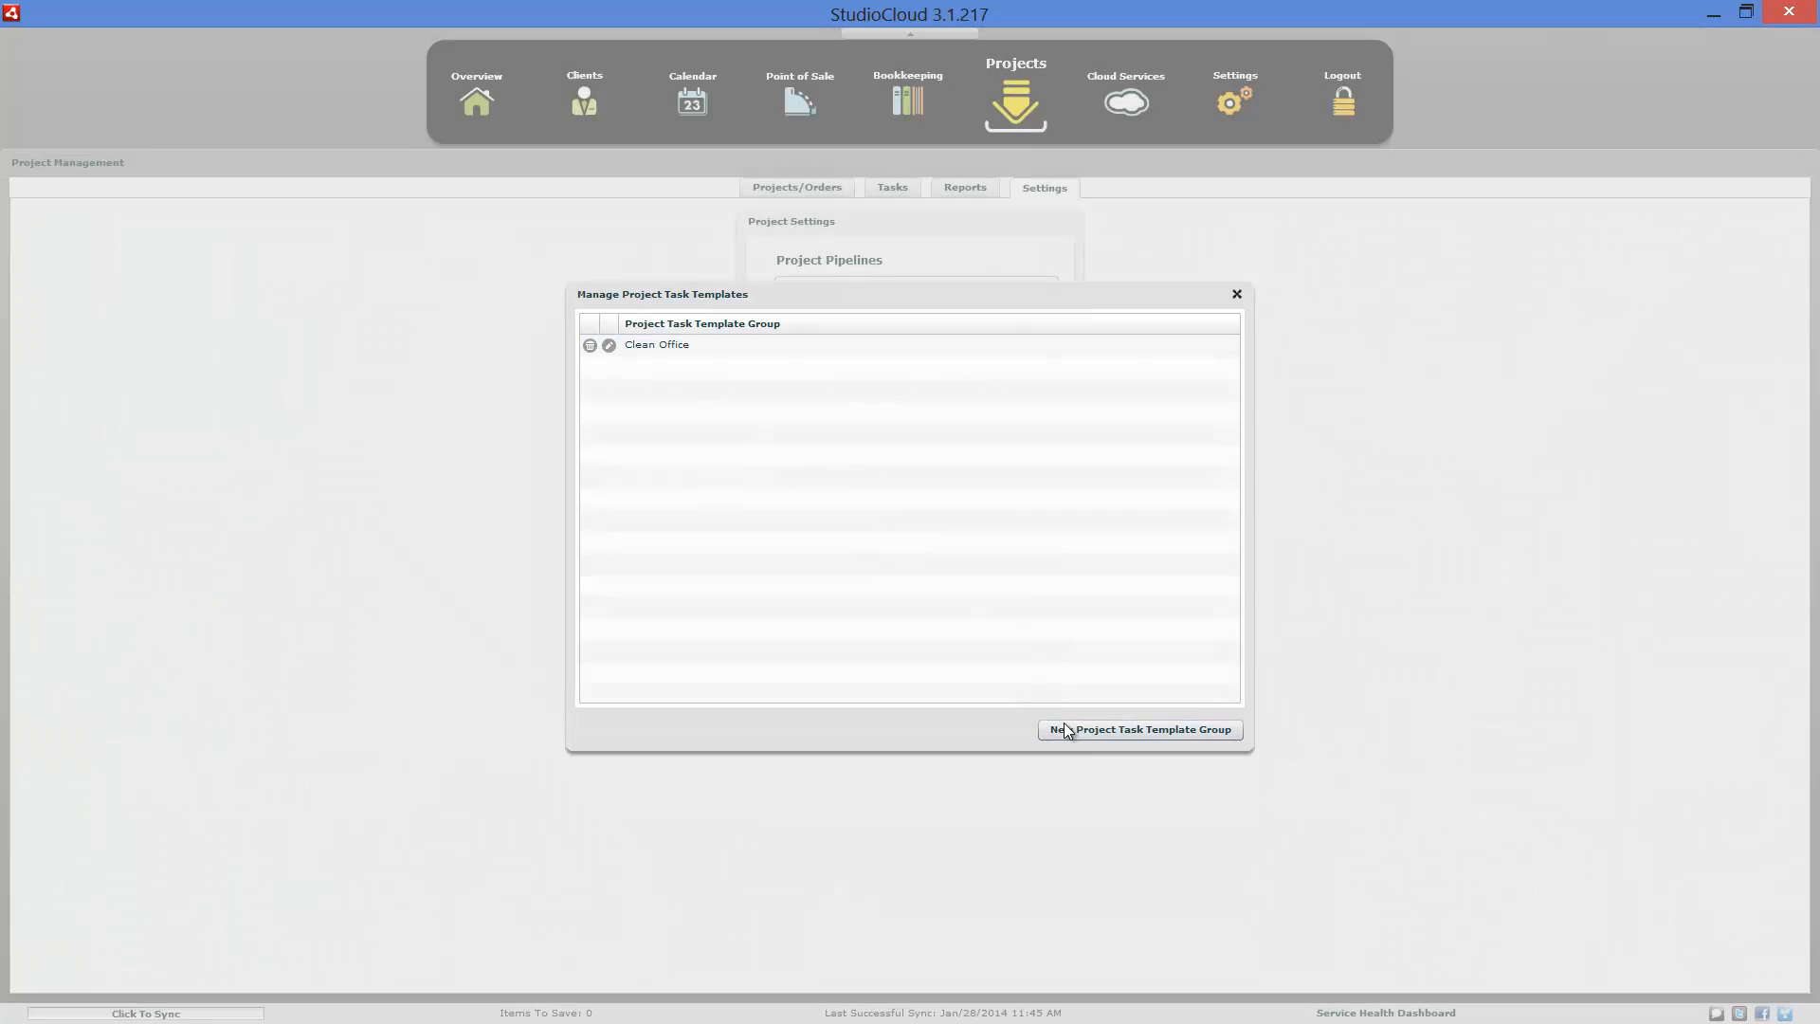
pyautogui.click(929, 365)
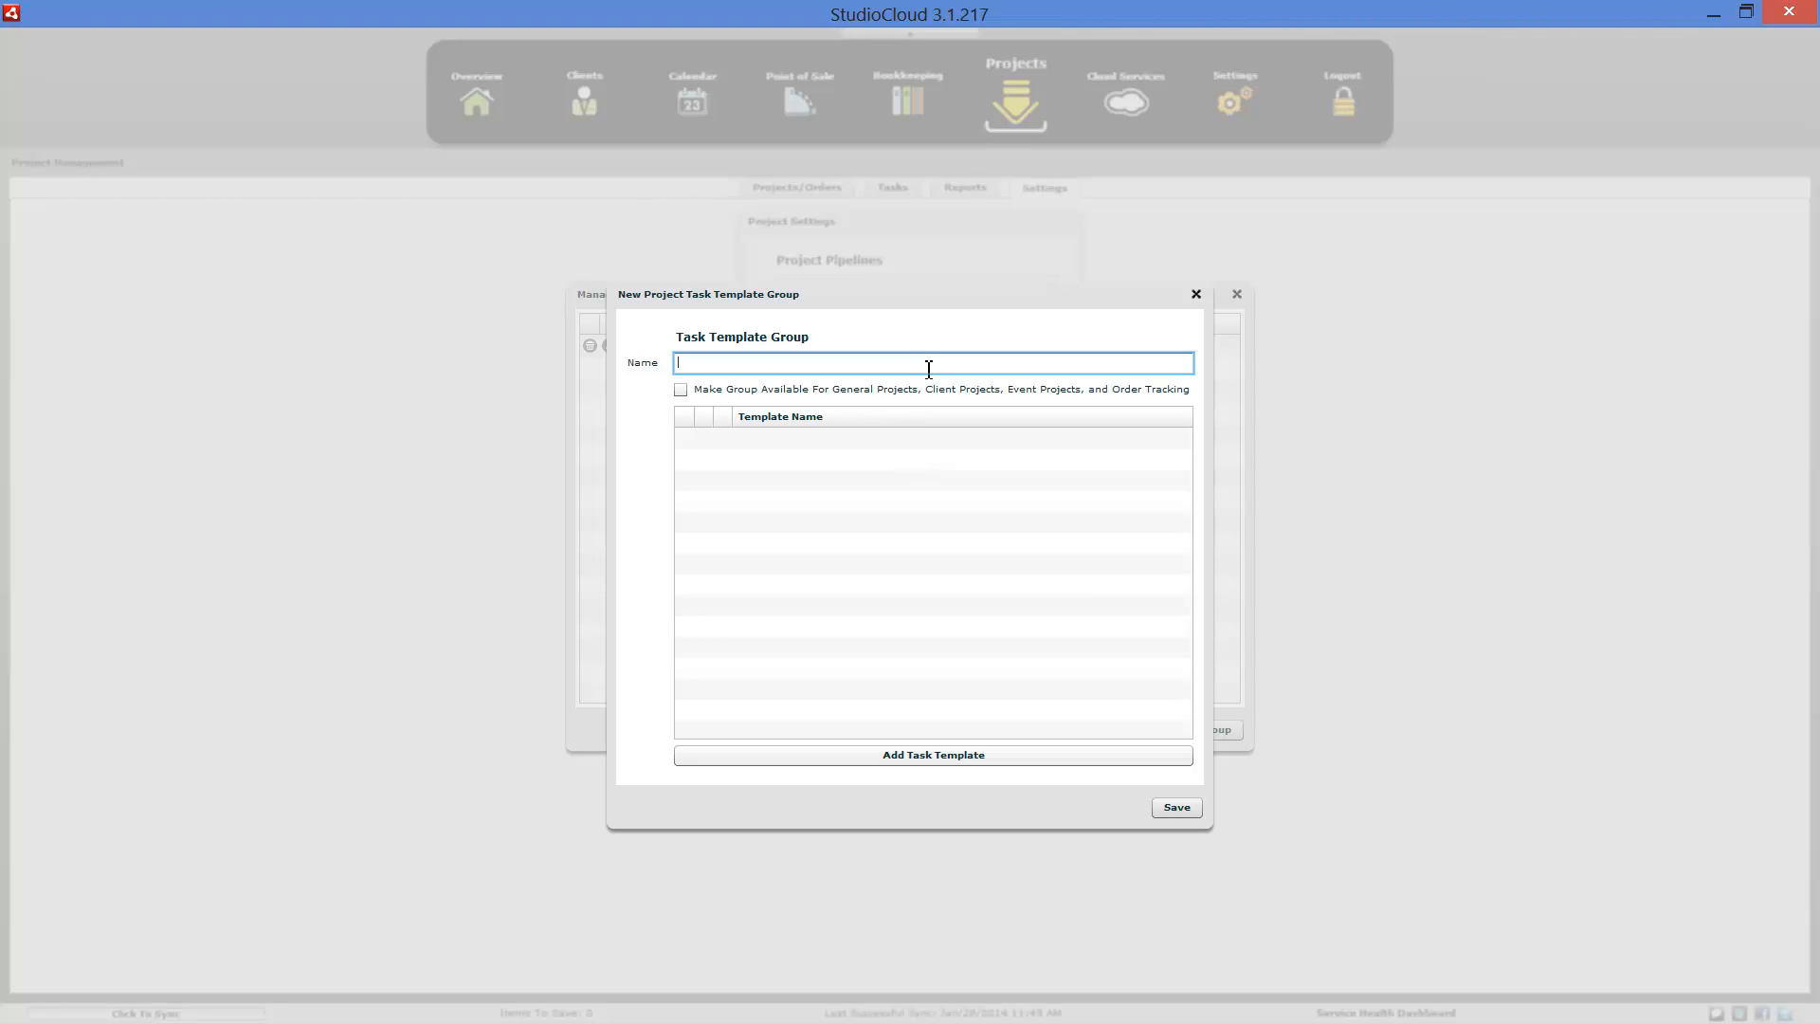
pyautogui.write('Clean Office v2')
# - Draft a "Sweep The Floor" task template for the group, view its employee choices, and discard both the template and the group
pyautogui.click(919, 755)
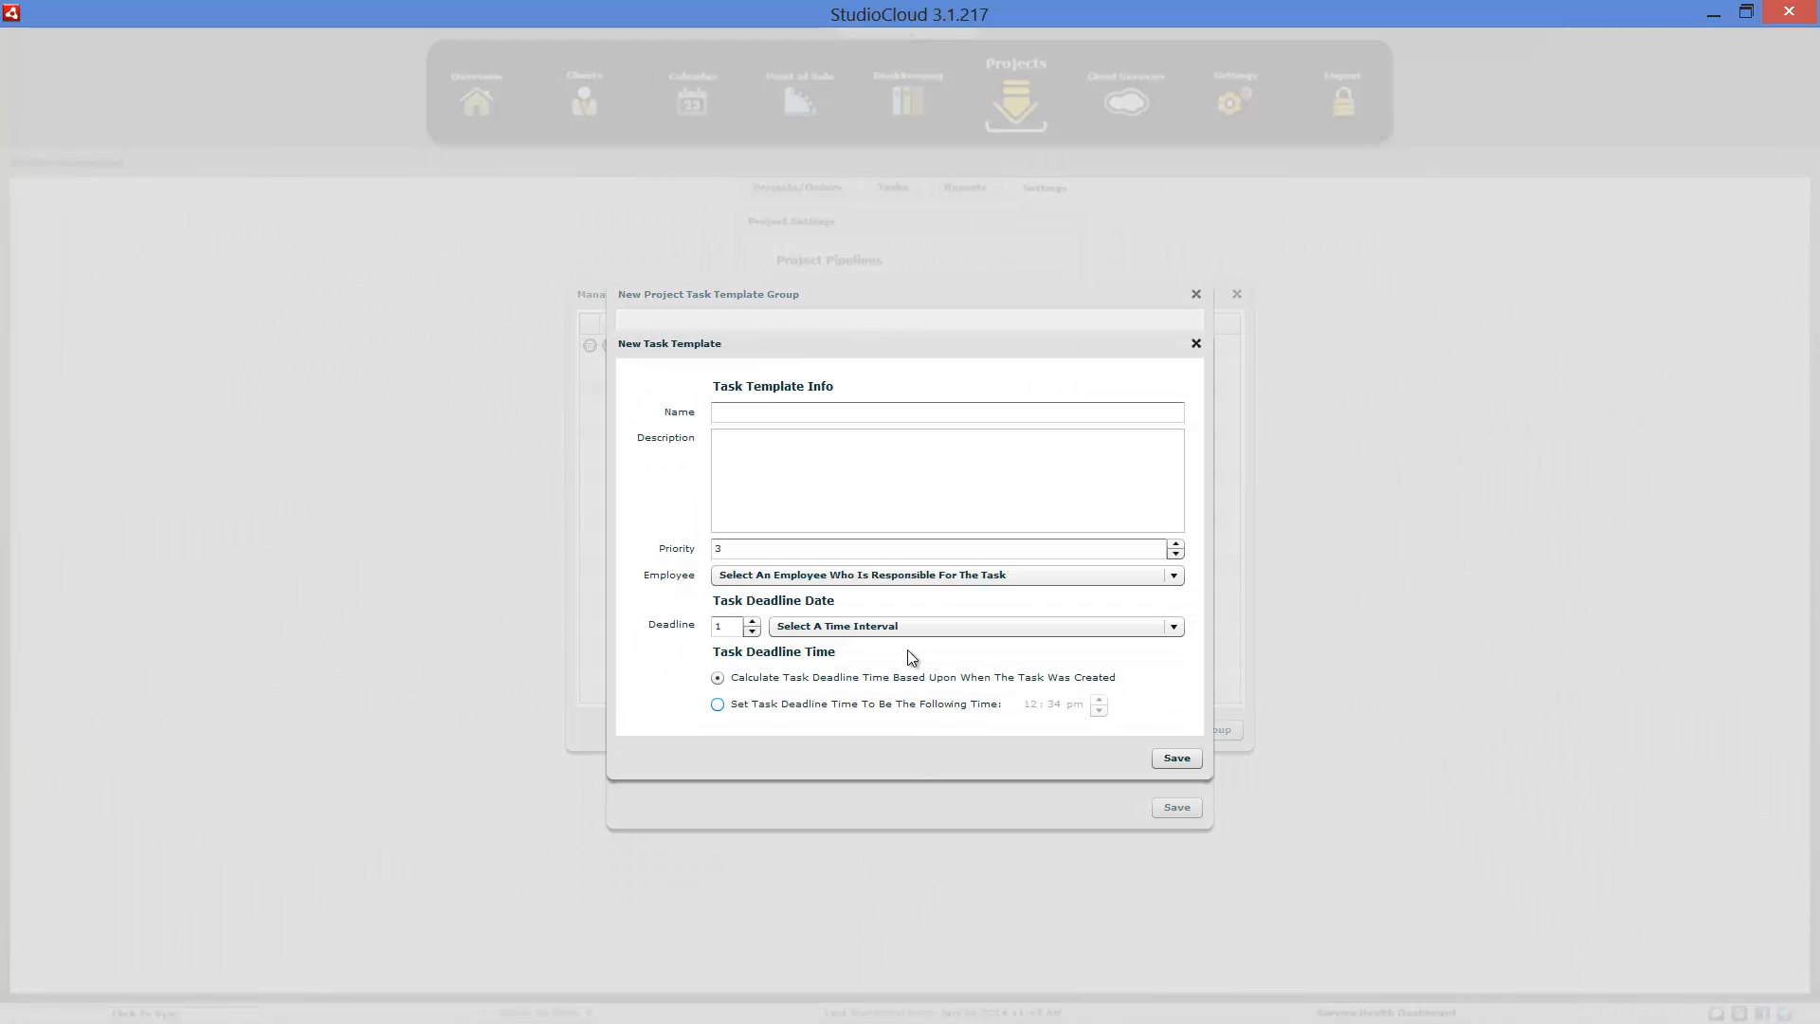
pyautogui.click(874, 412)
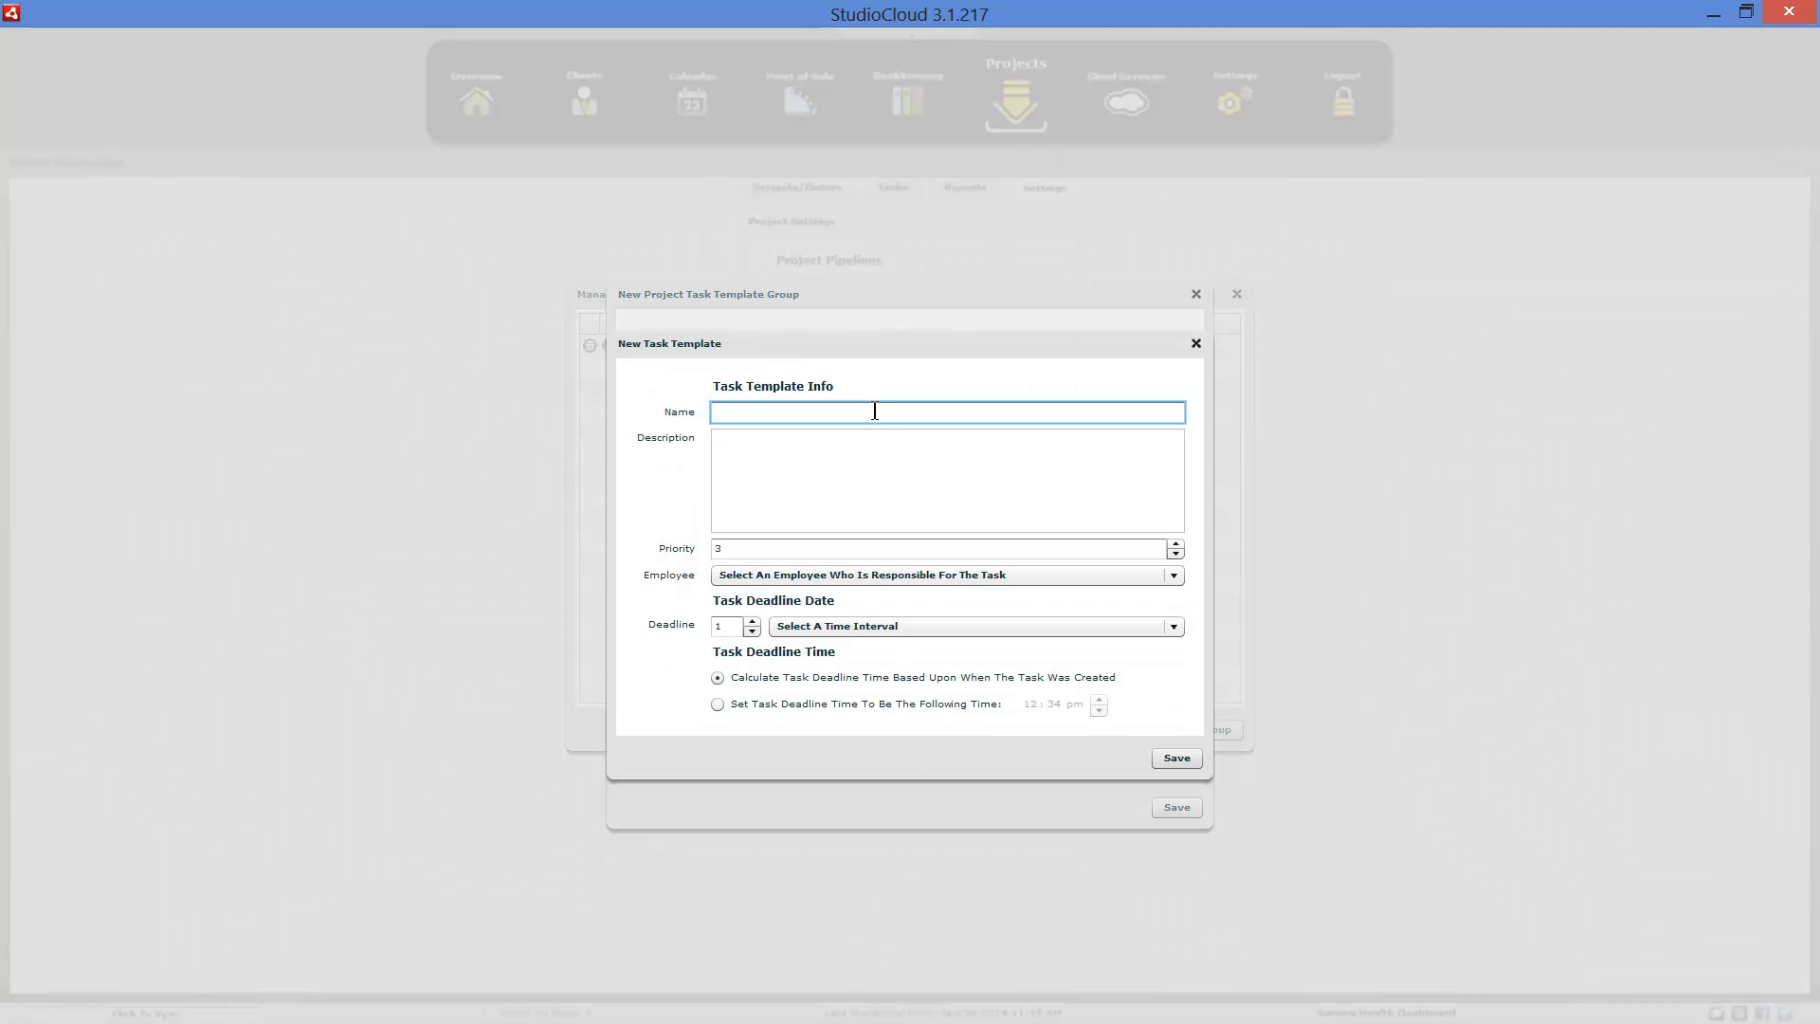
pyautogui.write('Sweep The Floor')
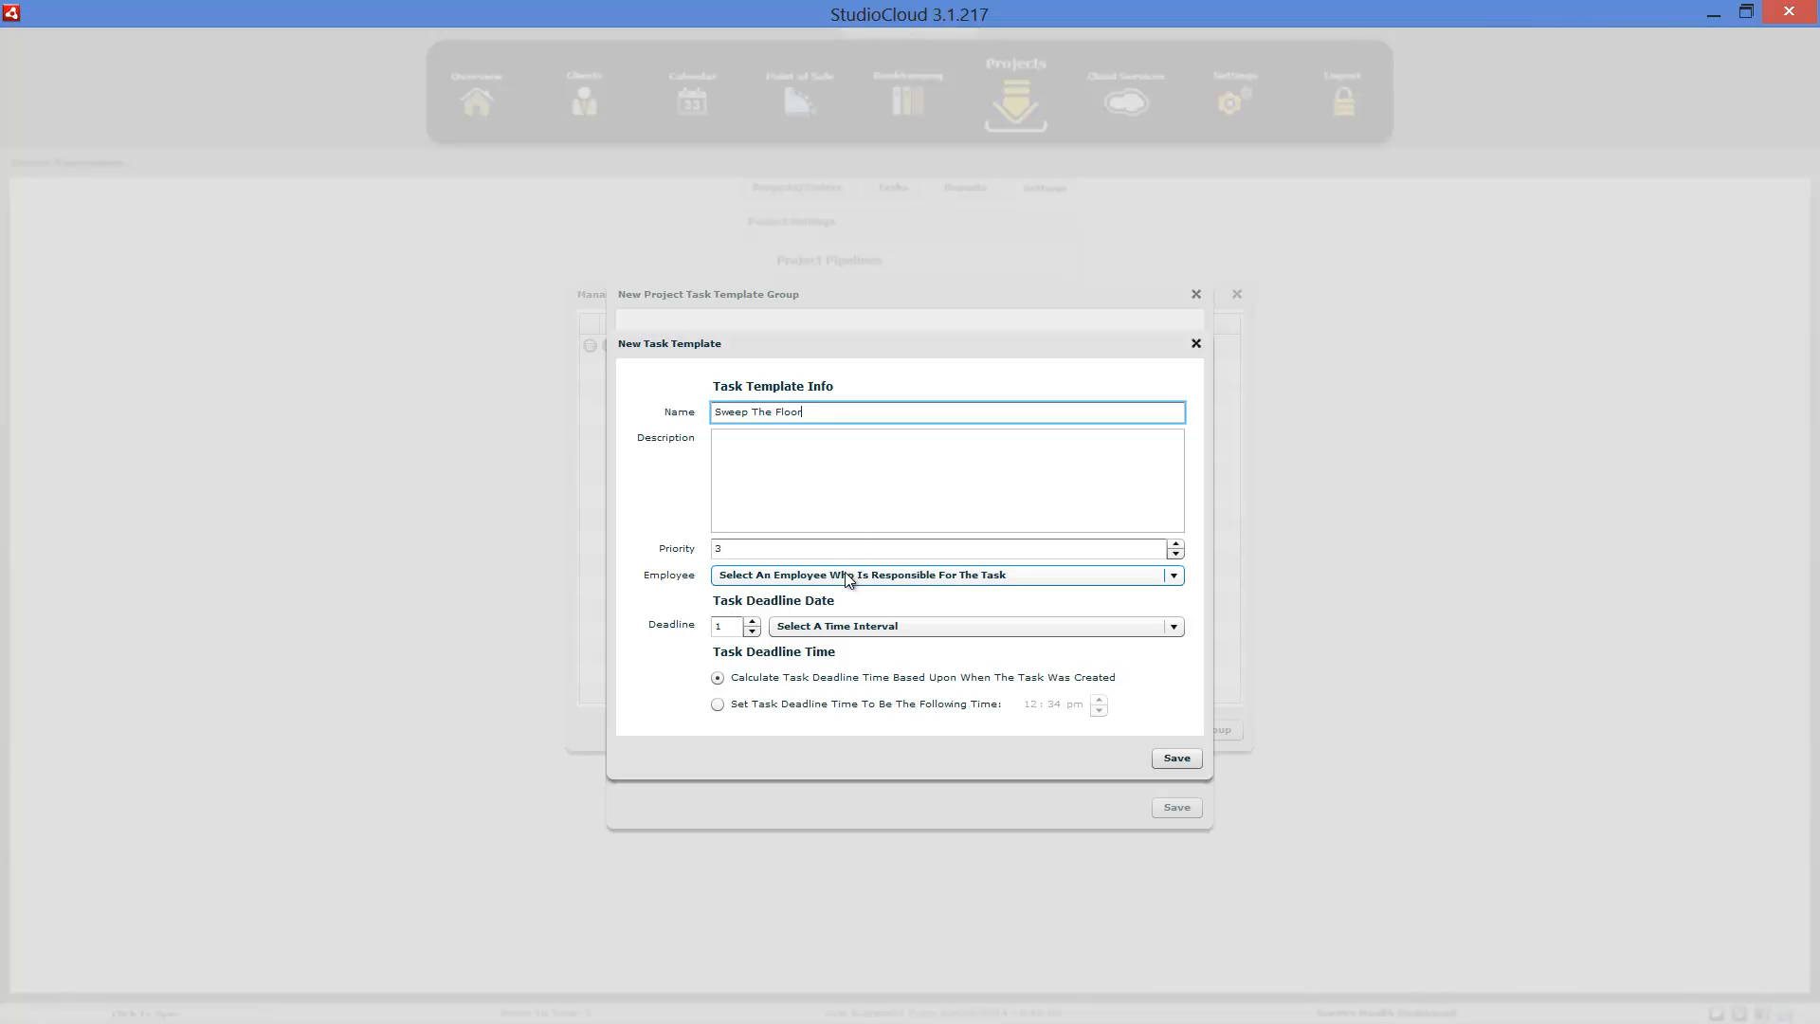
pyautogui.click(1121, 548)
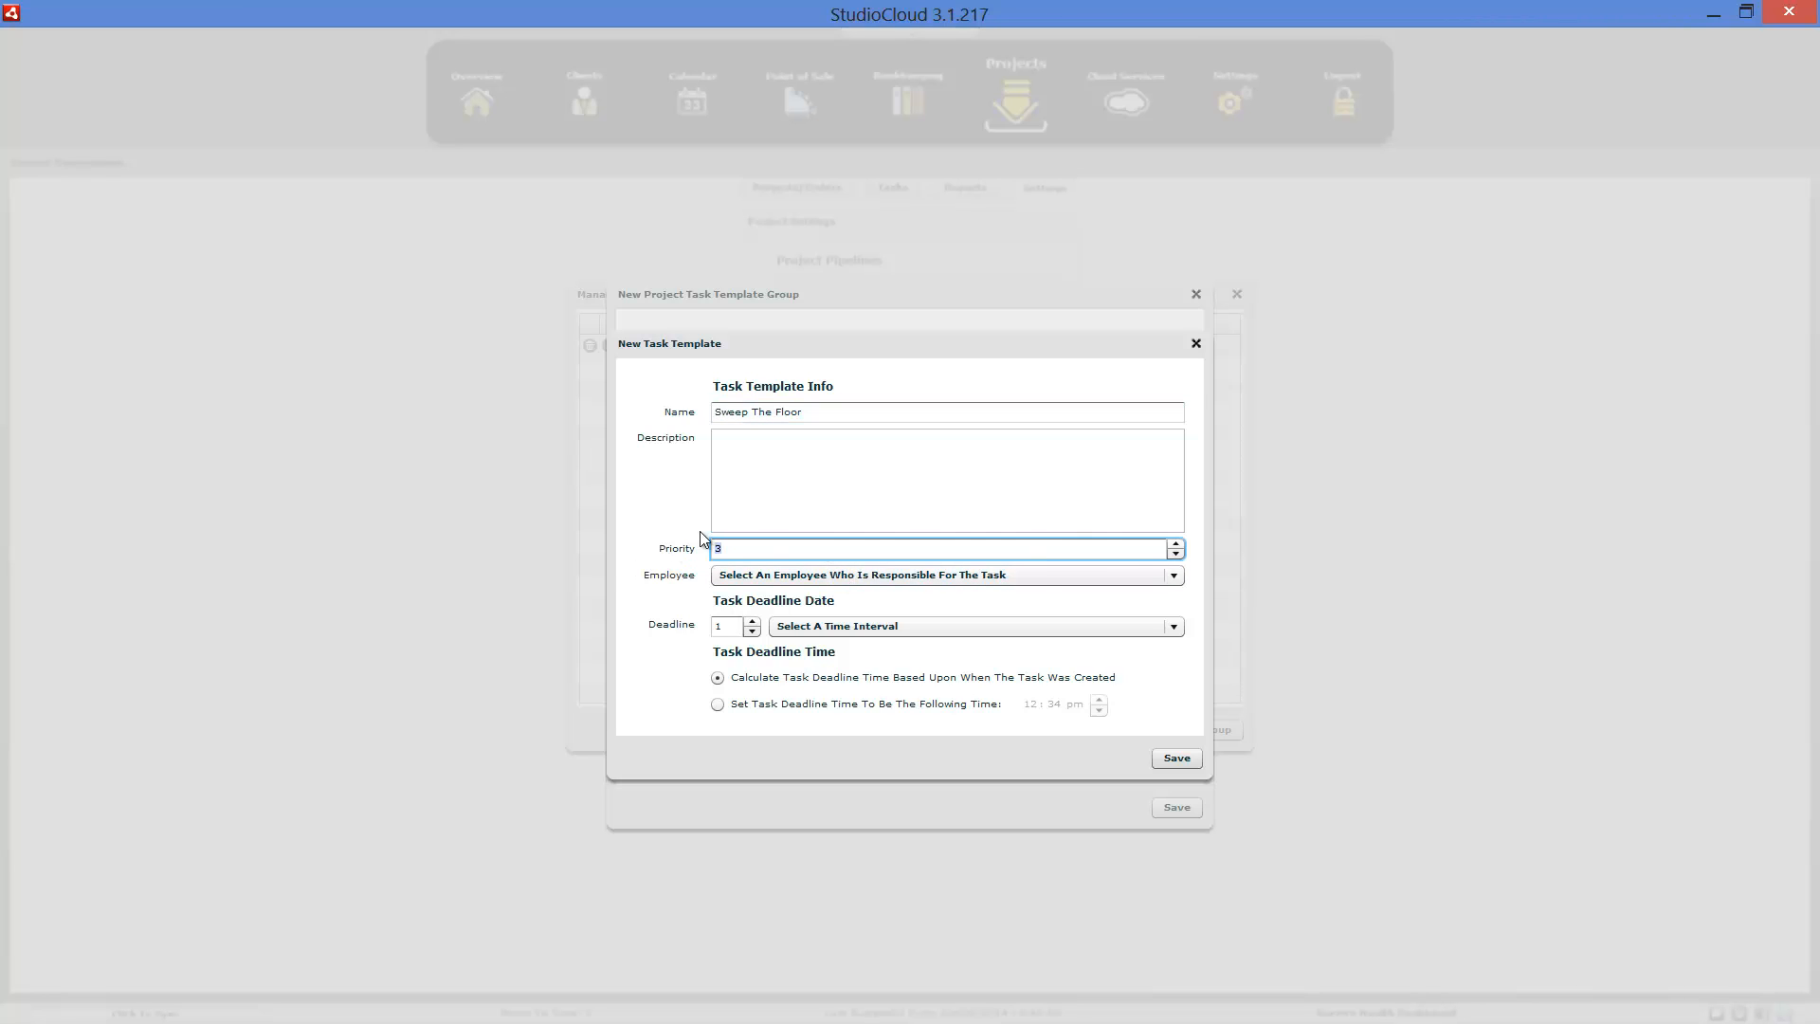
pyautogui.click(744, 475)
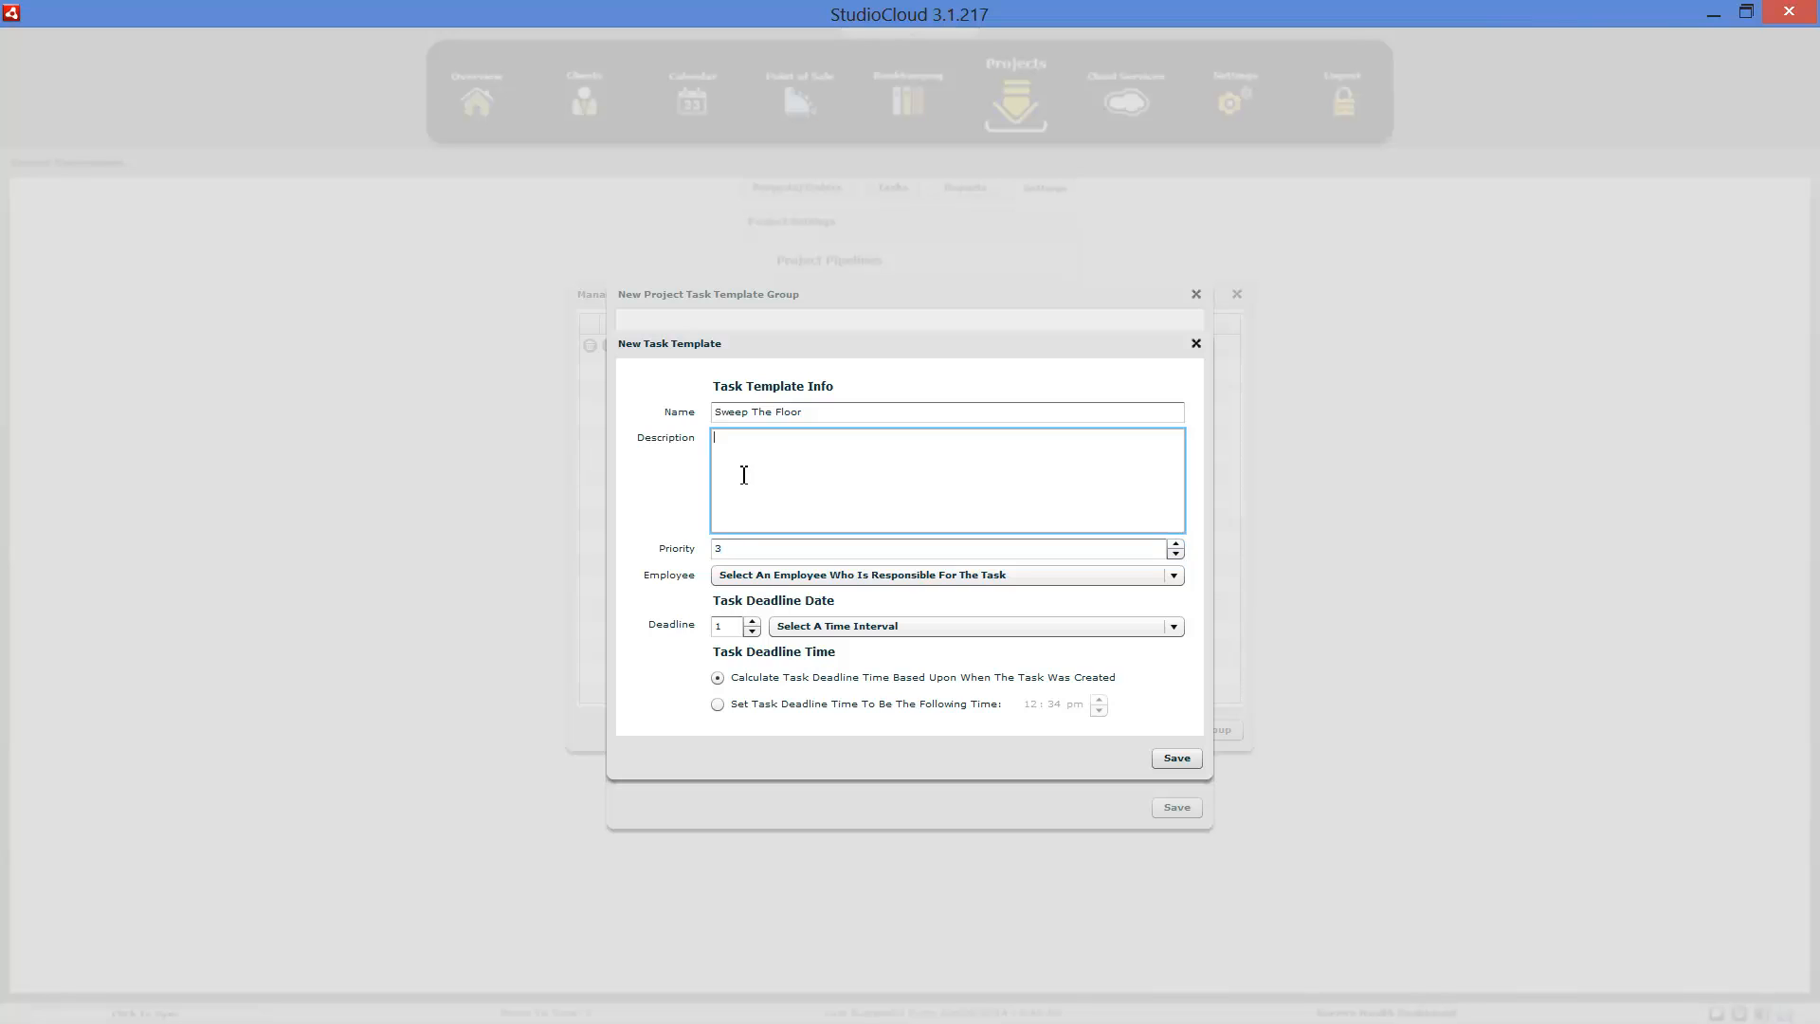
pyautogui.click(753, 577)
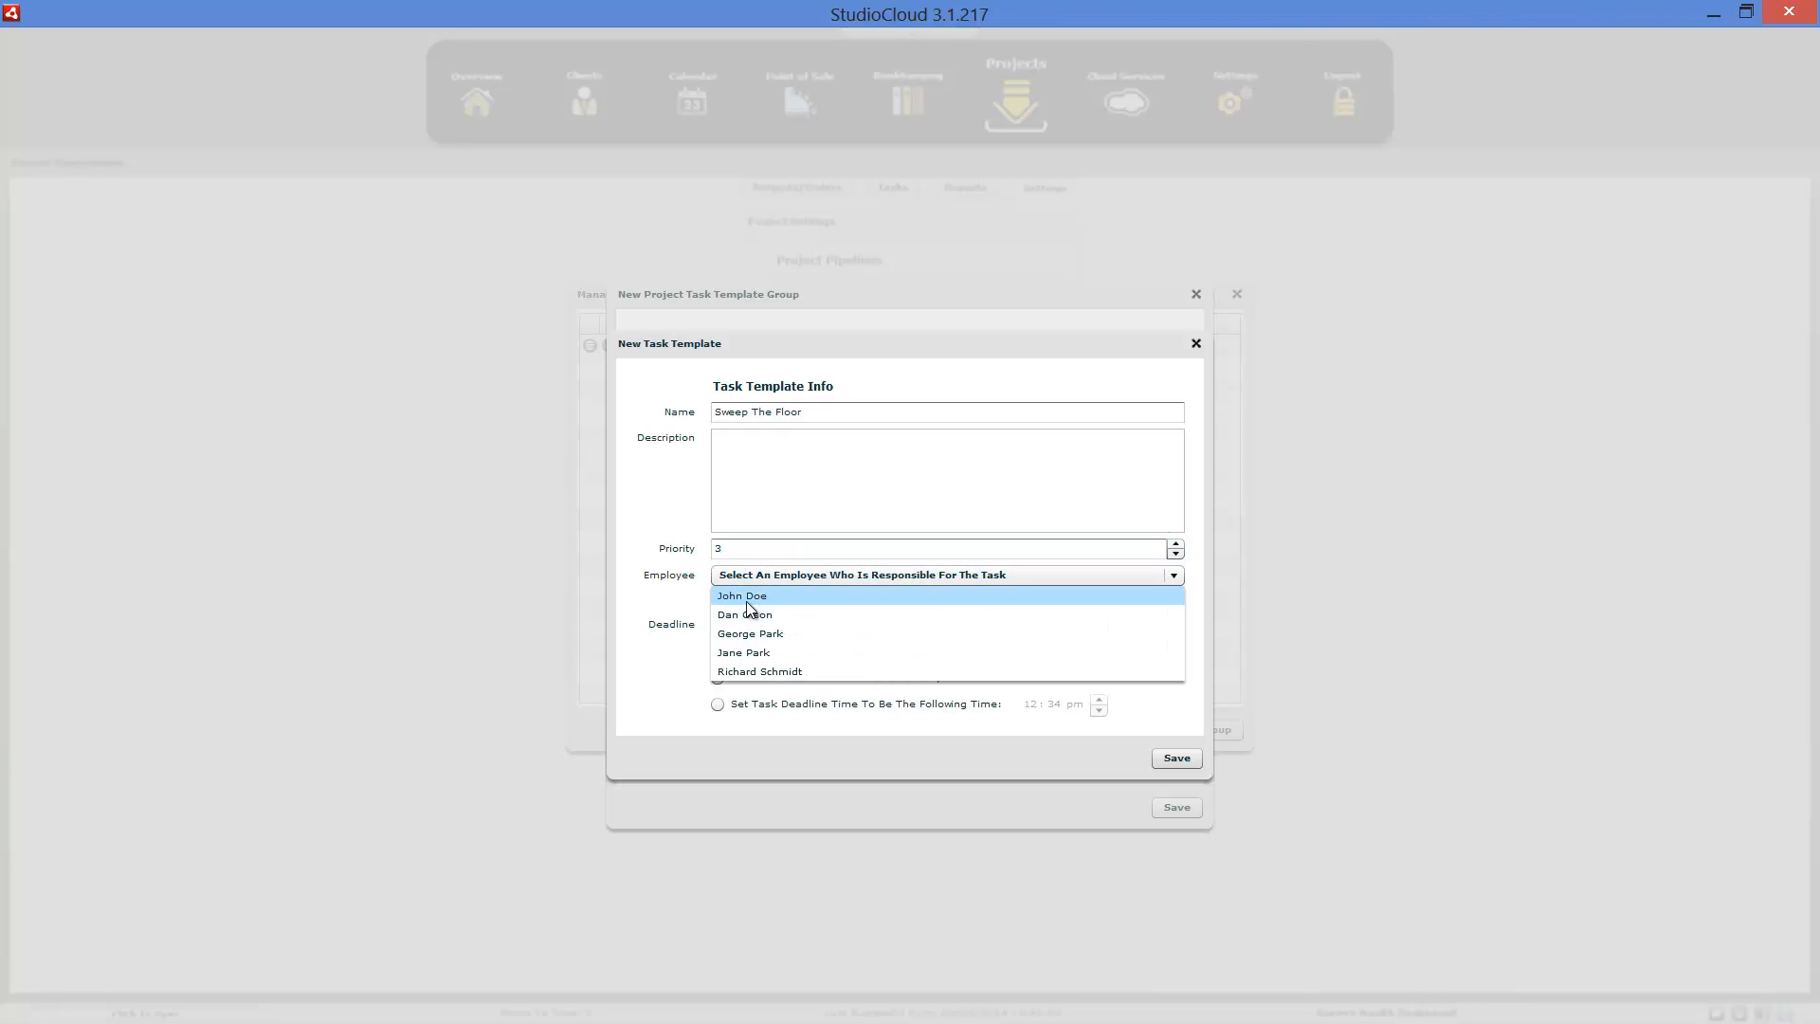
pyautogui.click(673, 611)
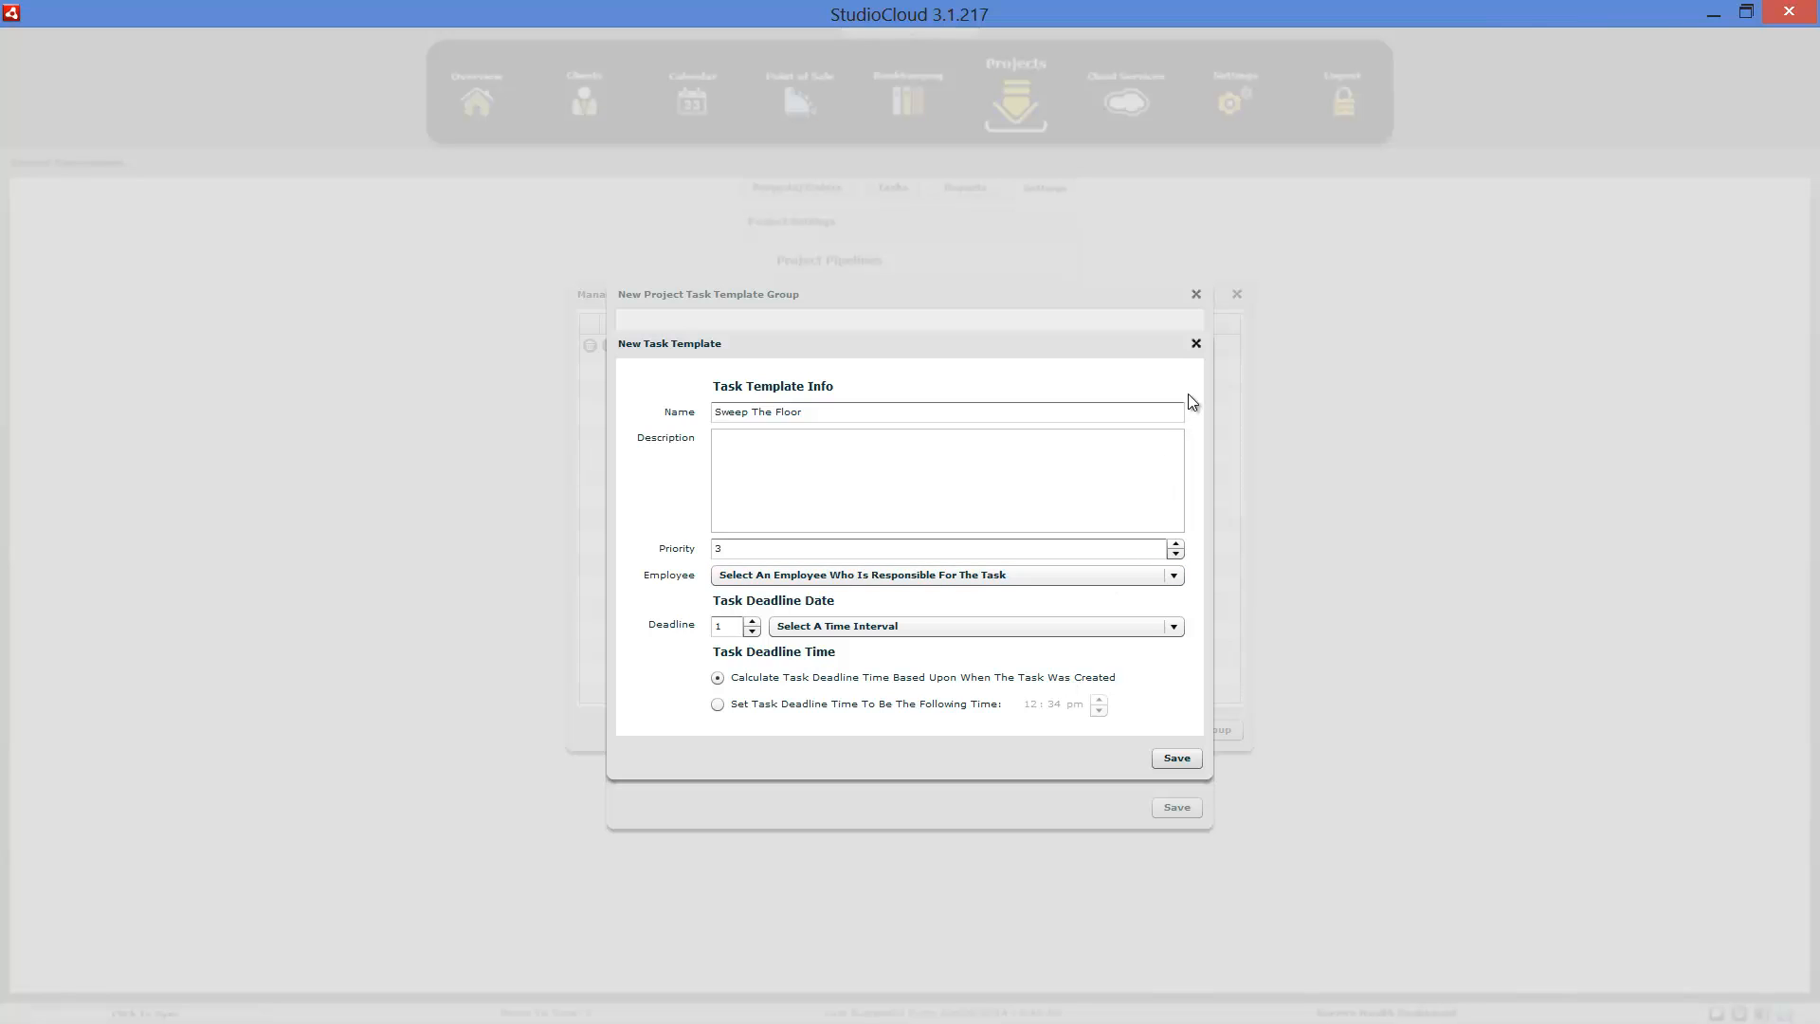
pyautogui.click(1196, 343)
pyautogui.click(1196, 295)
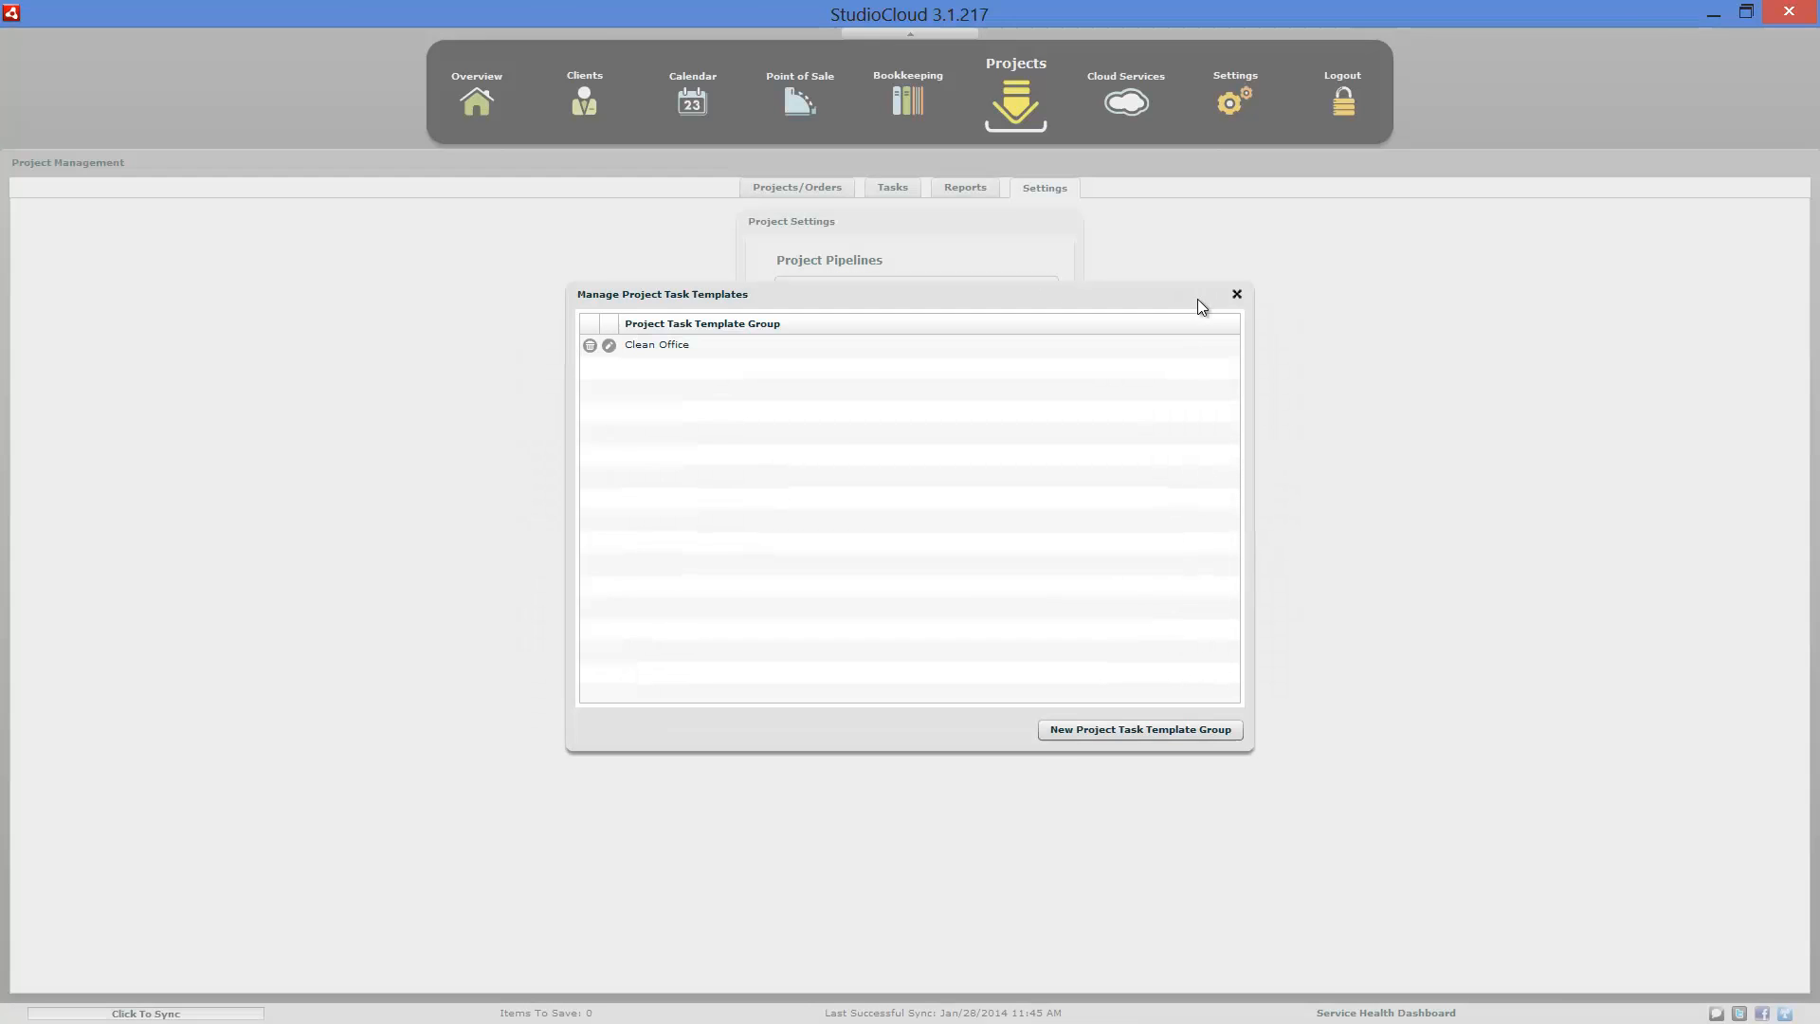
pyautogui.click(1236, 294)
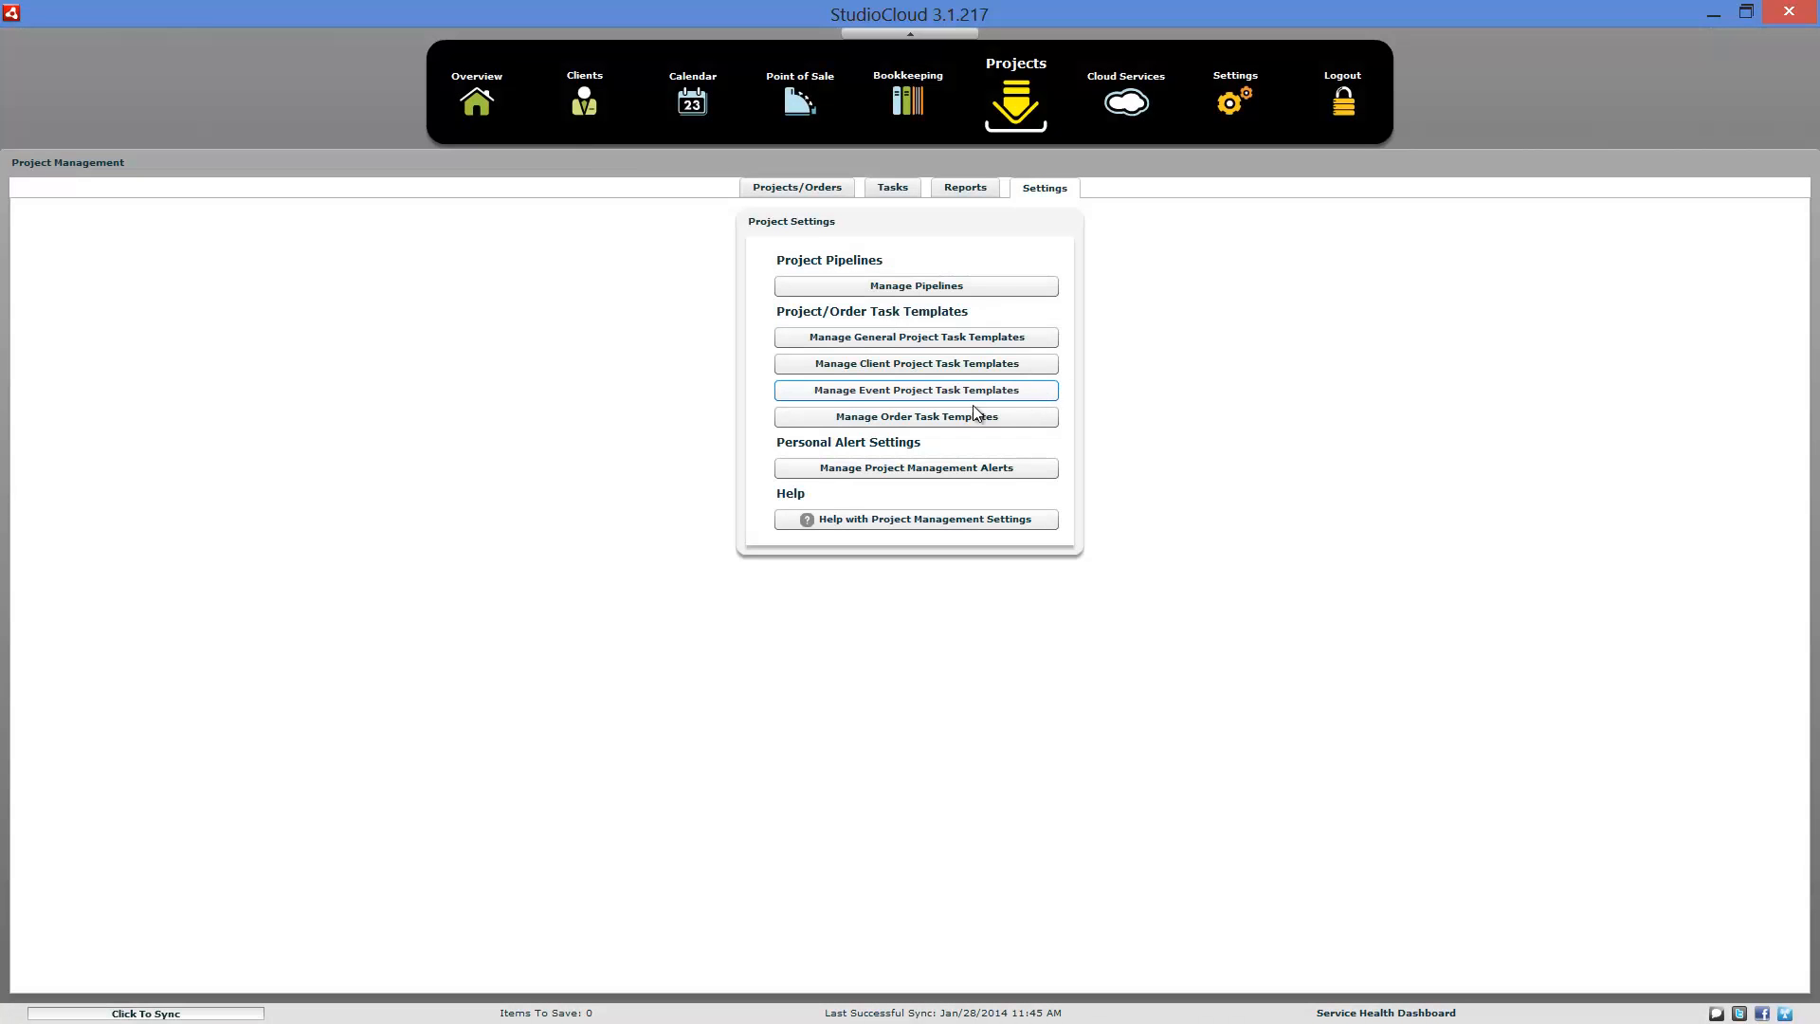
# - Look through the client project and event project task template groups in the project settings
pyautogui.click(891, 366)
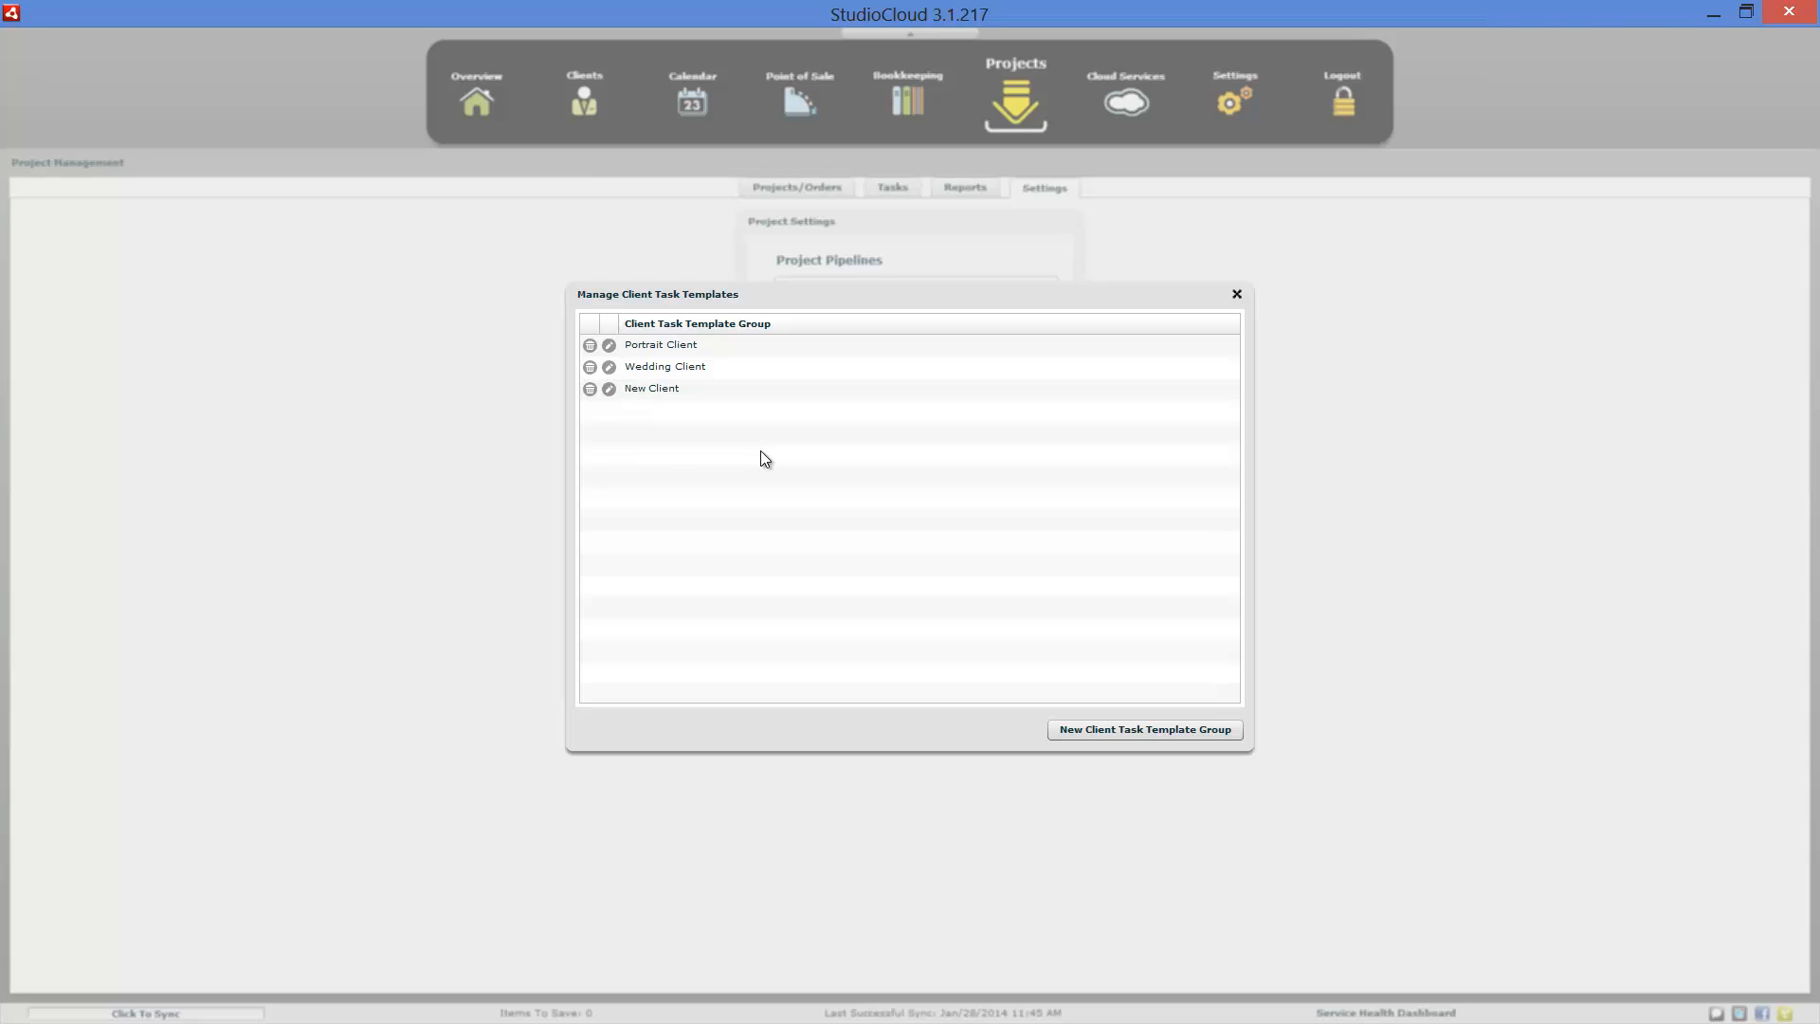
pyautogui.click(1236, 294)
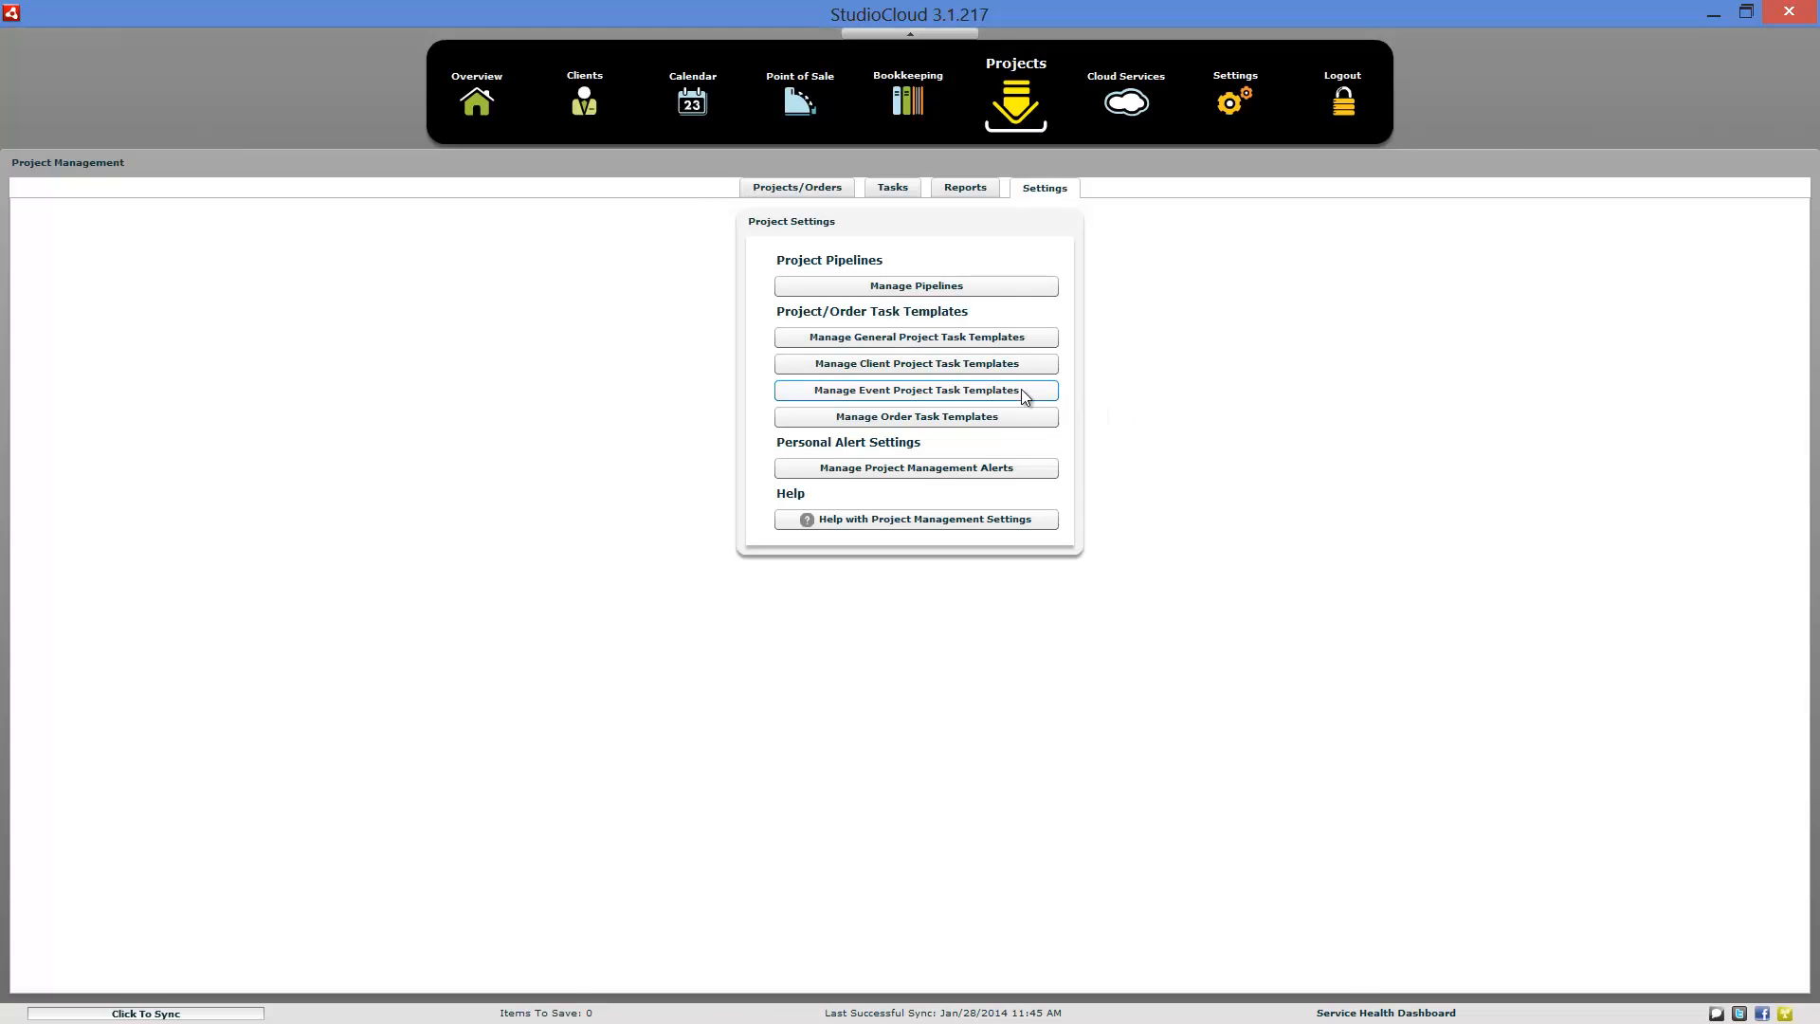
pyautogui.click(974, 394)
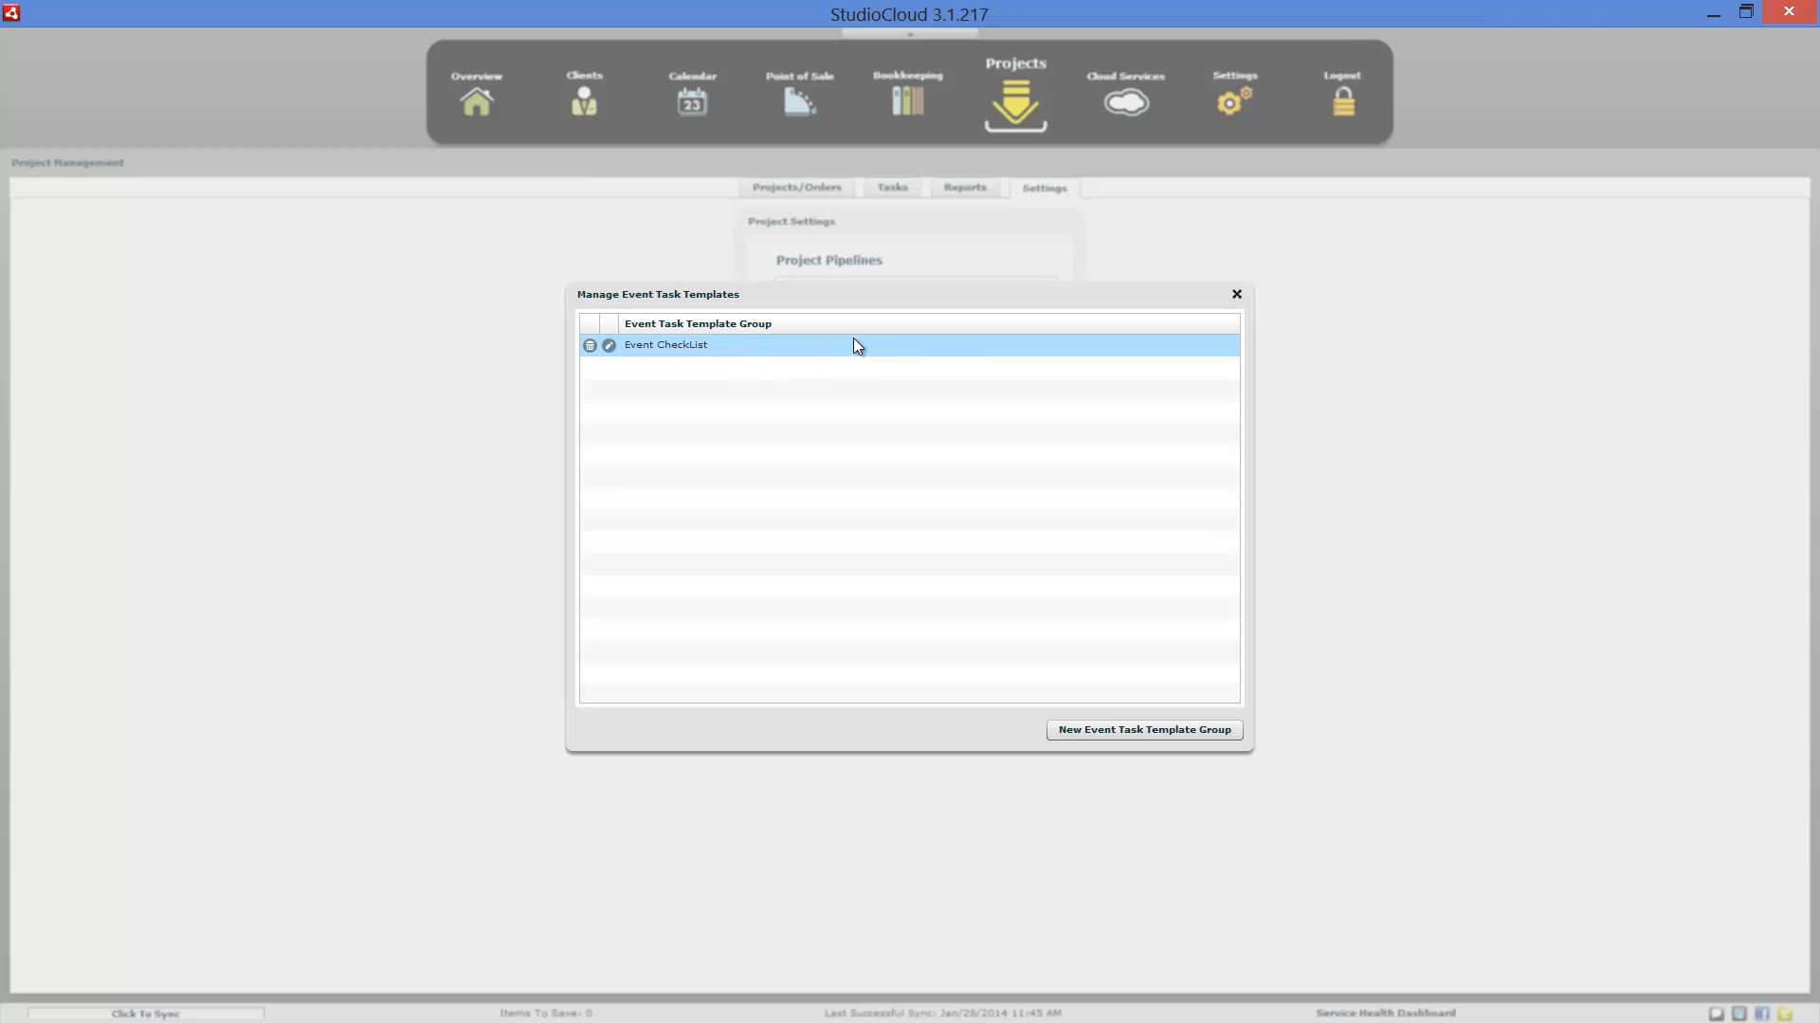
pyautogui.click(1237, 294)
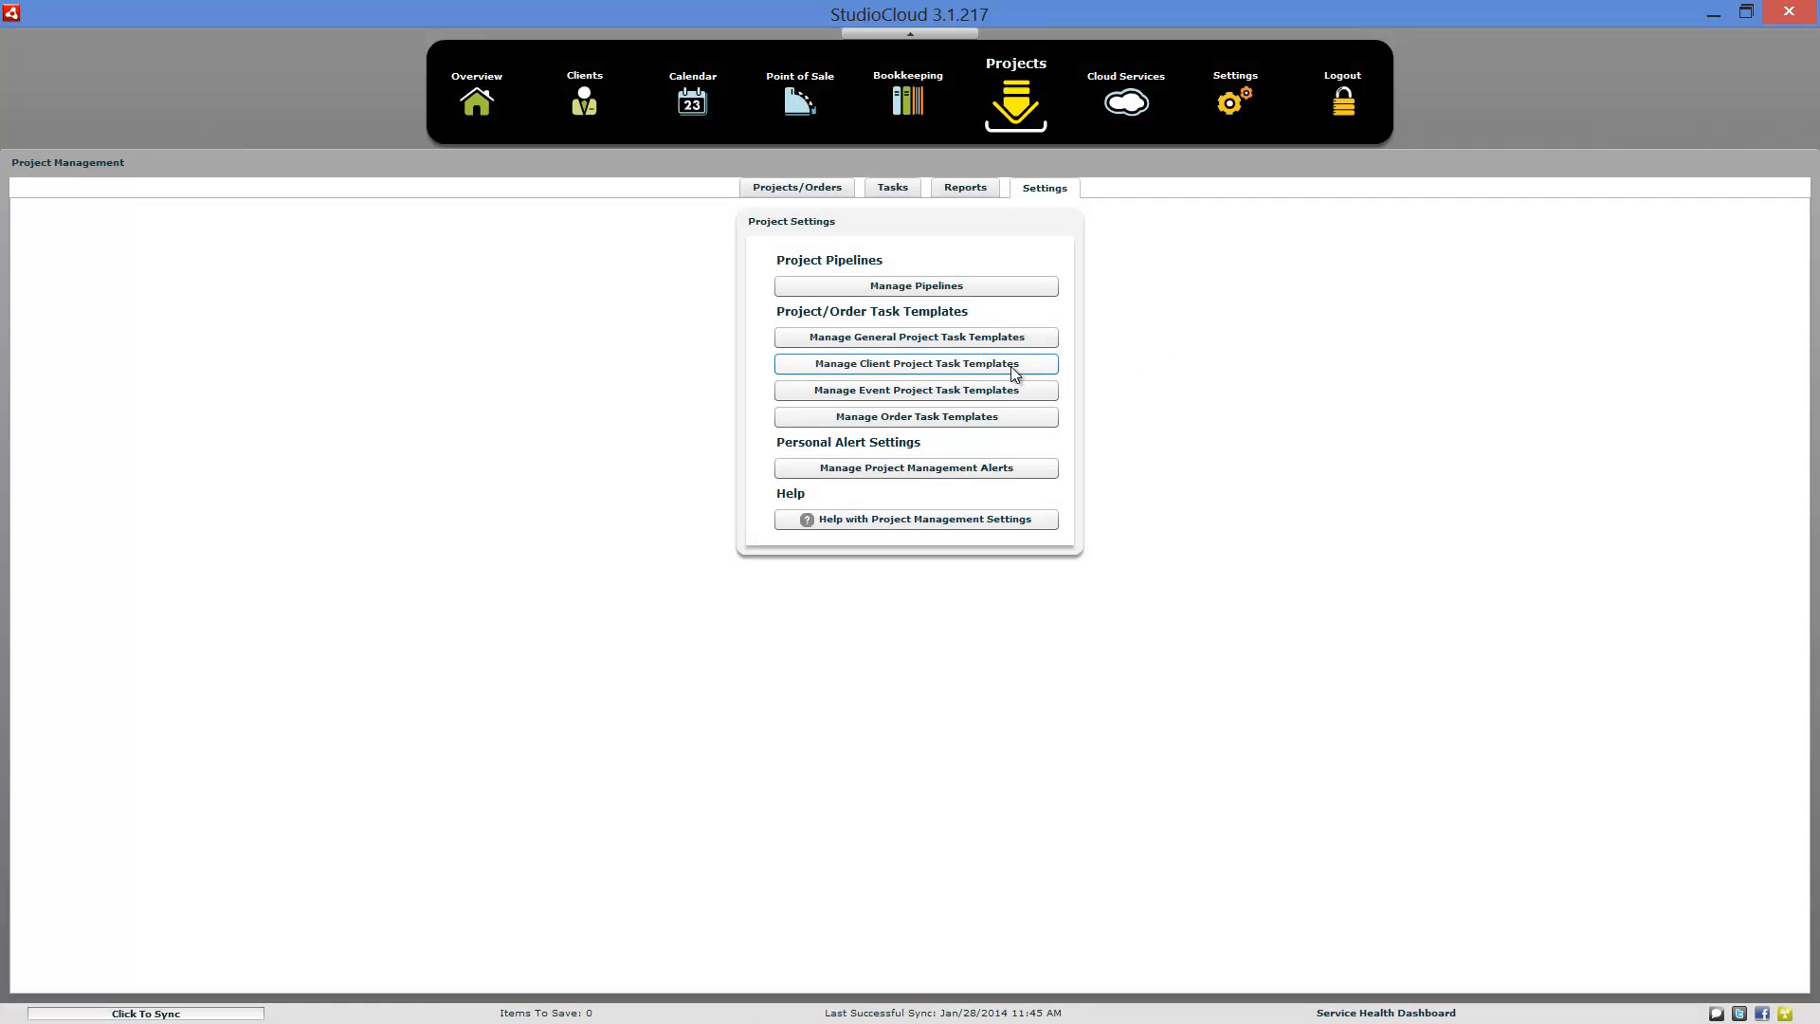
pyautogui.click(1008, 366)
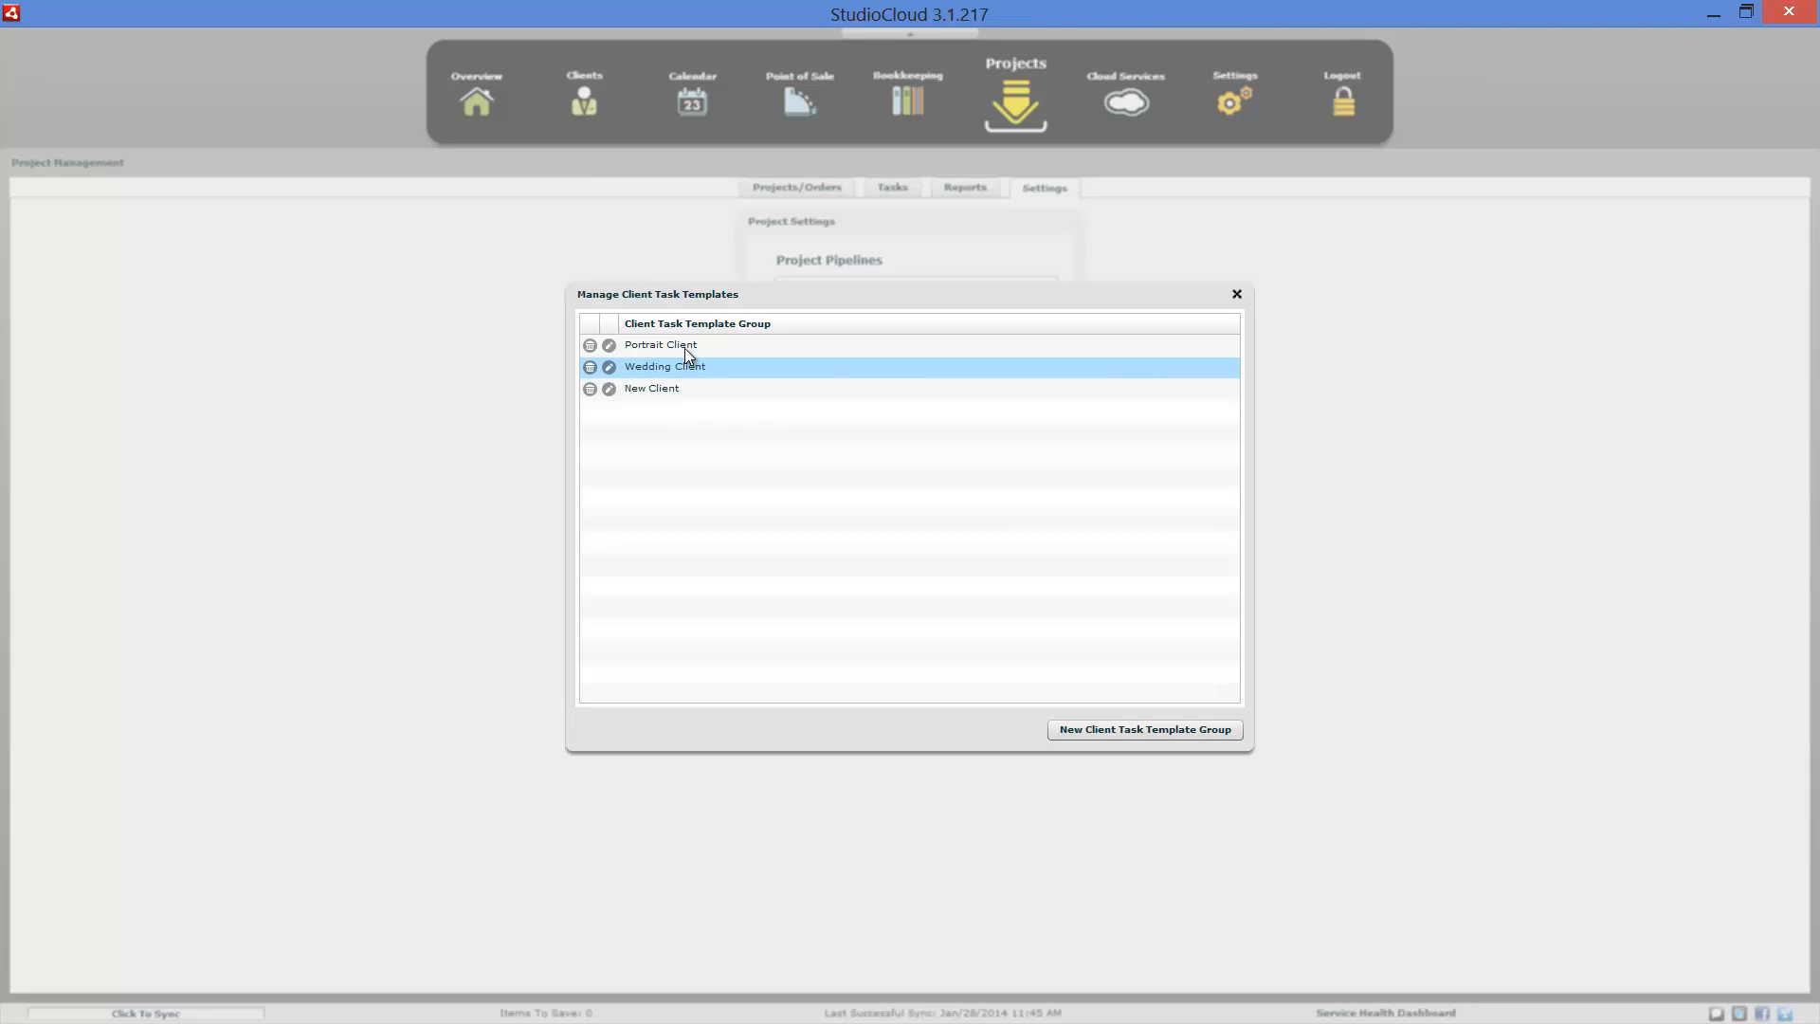
pyautogui.click(1237, 296)
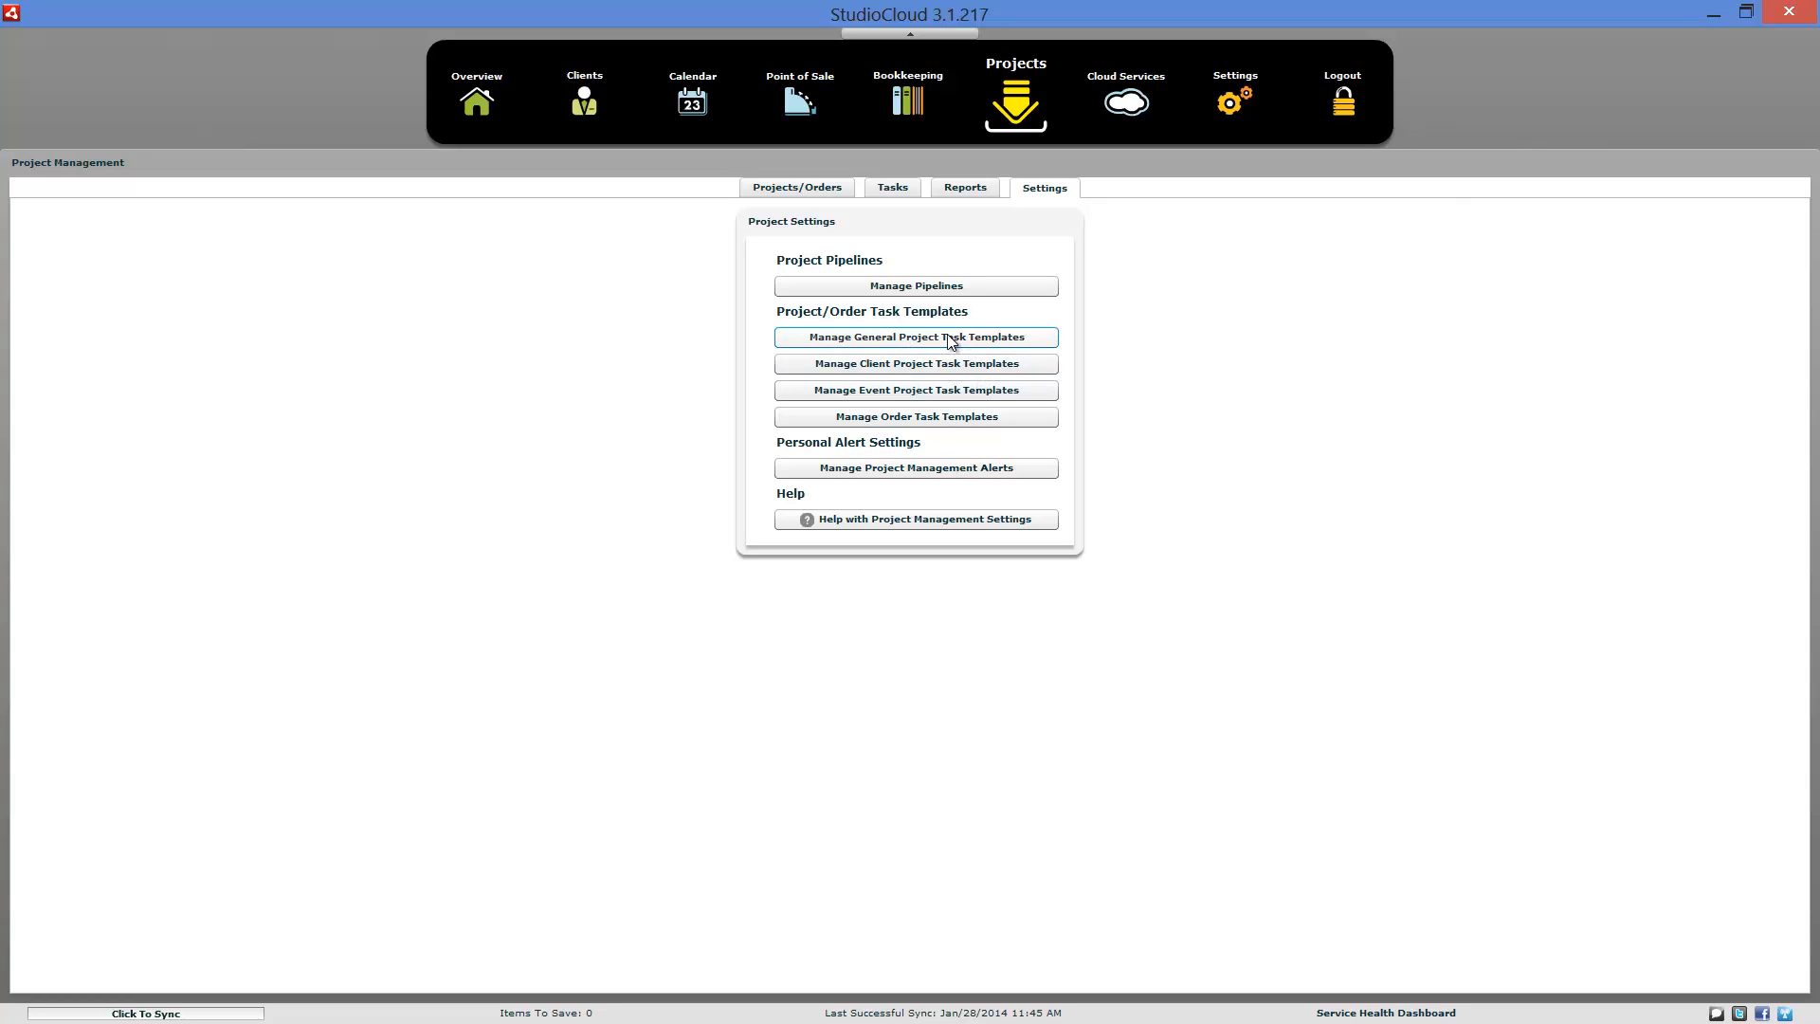
# - Check which task template groups a new client project offers for prepopulating tasks, and close the form without saving
pyautogui.click(804, 192)
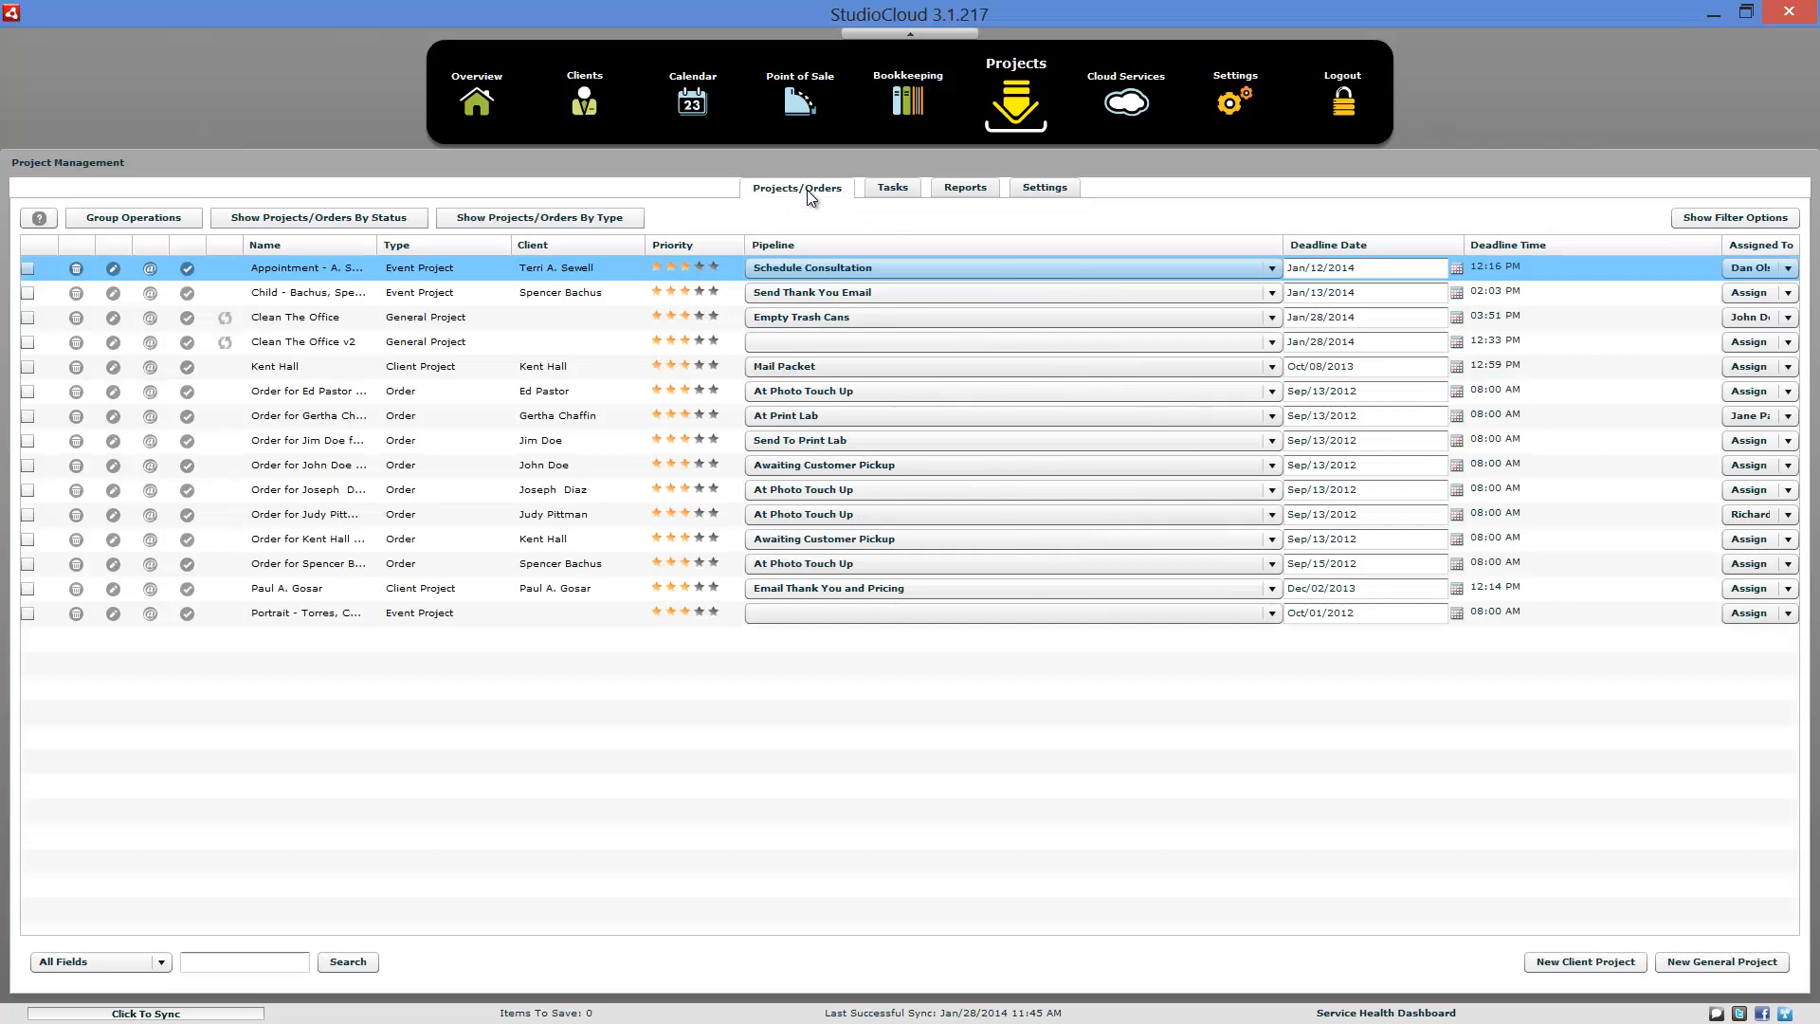
pyautogui.click(1566, 963)
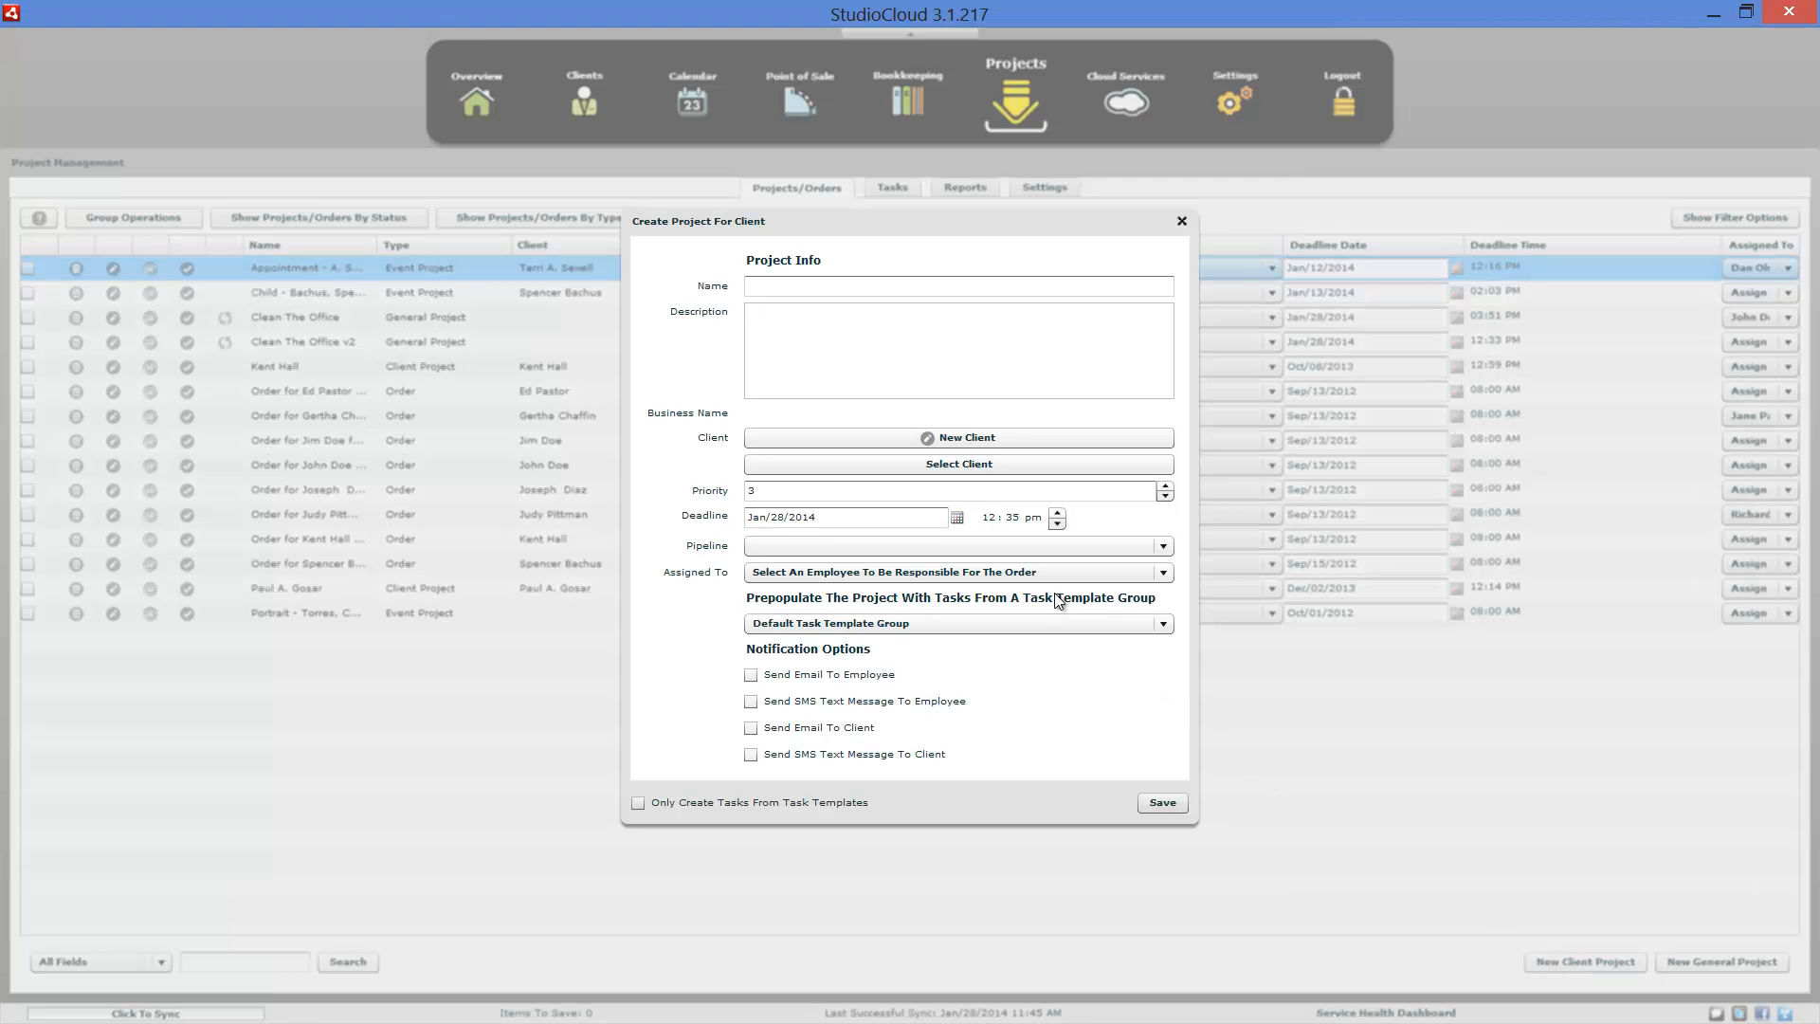
pyautogui.click(965, 619)
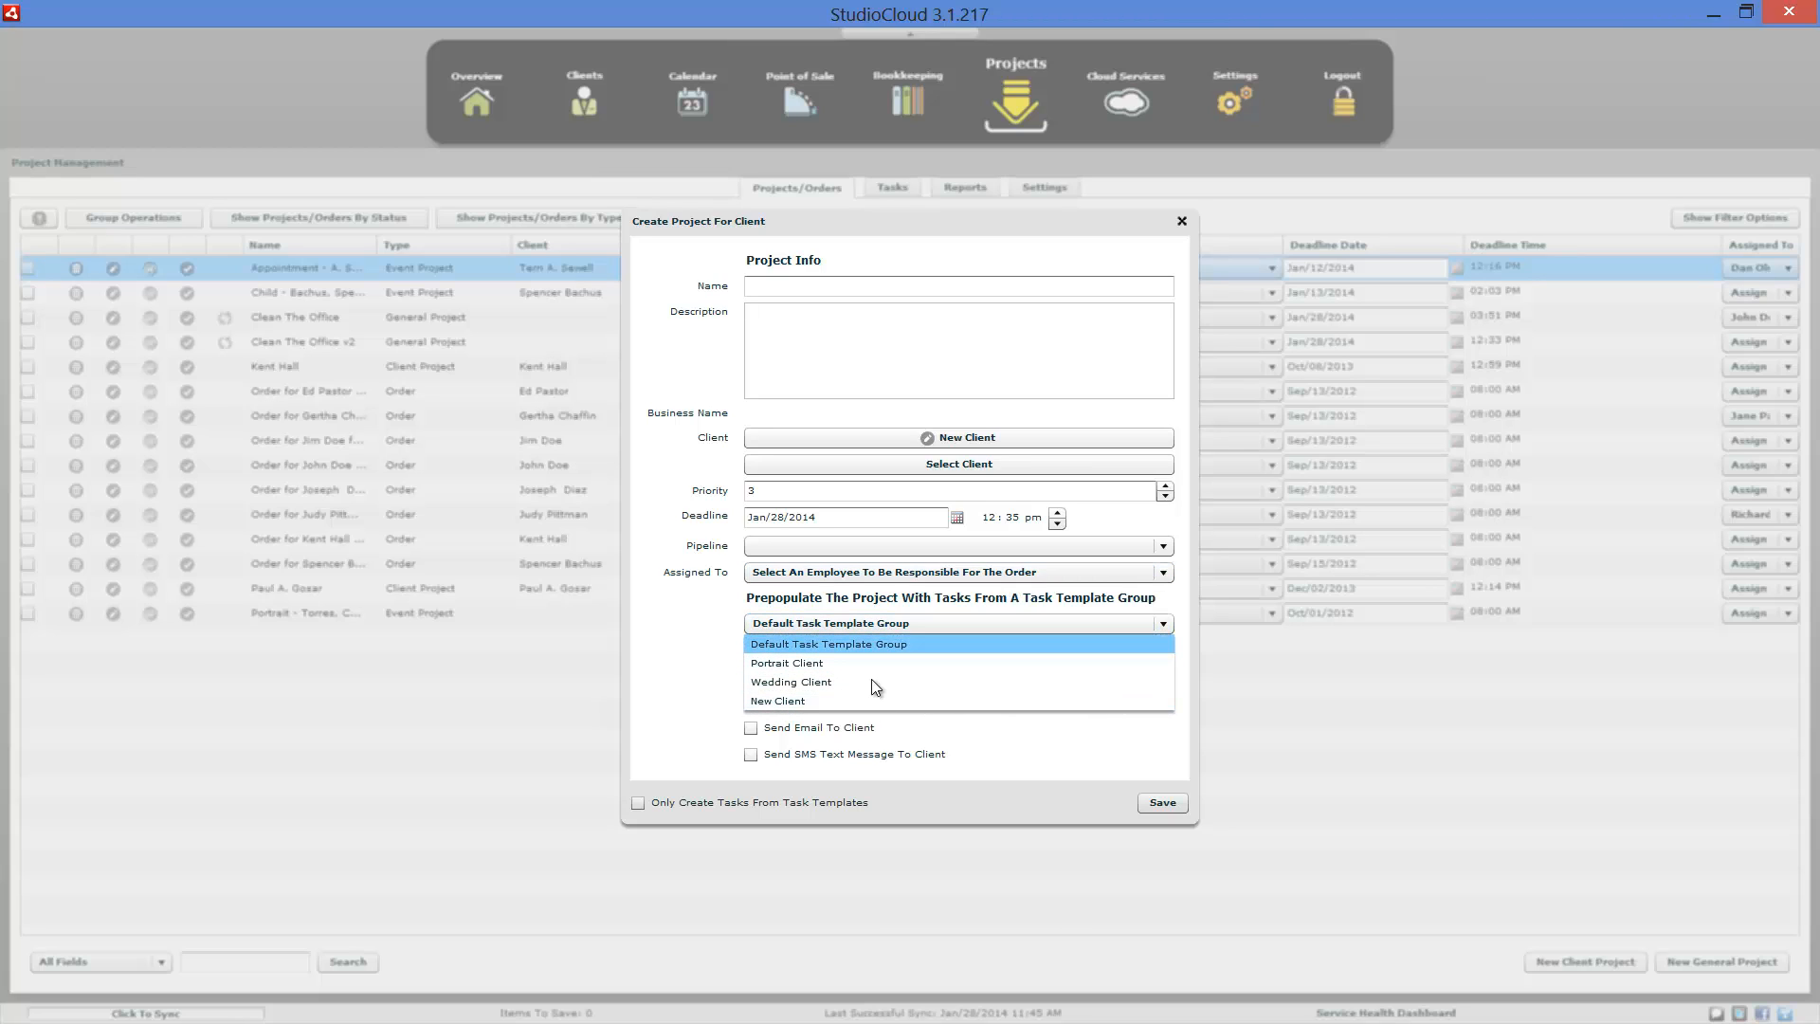
pyautogui.click(1184, 224)
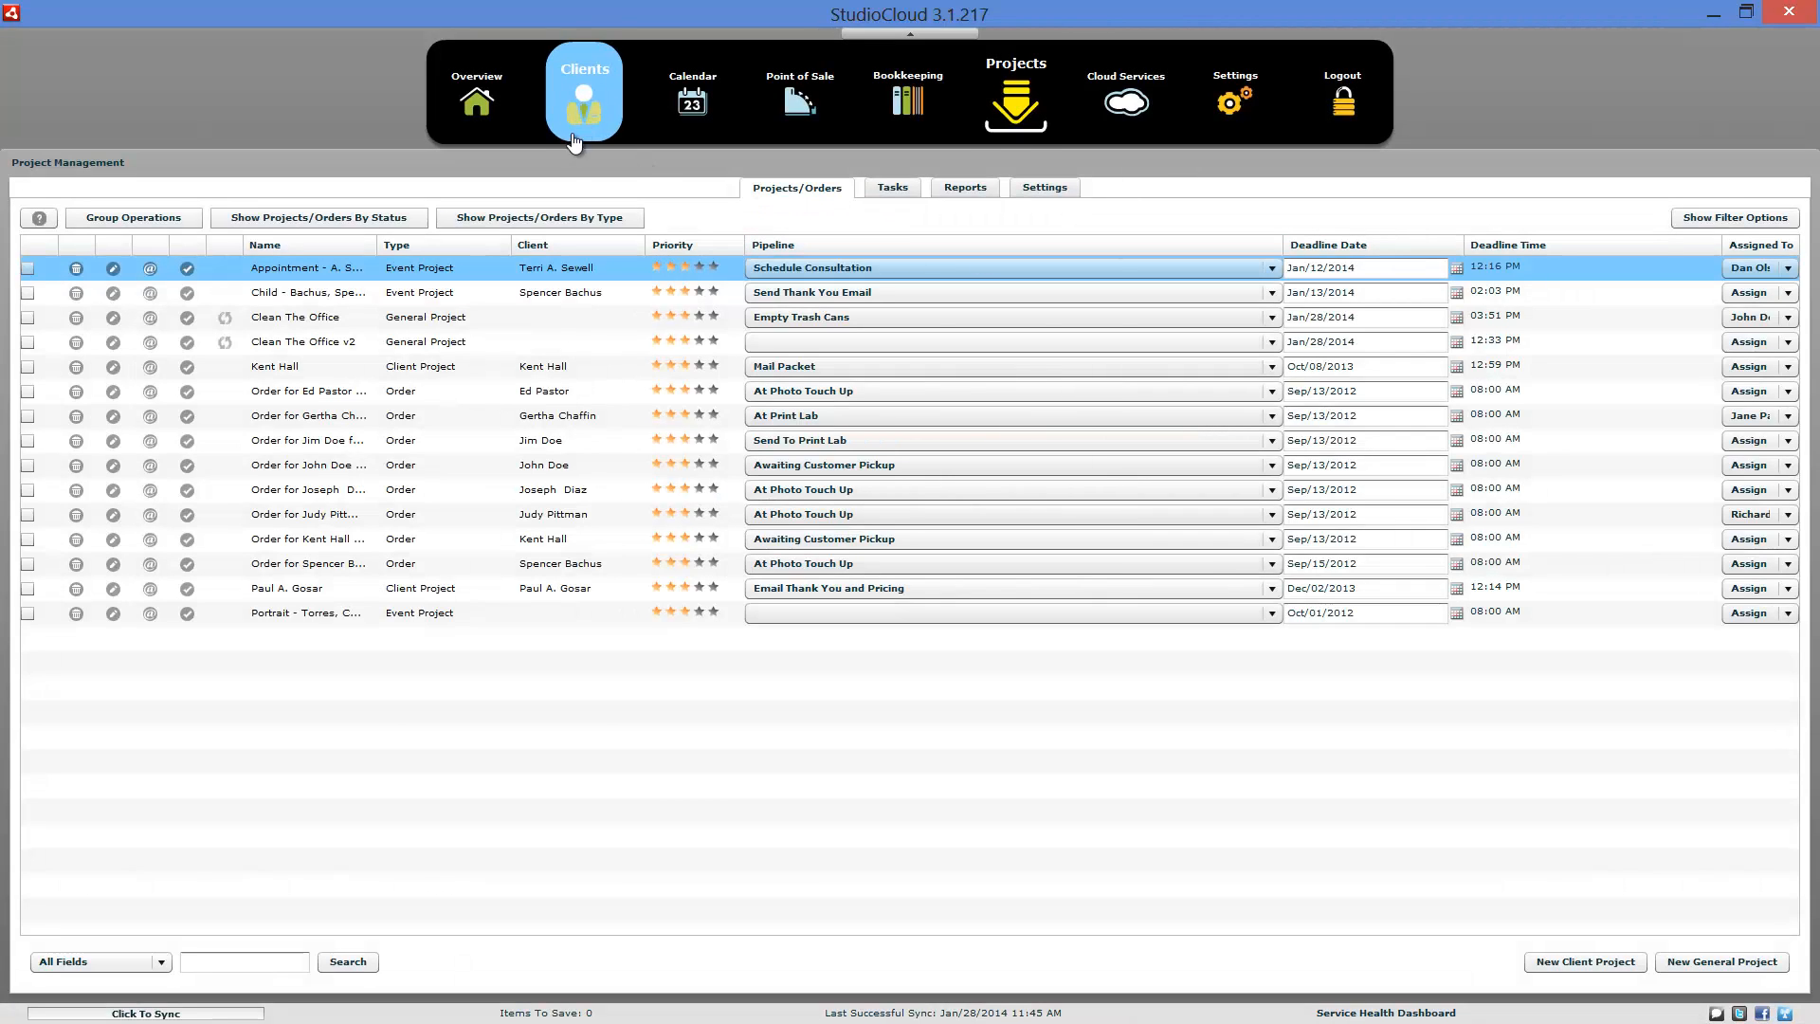
# - Check the task template groups offered when creating a project for the second client in the client list, and close the form without saving
pyautogui.click(585, 100)
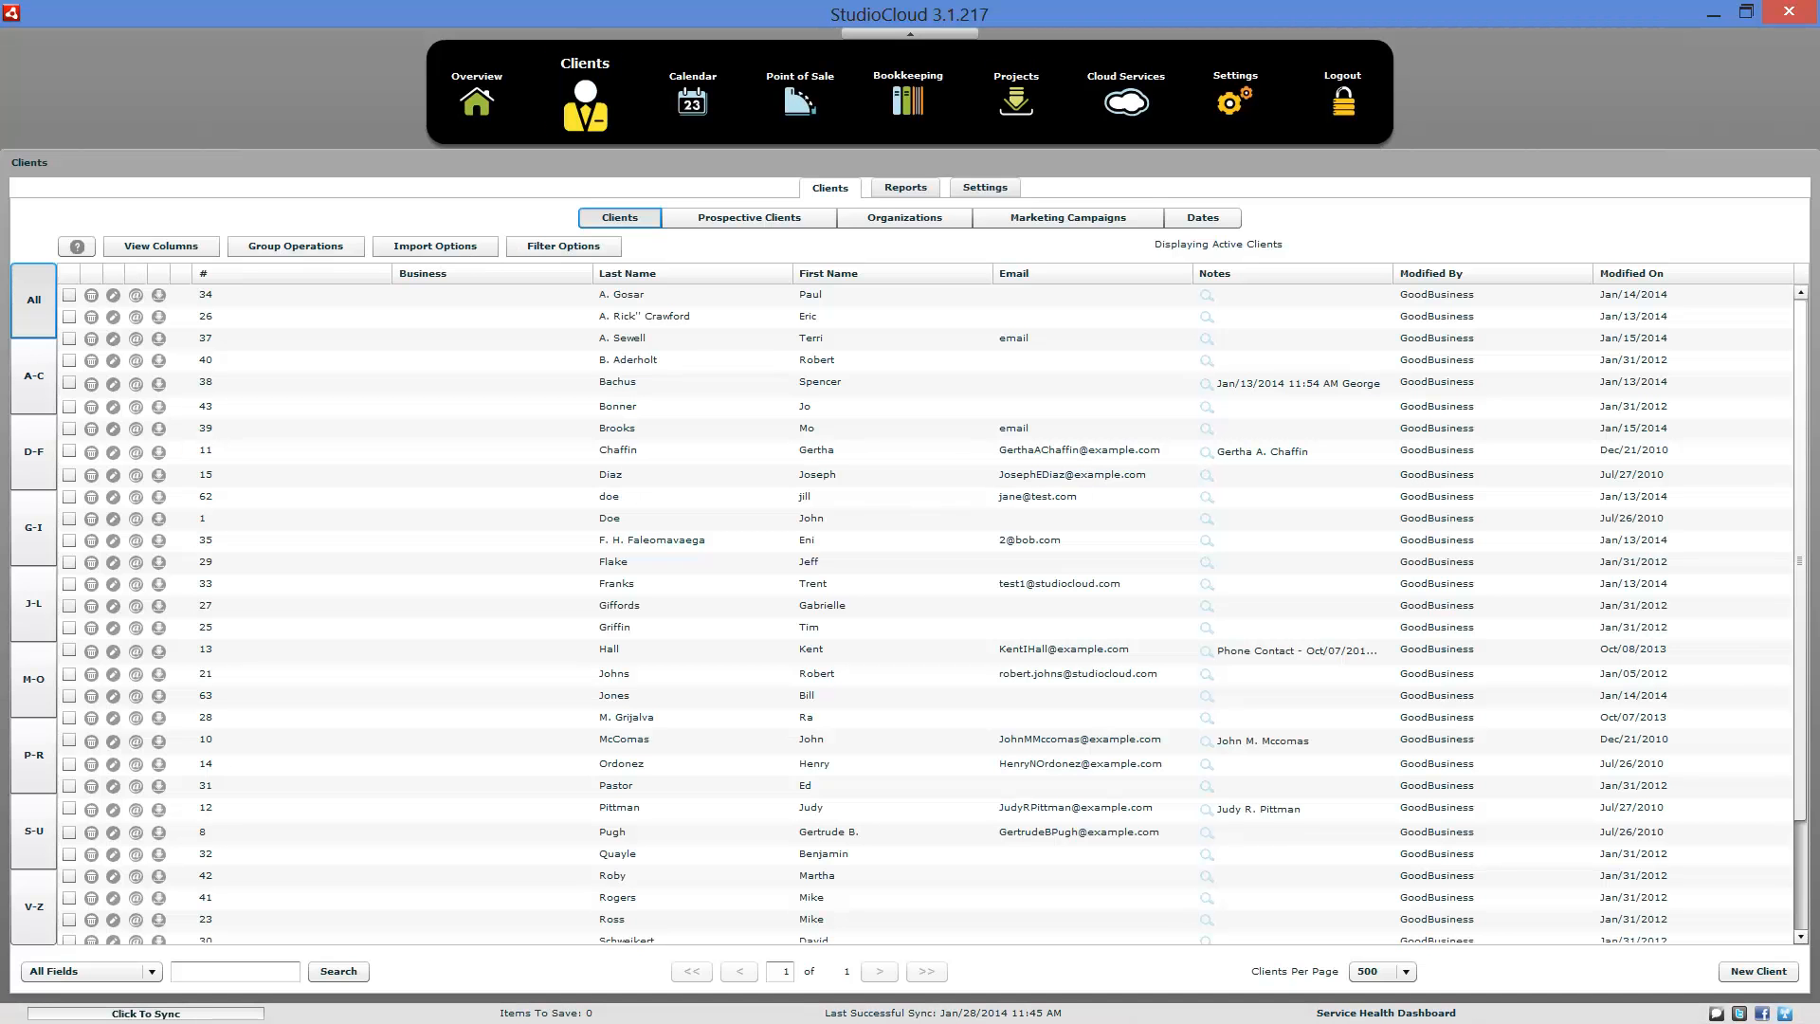
pyautogui.click(163, 323)
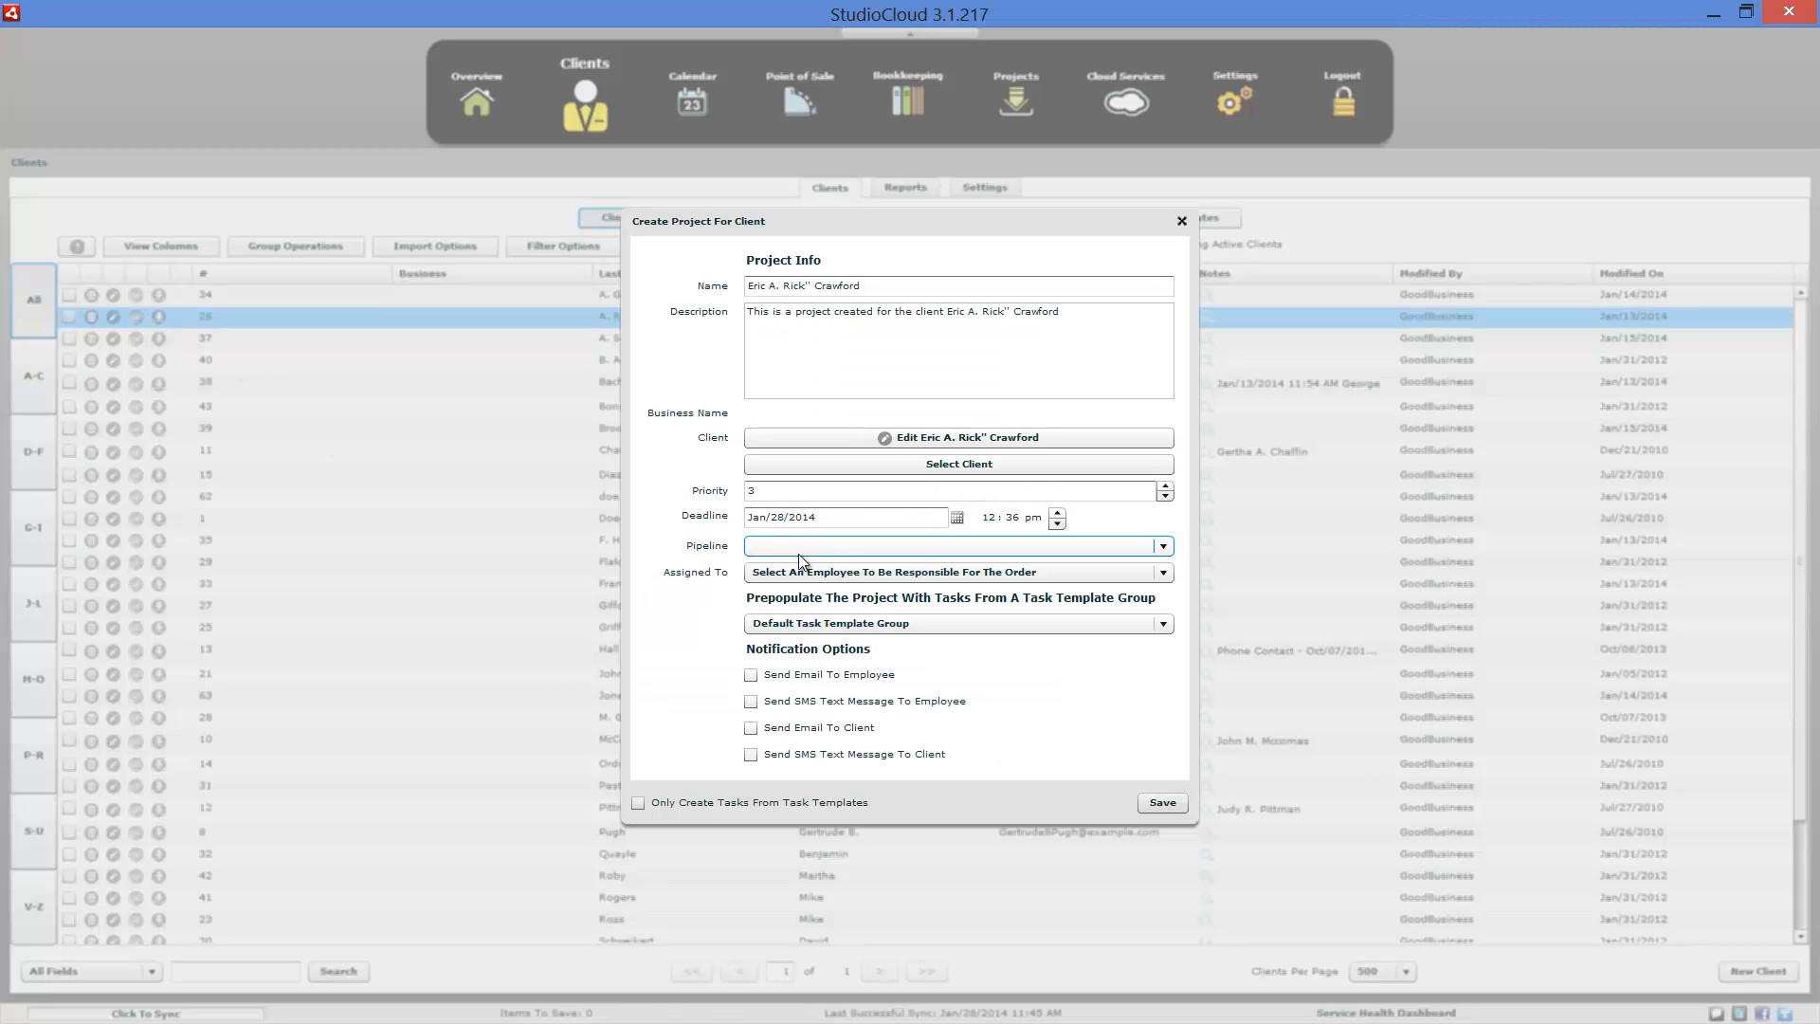
pyautogui.click(873, 623)
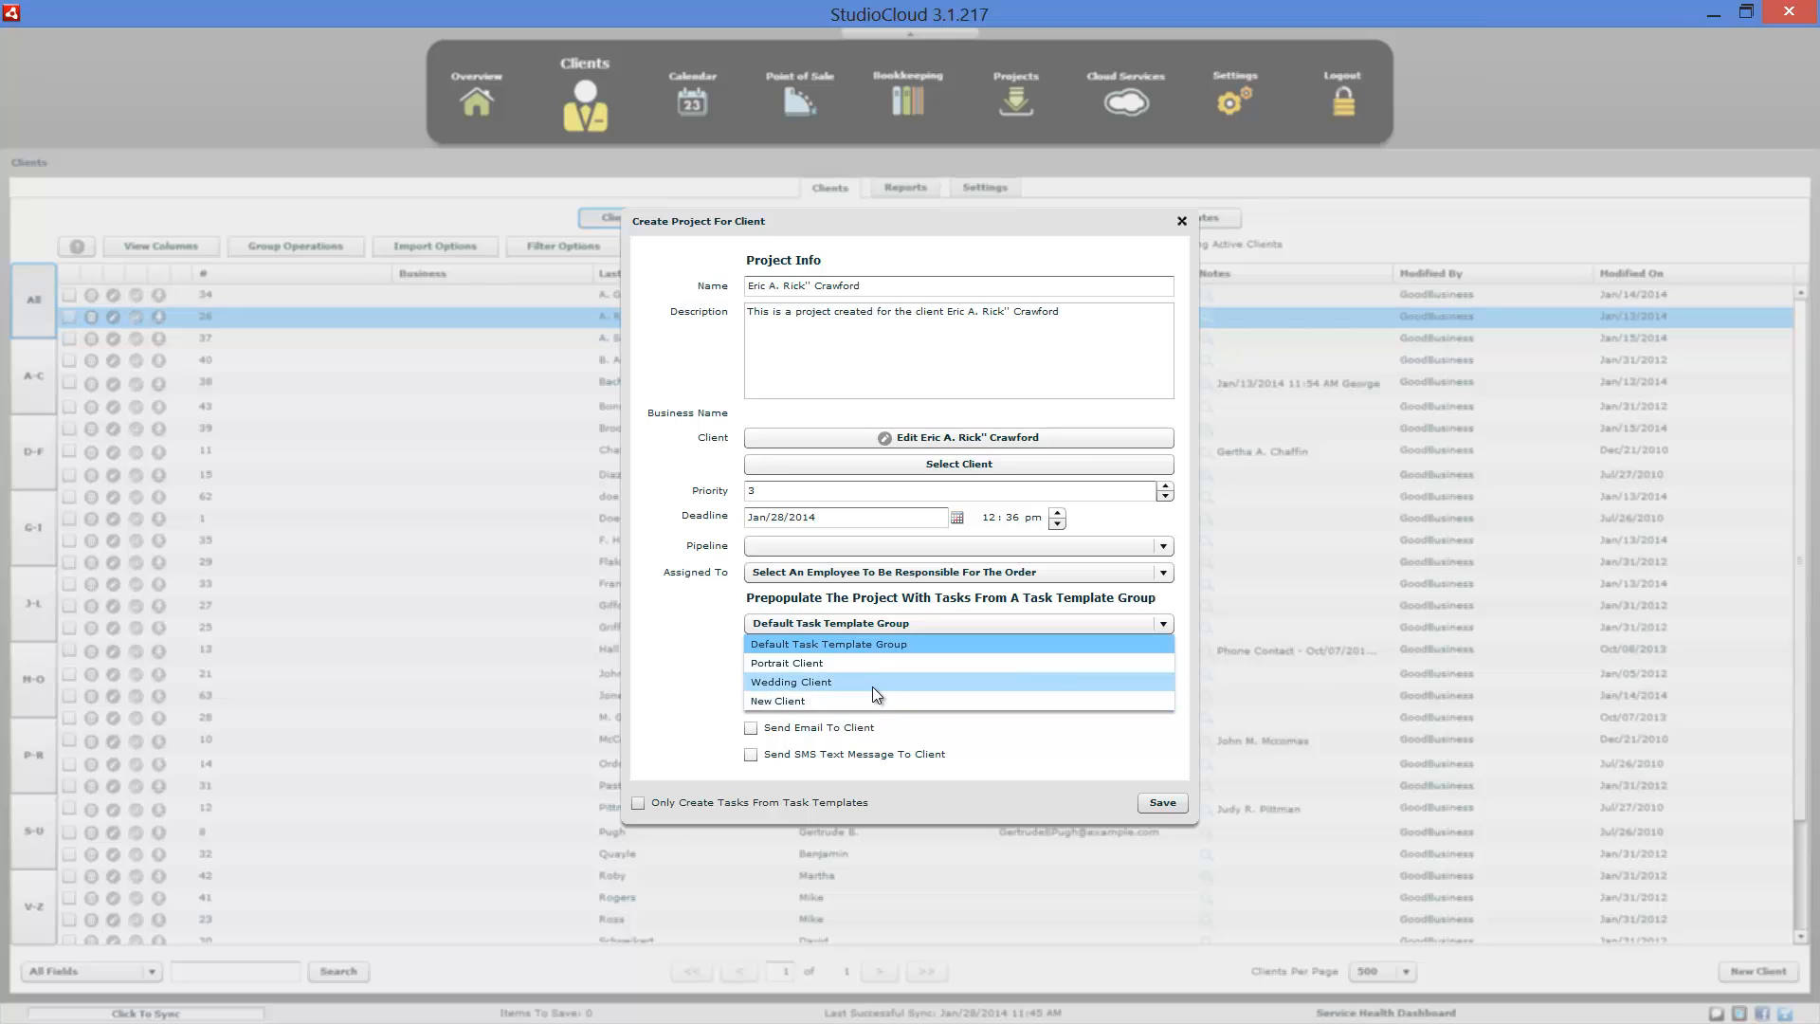
pyautogui.click(1130, 219)
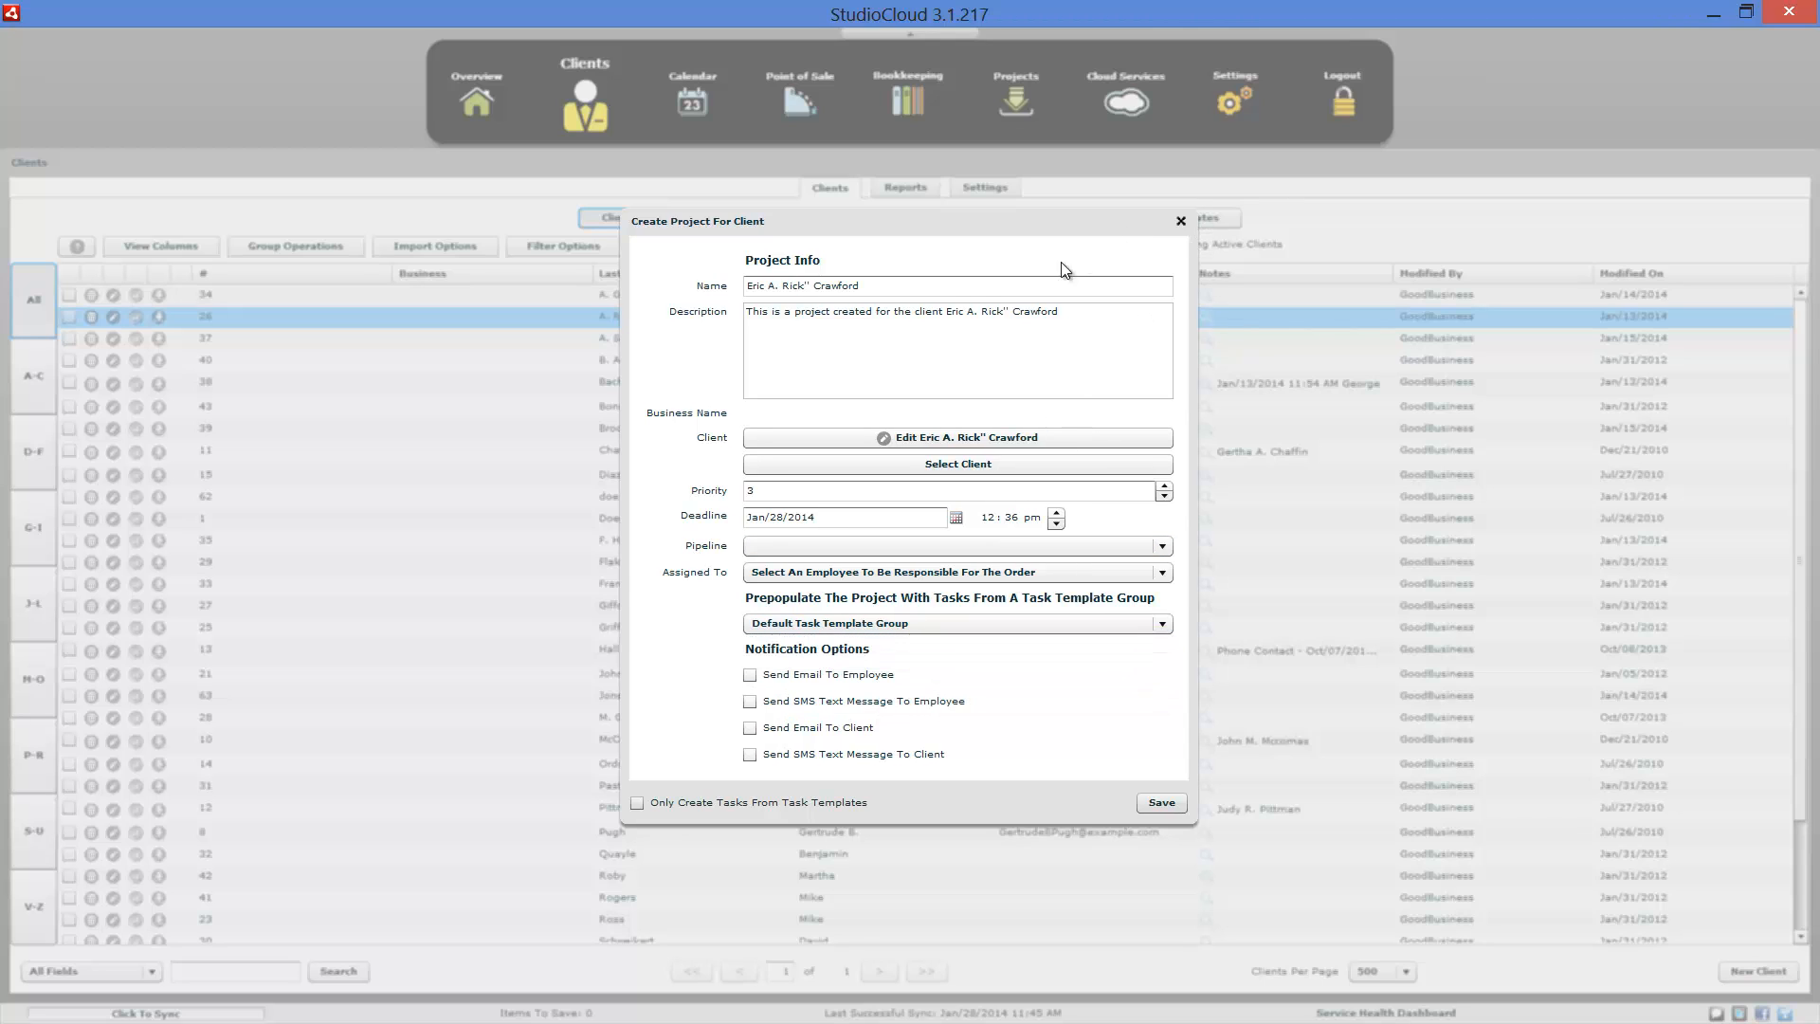
pyautogui.click(1179, 222)
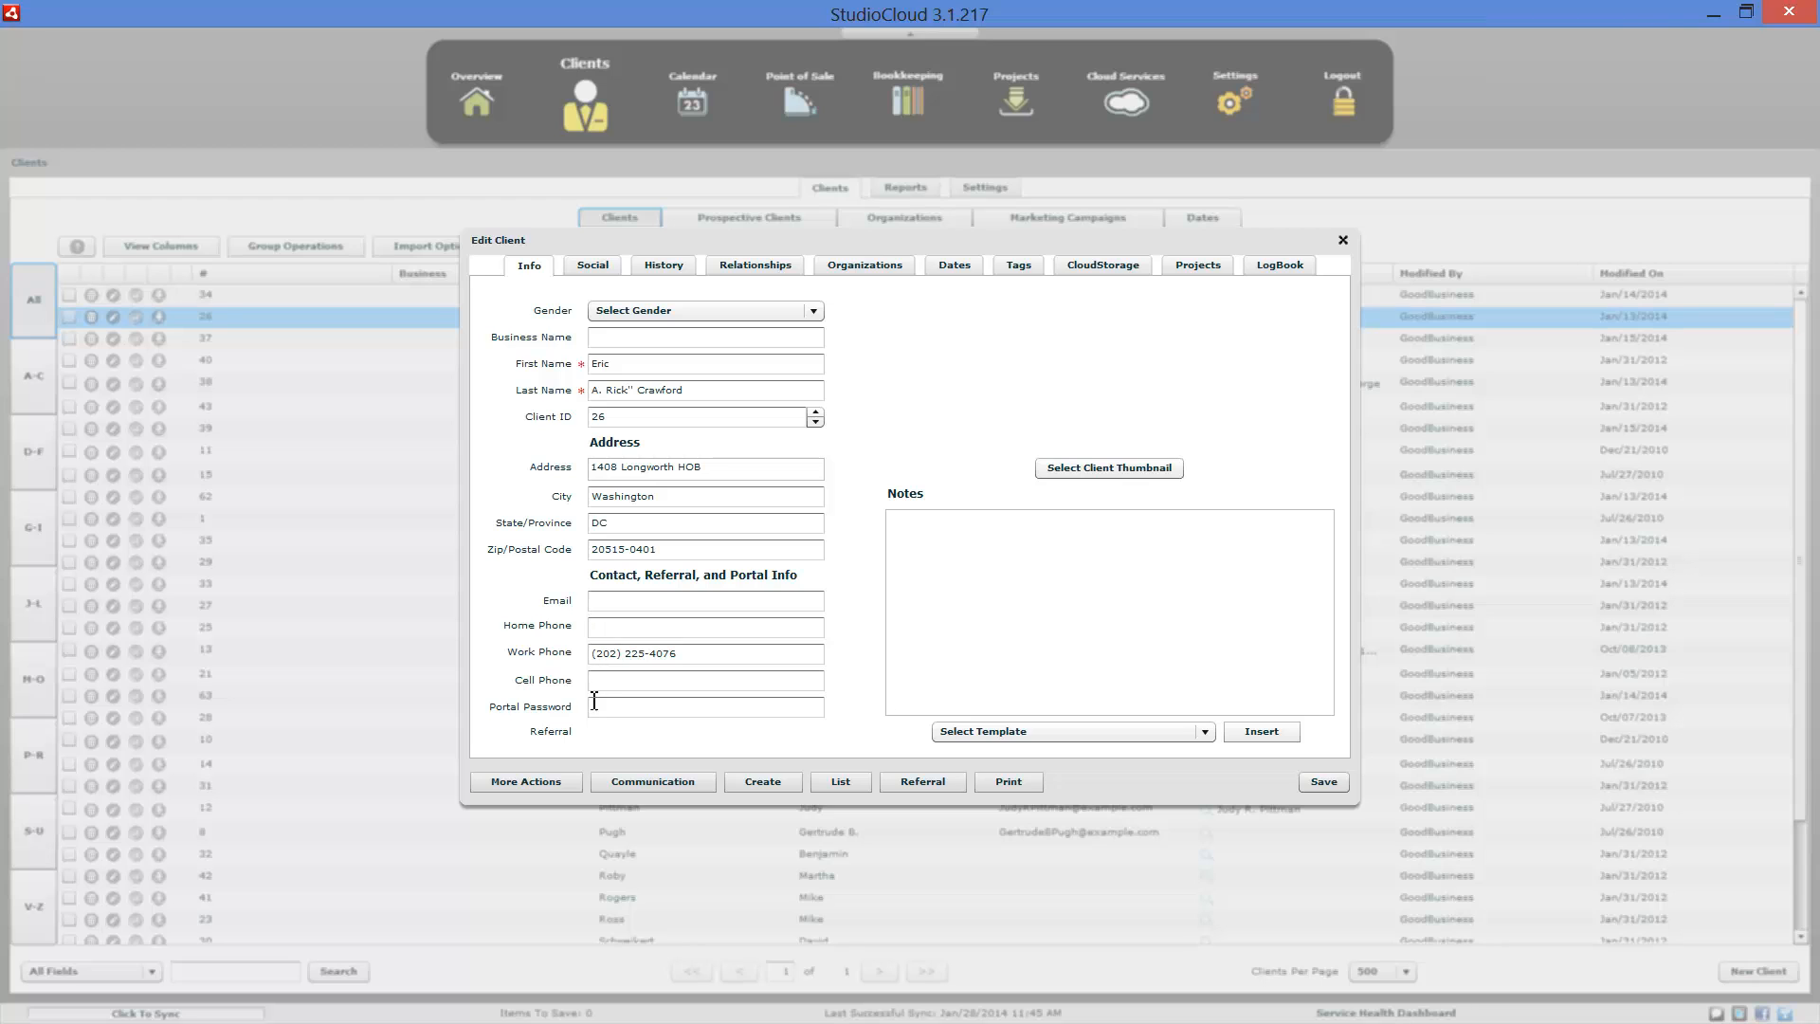
# - Check the task template groups offered when creating a project from the client's edit form, and close both forms without saving
pyautogui.click(769, 777)
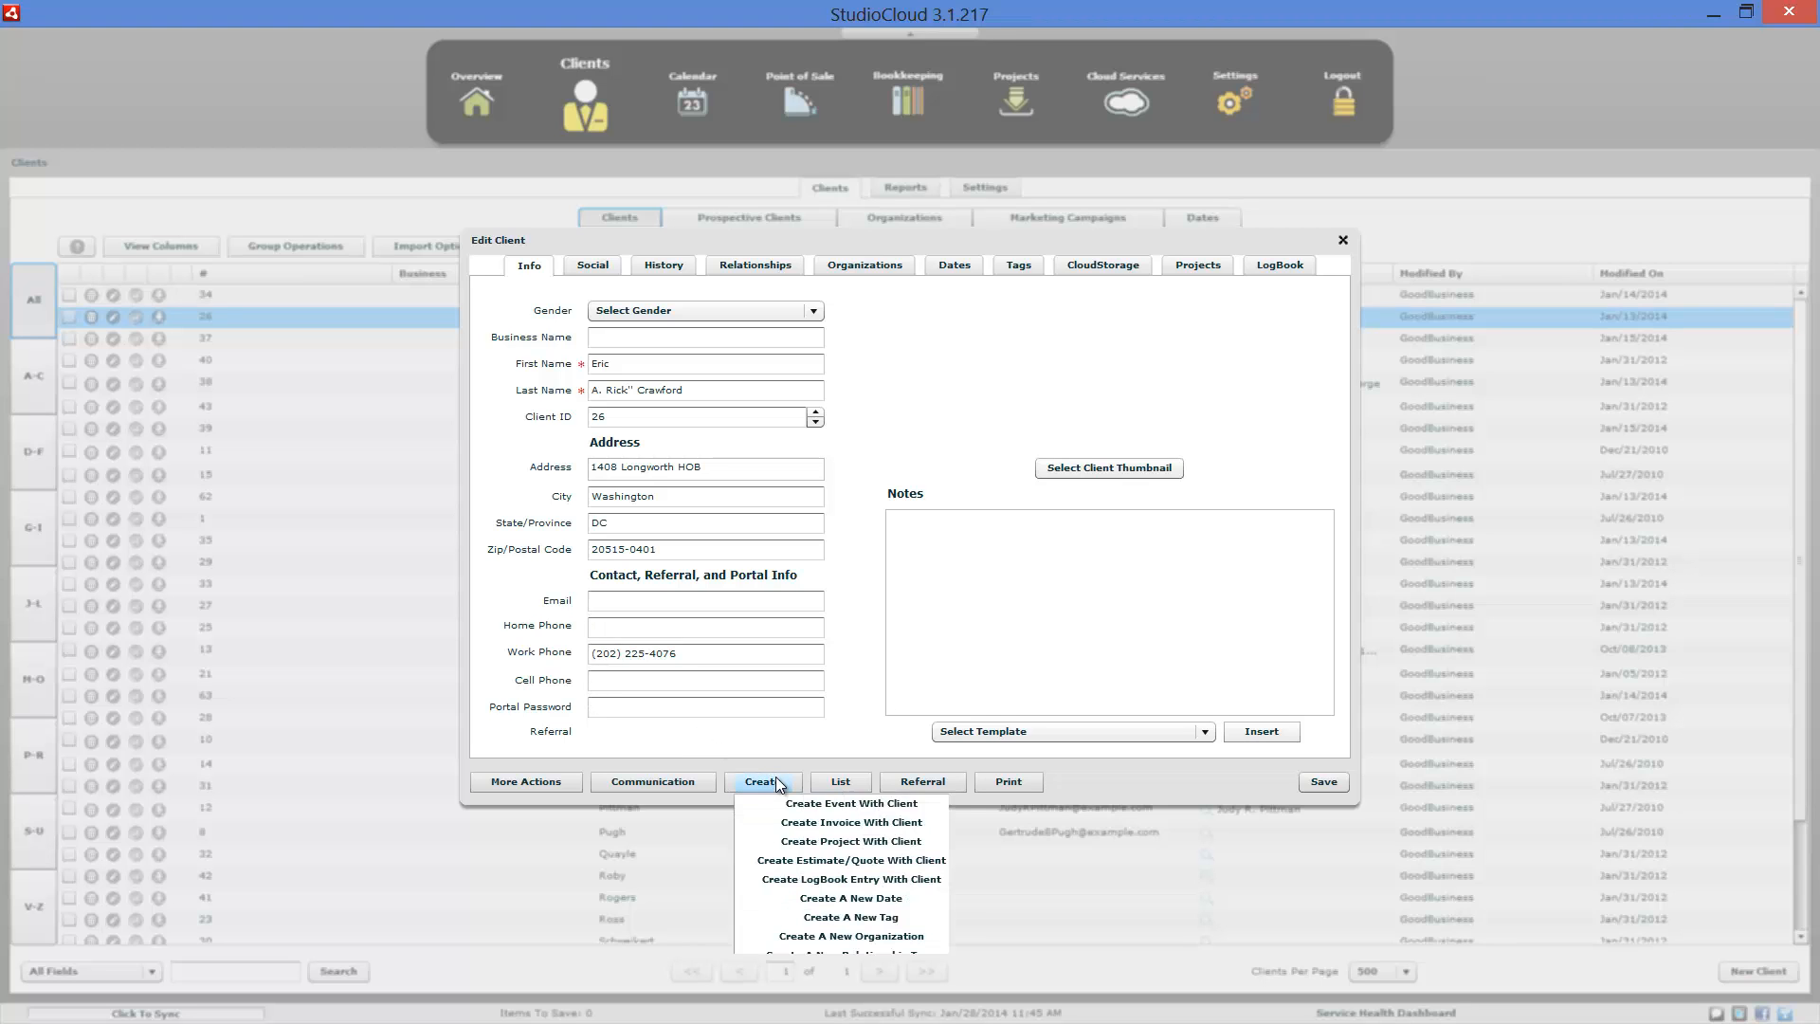
pyautogui.click(799, 848)
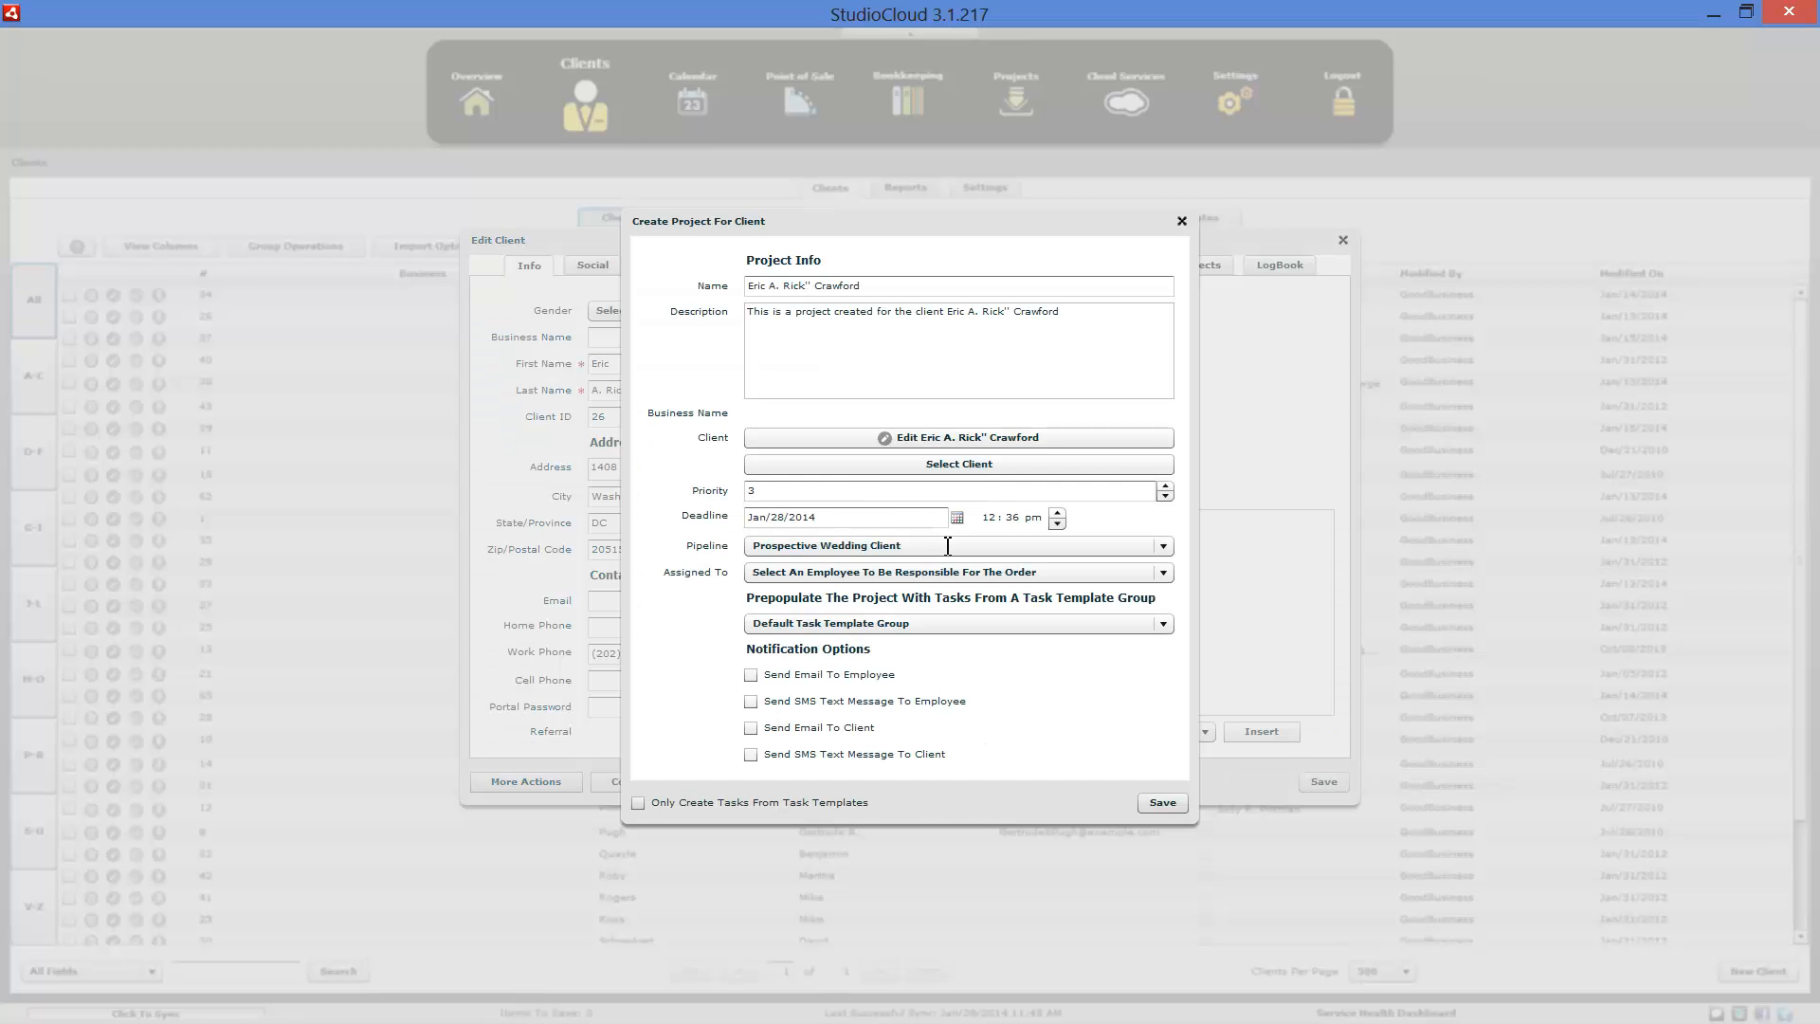
pyautogui.click(891, 623)
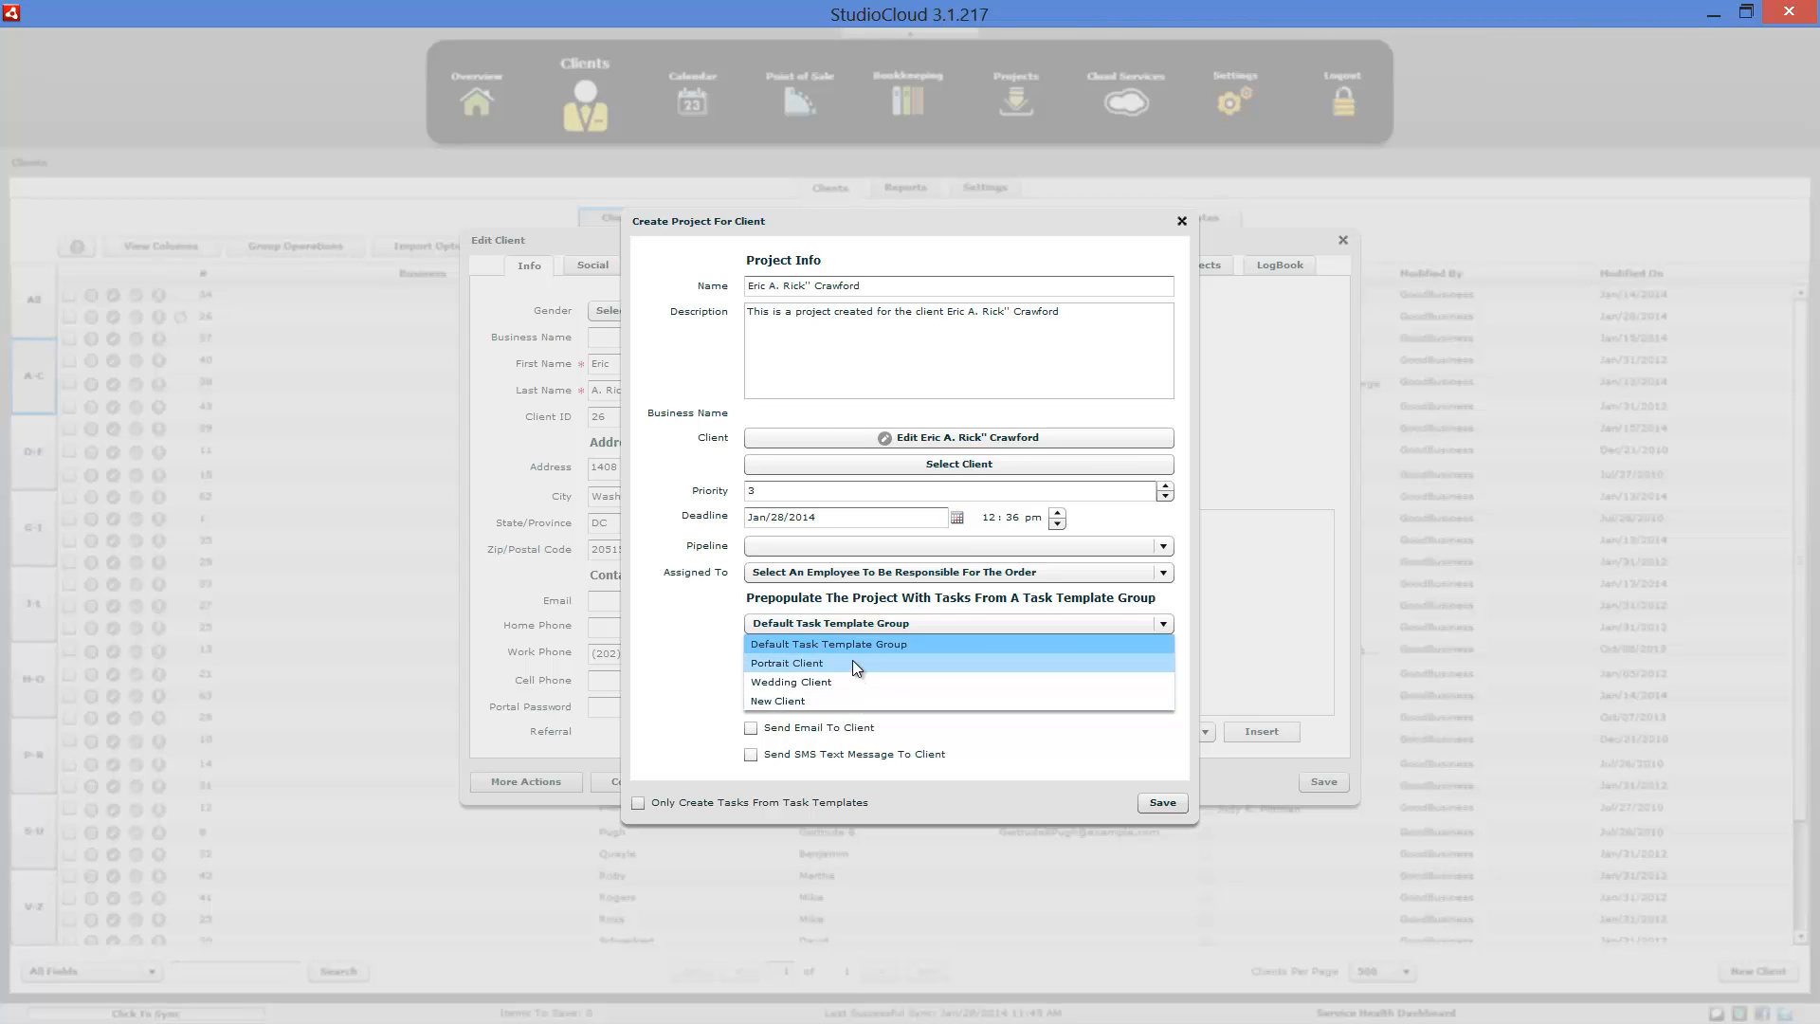
pyautogui.click(1182, 221)
pyautogui.click(1341, 240)
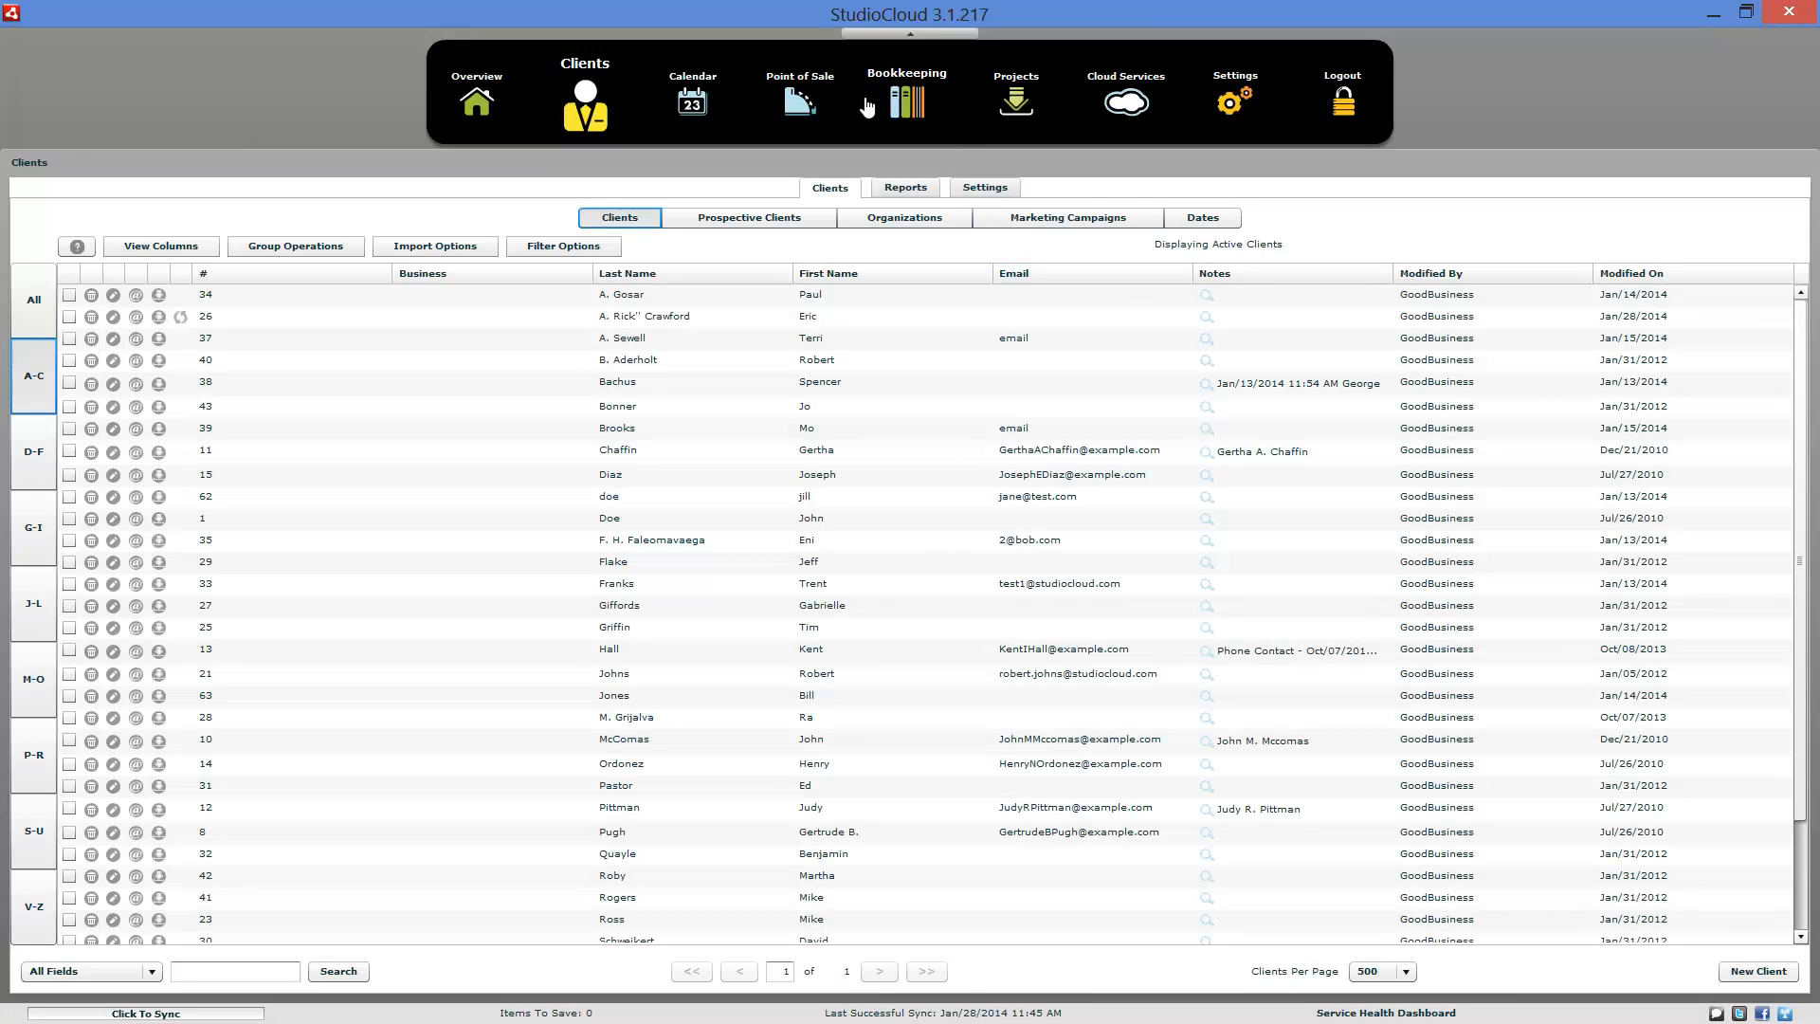
# - In the month calendar, open the January 15 general session, view its options for creating a project from the event, and close it
pyautogui.click(676, 140)
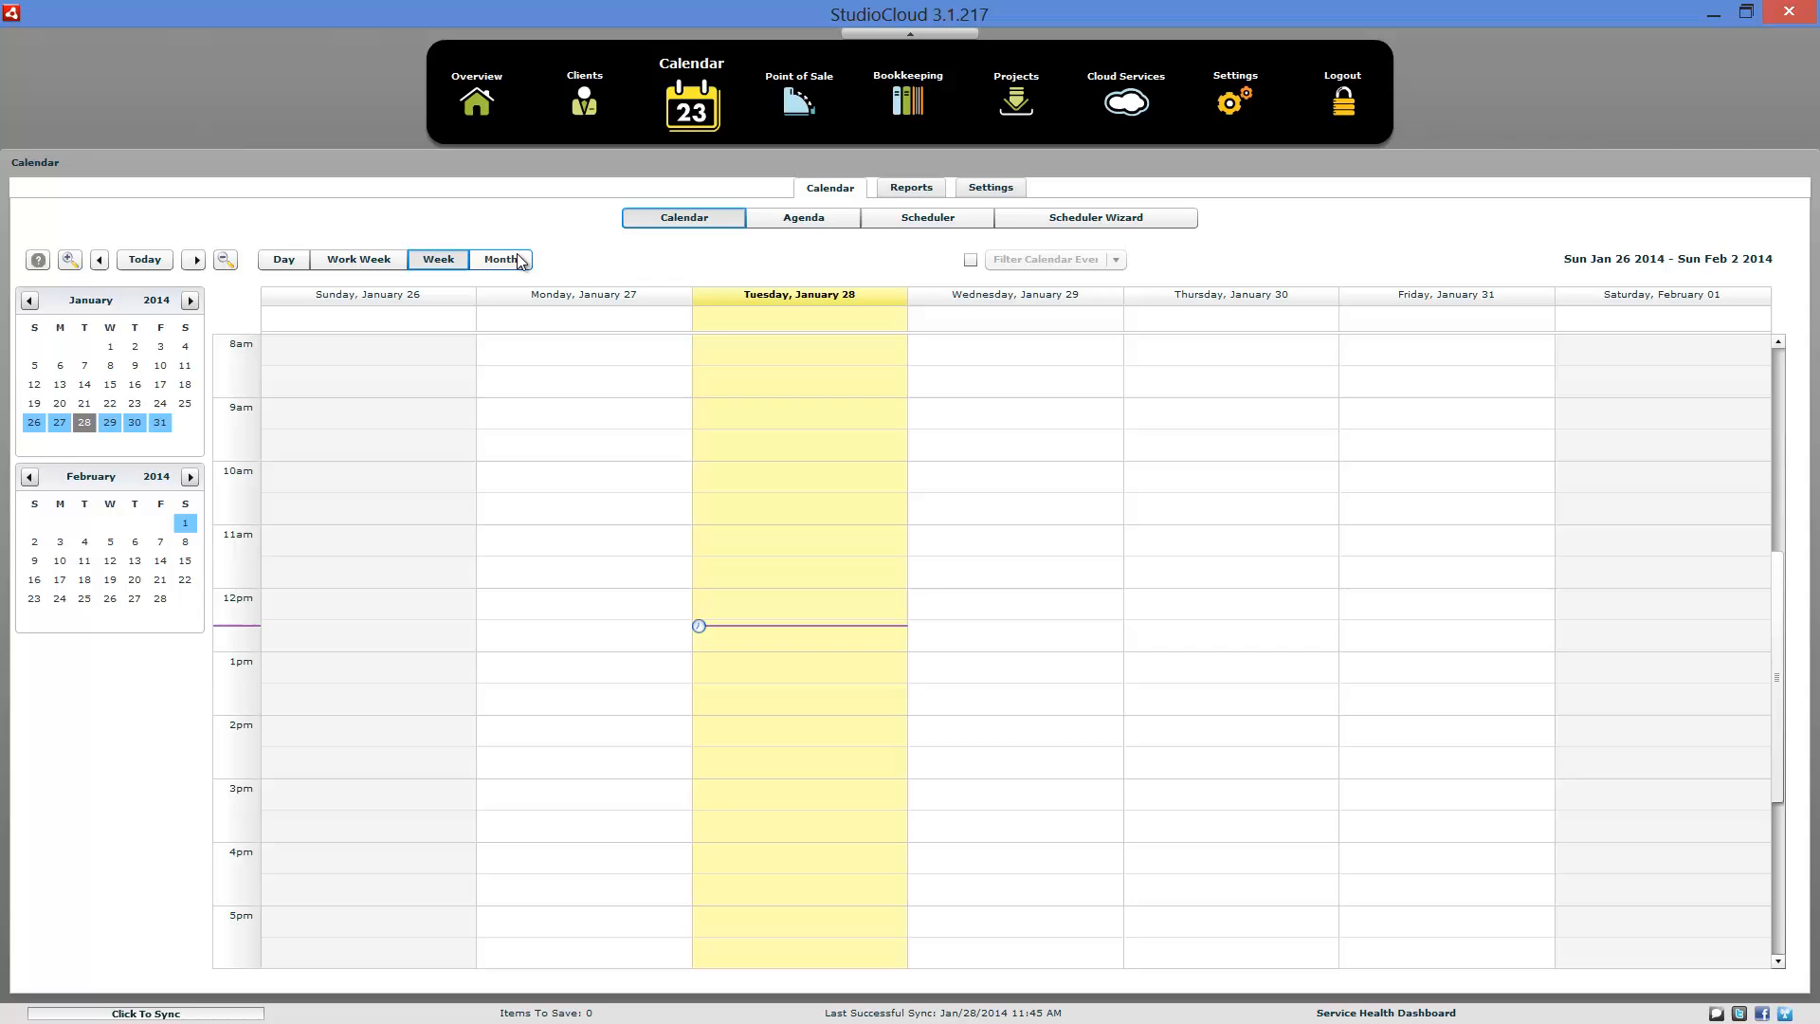
pyautogui.click(502, 260)
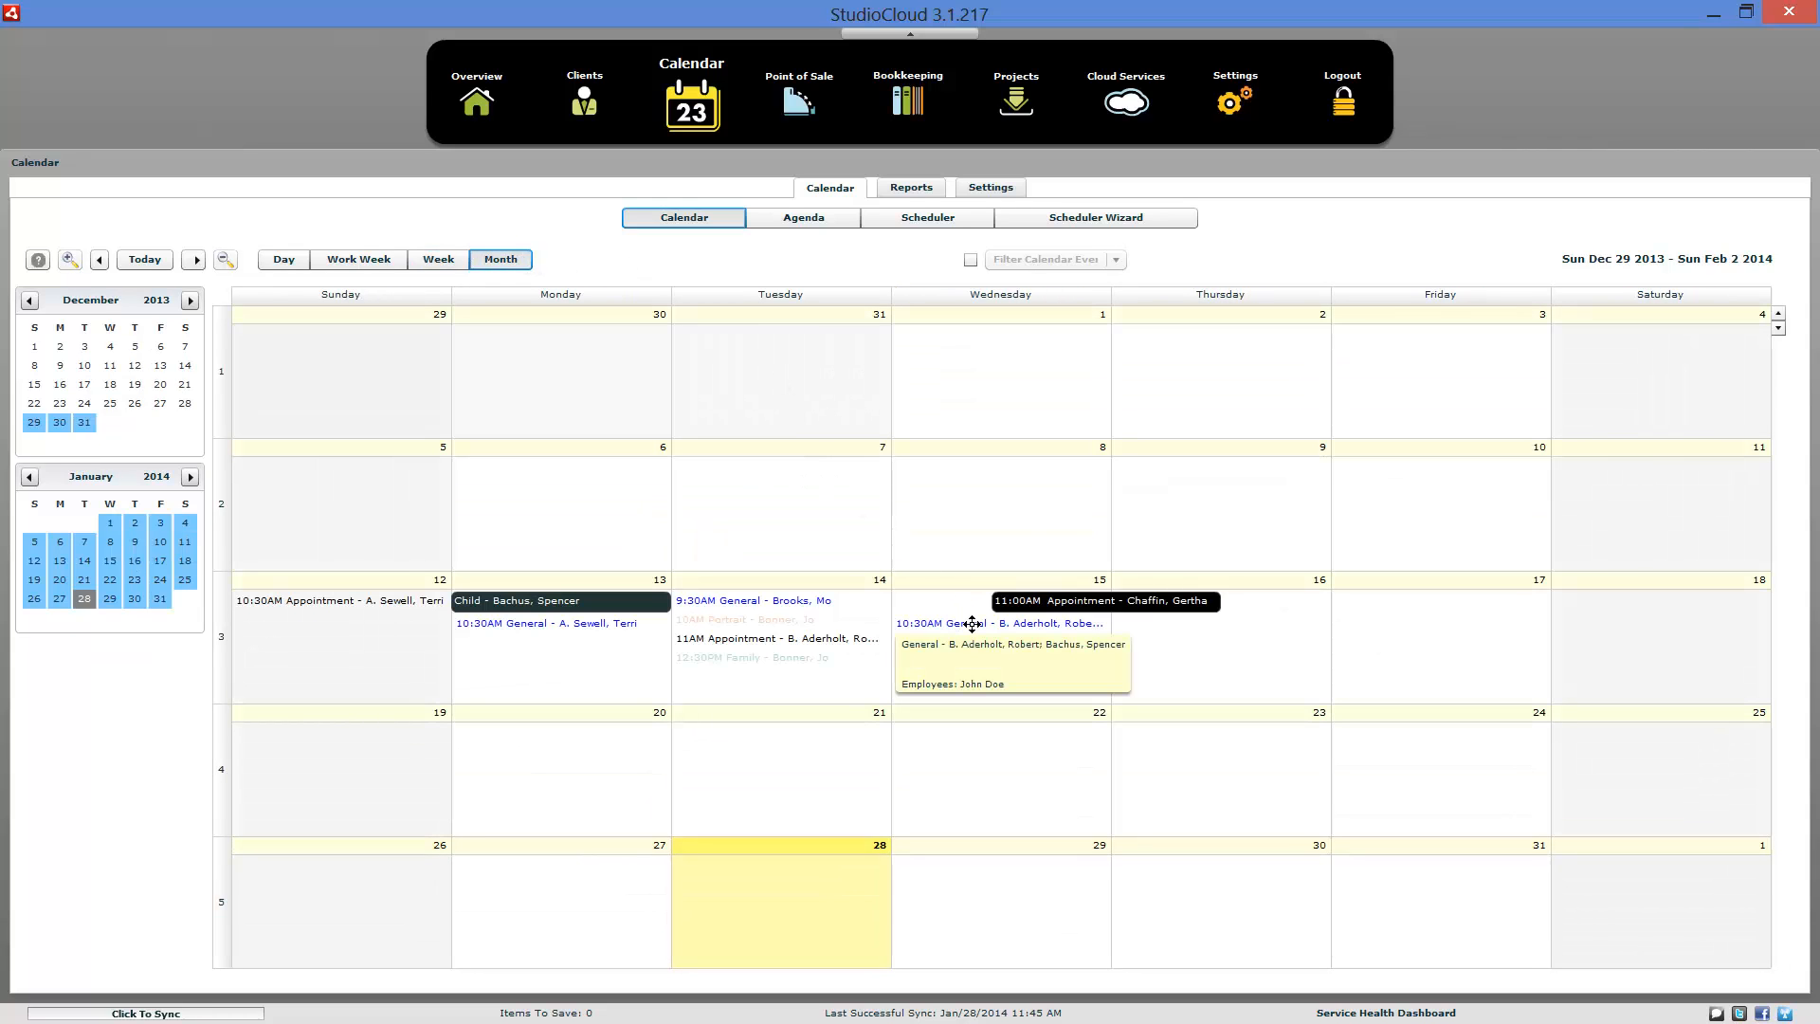
pyautogui.doubleClick(973, 623)
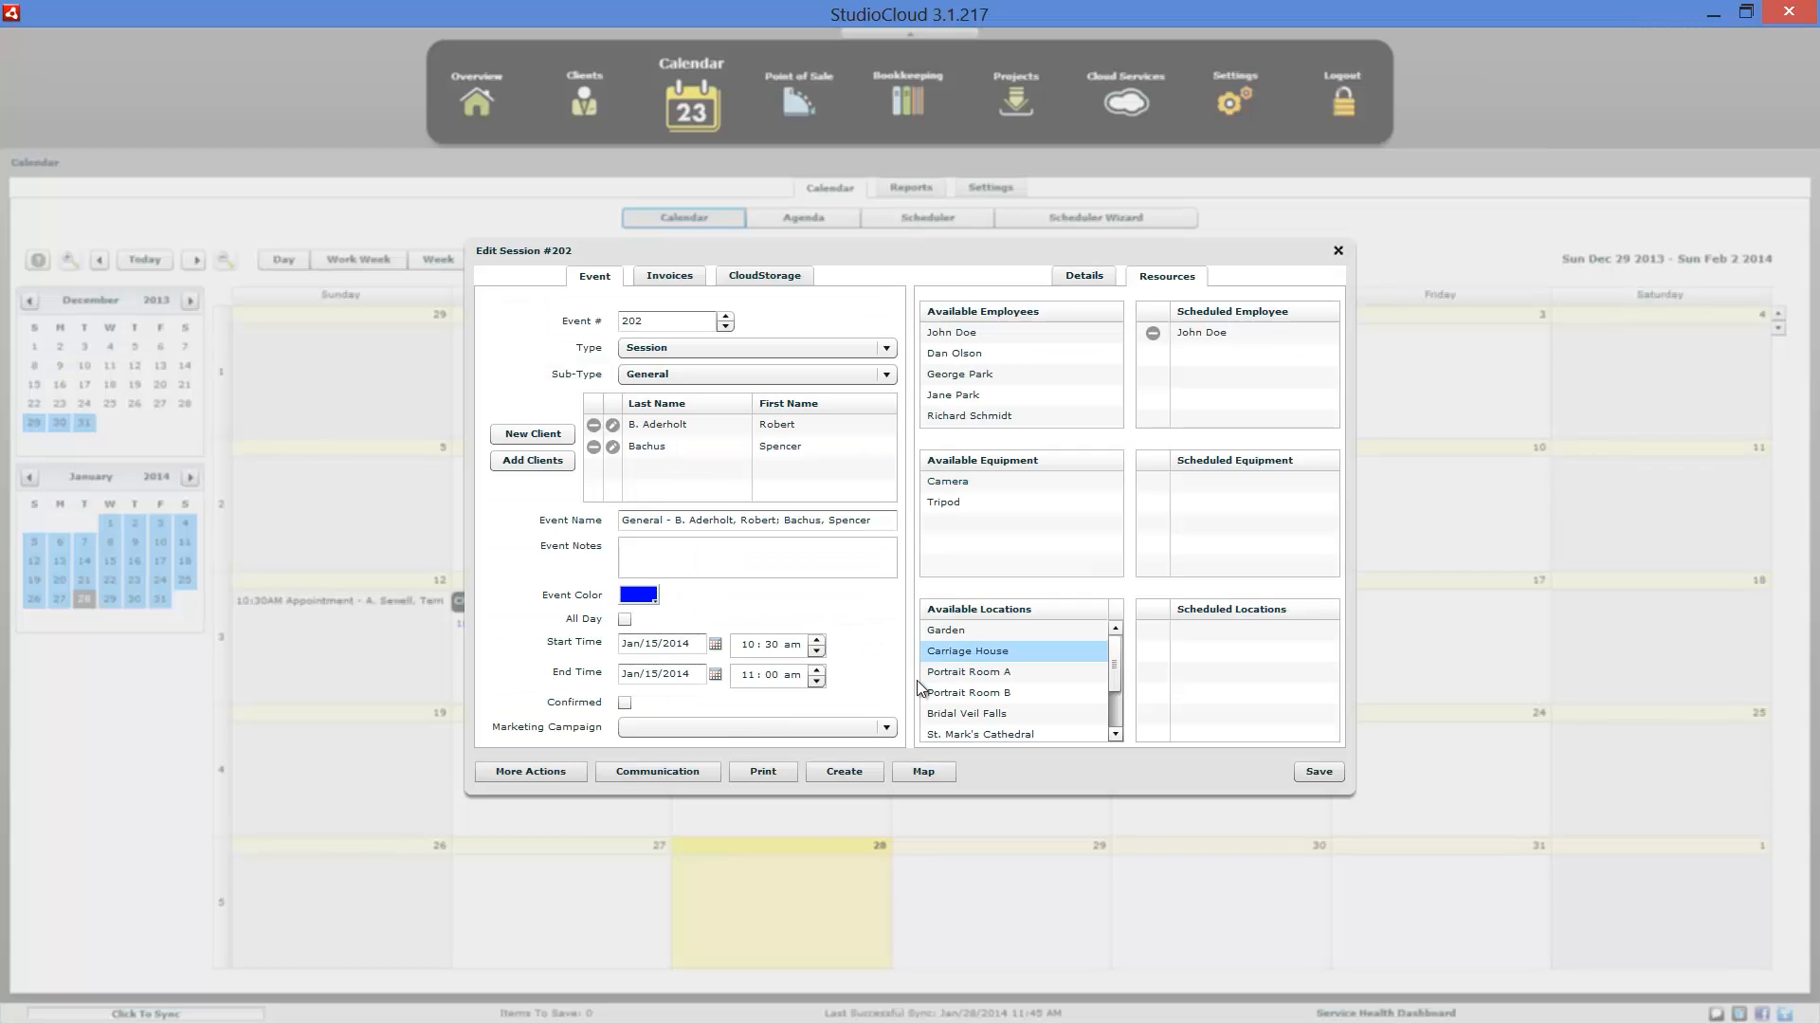
pyautogui.click(847, 771)
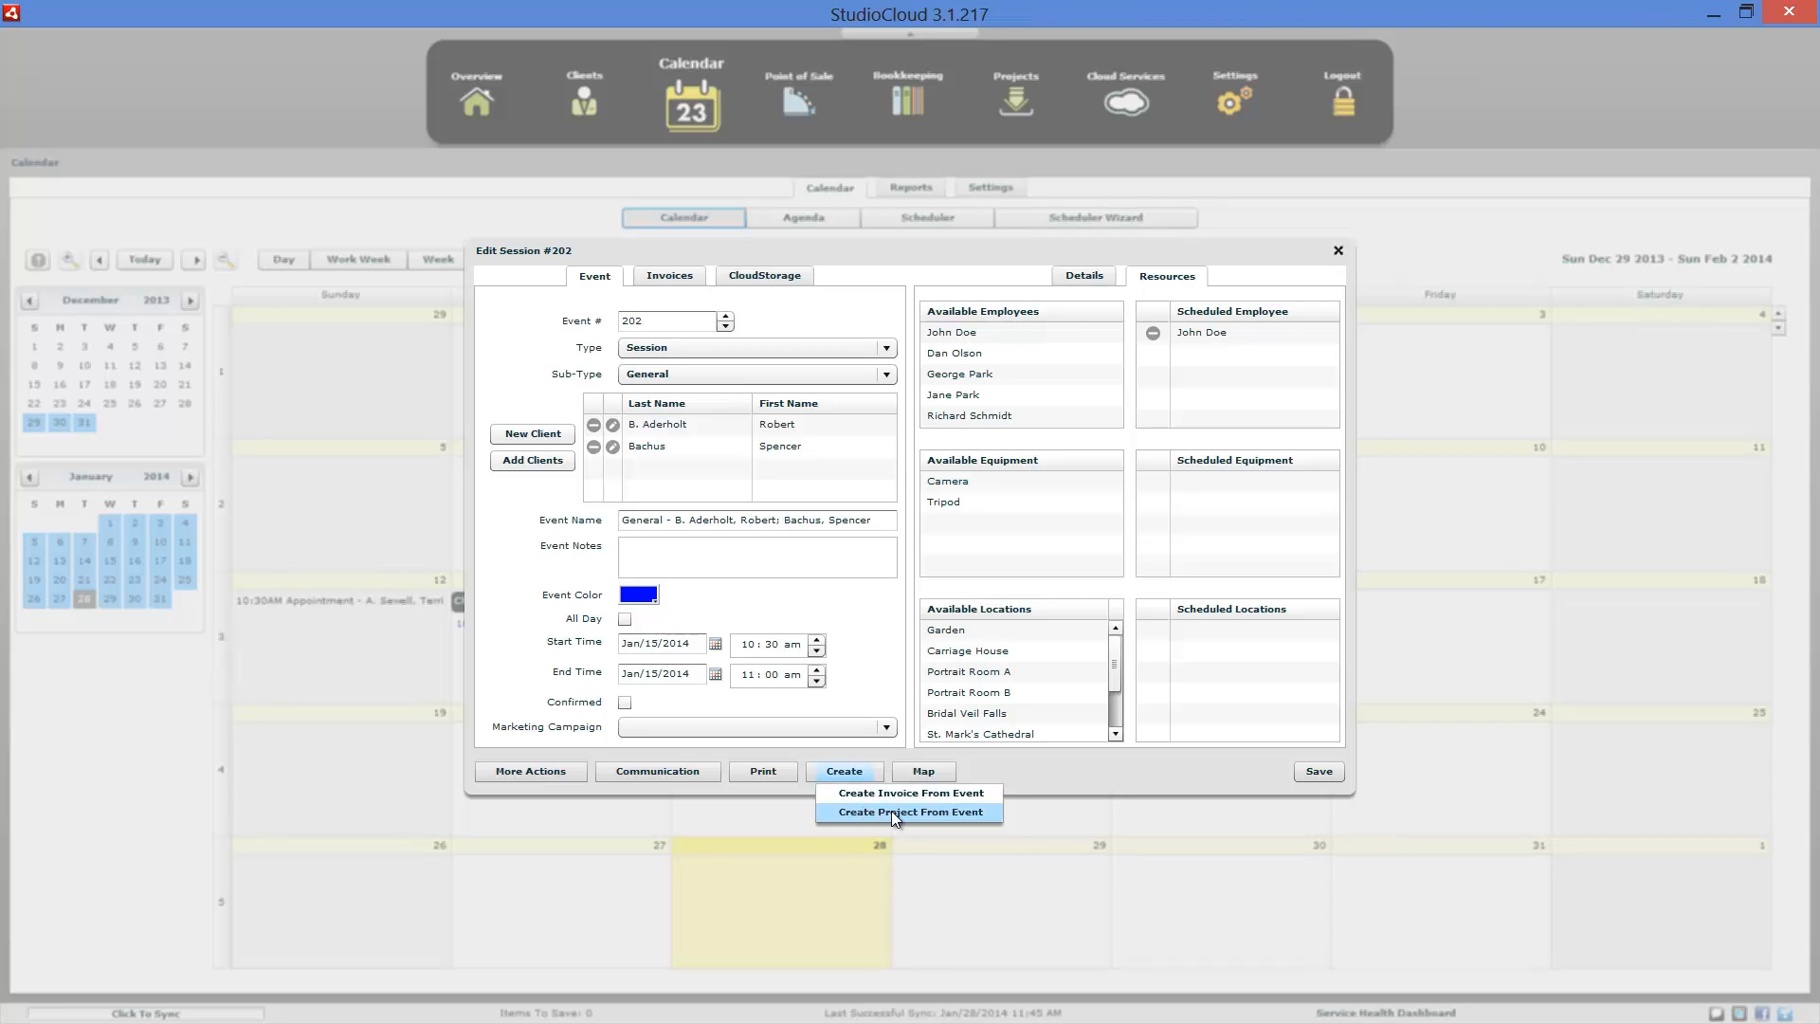
pyautogui.click(1336, 252)
# - From this month's agenda, start a project for the January 12 appointment, try the first non-default task template group, and discard the form
pyautogui.click(801, 219)
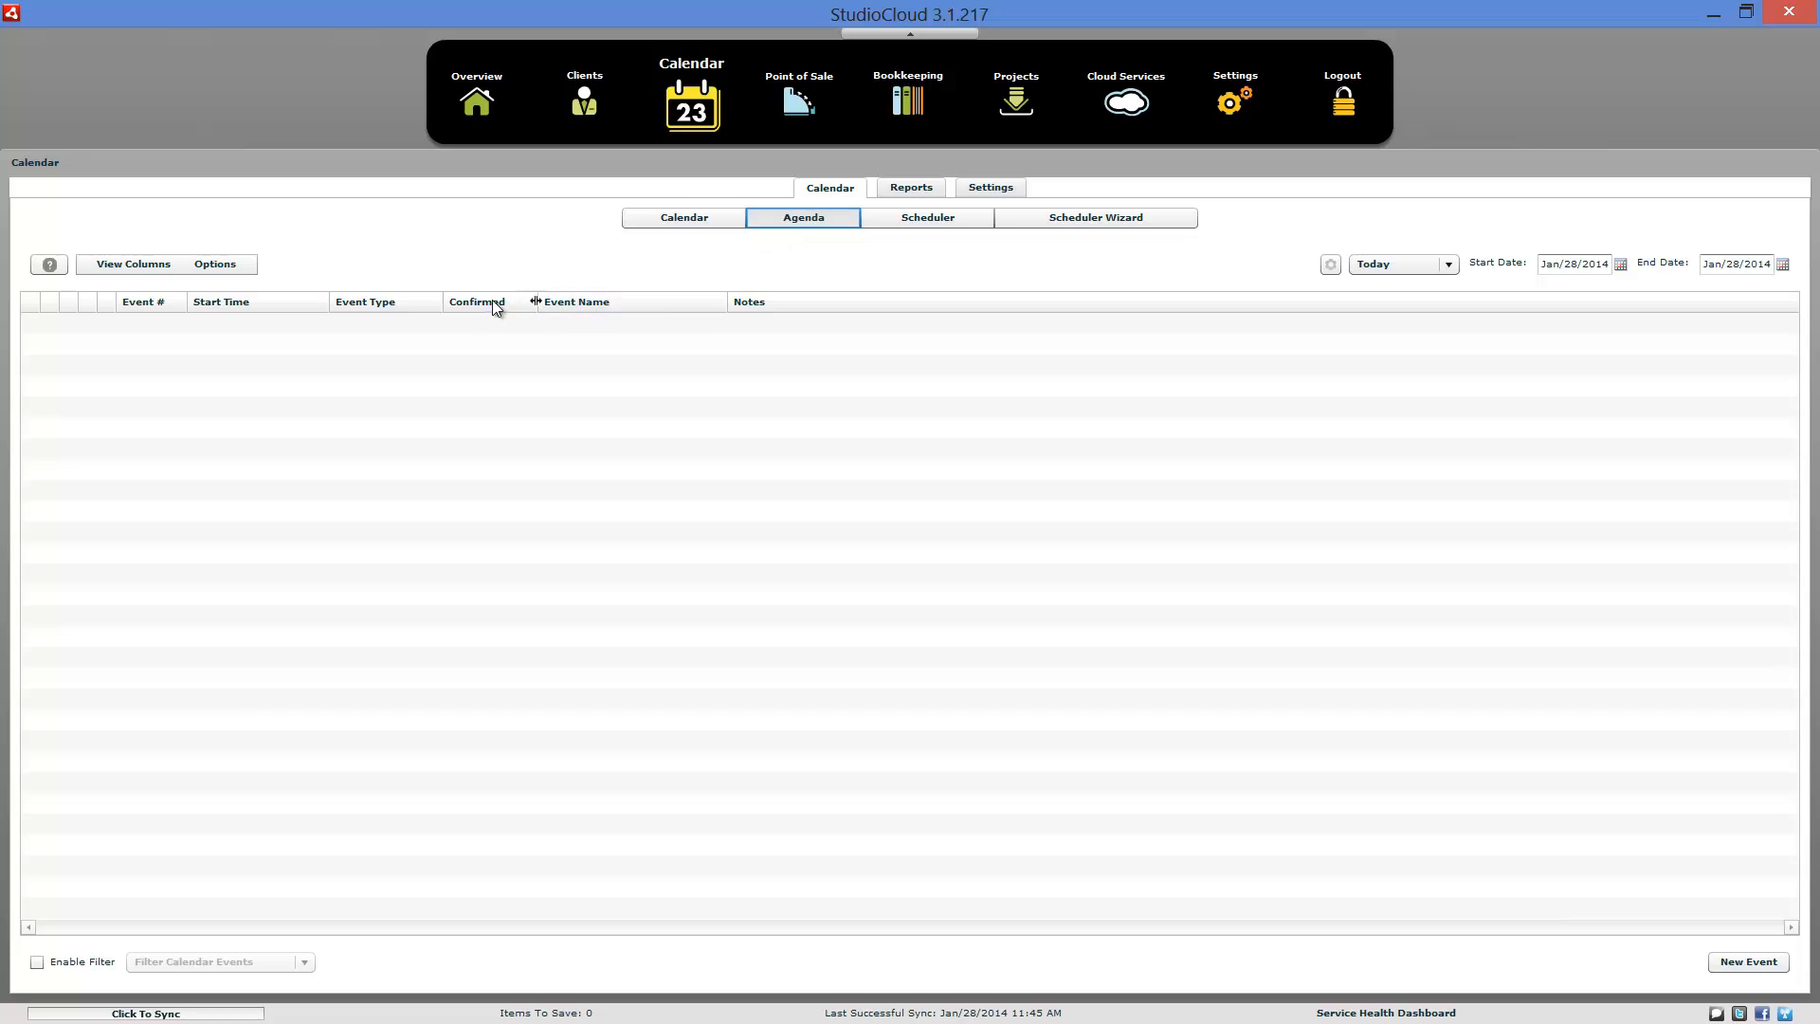
pyautogui.click(1437, 261)
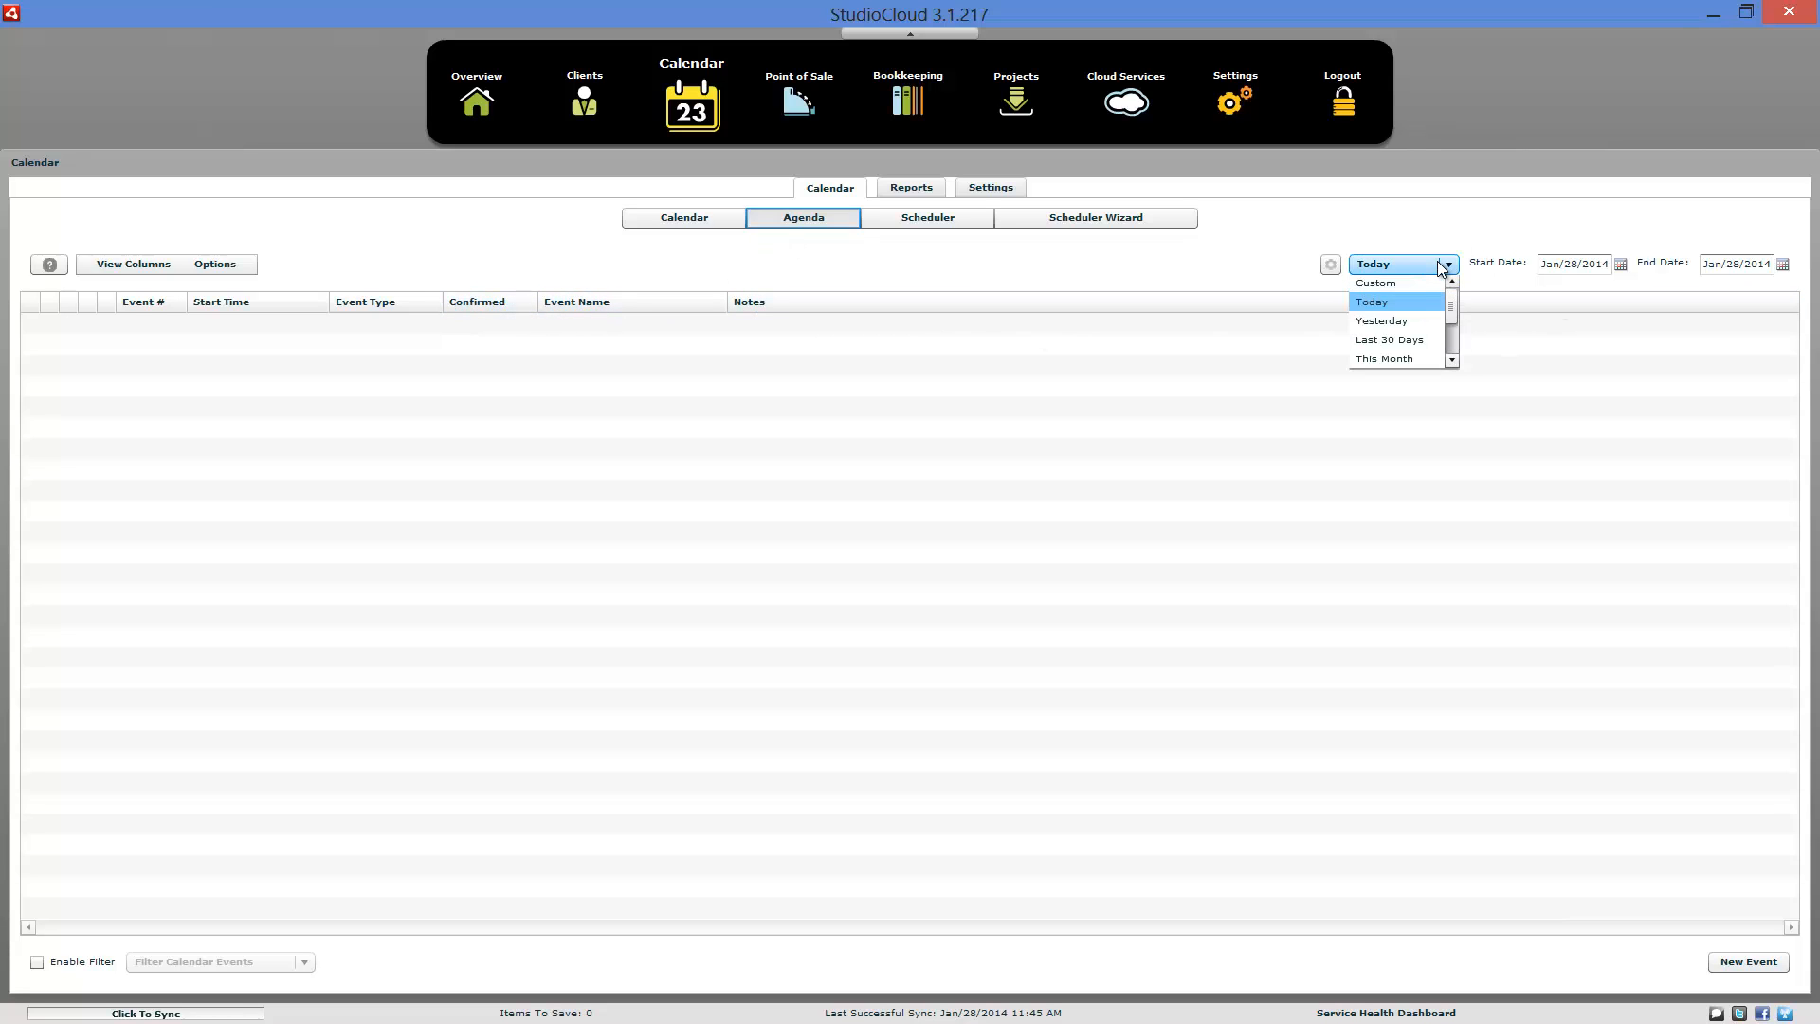
pyautogui.click(1421, 358)
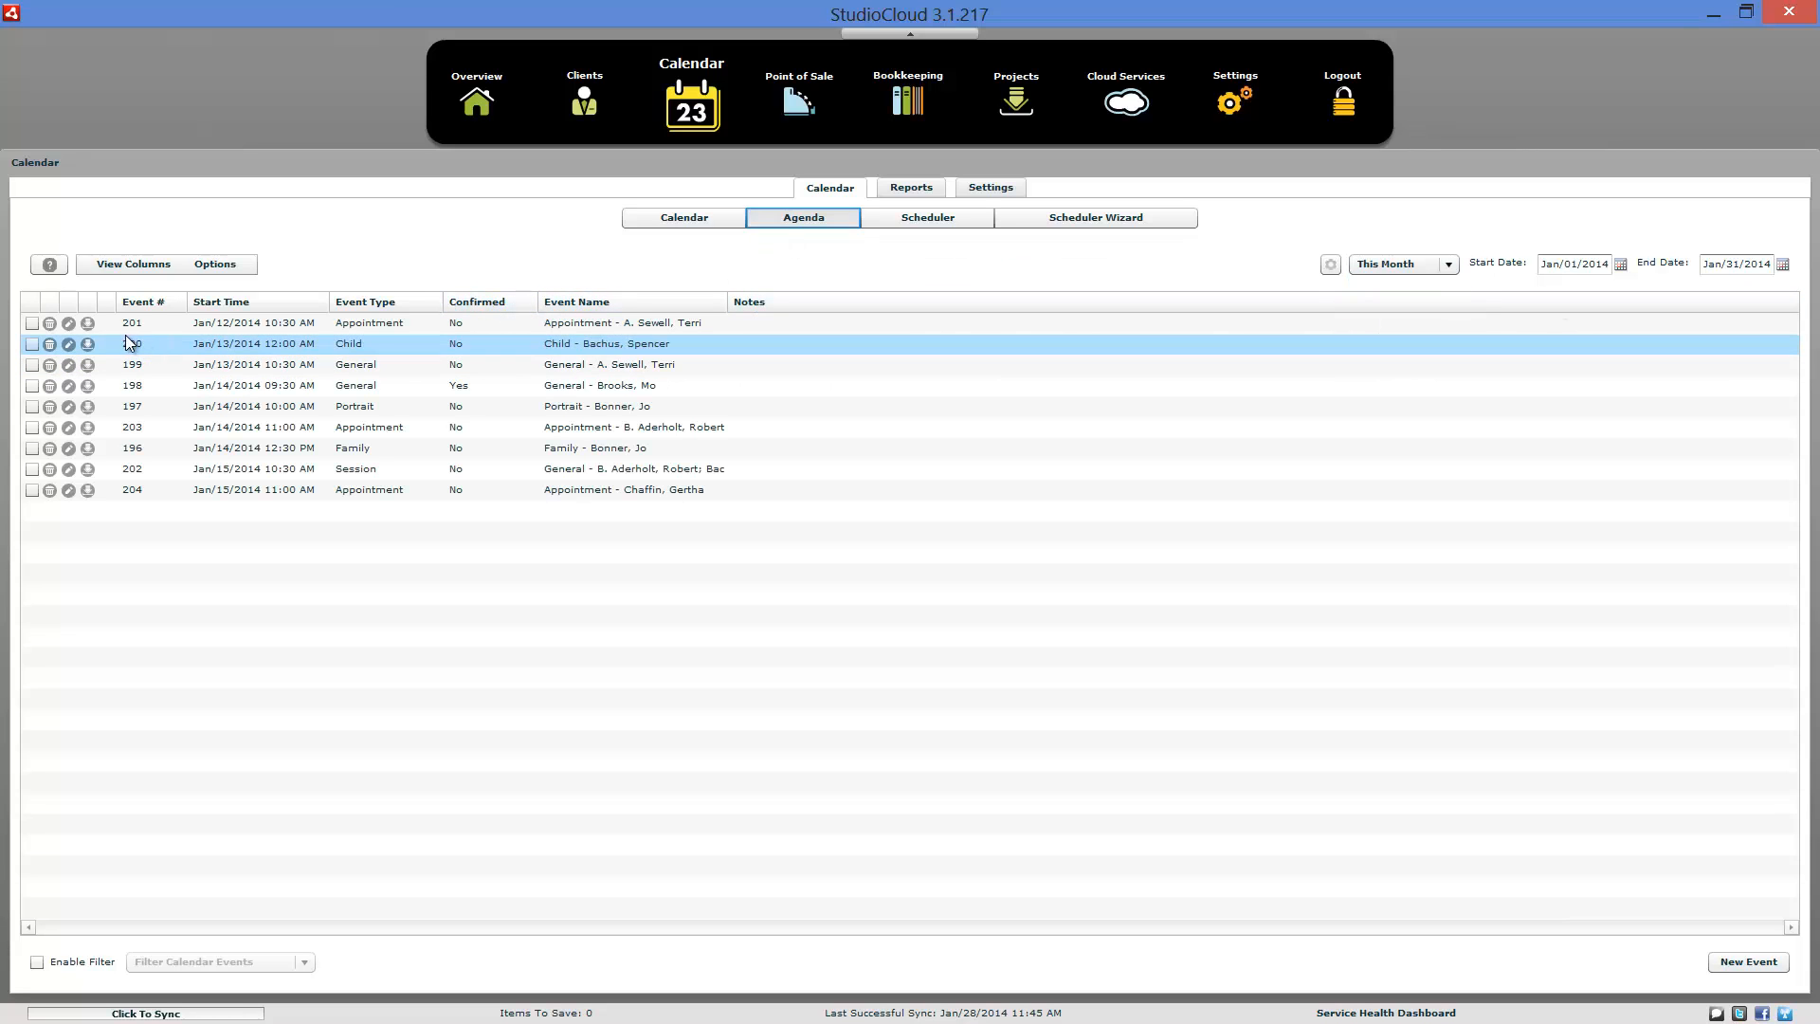
pyautogui.click(87, 323)
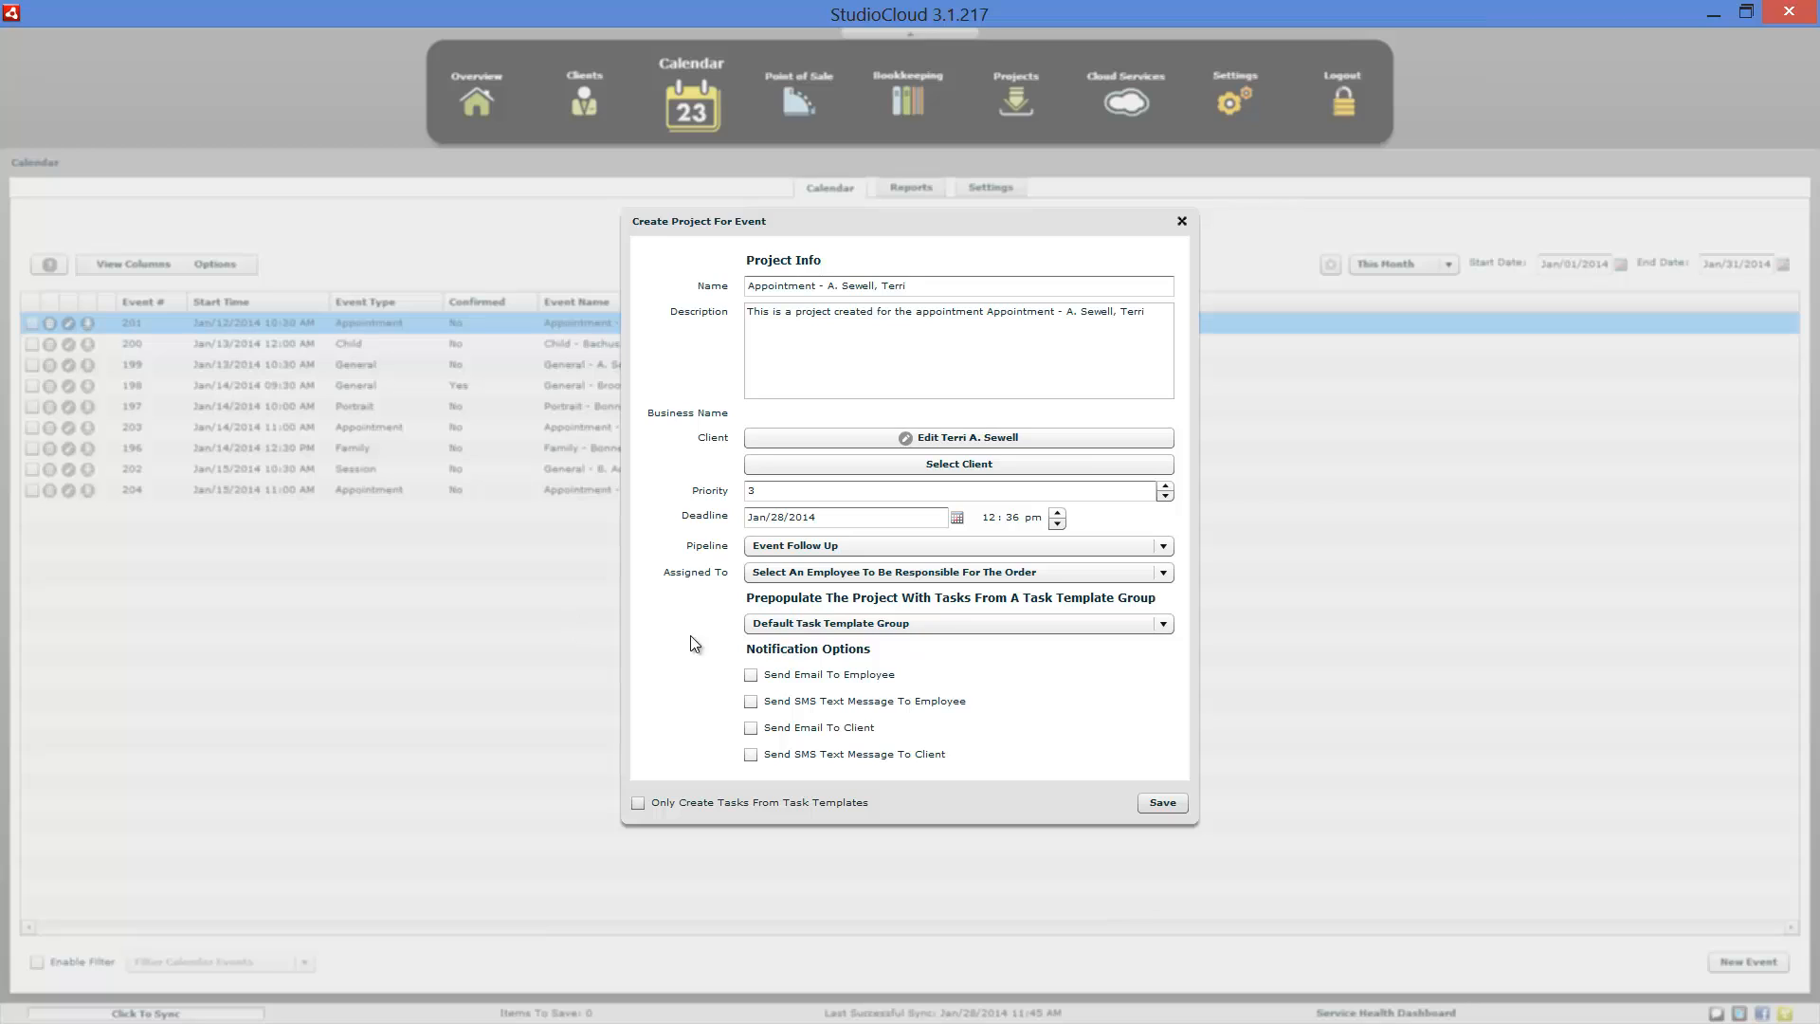
pyautogui.click(801, 623)
pyautogui.click(807, 663)
pyautogui.click(1181, 222)
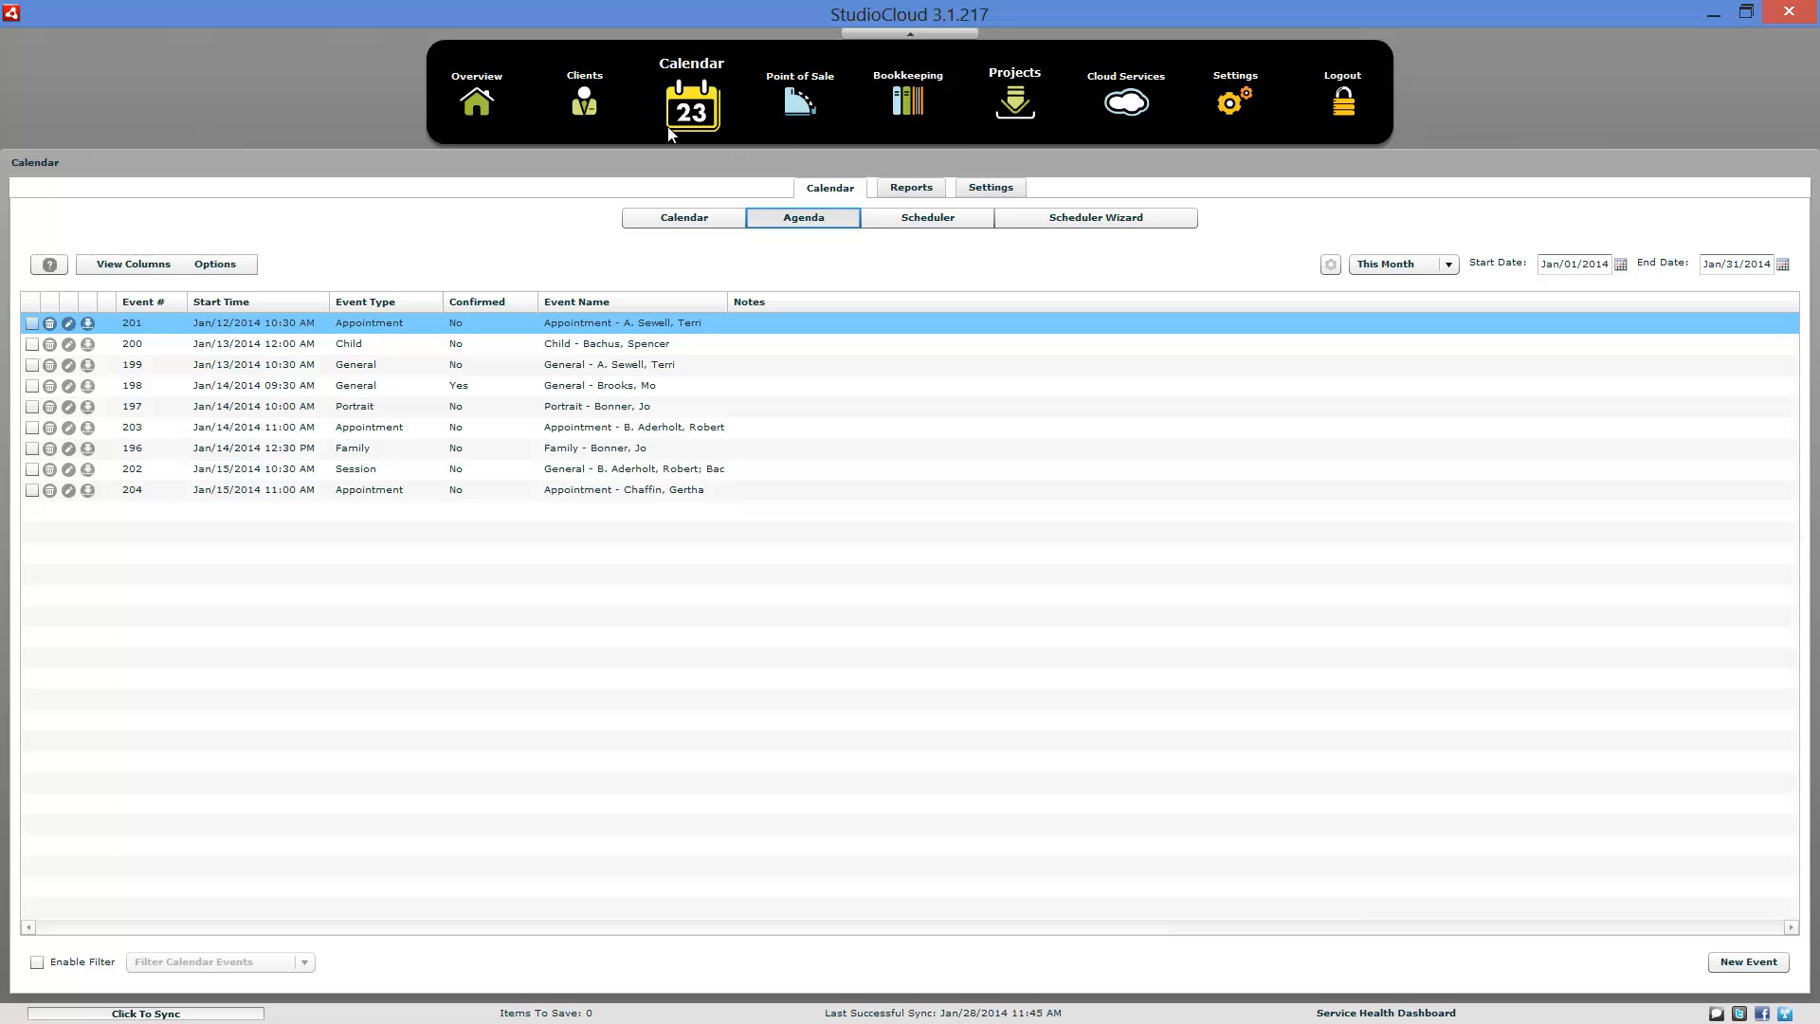
pyautogui.click(1016, 104)
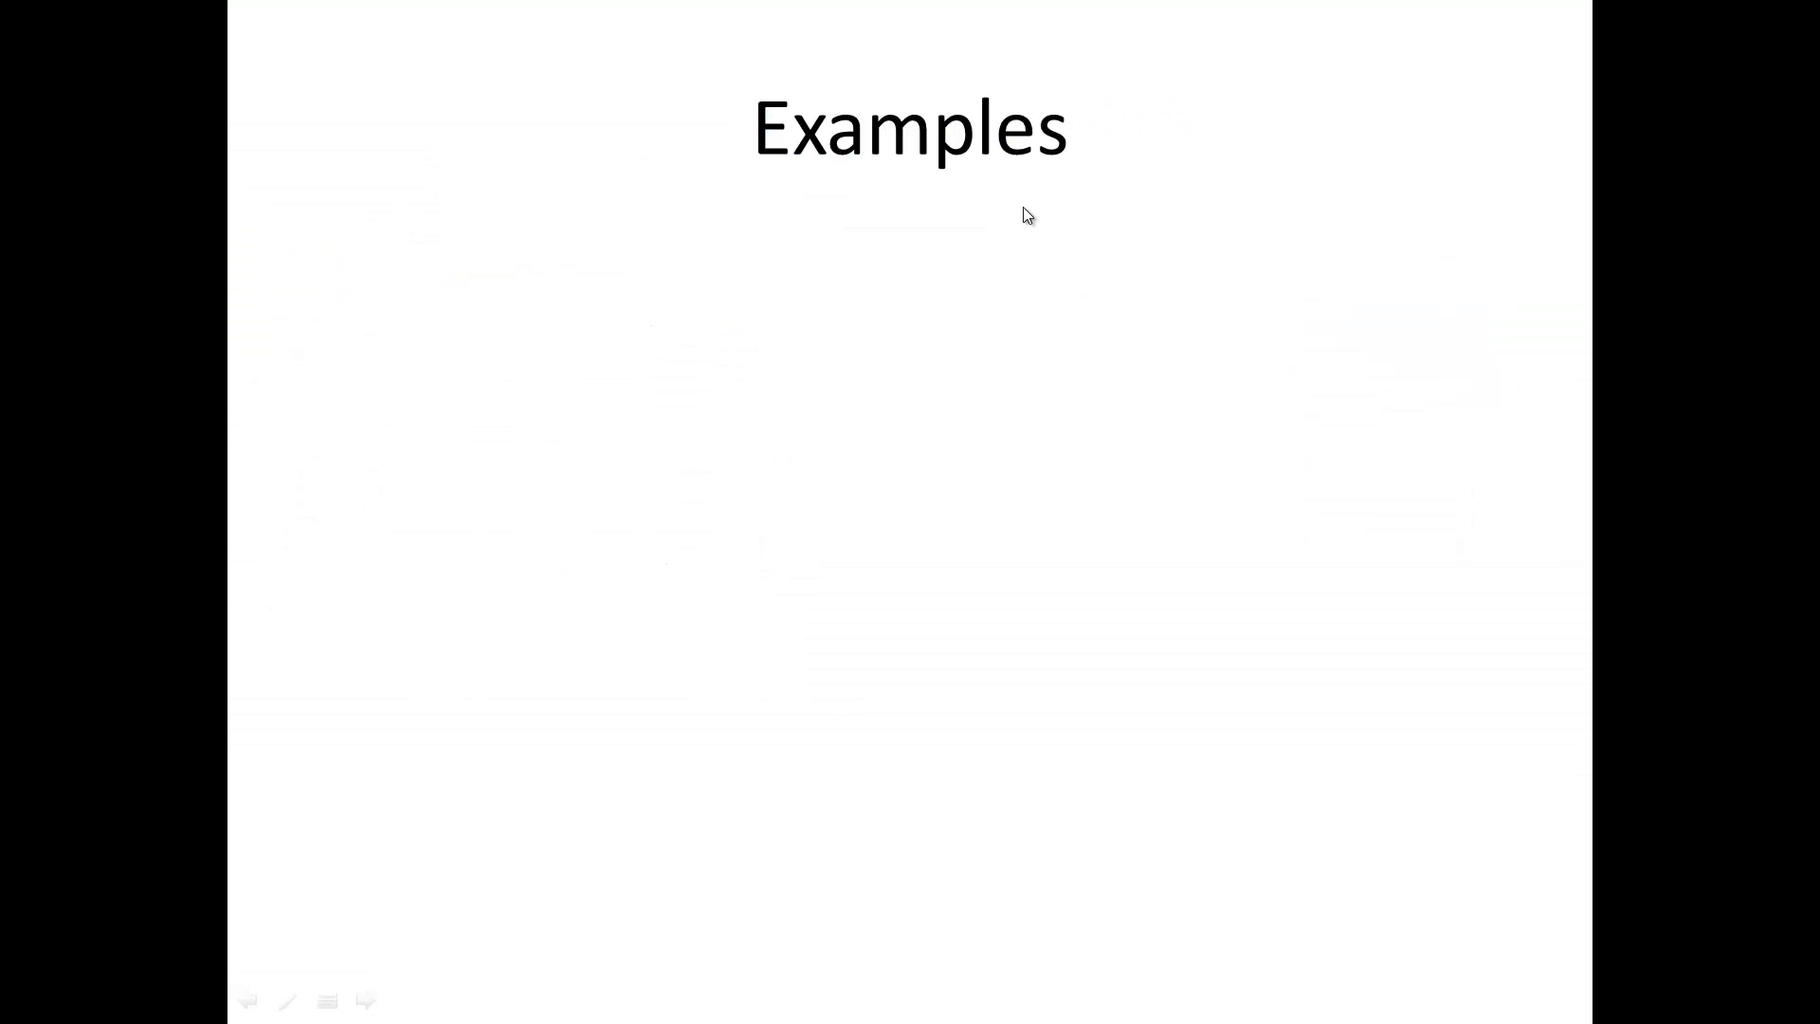
pyautogui.click(1022, 208)
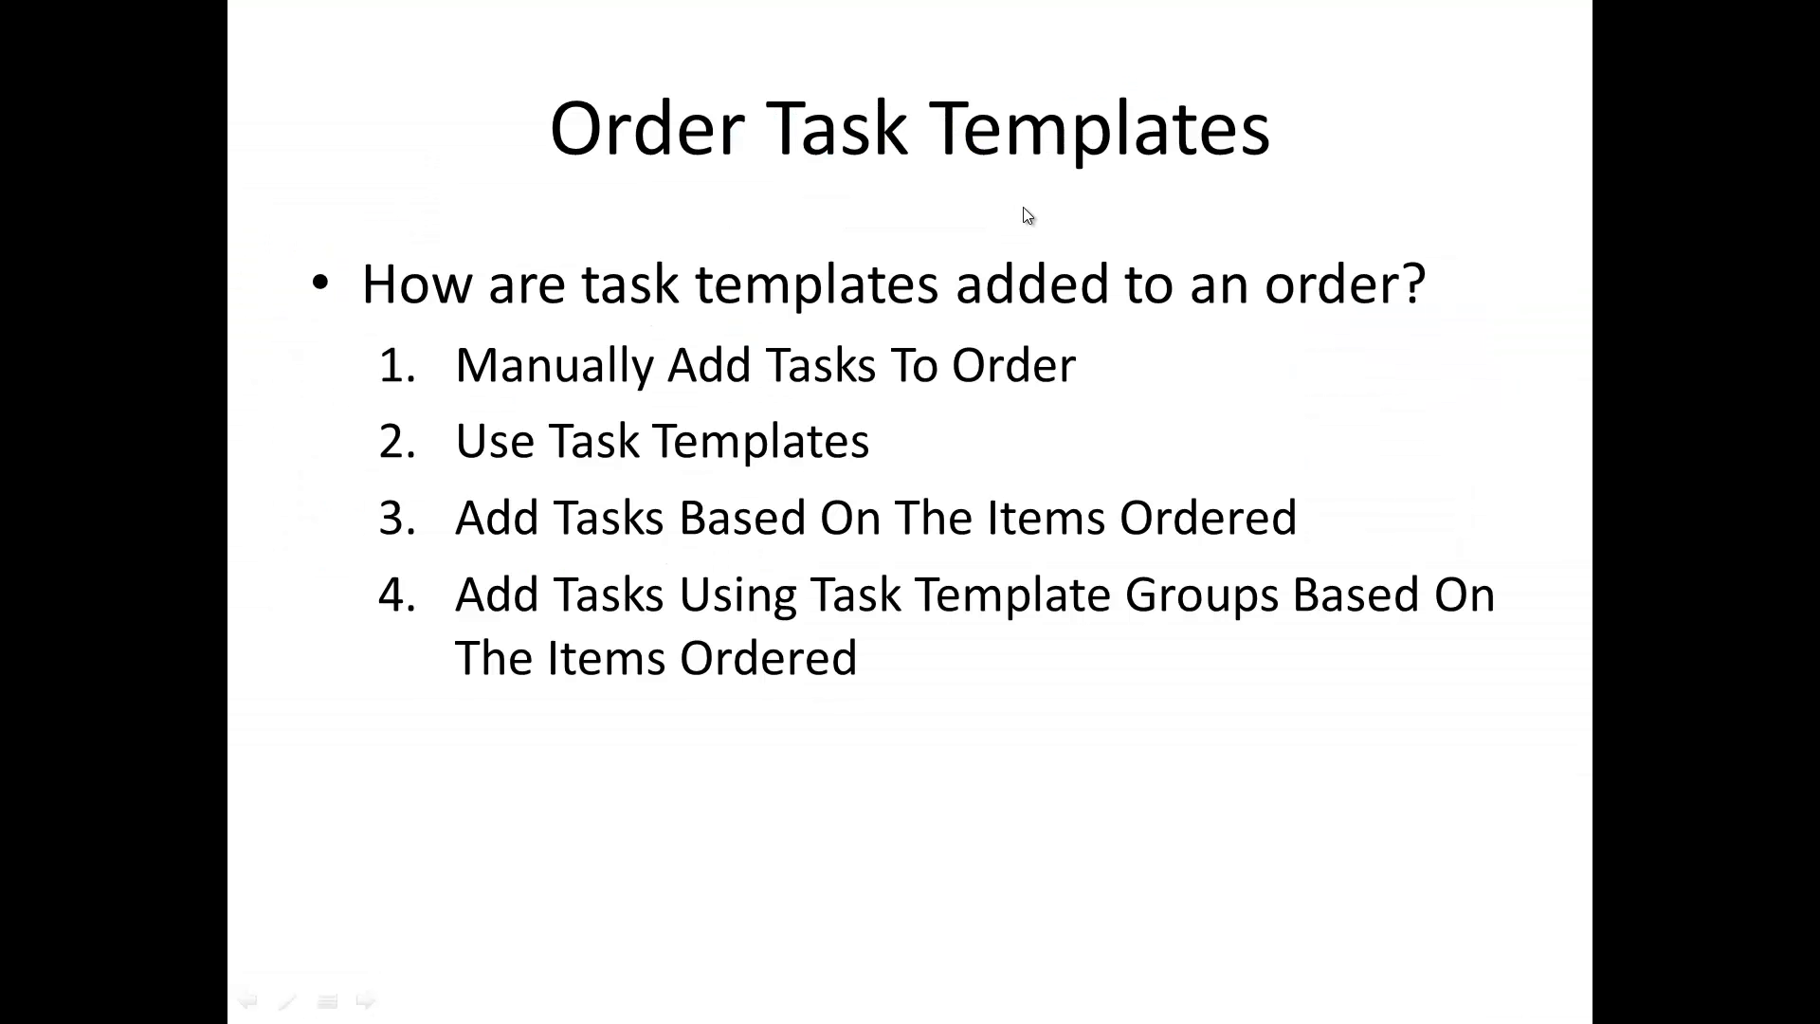
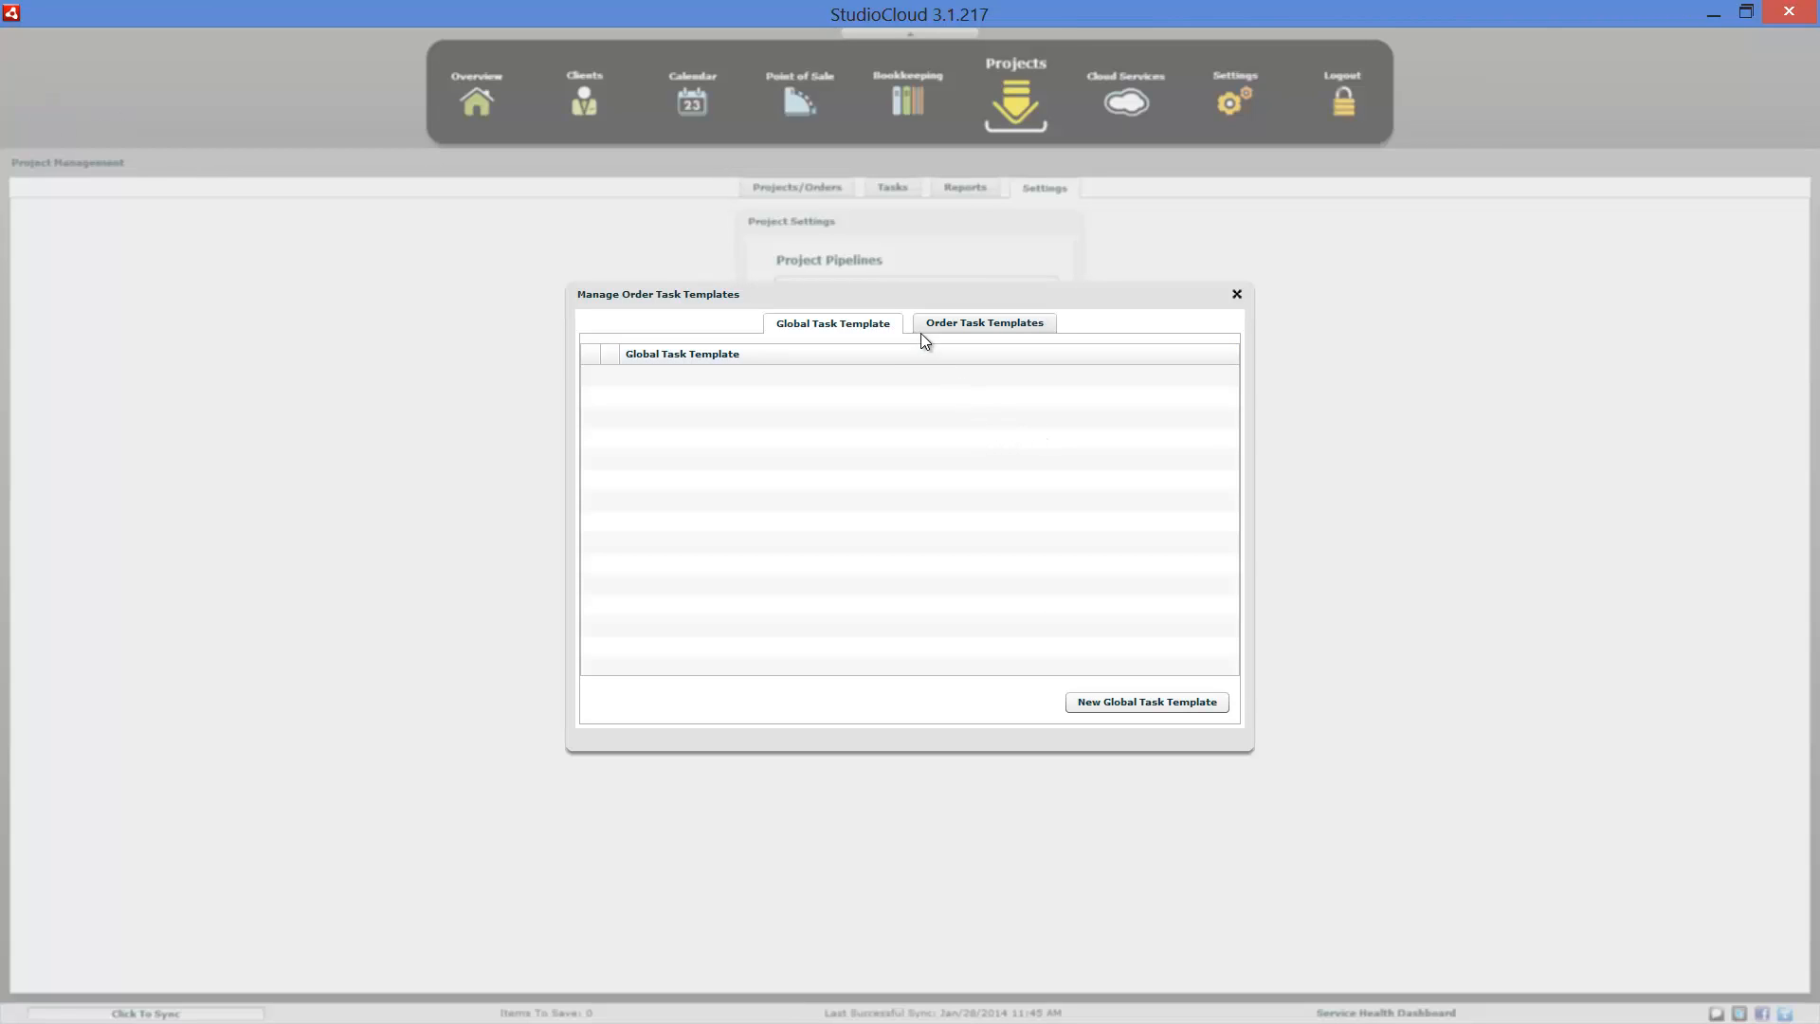
# - Look through the order task templates and the products they are tied to, and return to the global task templates
pyautogui.click(955, 321)
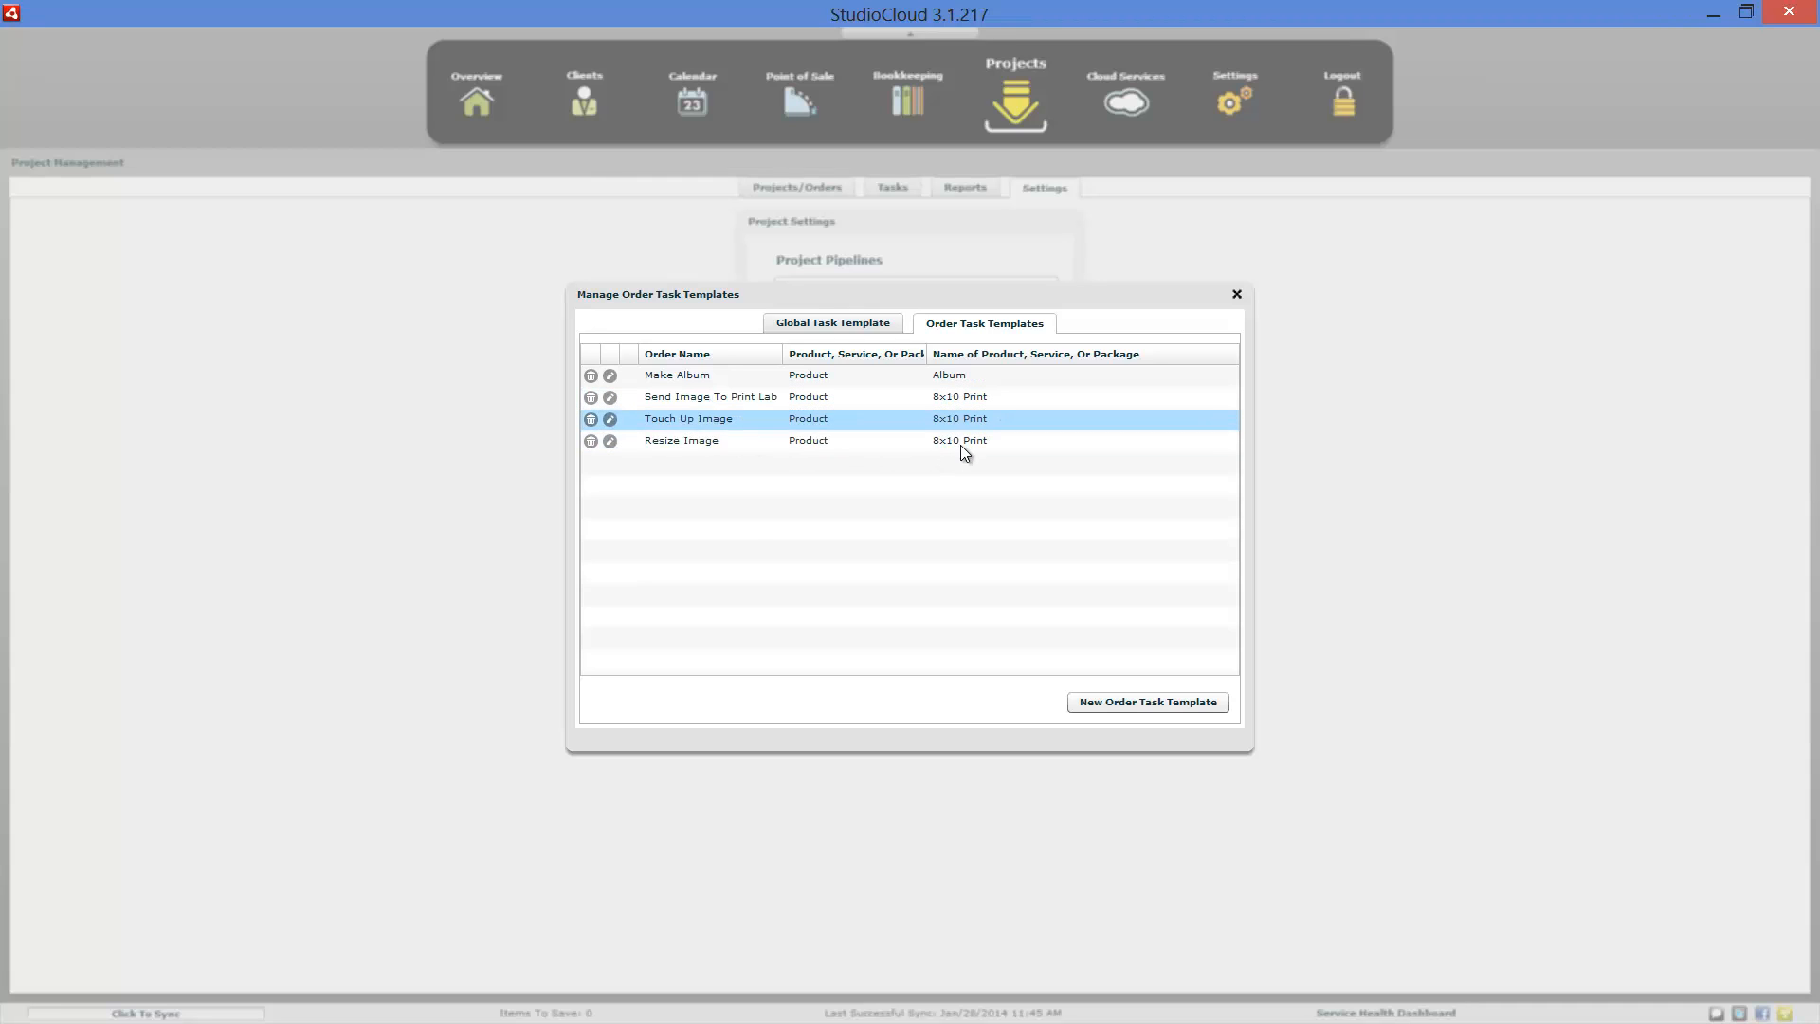
pyautogui.click(799, 325)
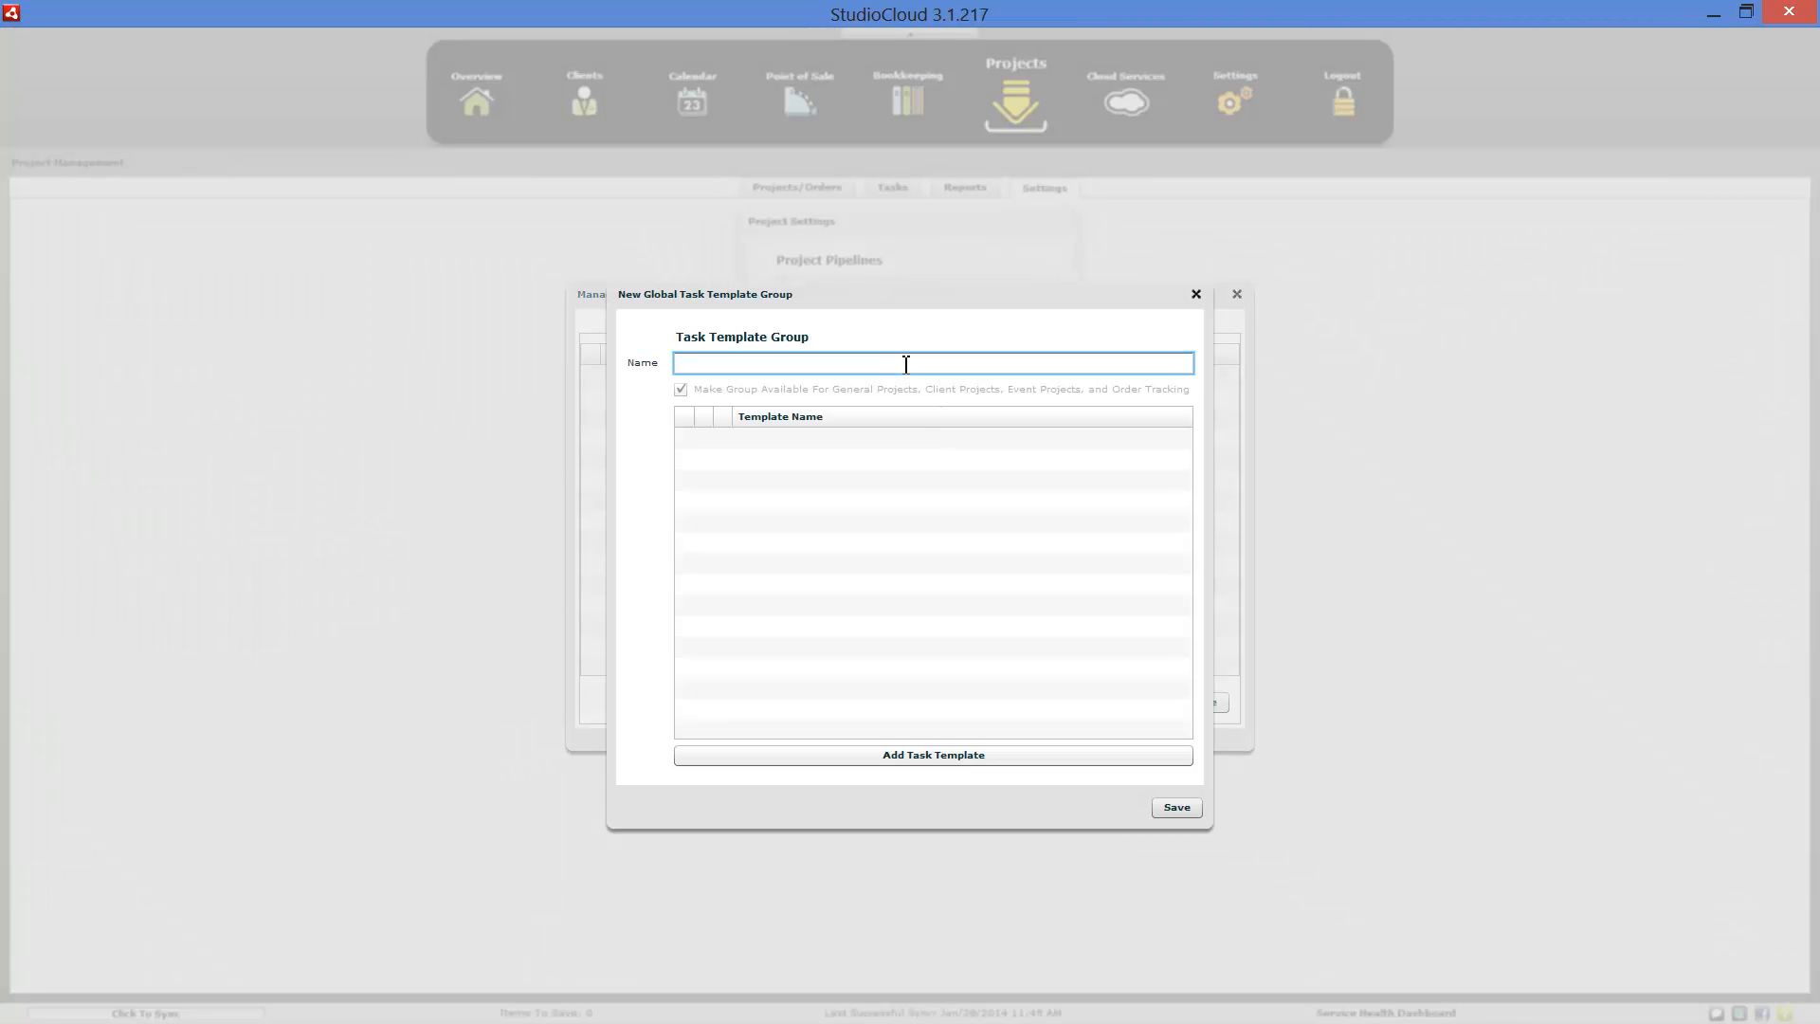
# - Create a global task template group named "Example Global Task" containing a task template named "Example 1", and save it
pyautogui.write('xample Global Task')
pyautogui.click(956, 755)
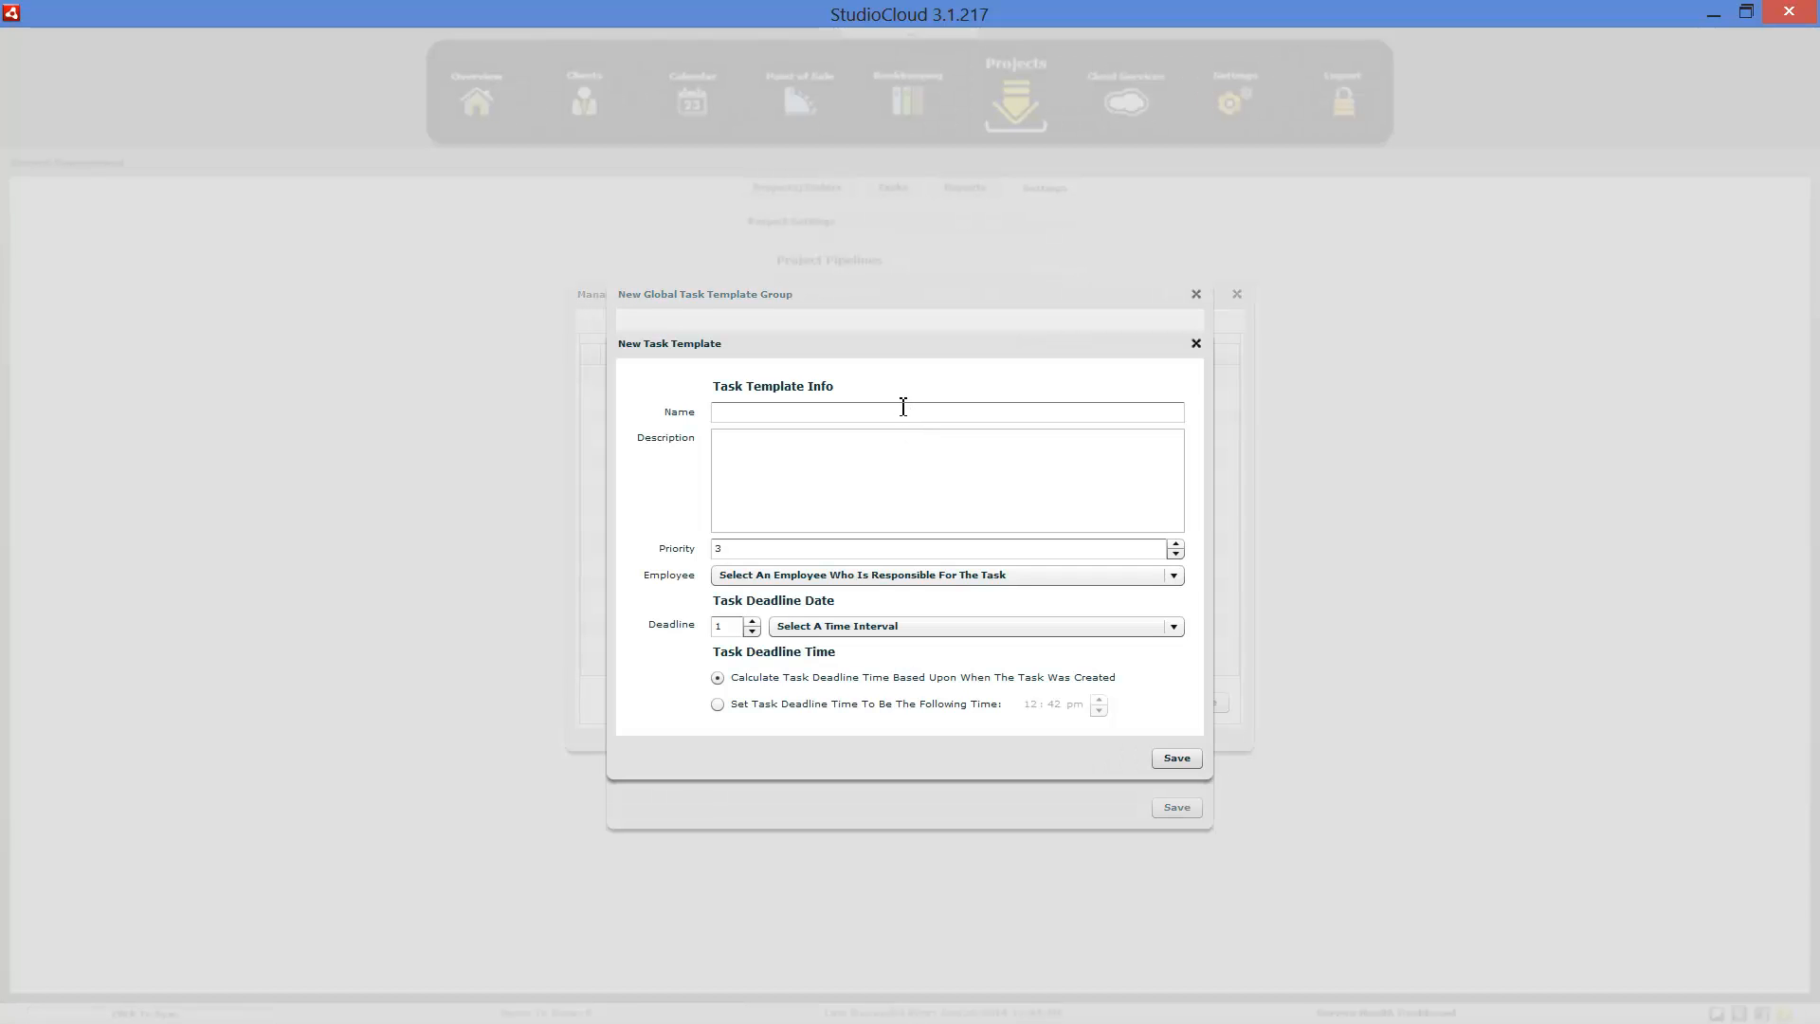
pyautogui.click(903, 410)
pyautogui.write('Example 1')
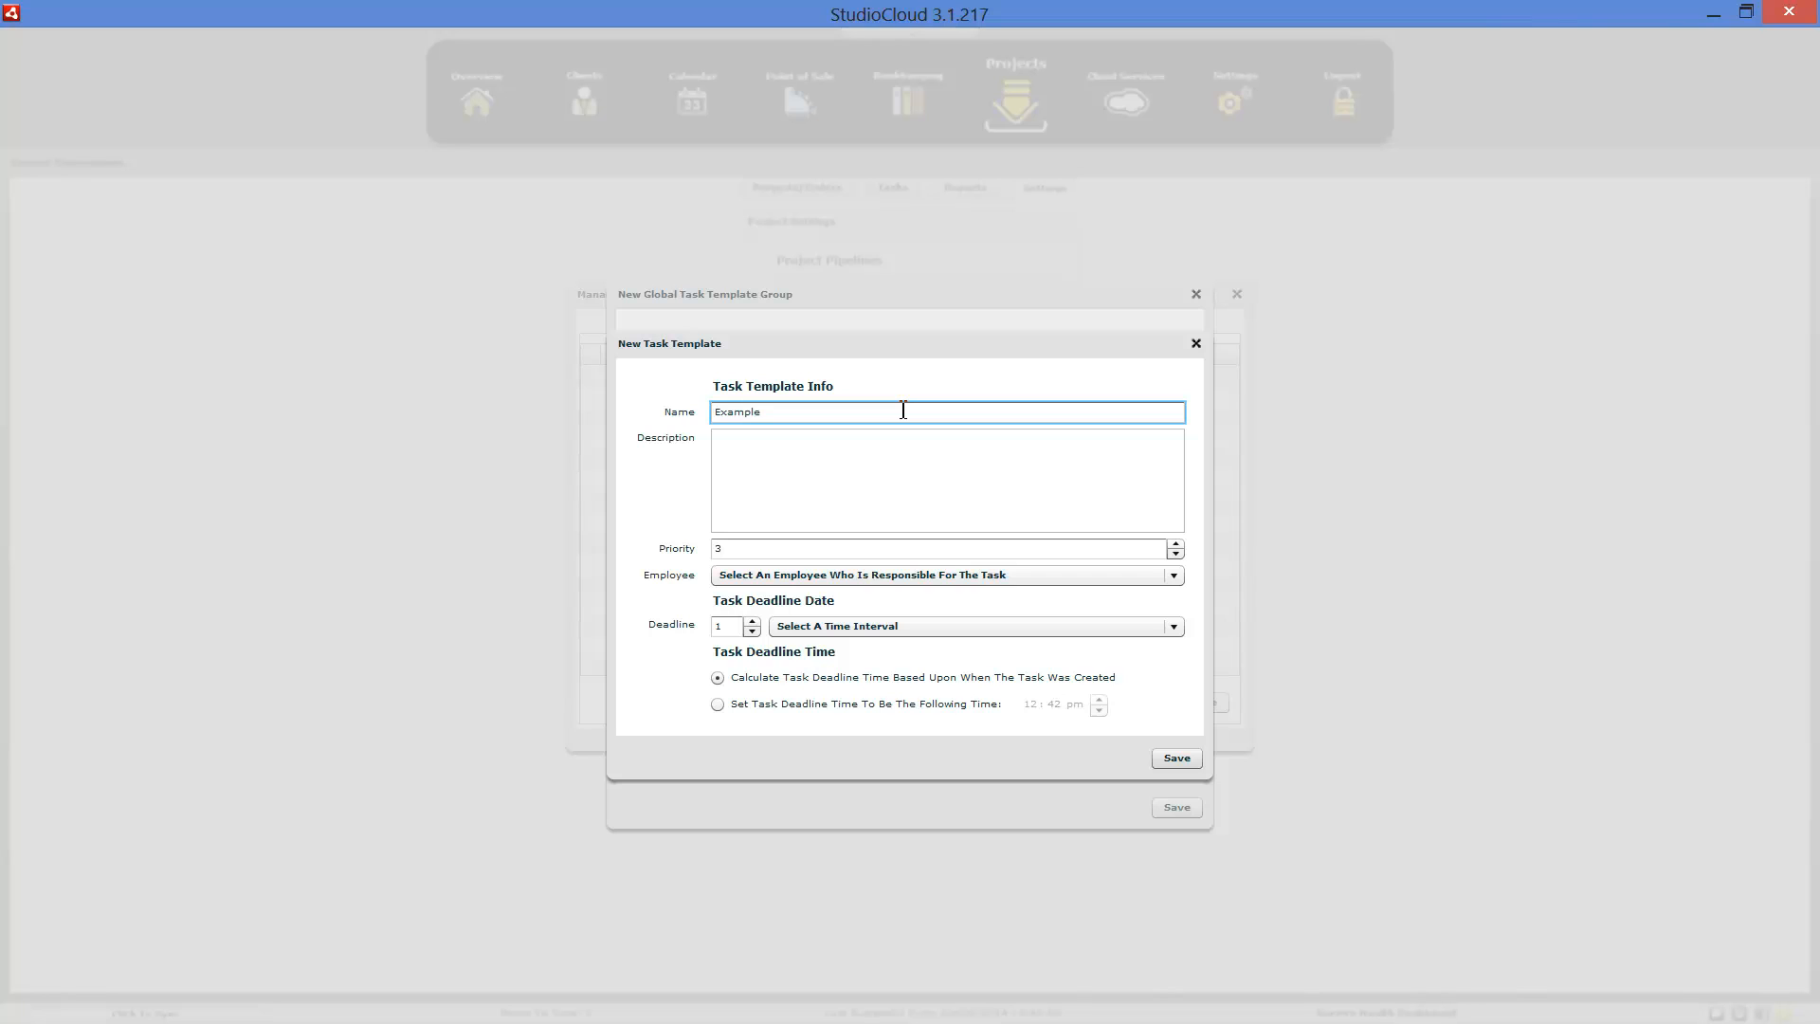
pyautogui.click(1190, 757)
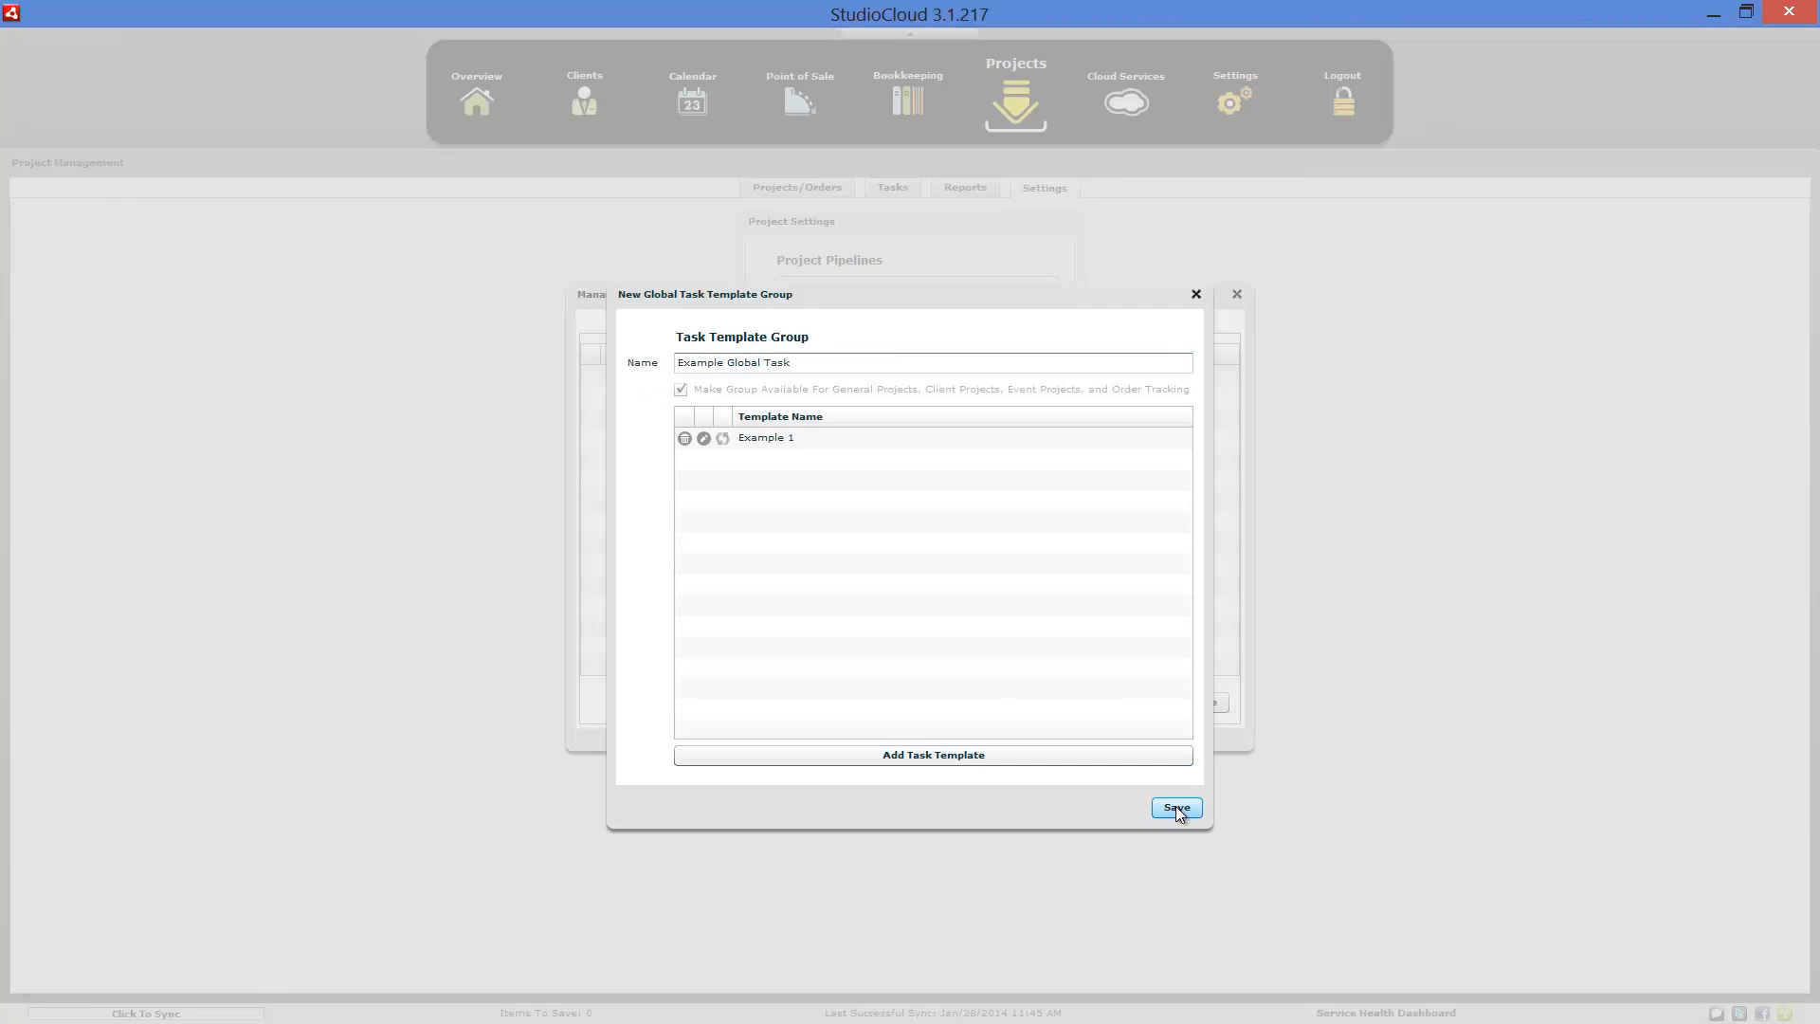
pyautogui.click(1176, 808)
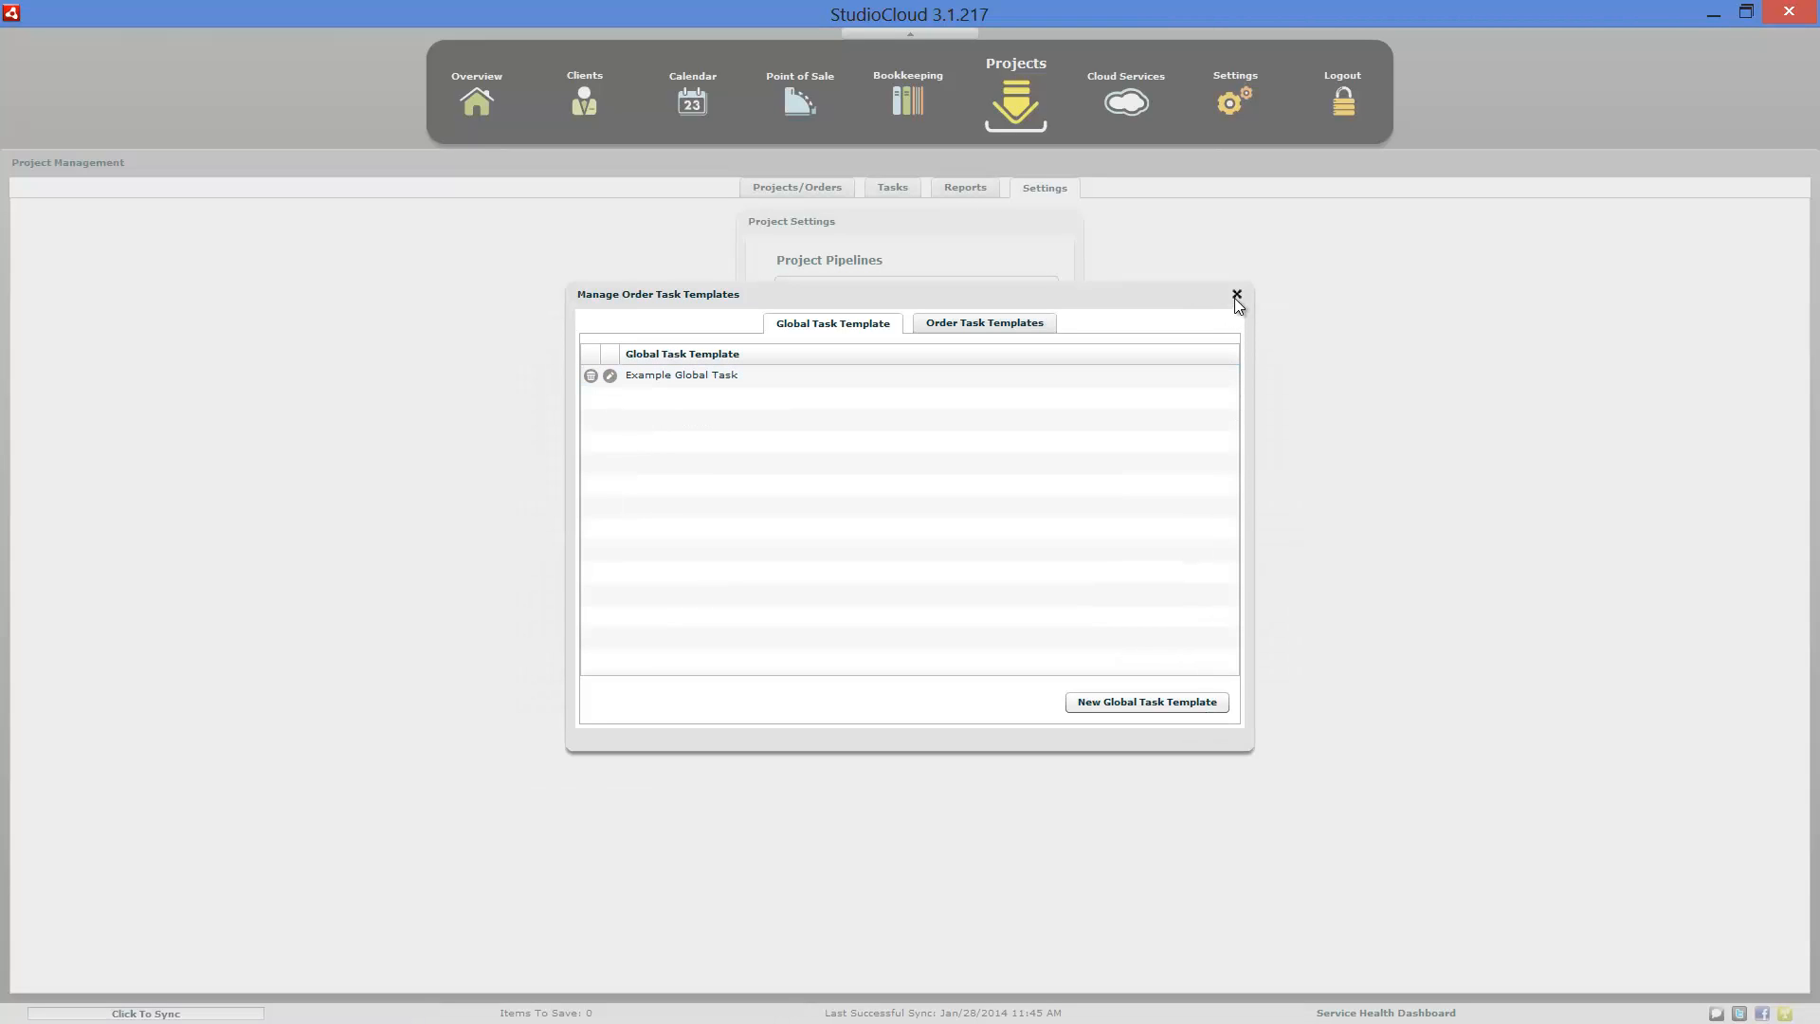
pyautogui.click(1237, 294)
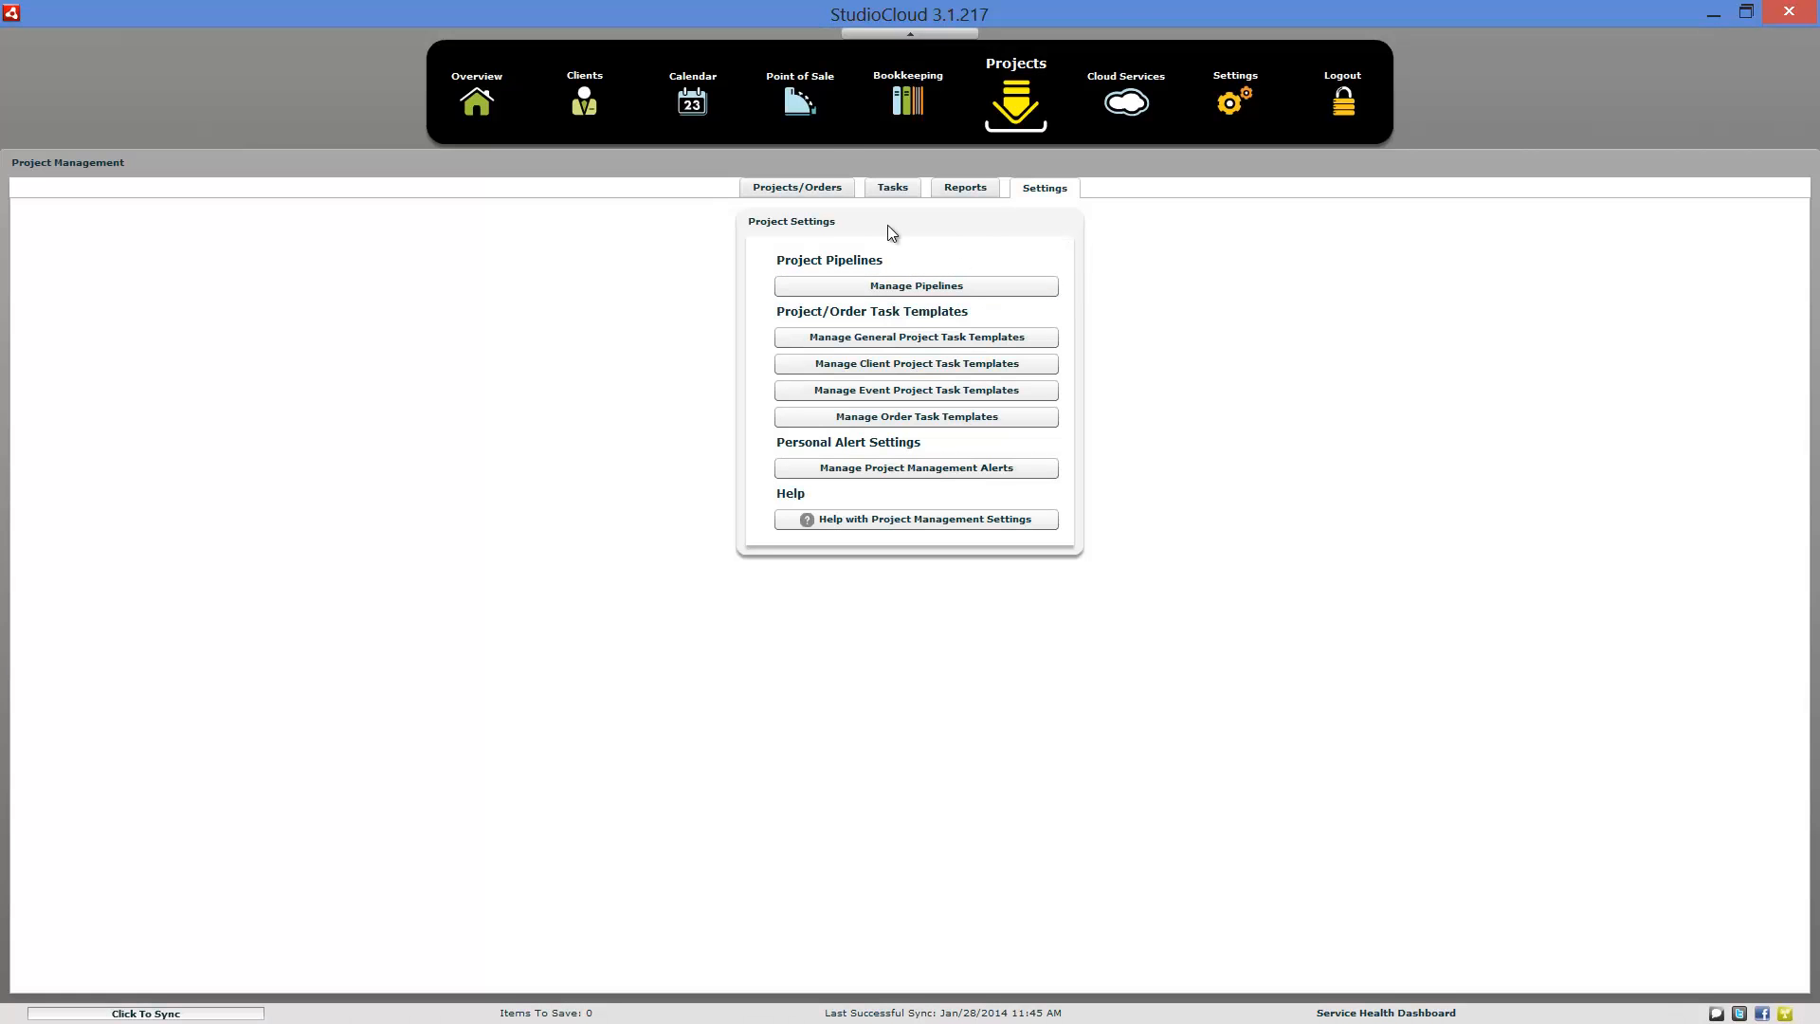
# - Open the first point-of-sale invoice, view its additional actions for creating an order, and close the invoice
pyautogui.click(796, 114)
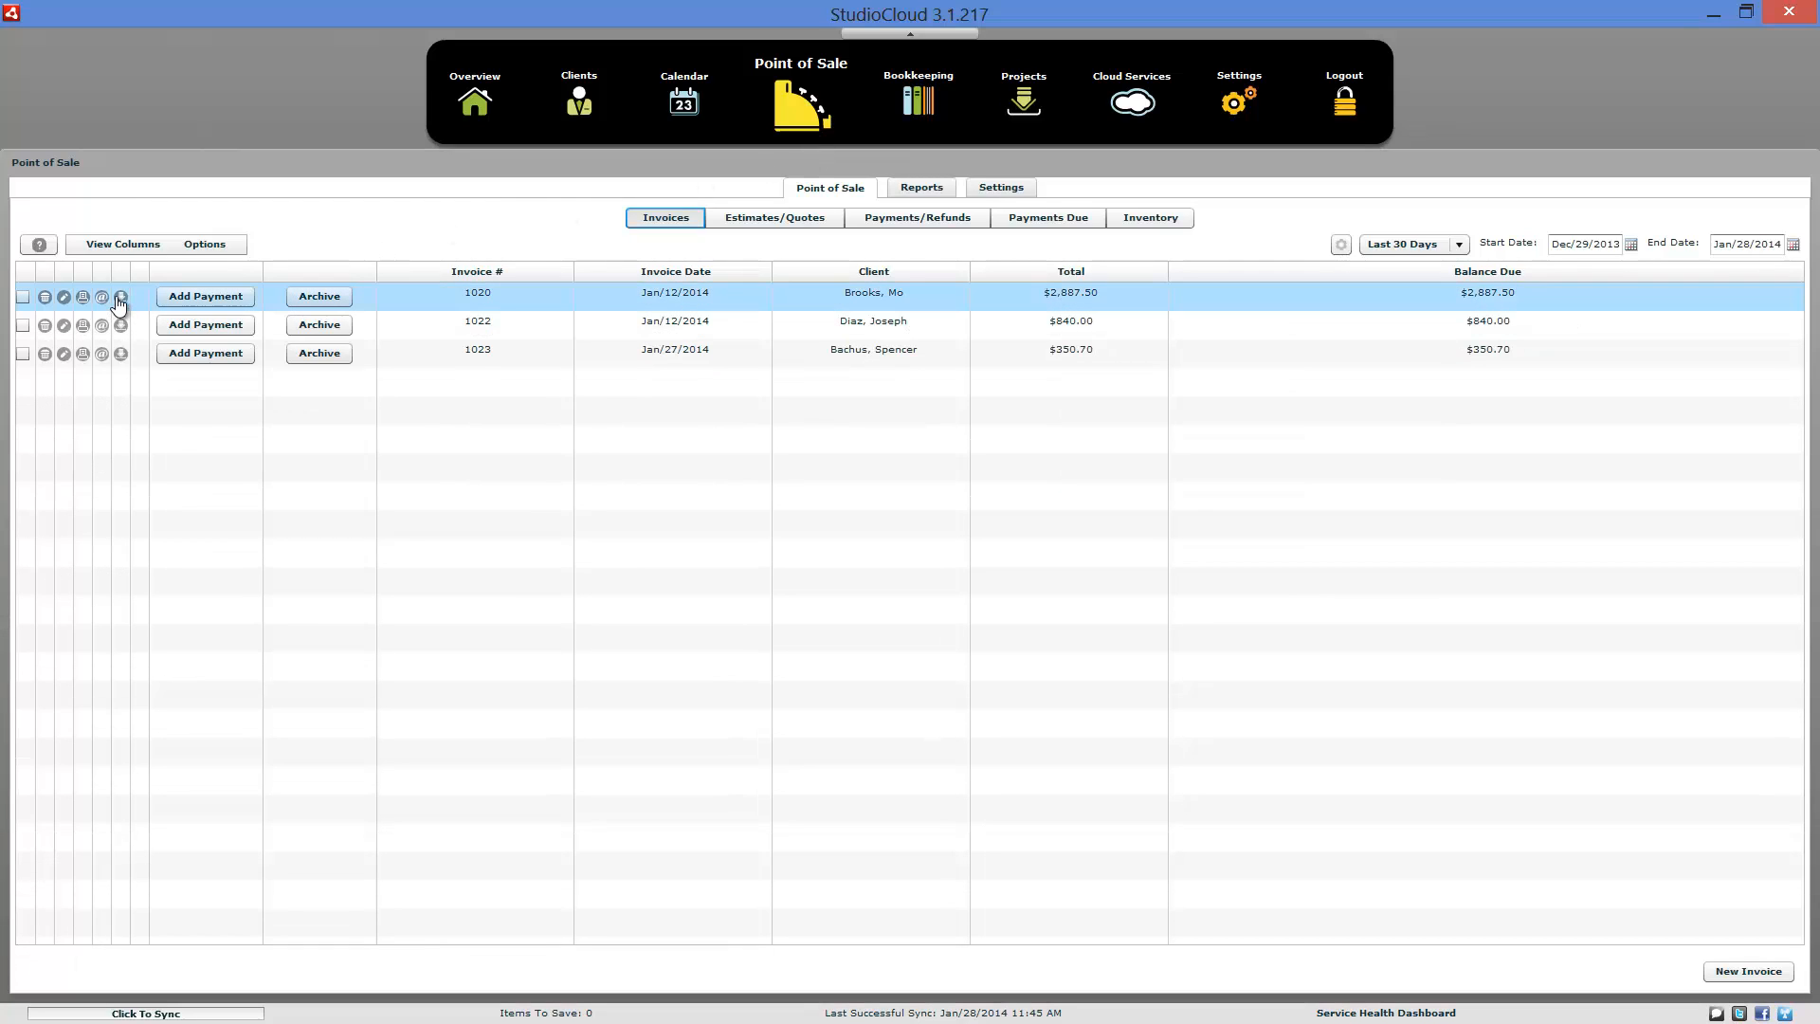
pyautogui.click(63, 297)
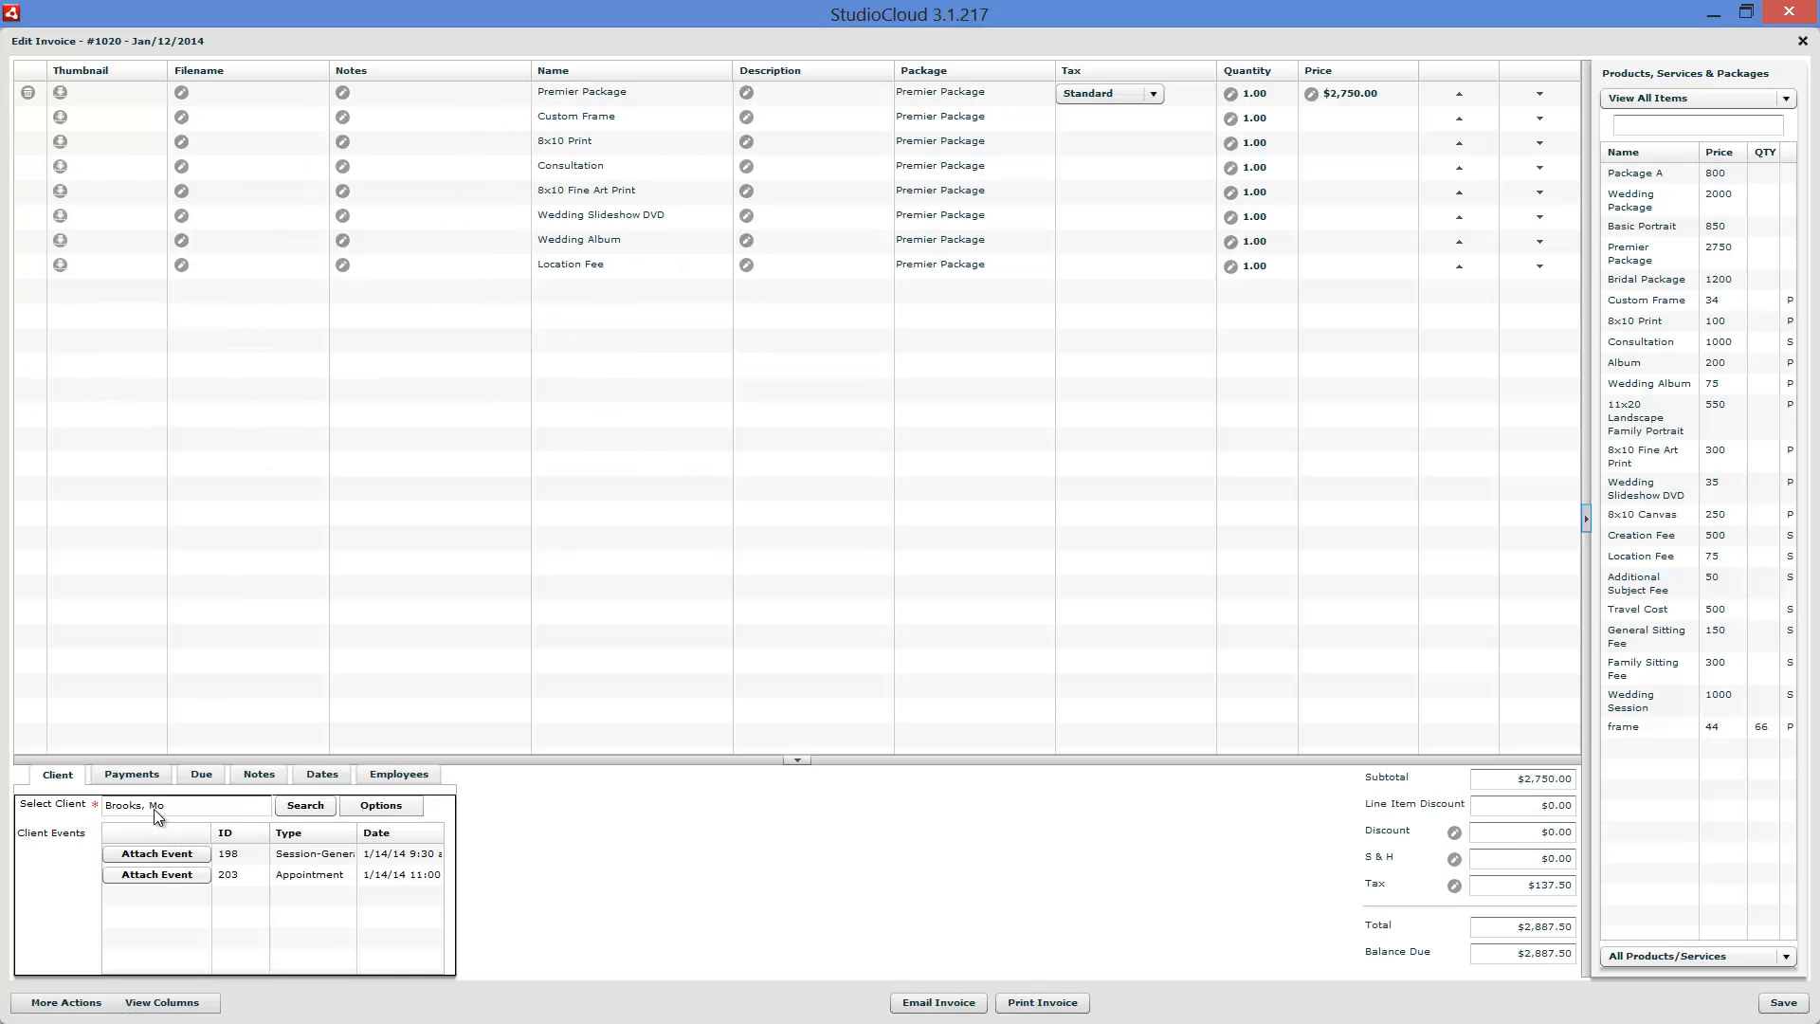
pyautogui.click(66, 1002)
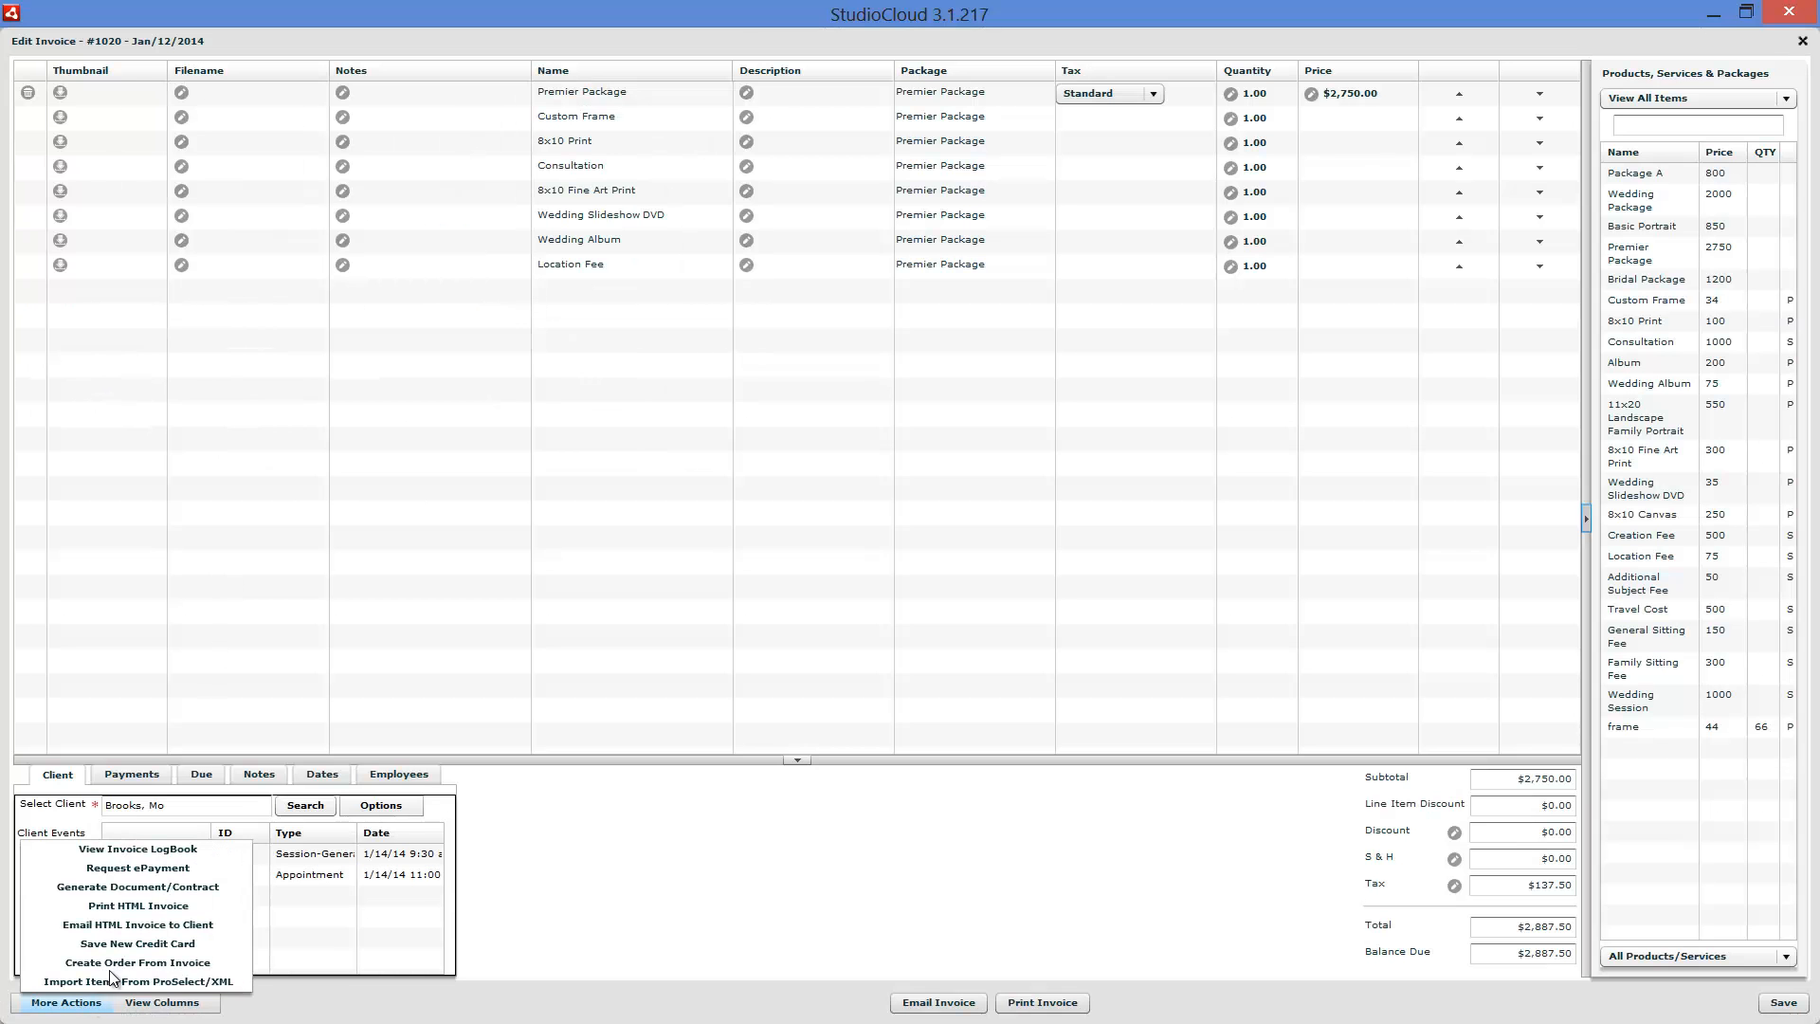
pyautogui.click(1803, 41)
pyautogui.click(1803, 42)
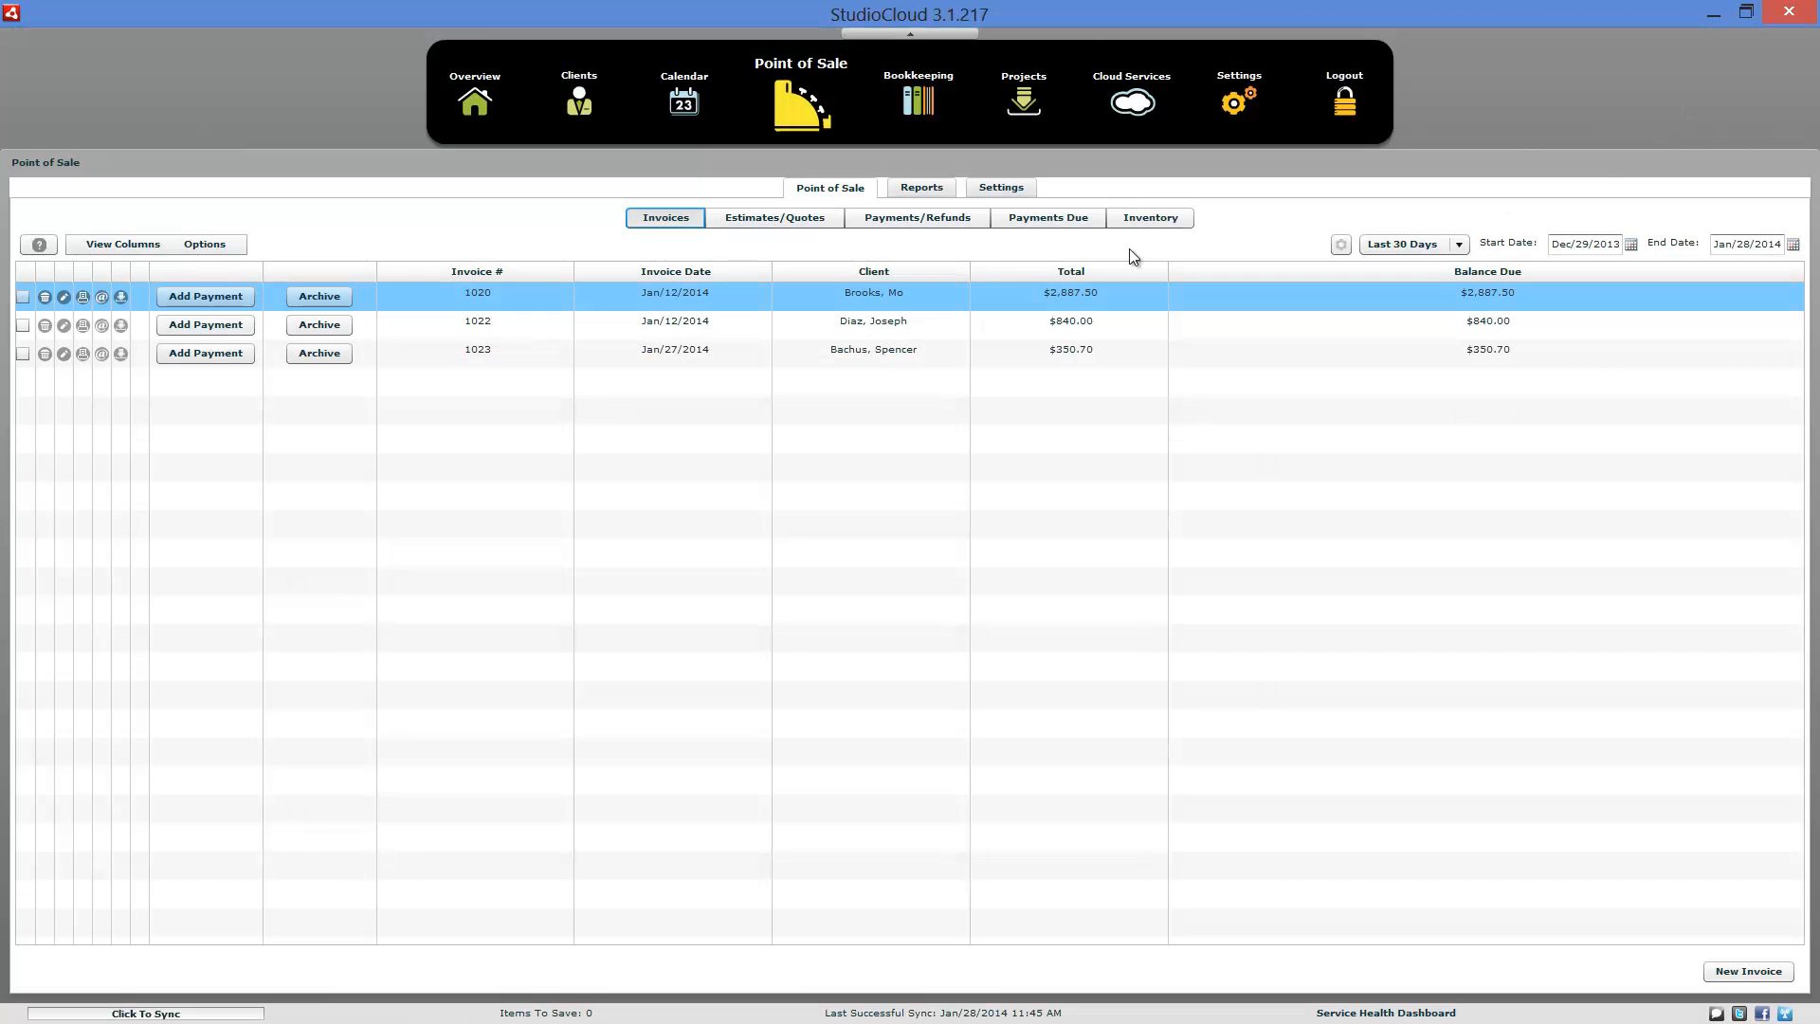
# - Start an order from the first invoice with all three automatic task creation options enabled, using the "Example Global Task" template group
pyautogui.click(121, 297)
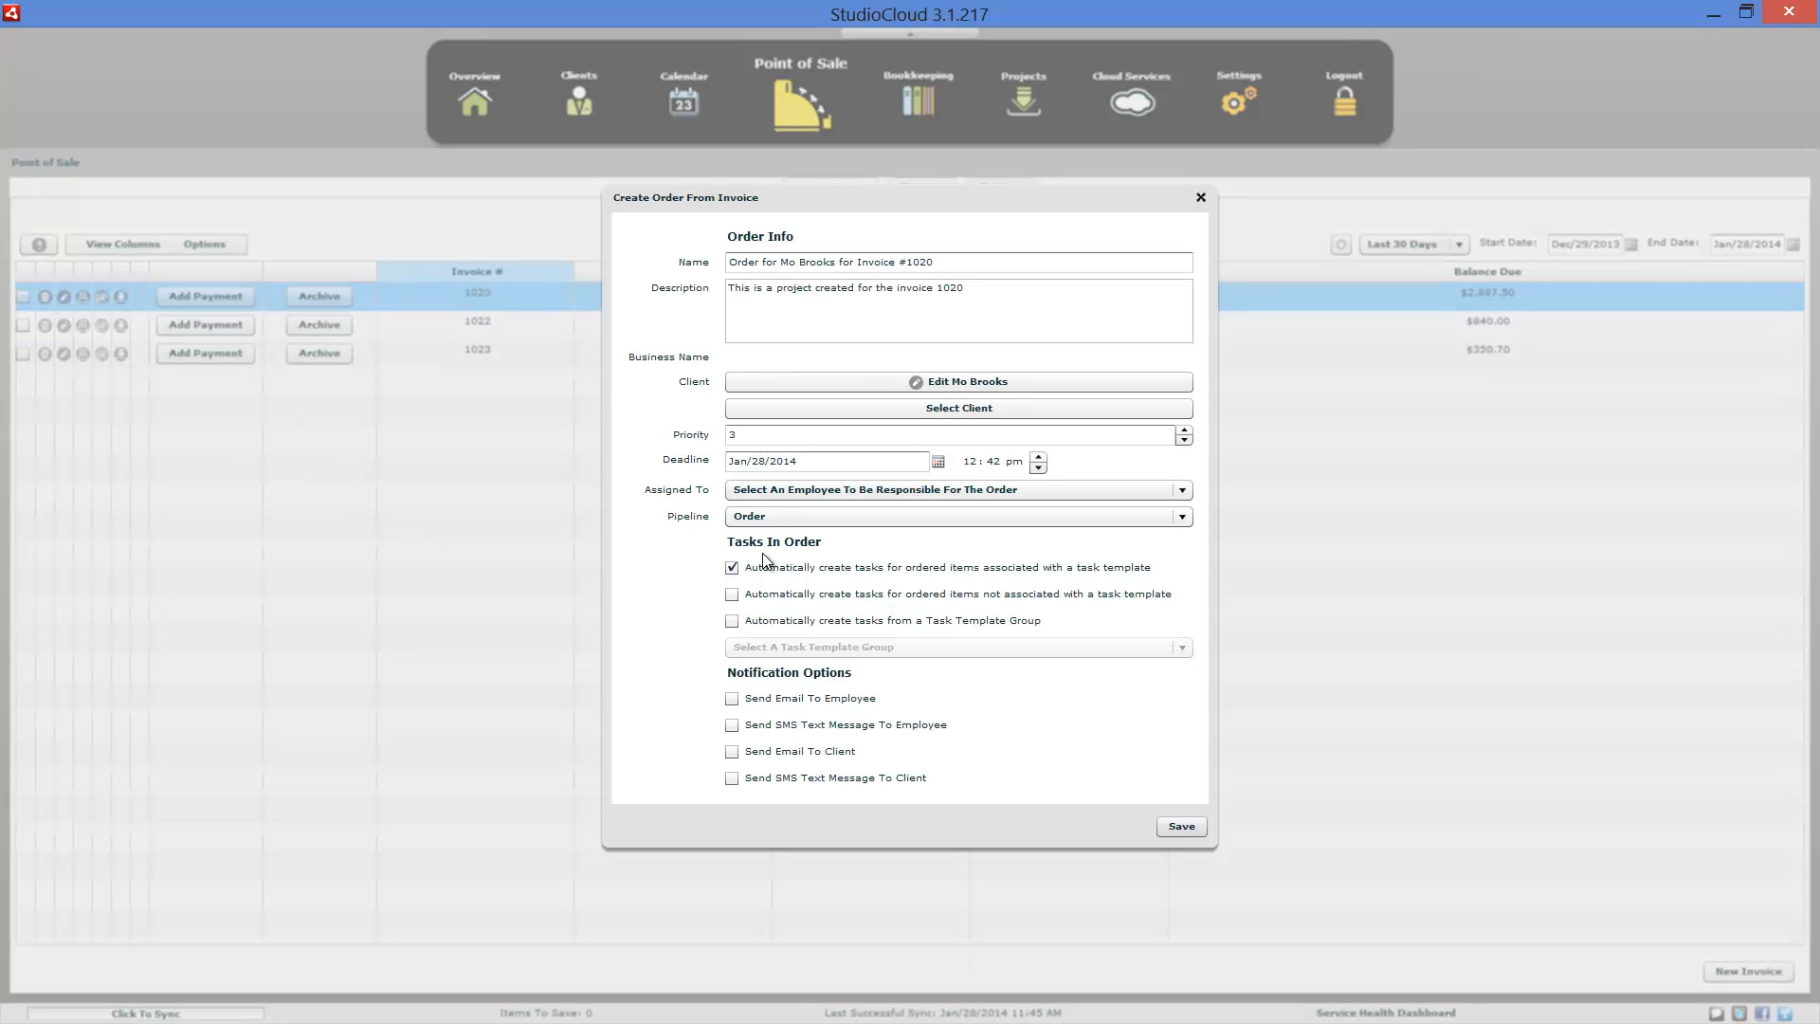
pyautogui.click(763, 620)
pyautogui.click(764, 620)
pyautogui.click(768, 567)
pyautogui.click(768, 574)
pyautogui.click(733, 599)
pyautogui.click(731, 621)
pyautogui.click(772, 647)
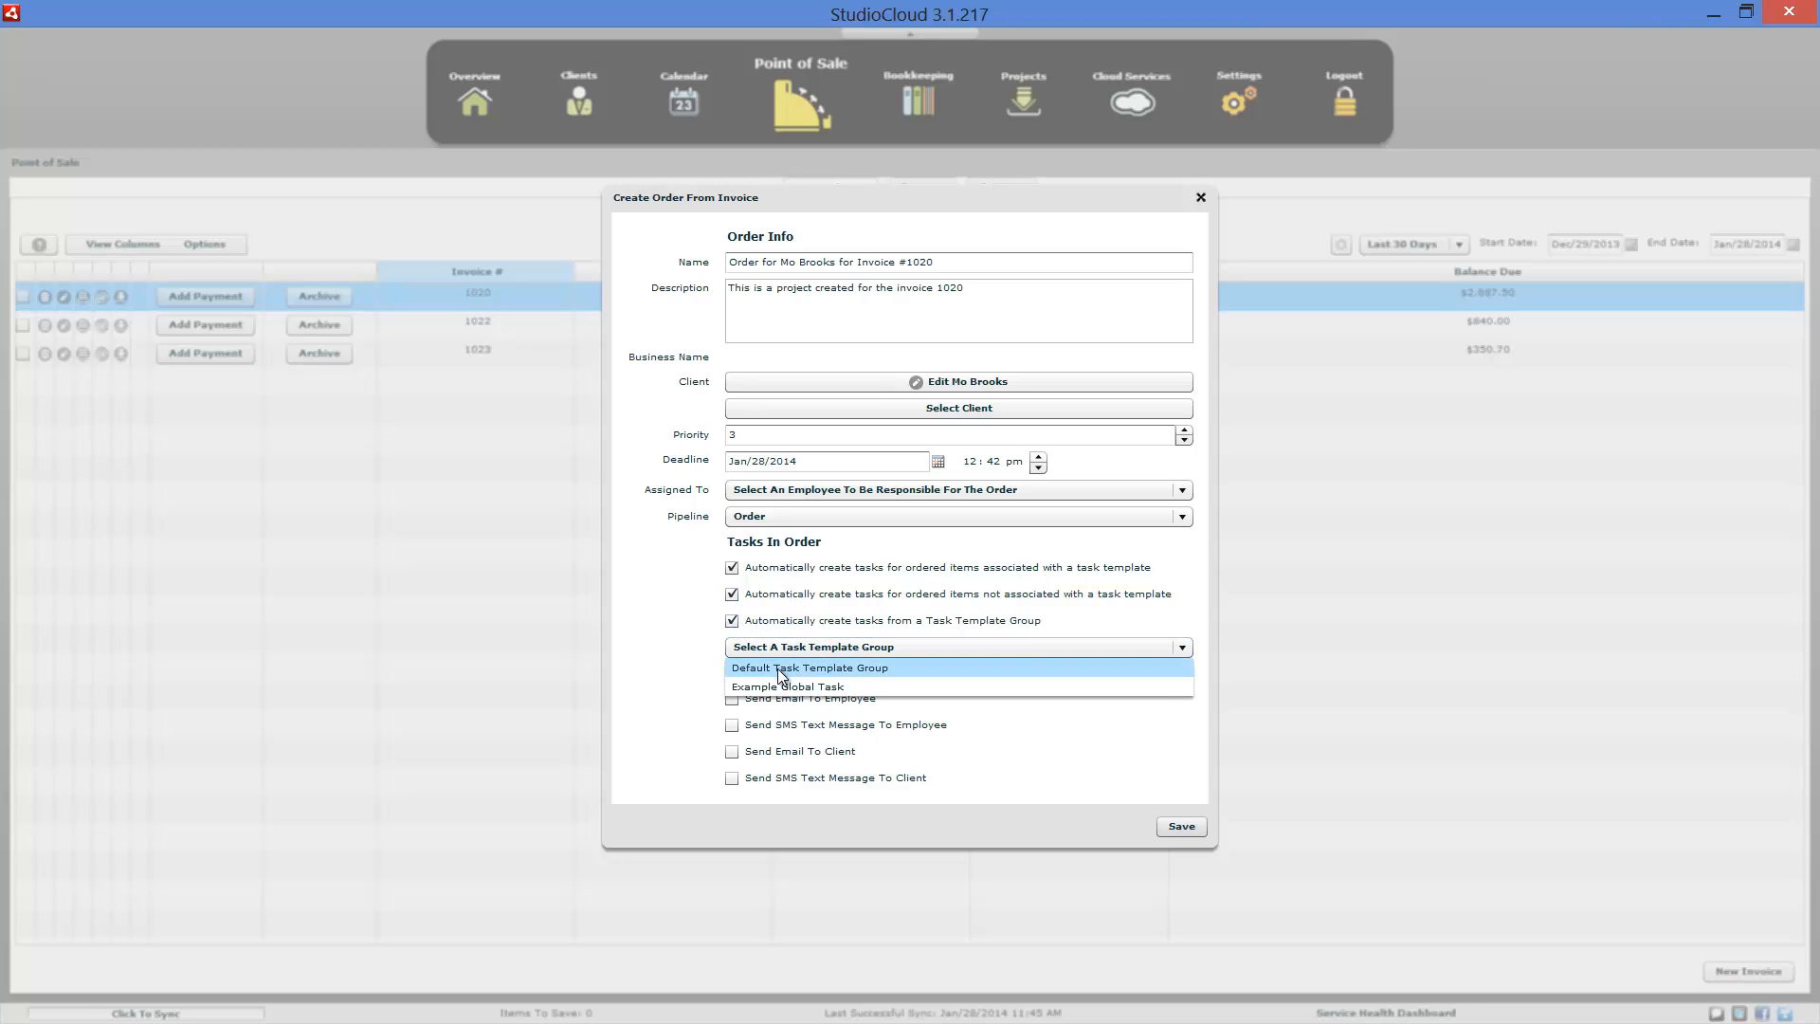
pyautogui.click(788, 683)
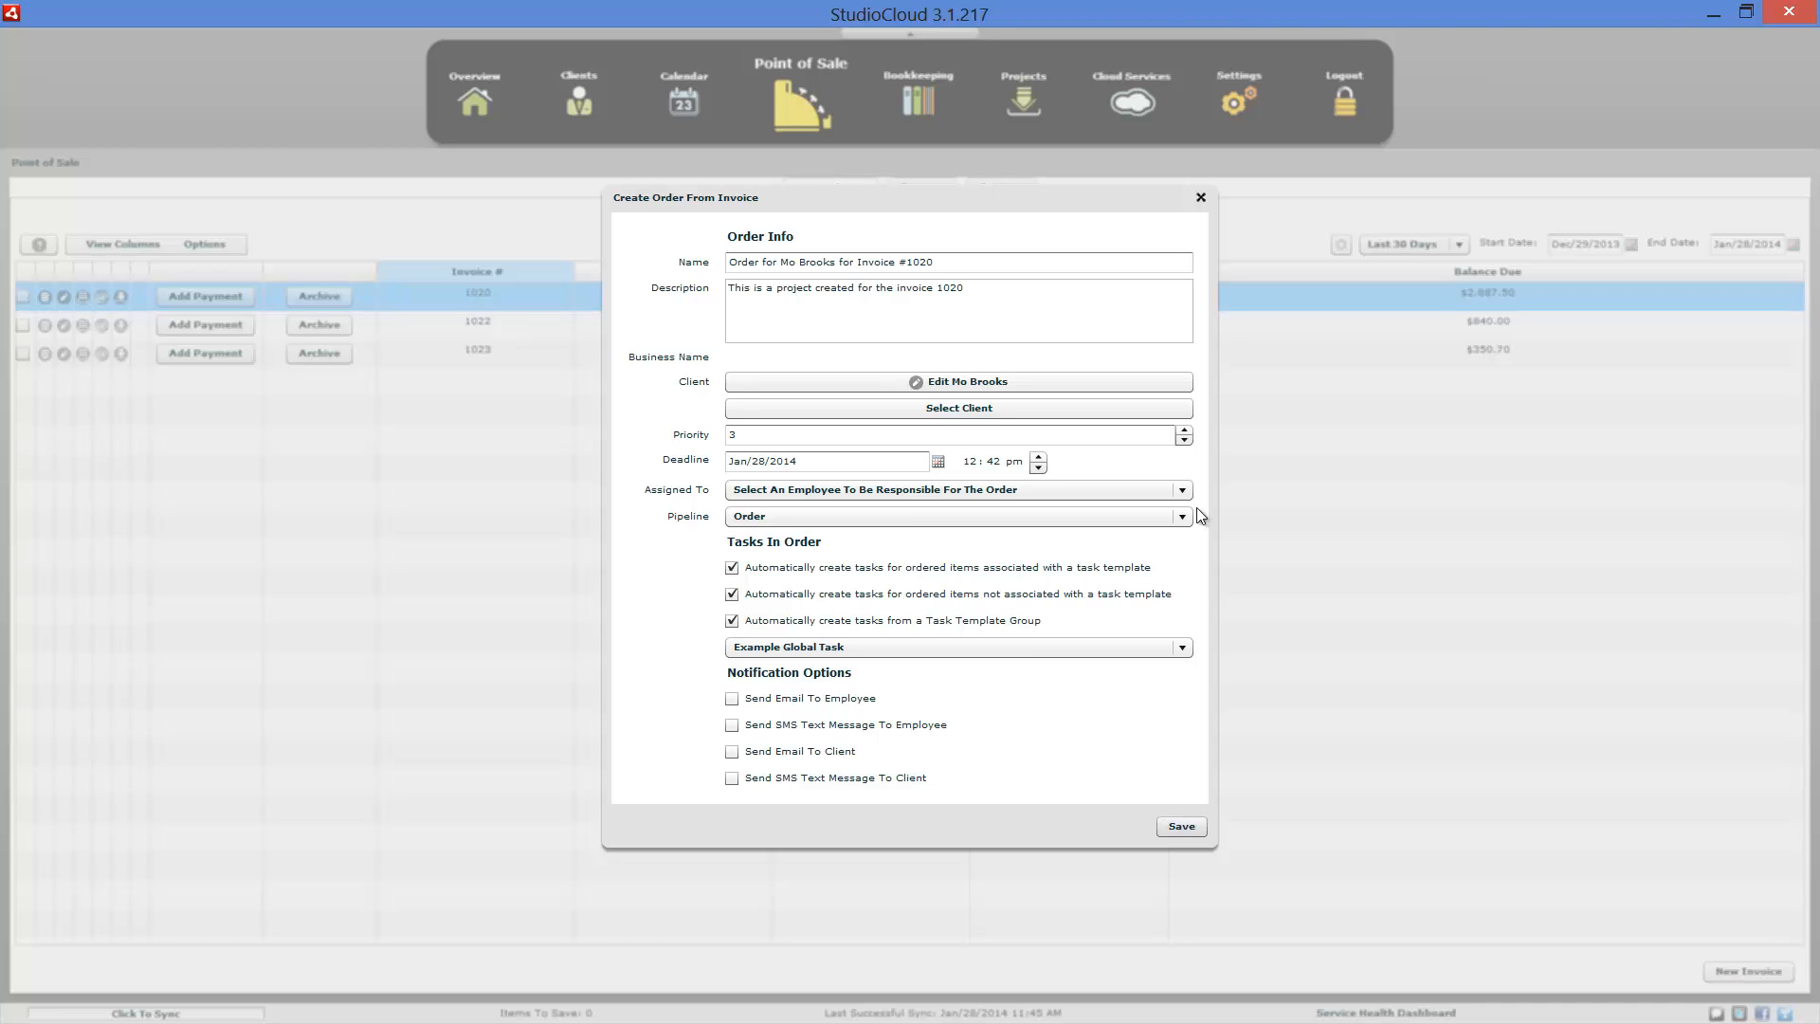
# - Close the unsaved invoice order and check the order, general project and client project task templates for the "Example Global Task" group
pyautogui.click(1202, 197)
pyautogui.click(1038, 113)
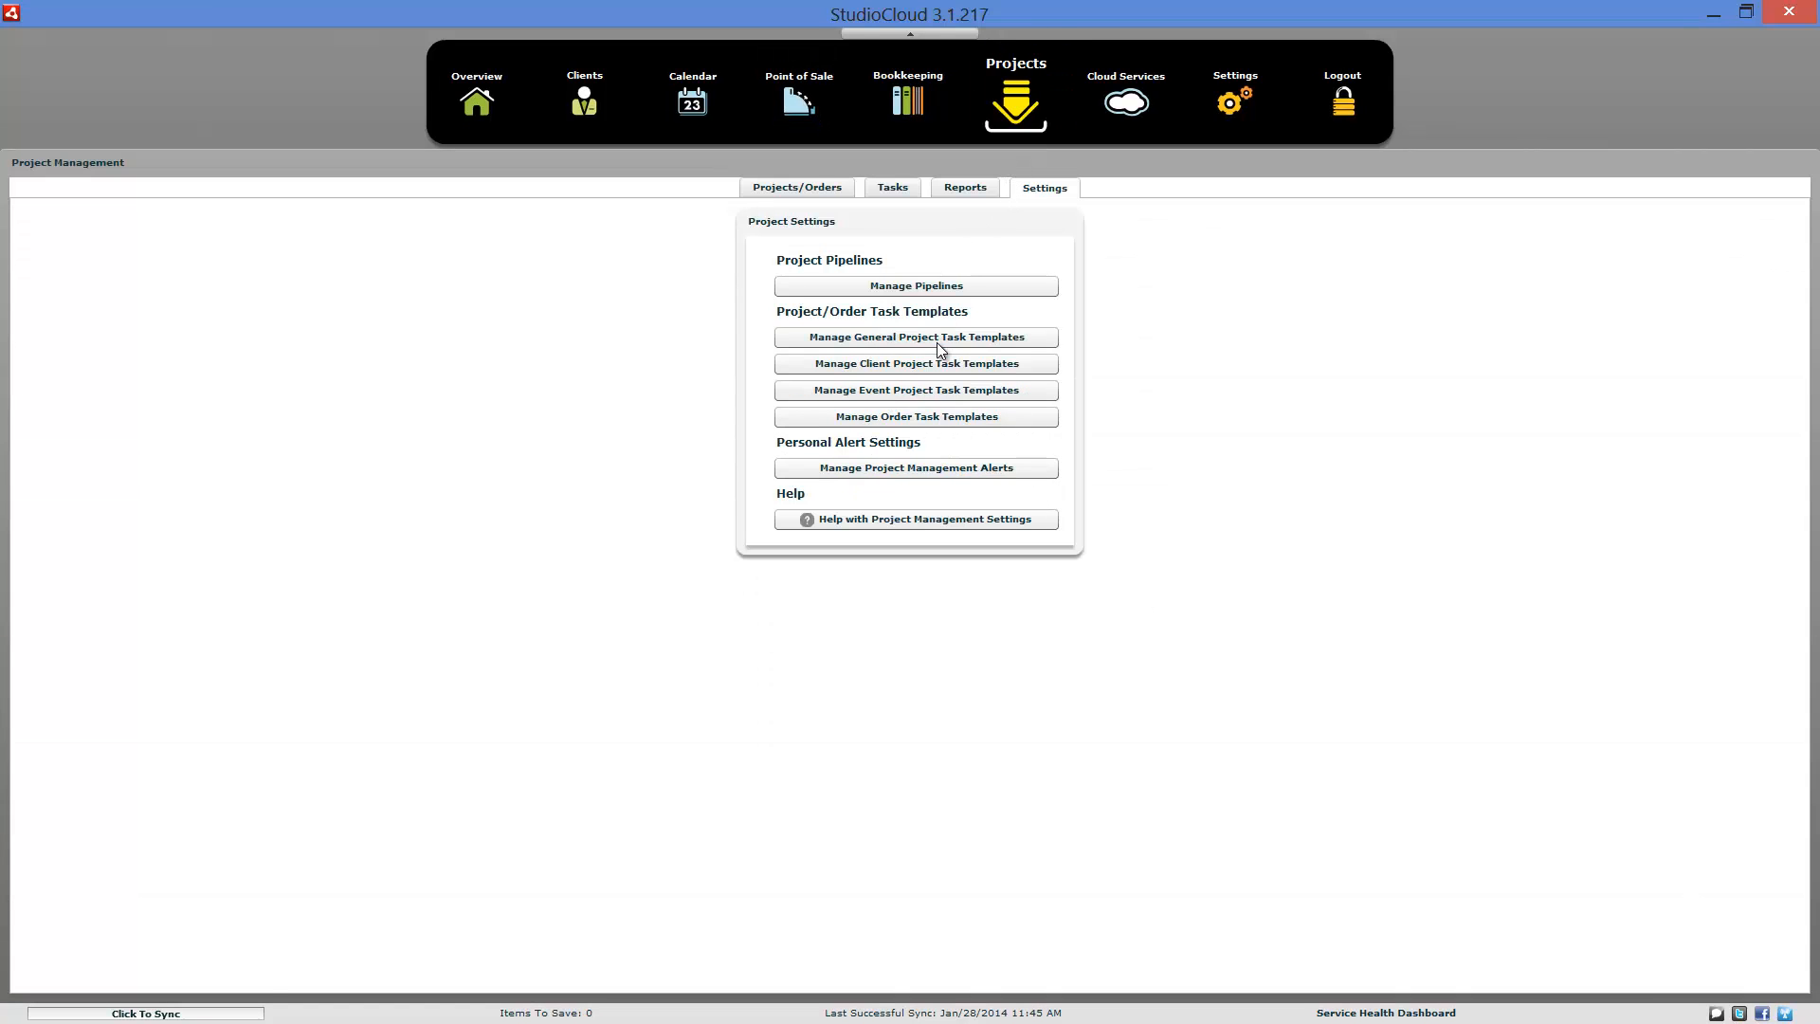
pyautogui.click(910, 417)
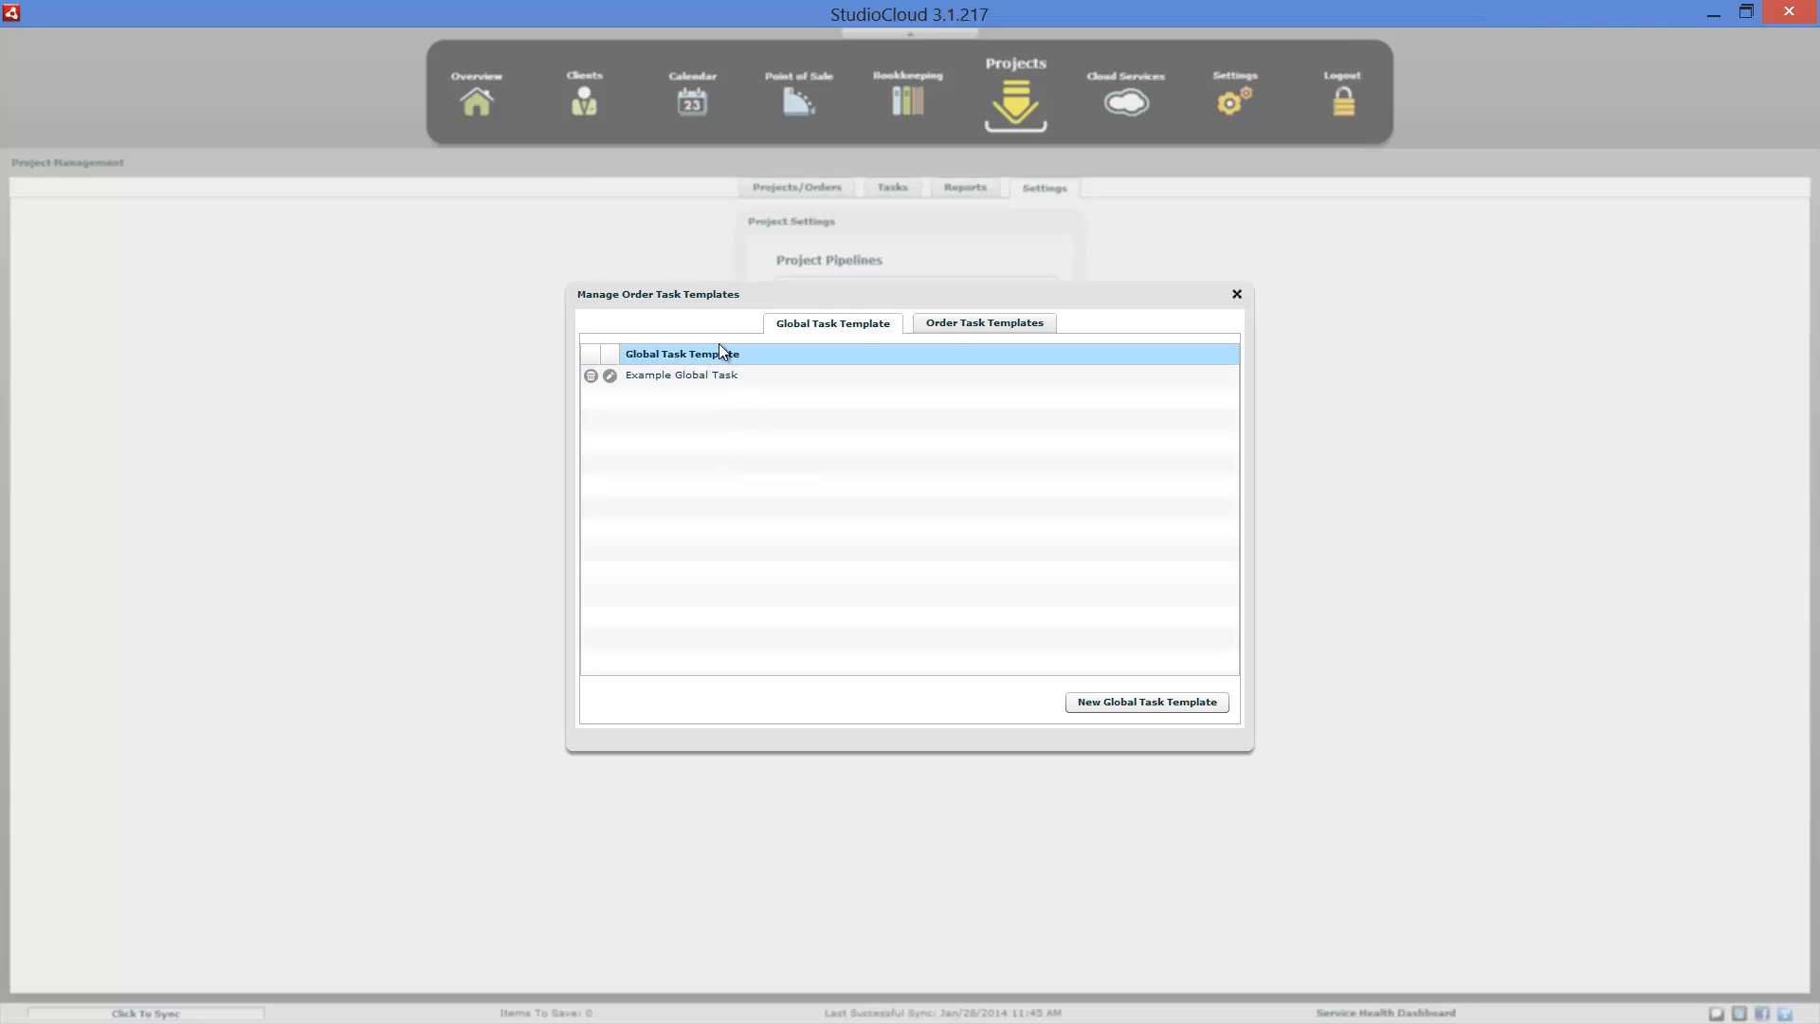
pyautogui.click(1237, 294)
pyautogui.click(839, 338)
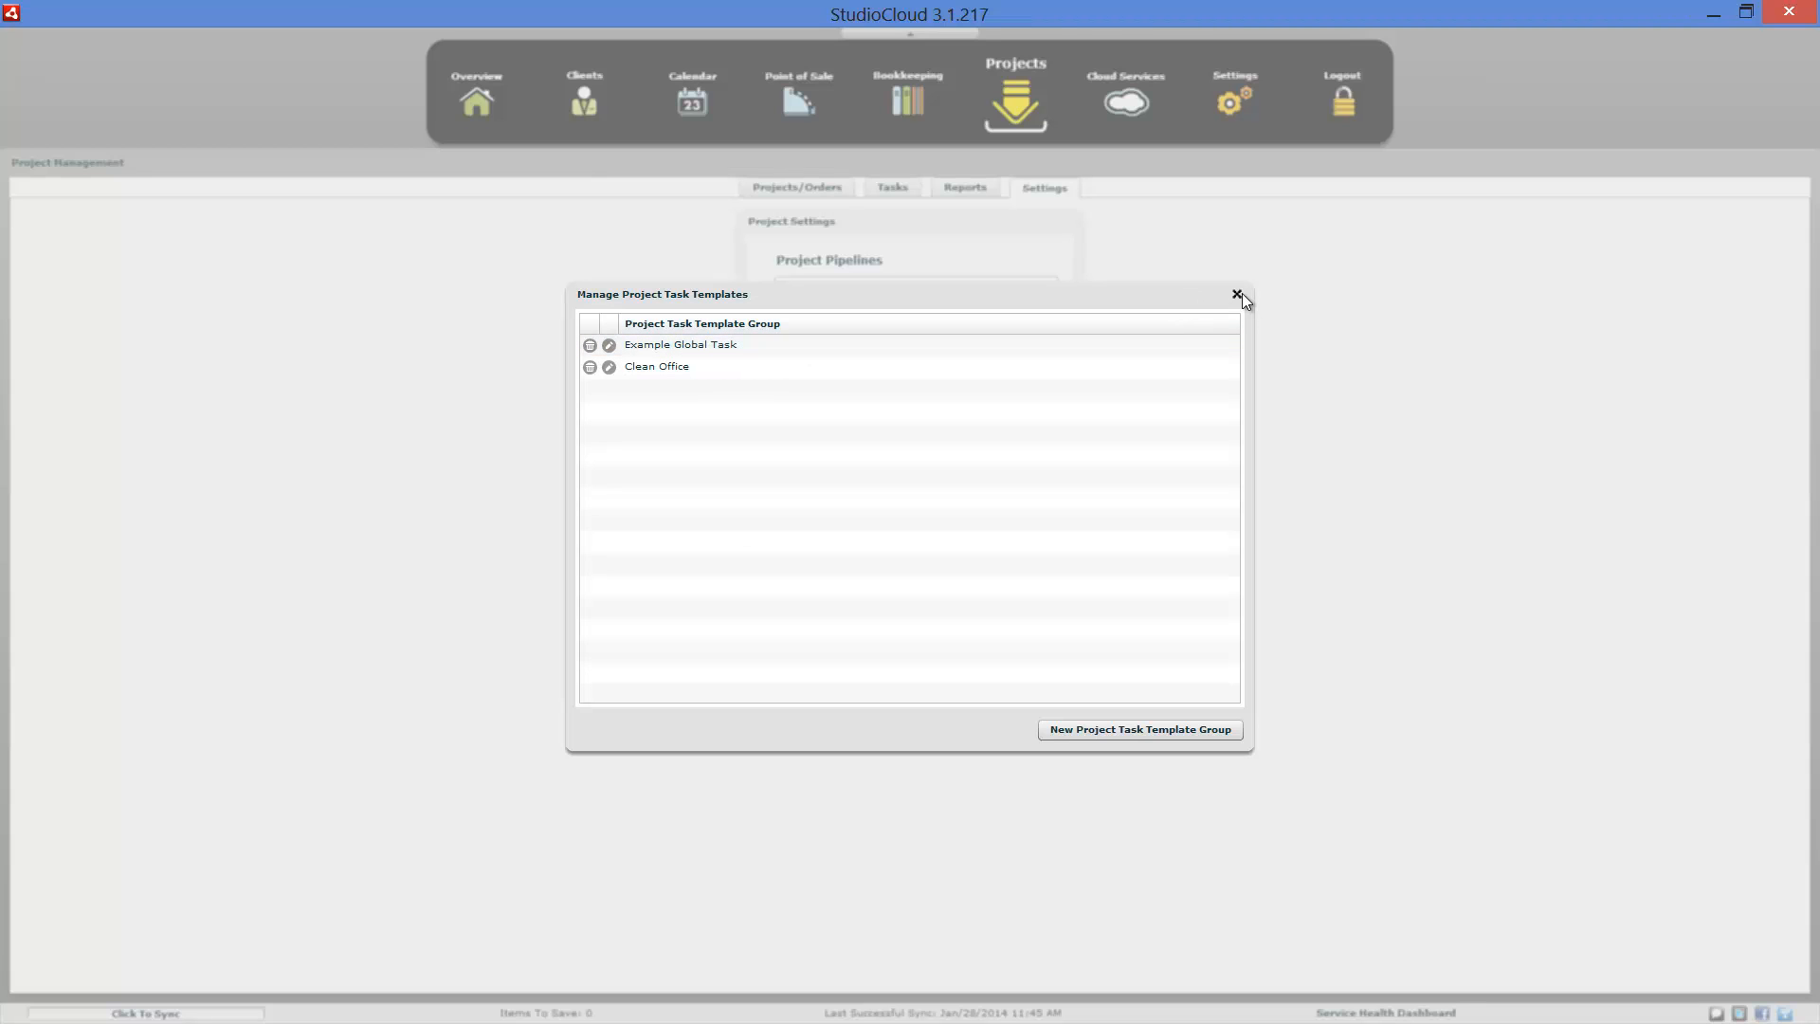
pyautogui.click(1237, 294)
pyautogui.click(939, 367)
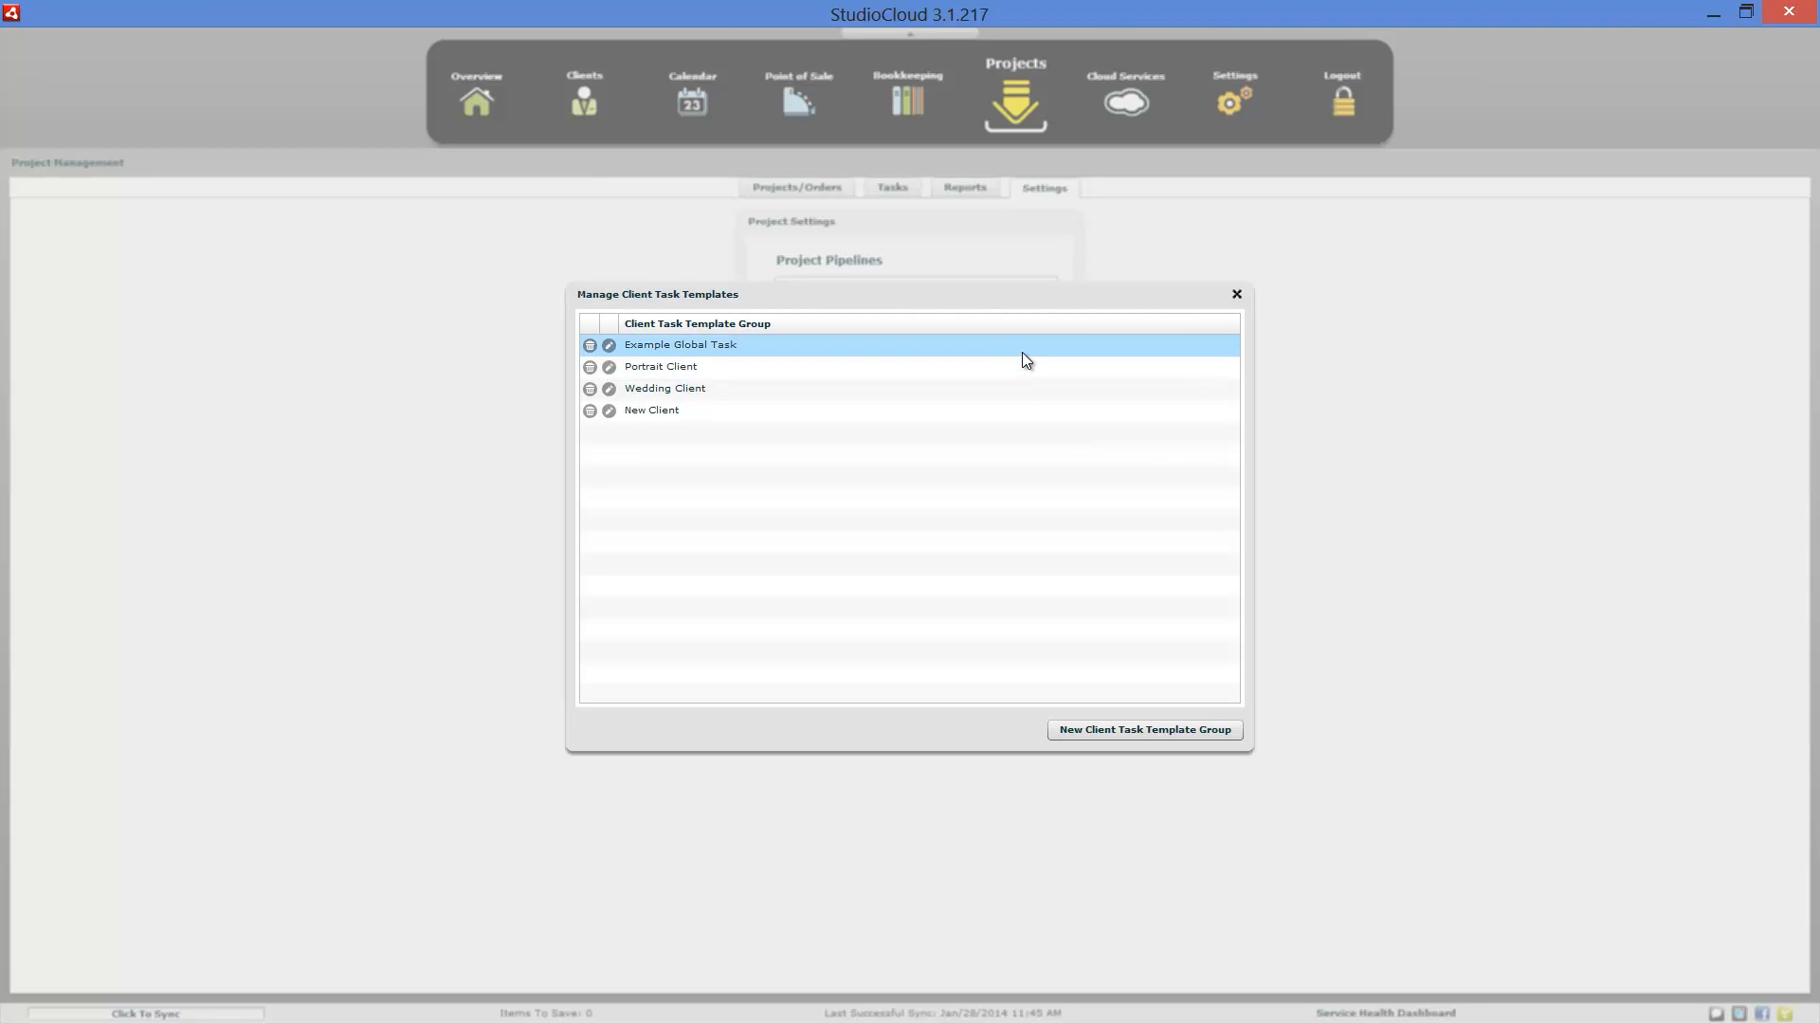
pyautogui.click(1237, 293)
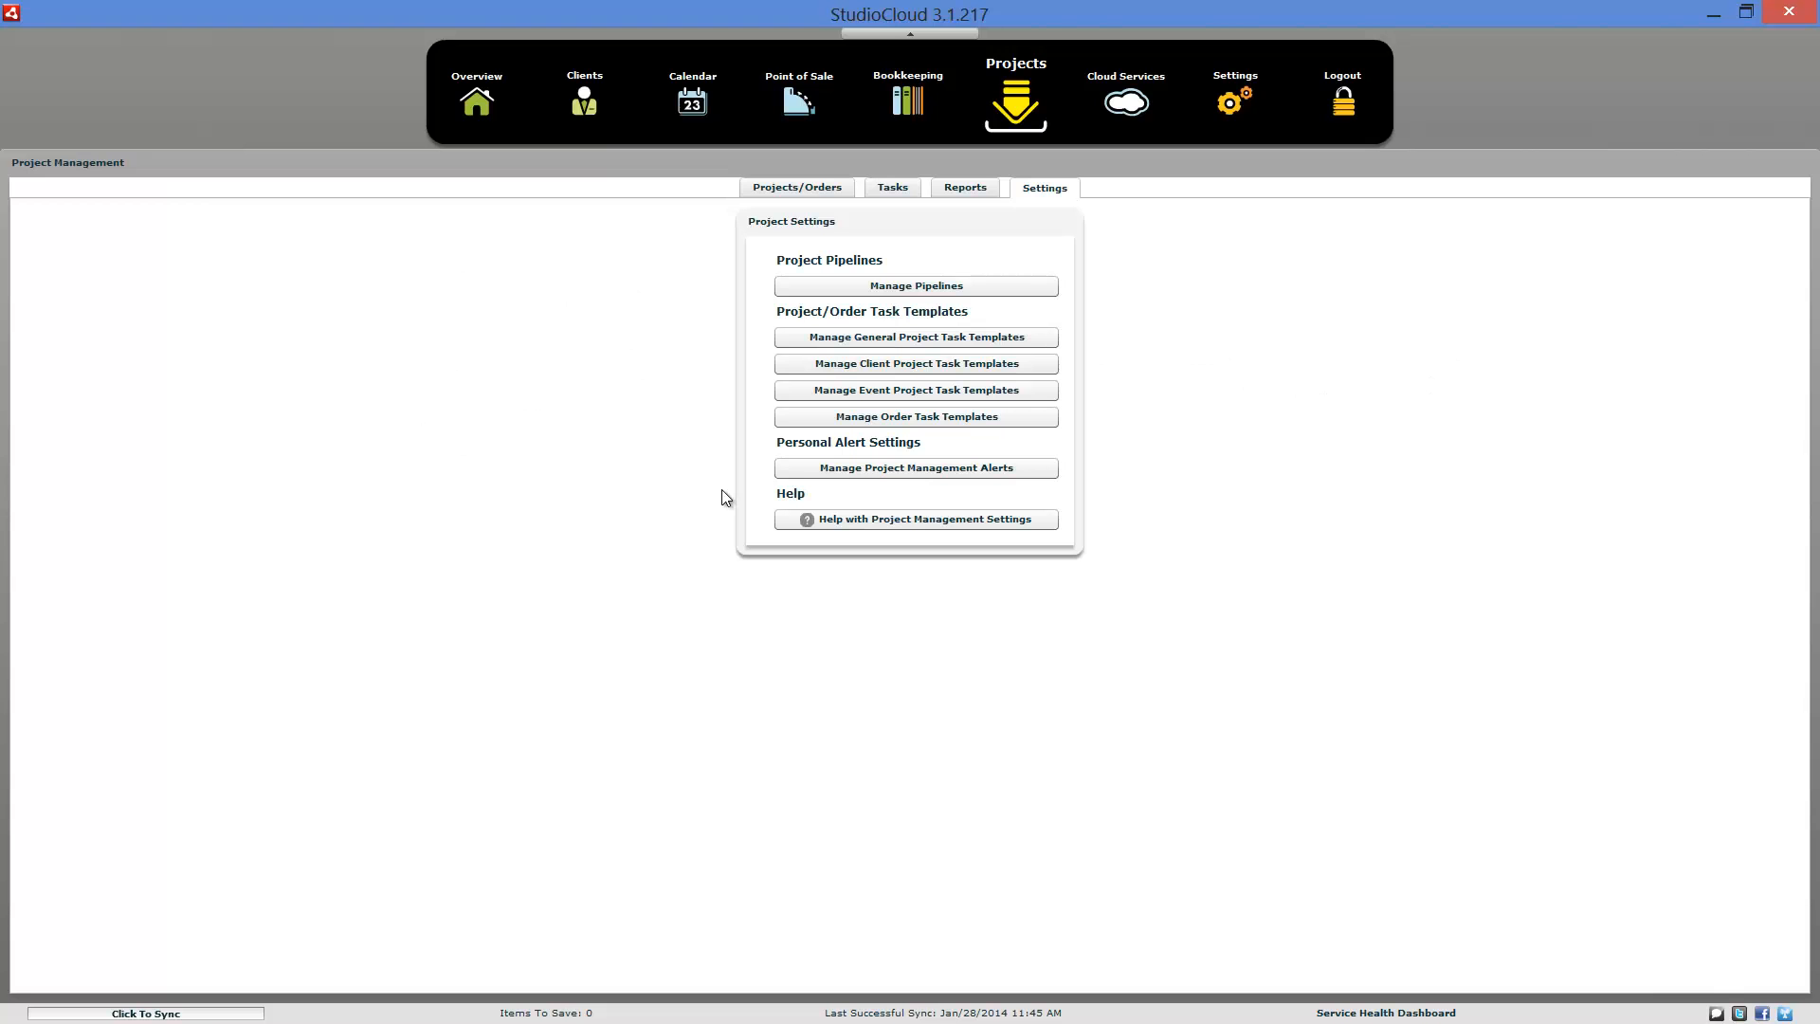
# - View the available pipelines for the last project in the projects/orders list, expanding the stages of the Clean Office pipeline
pyautogui.click(839, 185)
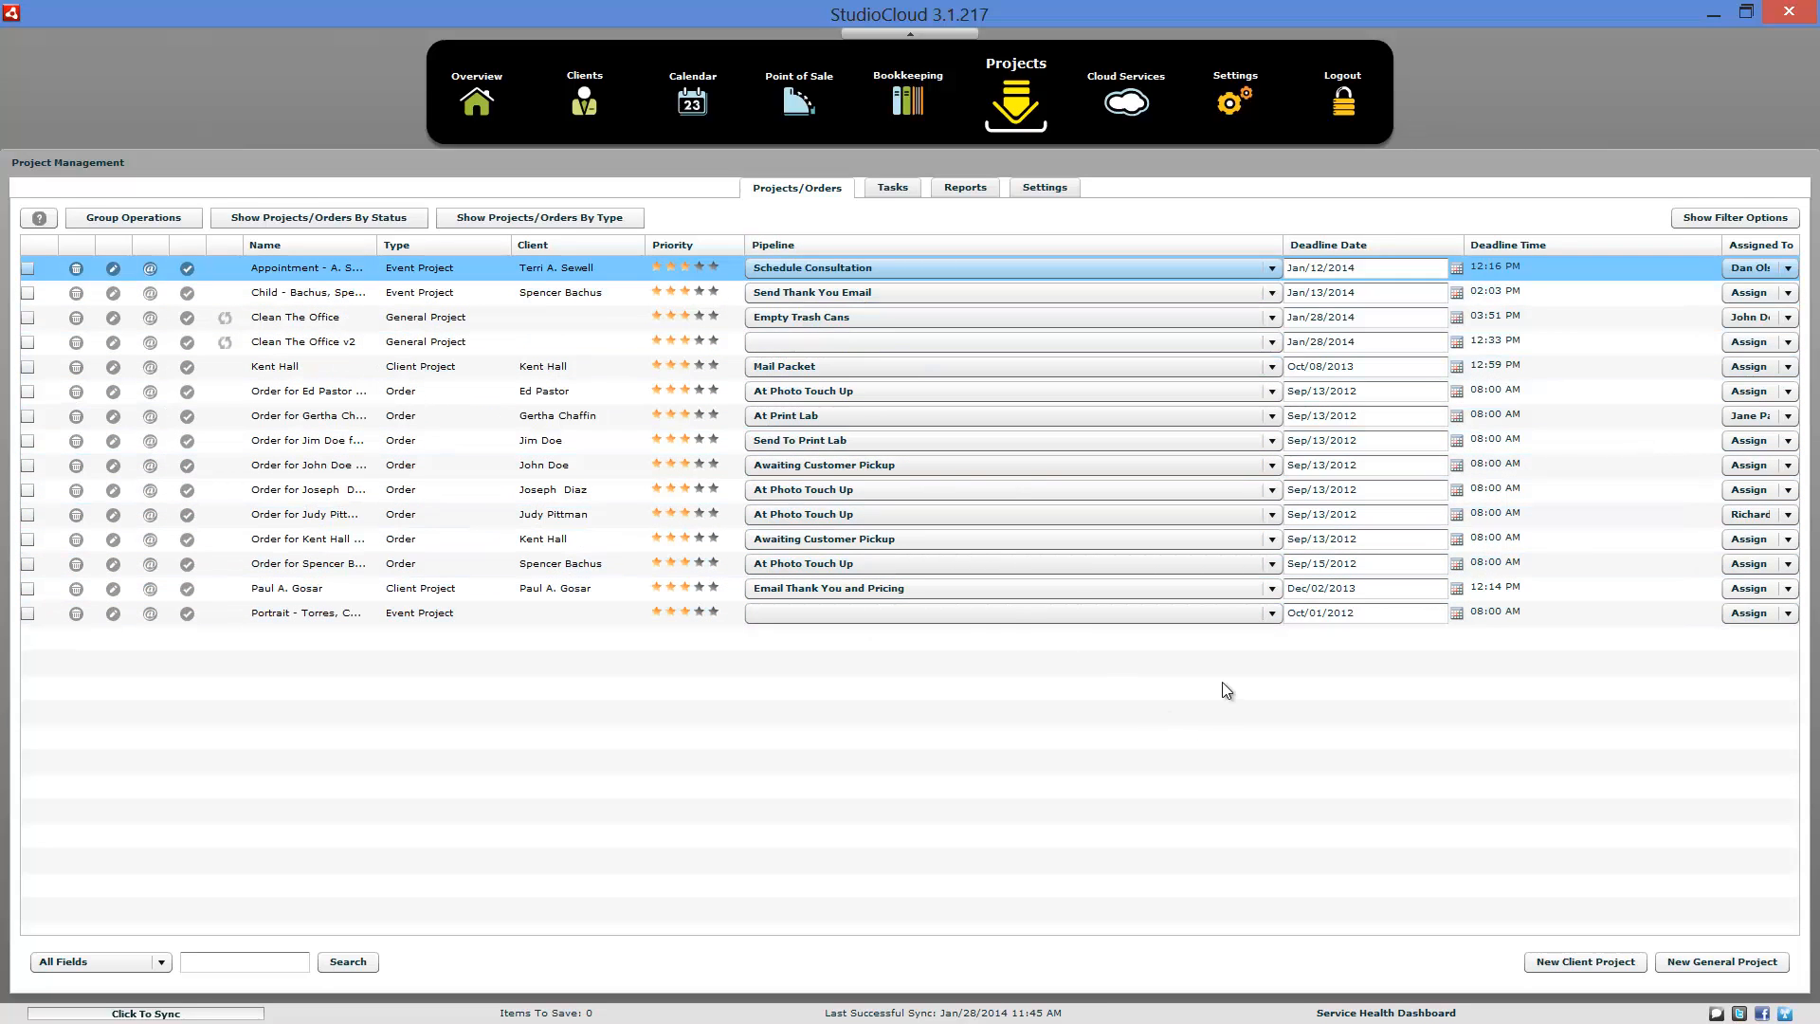
pyautogui.click(1271, 613)
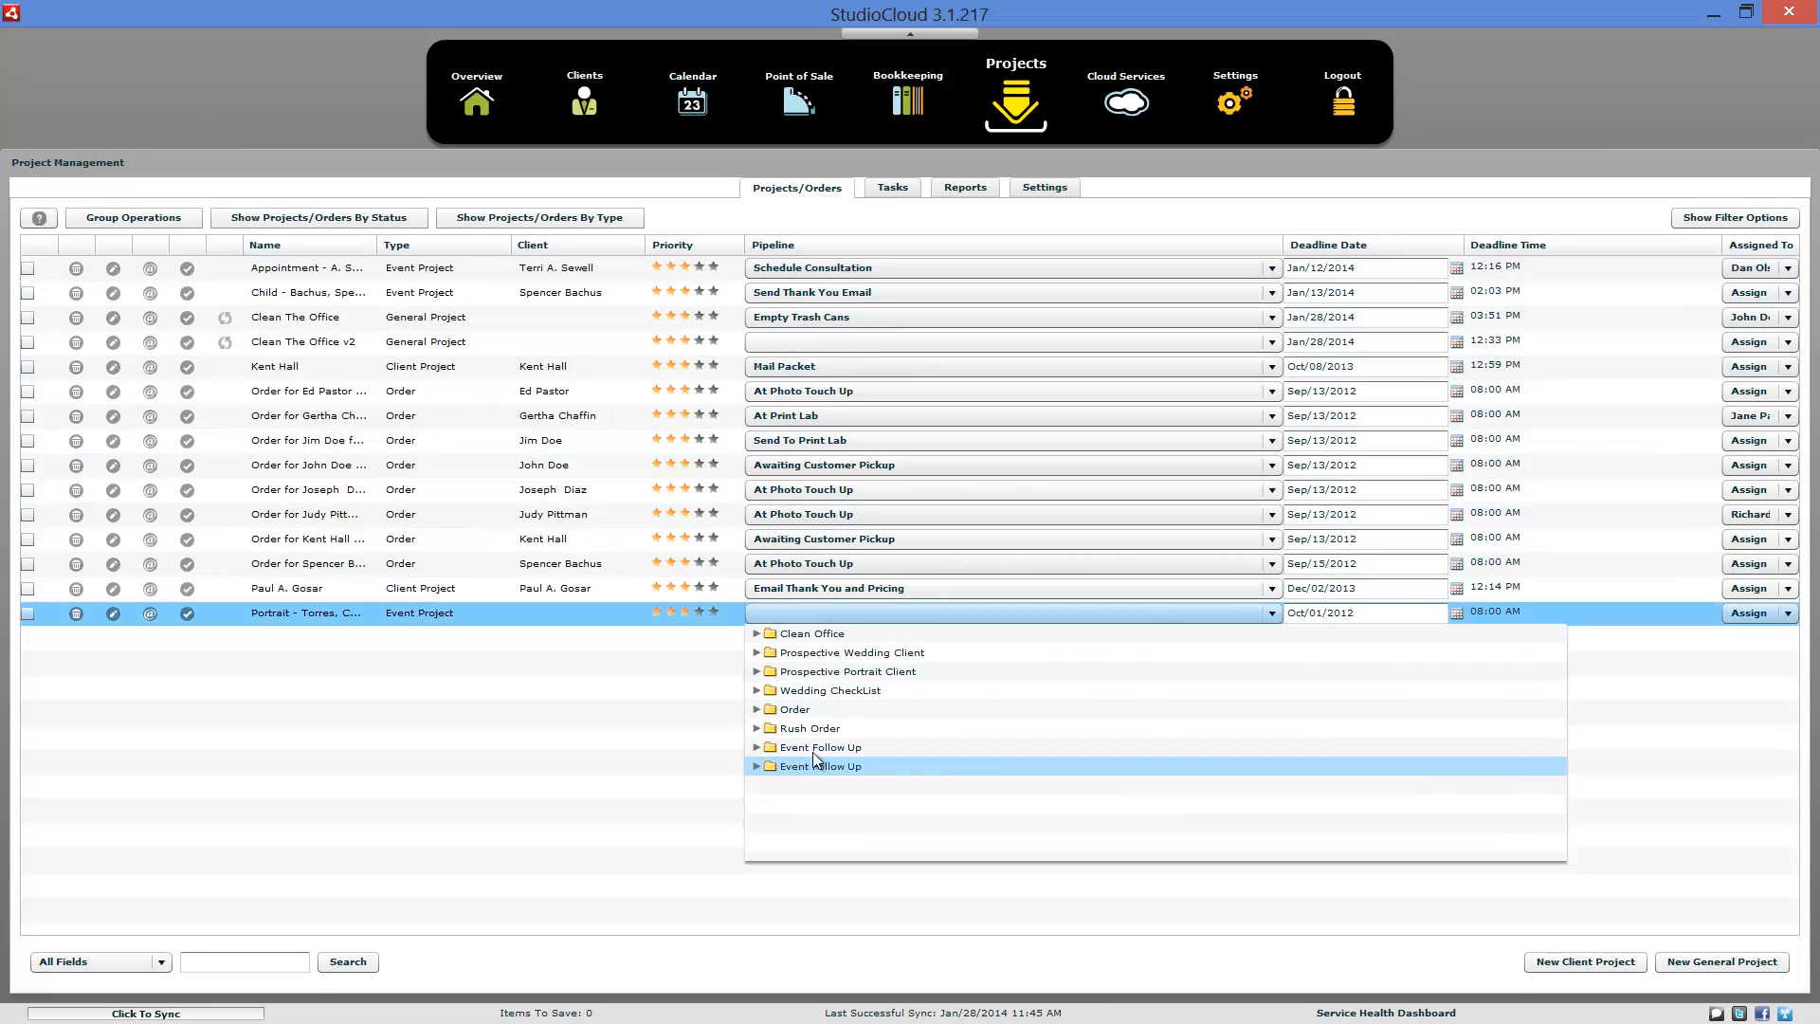
pyautogui.click(756, 633)
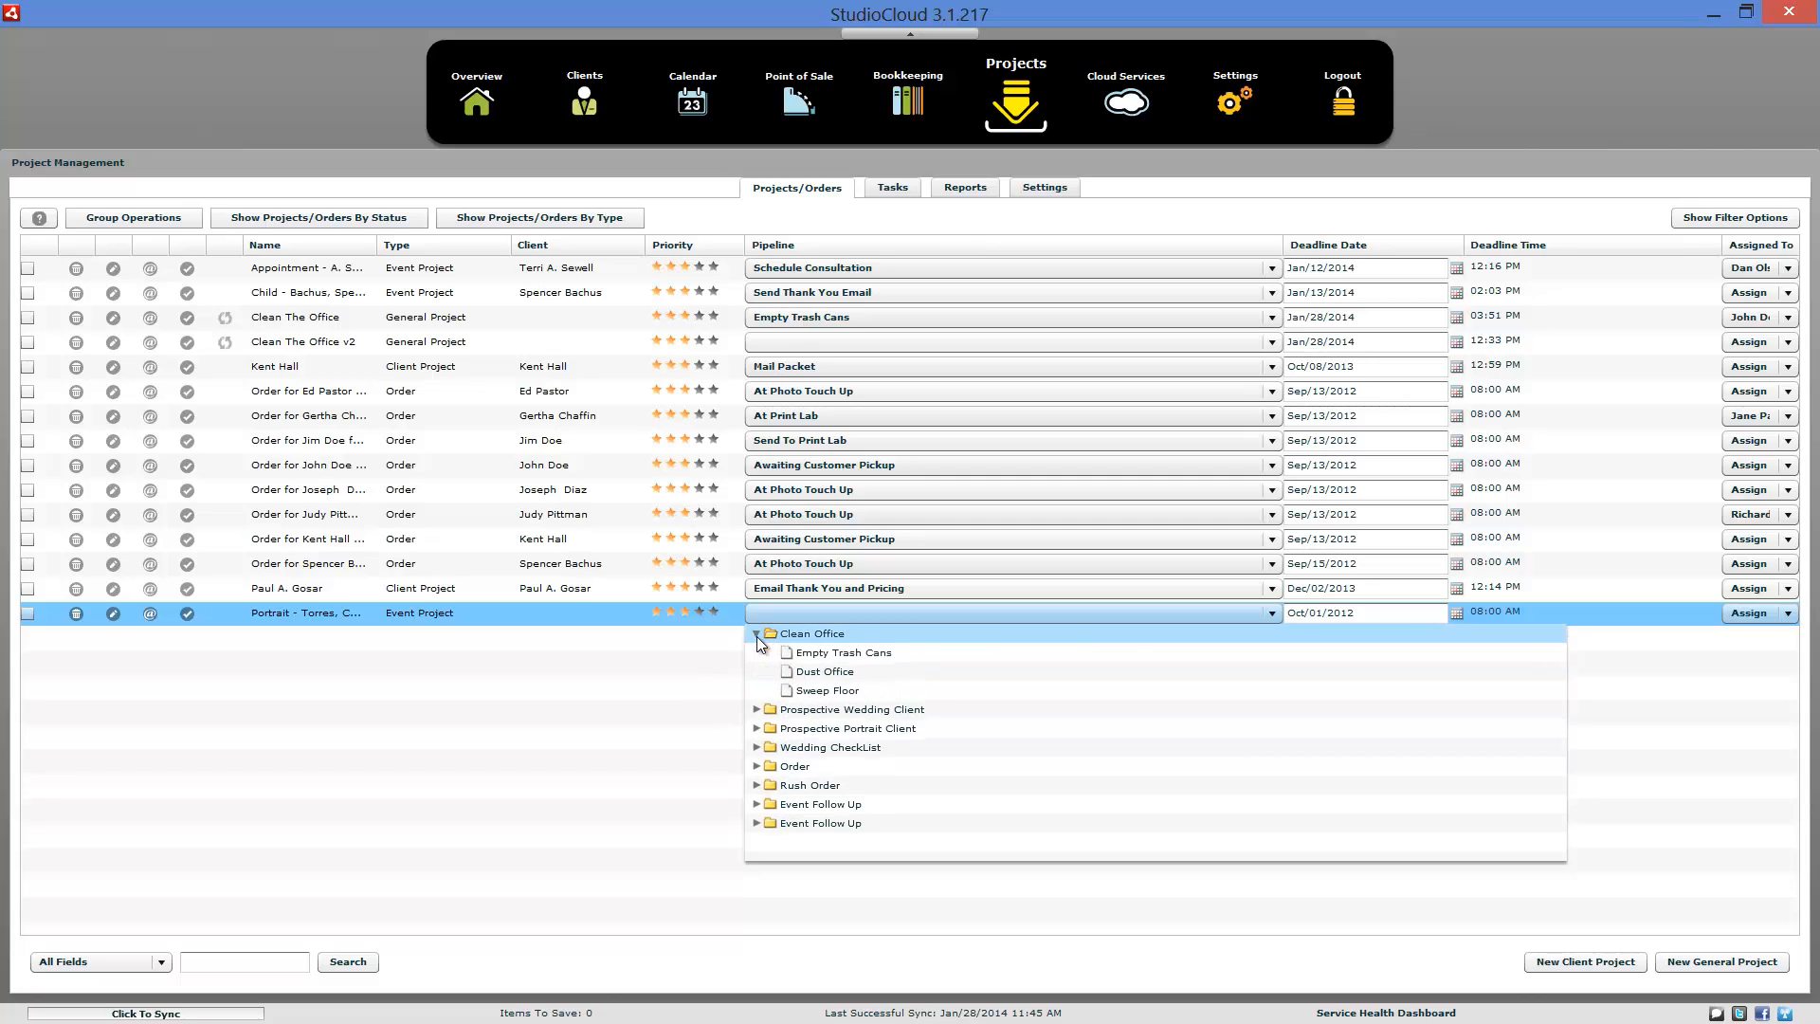
pyautogui.click(646, 787)
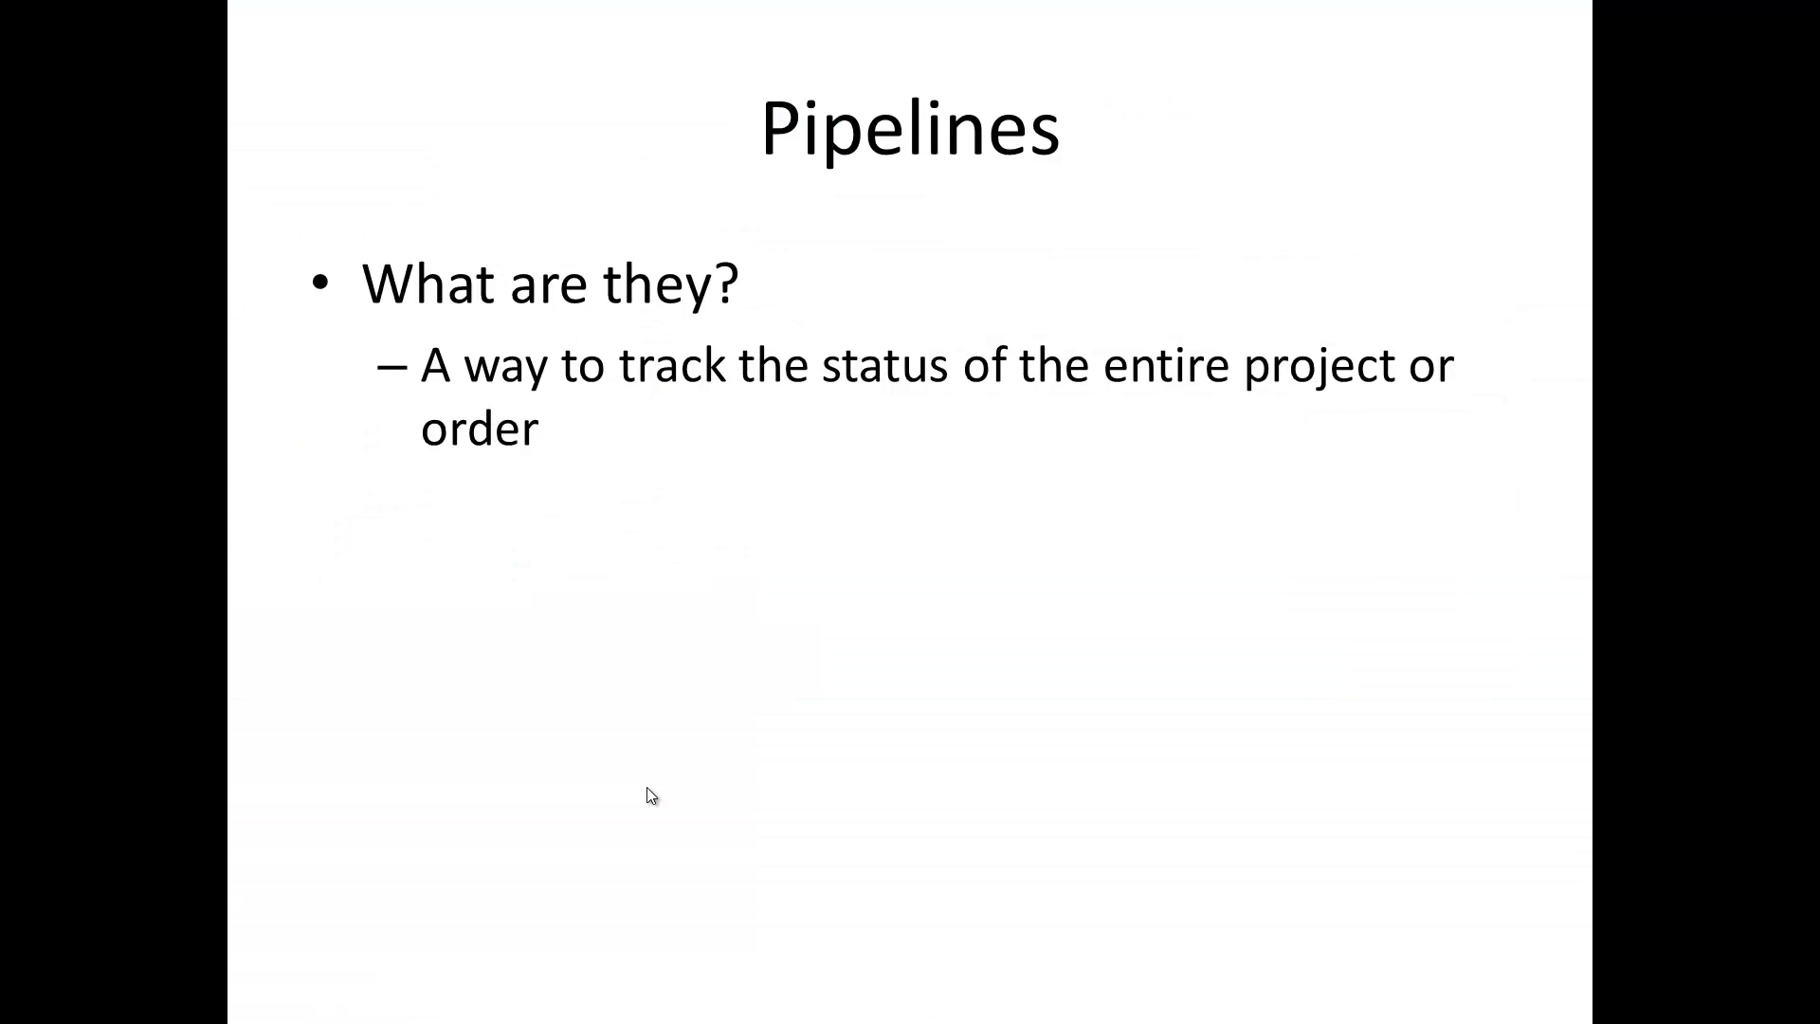
pyautogui.click(647, 787)
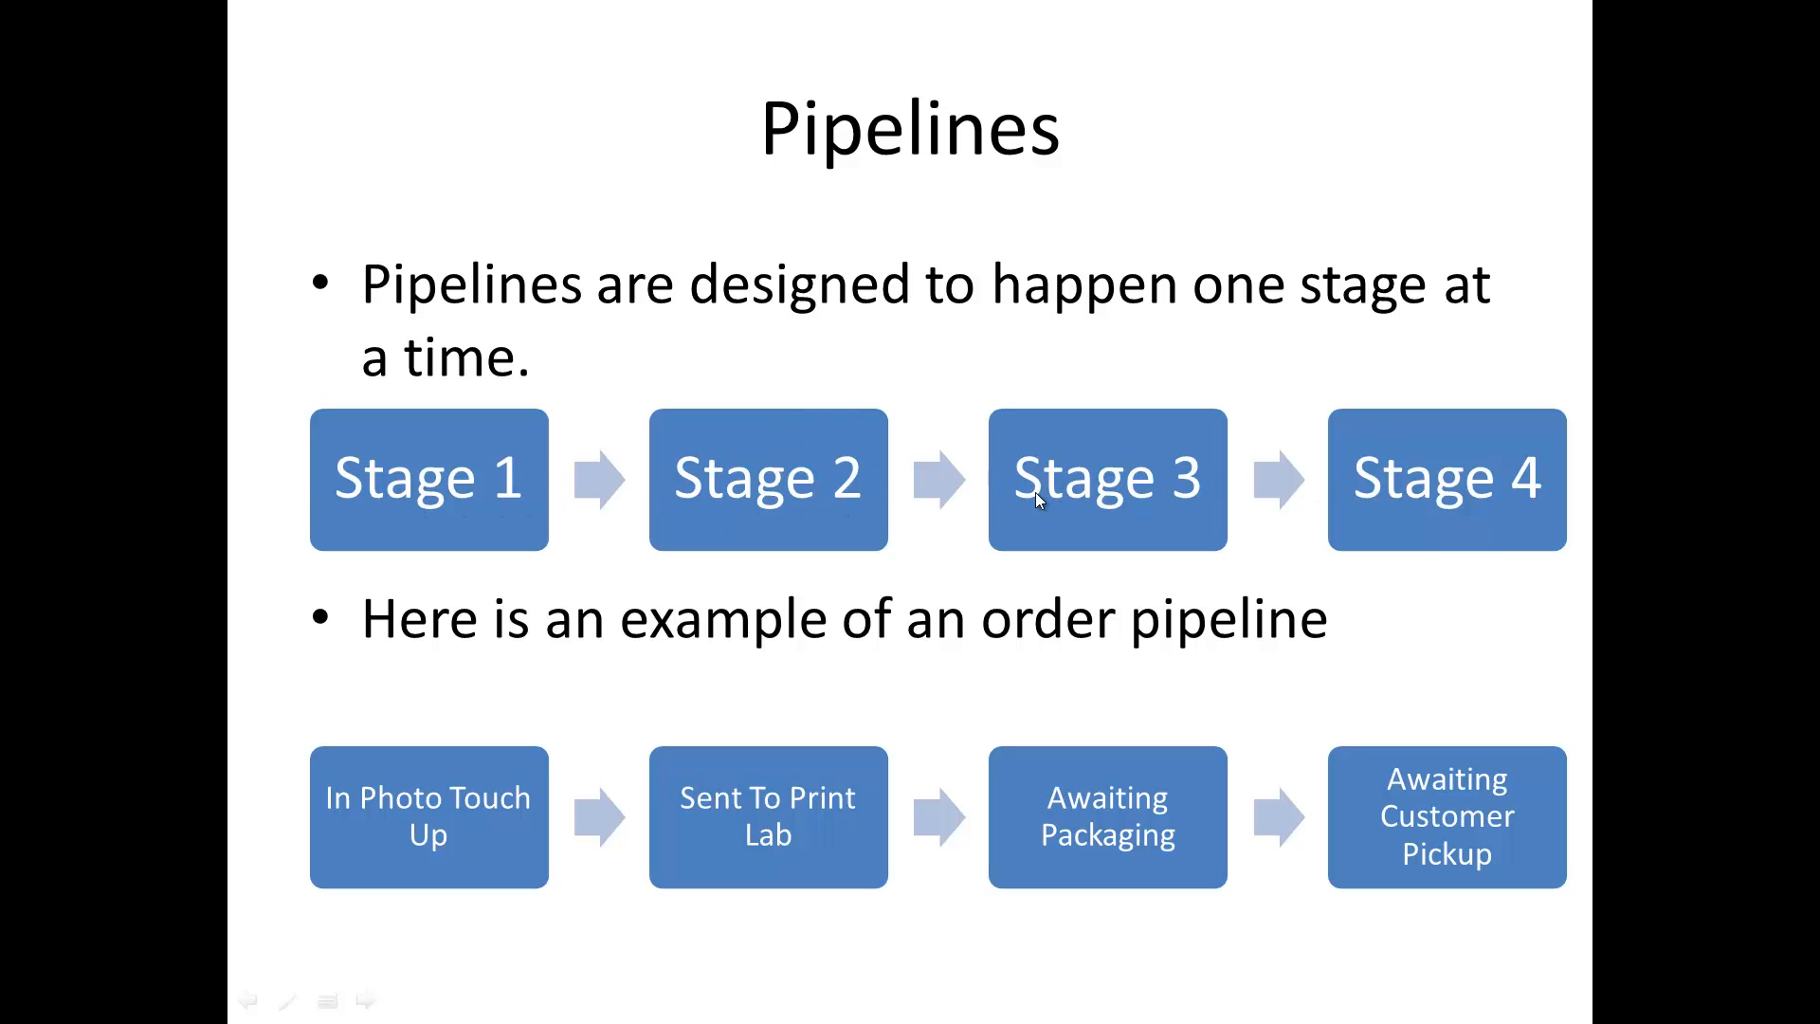
pyautogui.click(794, 704)
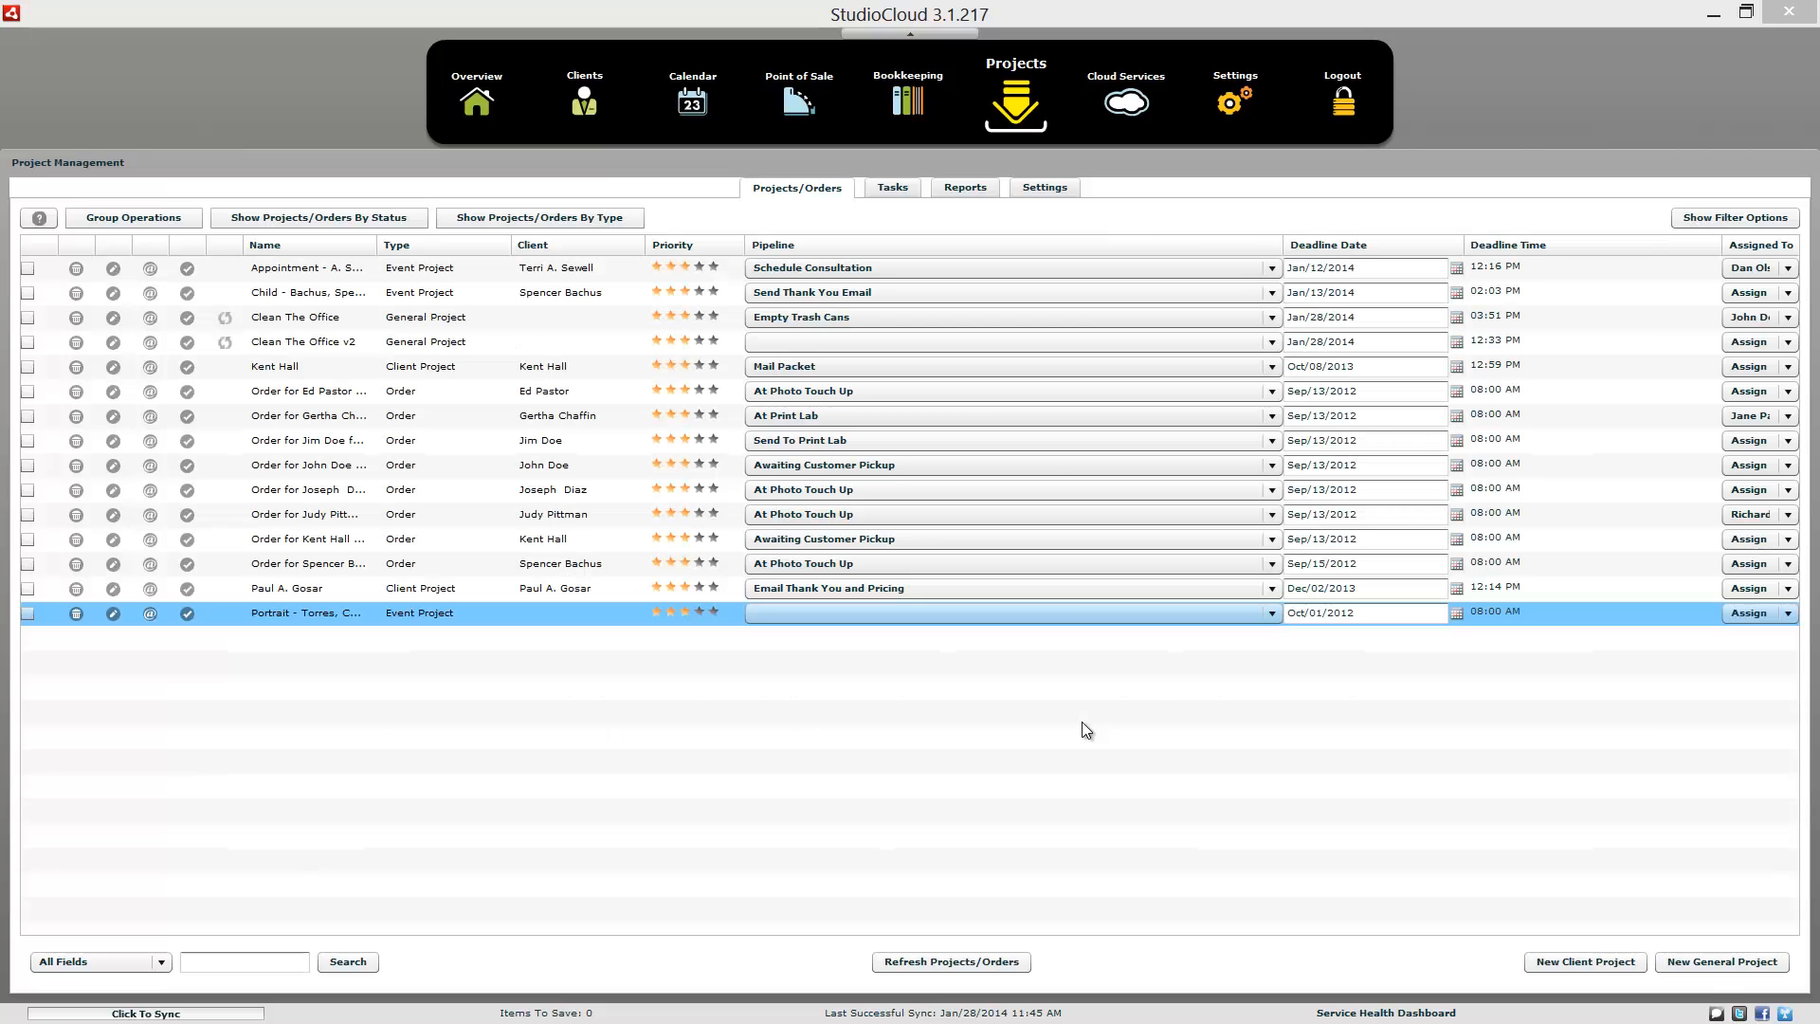
# - Look through the list of project pipelines and their types in the project settings, and close it
pyautogui.click(1048, 188)
pyautogui.click(1009, 286)
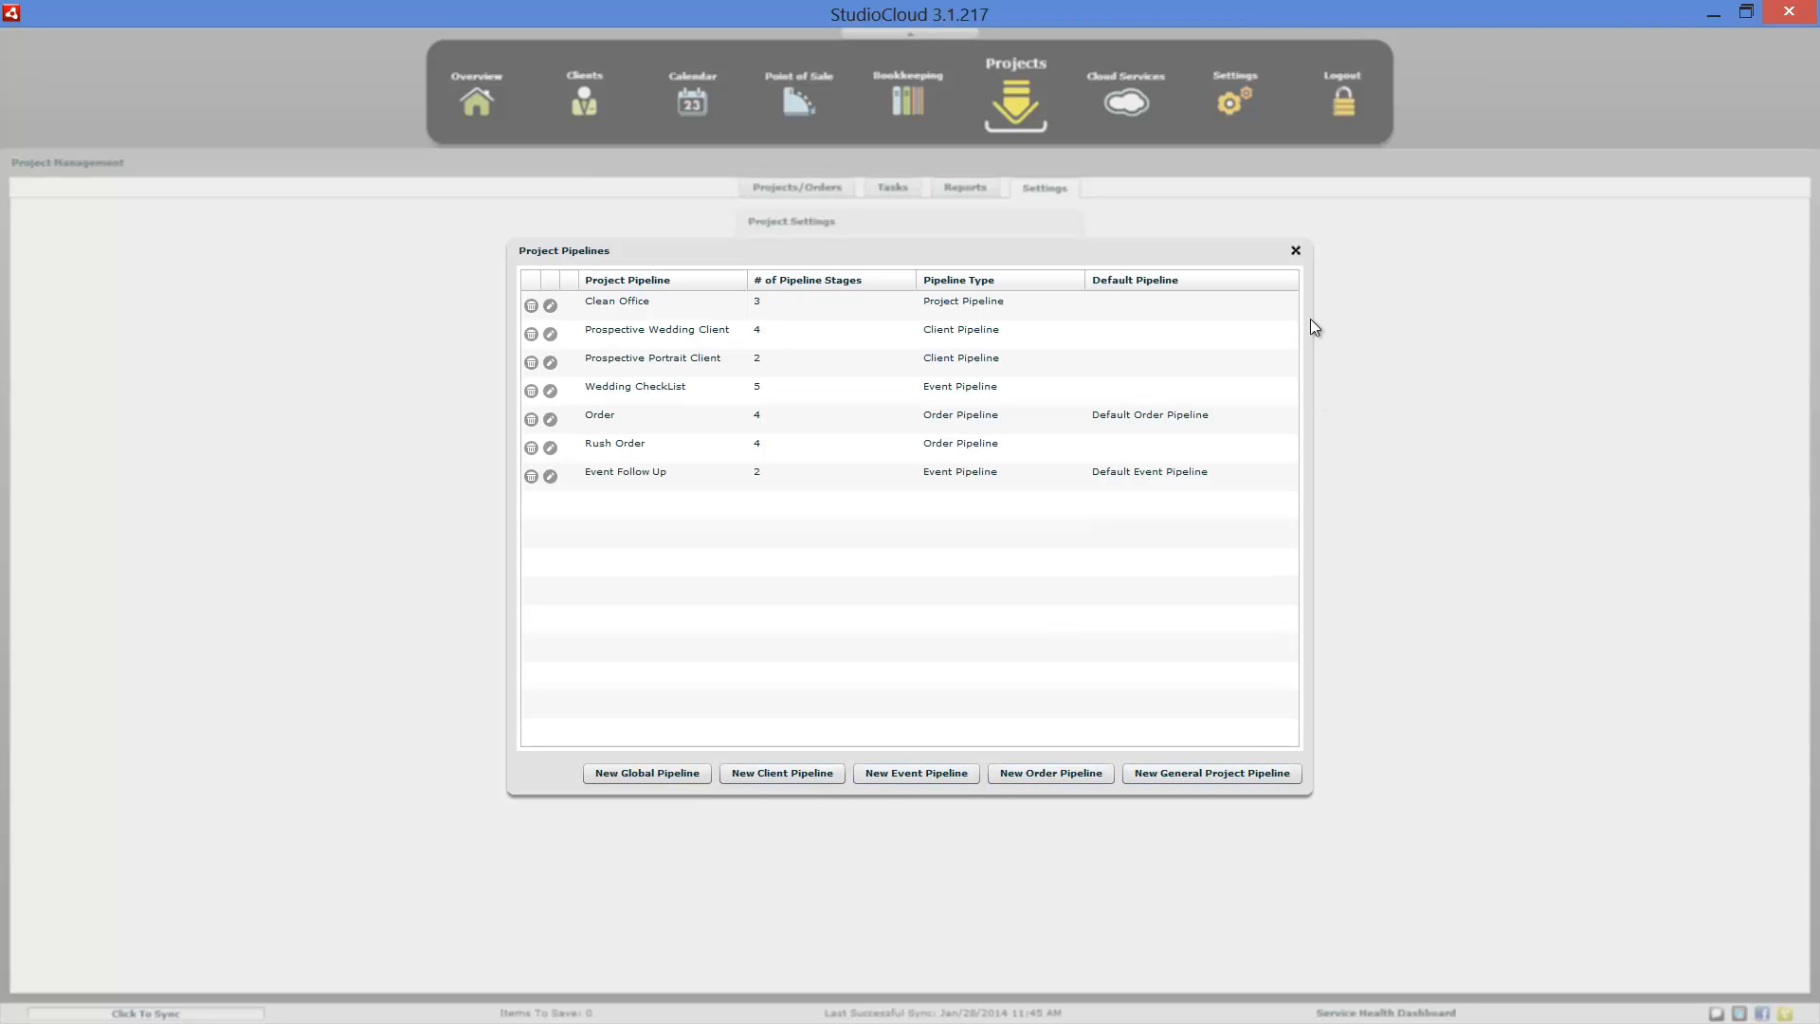
pyautogui.click(1295, 250)
# - Start a new general project from the projects/orders list, view the pipelines it offers, and close the form without saving
pyautogui.click(835, 184)
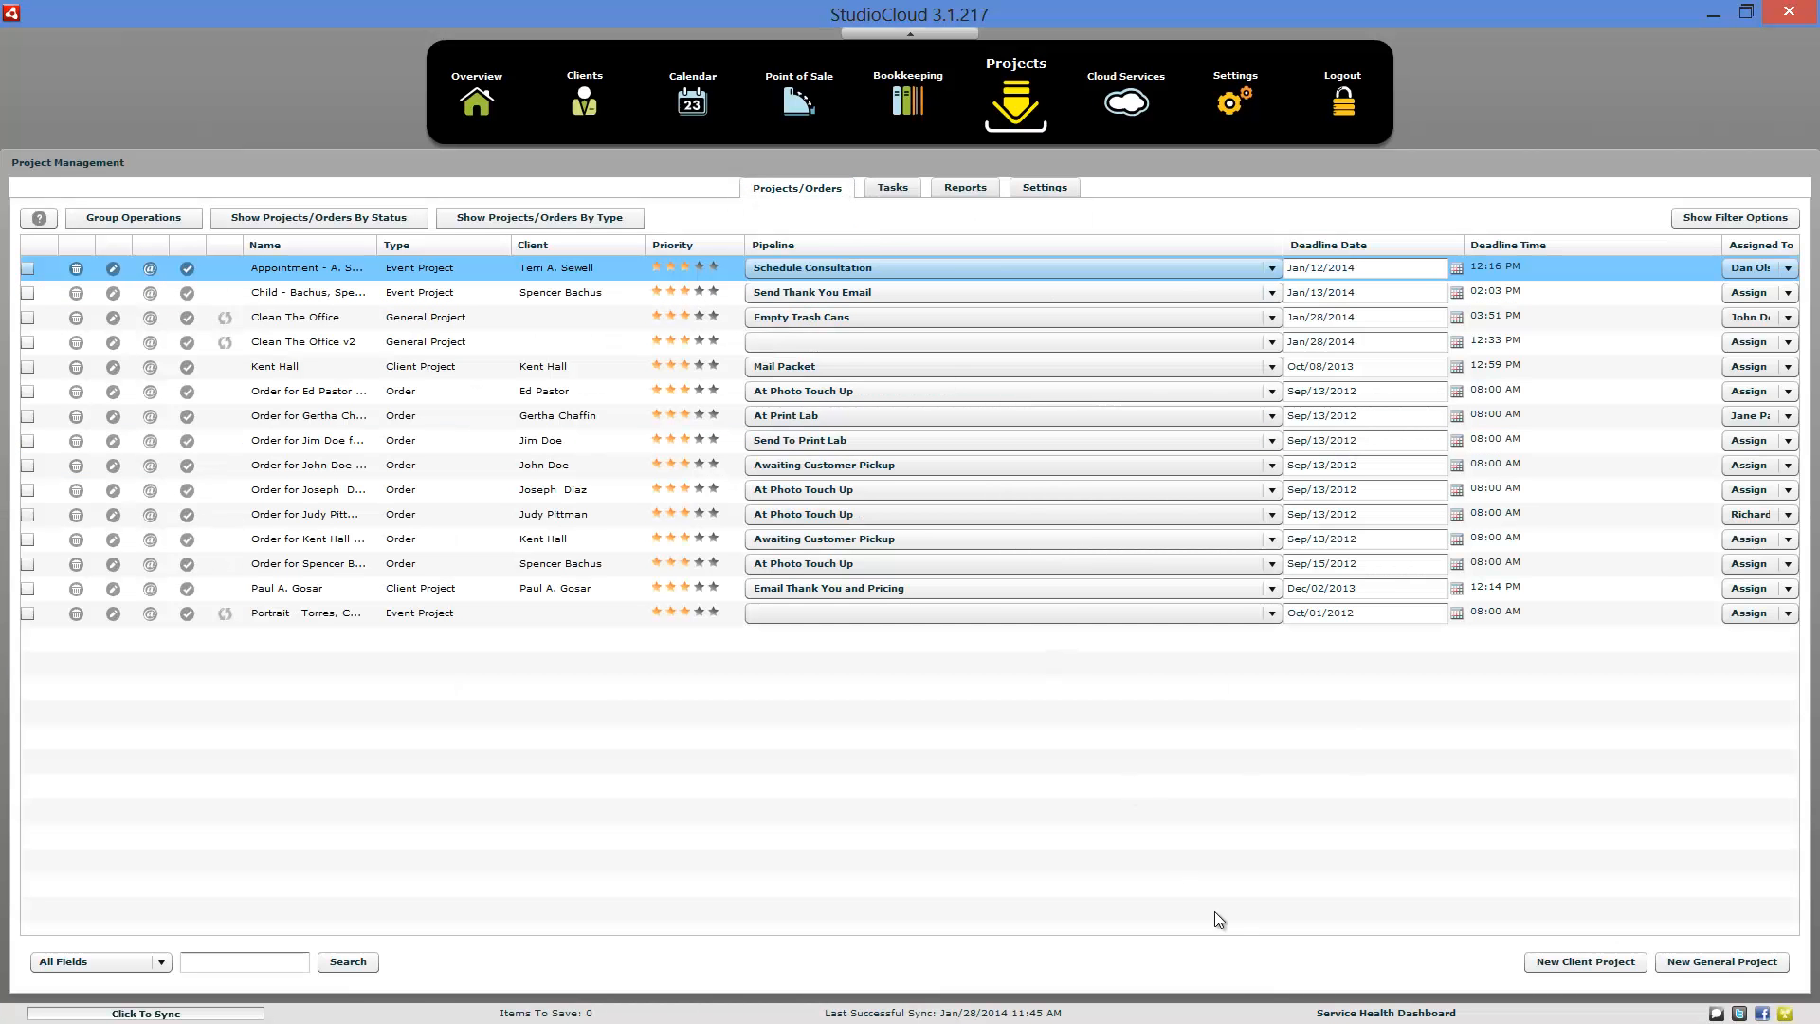
pyautogui.click(1731, 961)
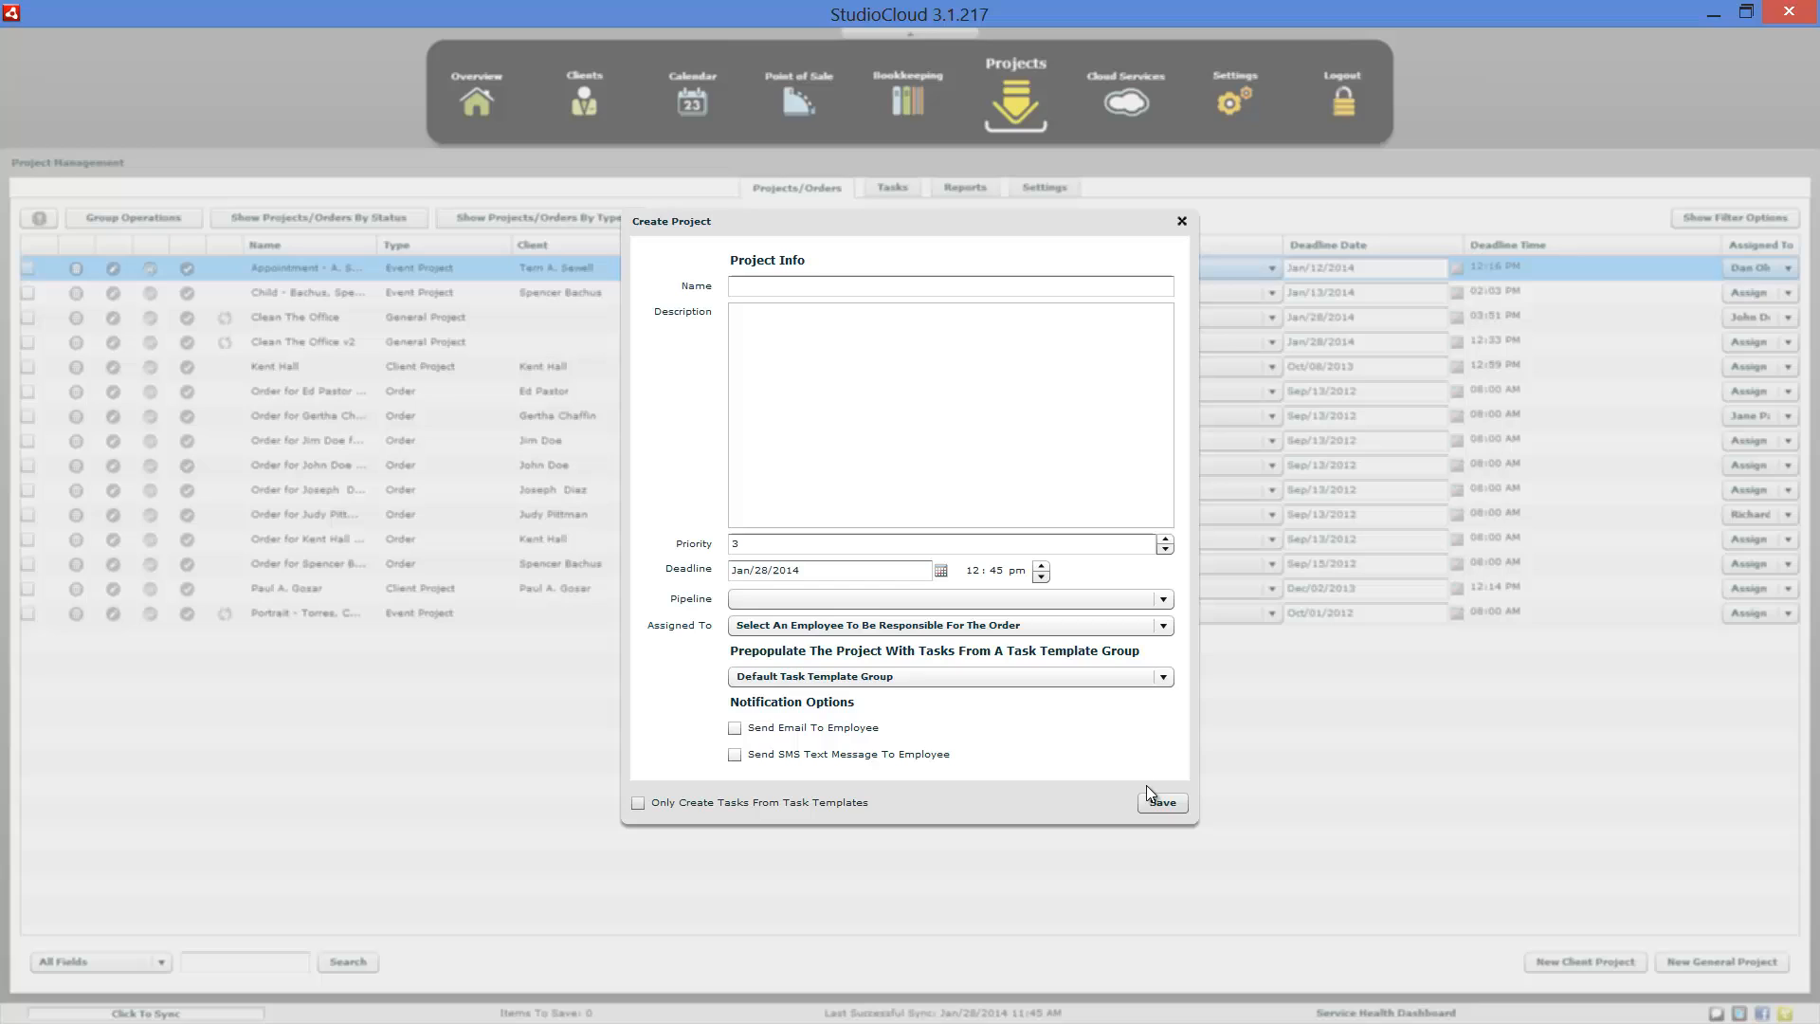
pyautogui.click(862, 599)
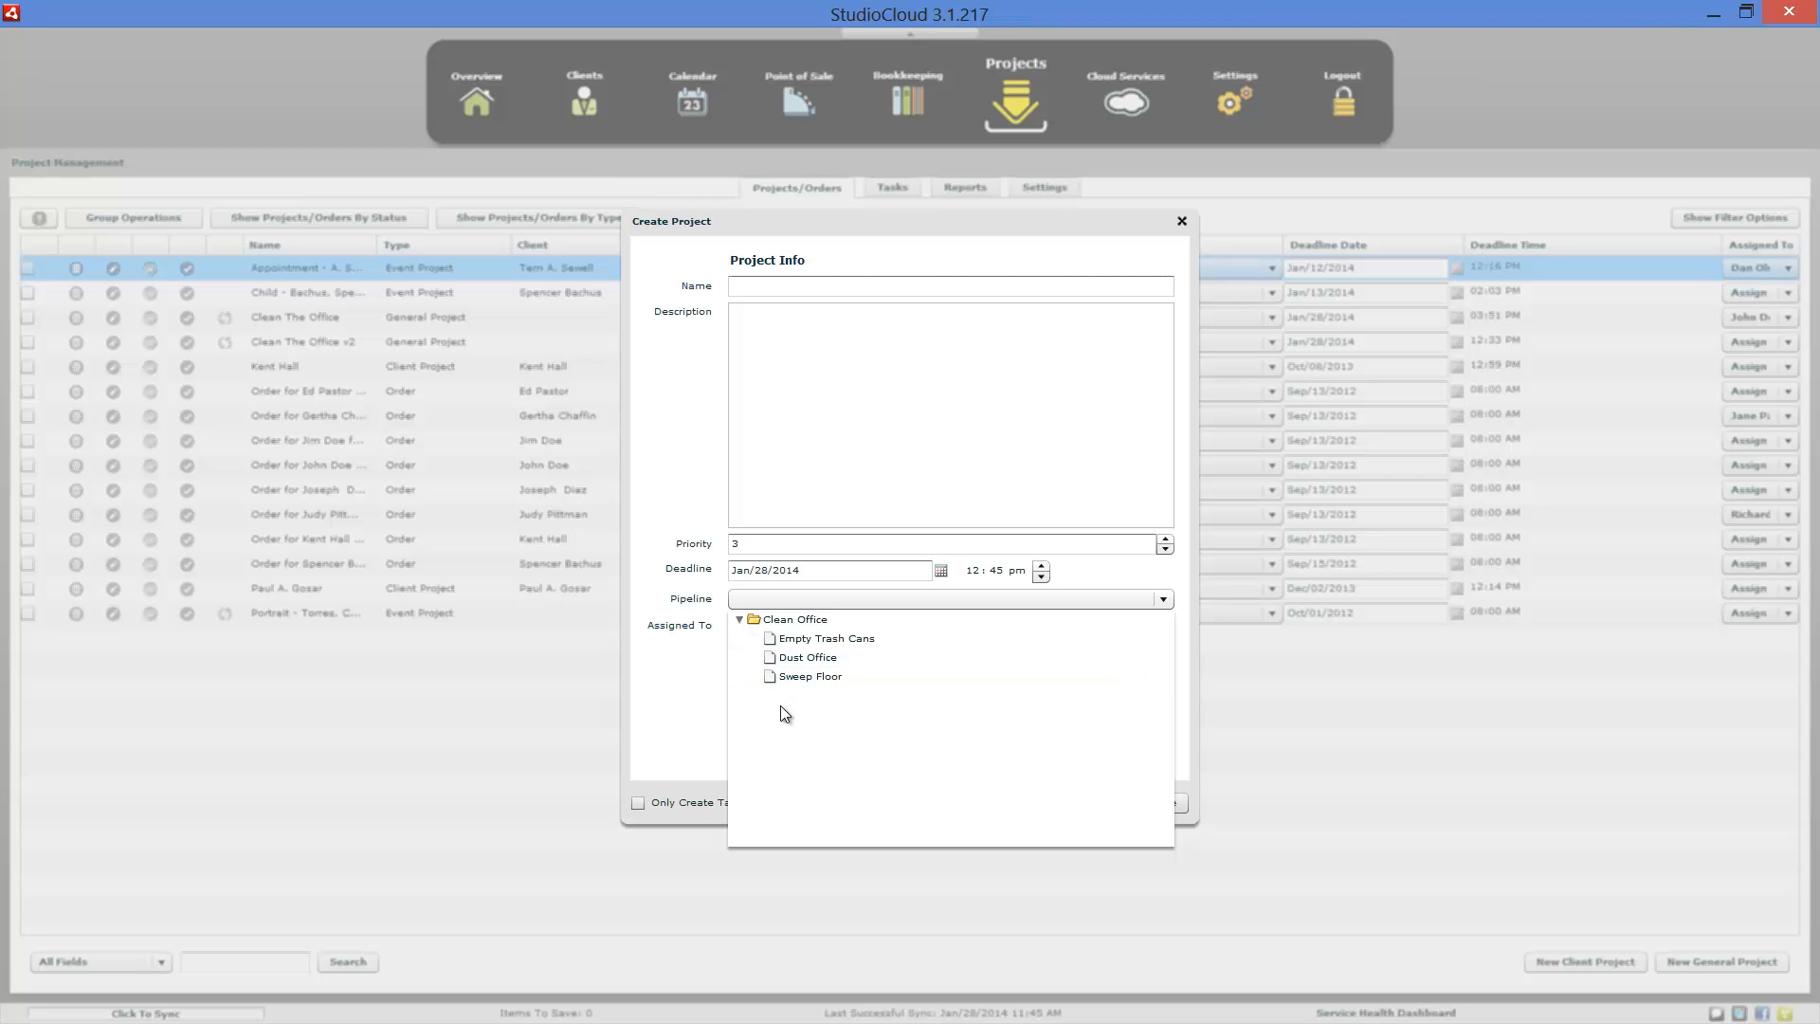
pyautogui.click(690, 719)
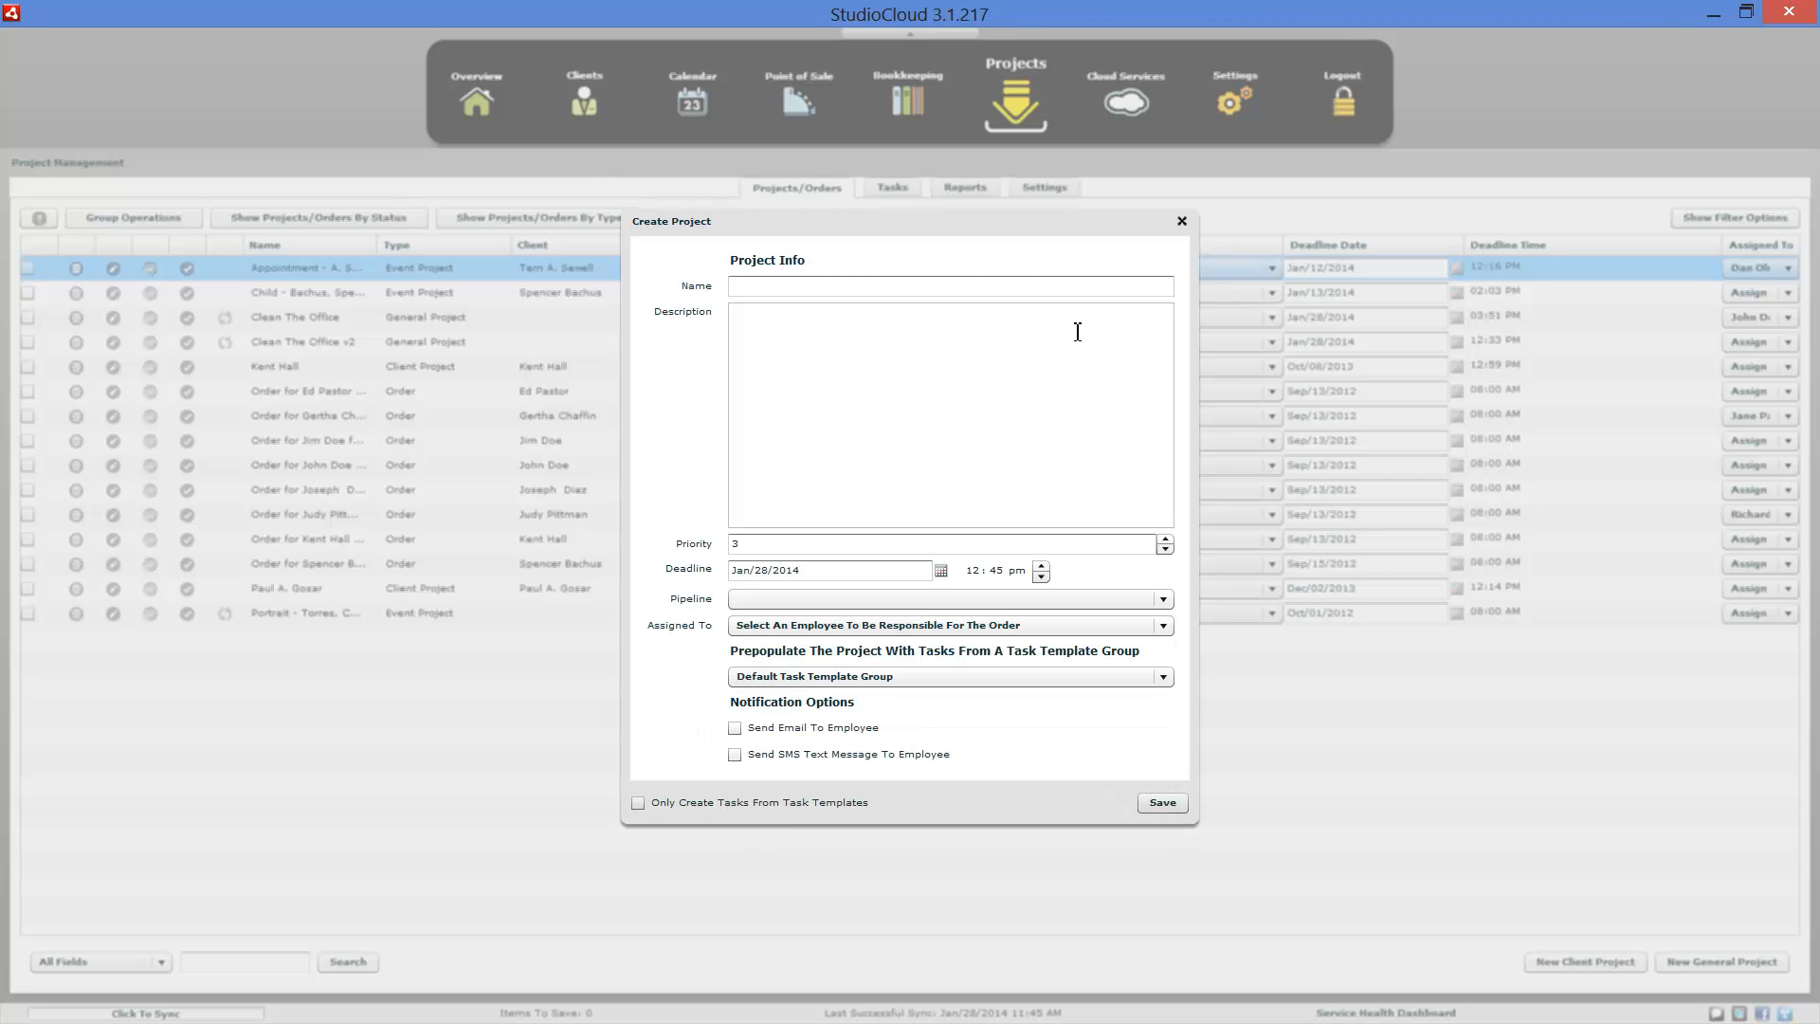
pyautogui.click(1182, 221)
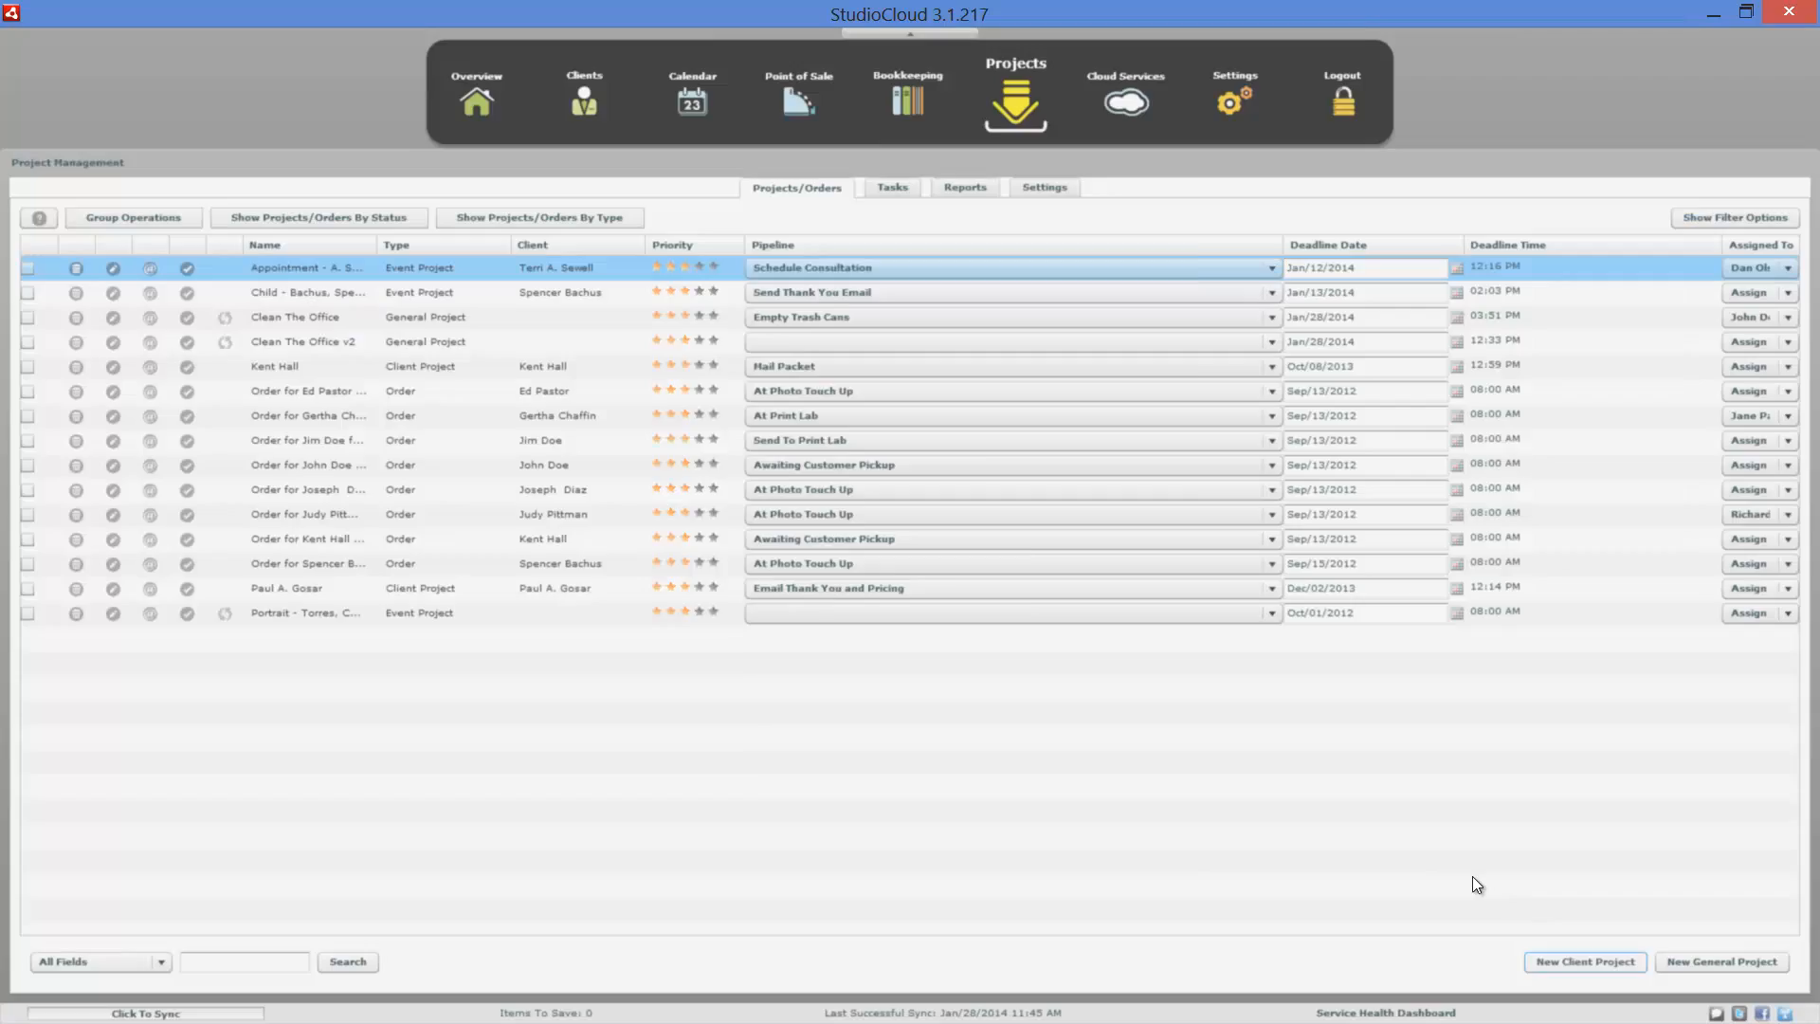
# - Start a new client project, view the pipelines it offers, and close the form without saving
pyautogui.click(1585, 961)
pyautogui.click(839, 545)
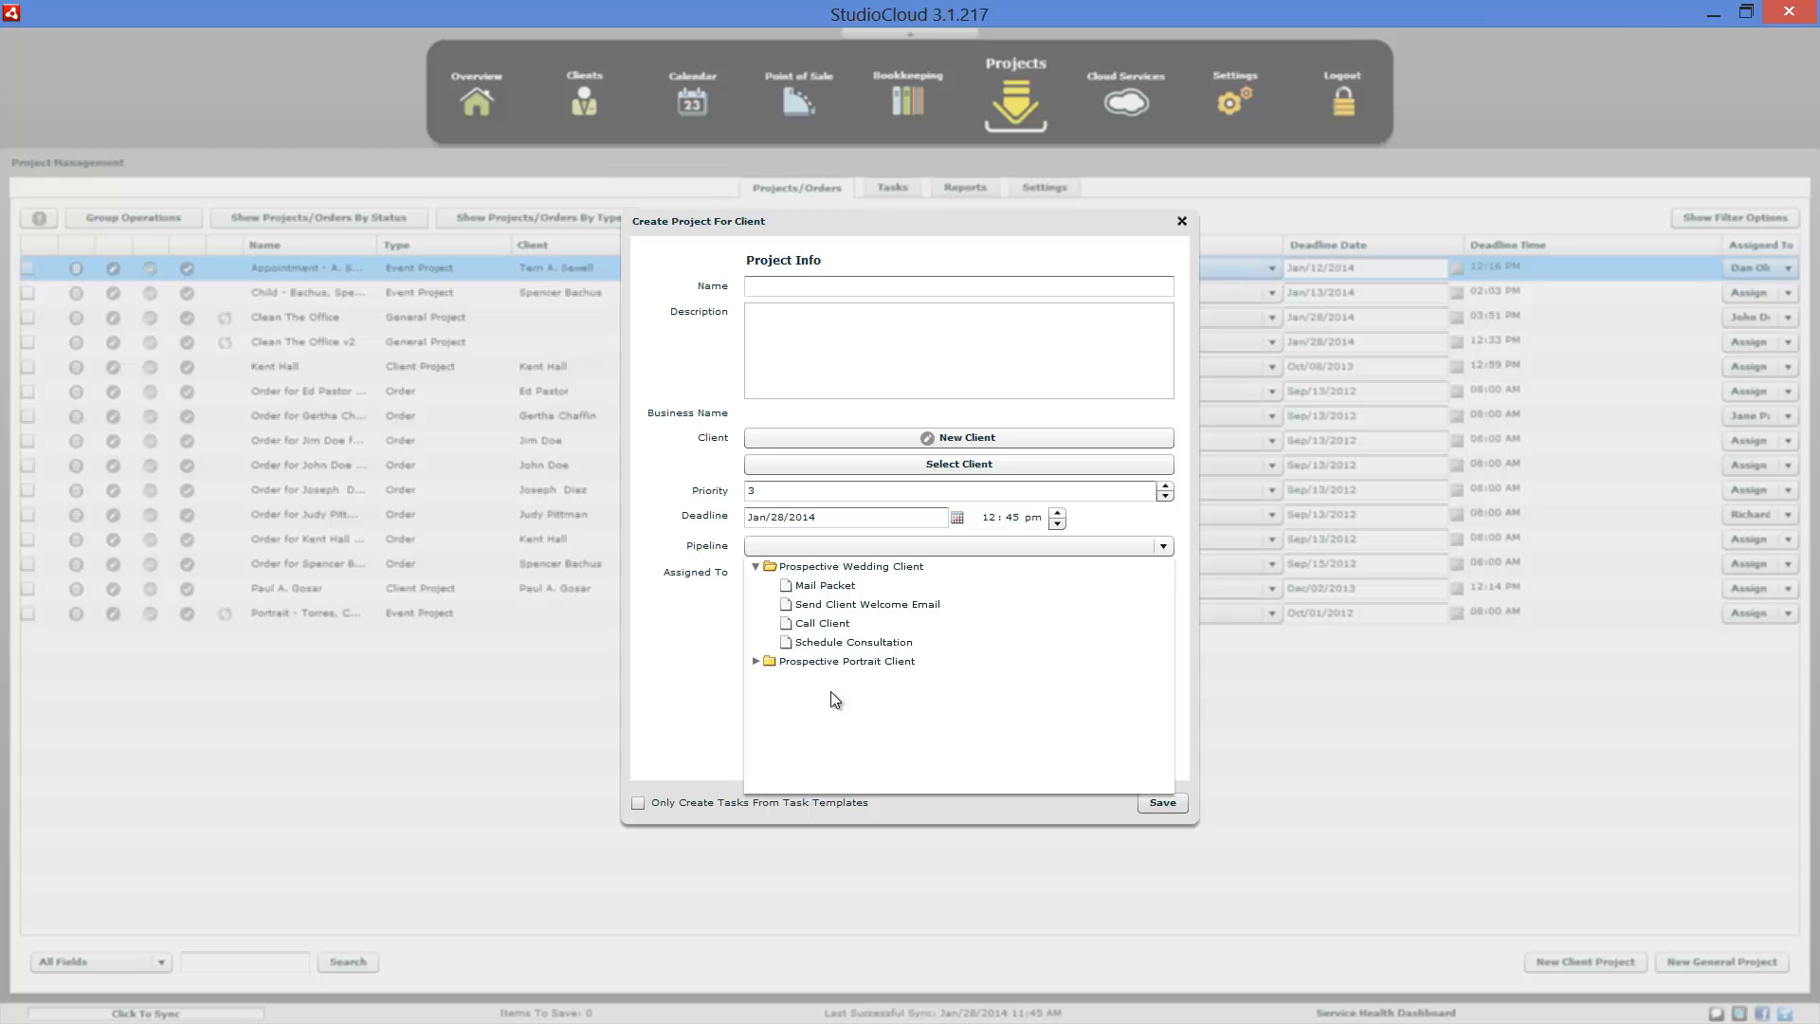
pyautogui.click(685, 694)
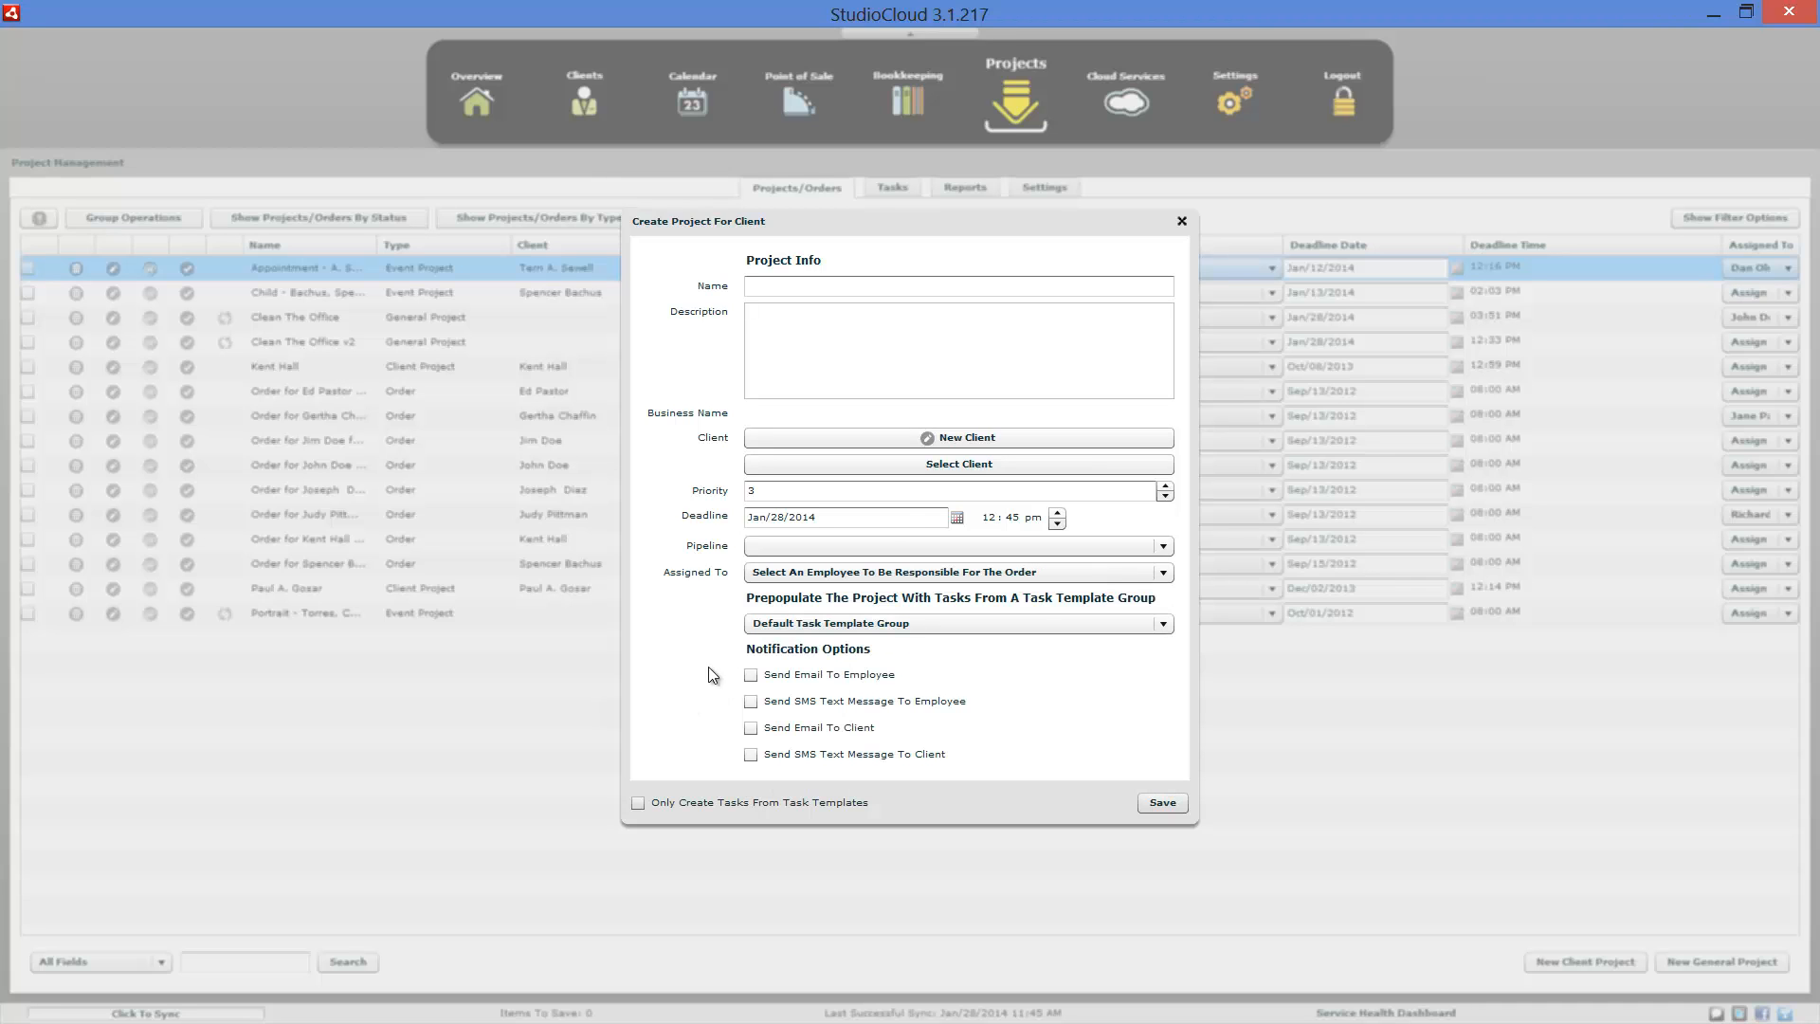
pyautogui.click(1183, 220)
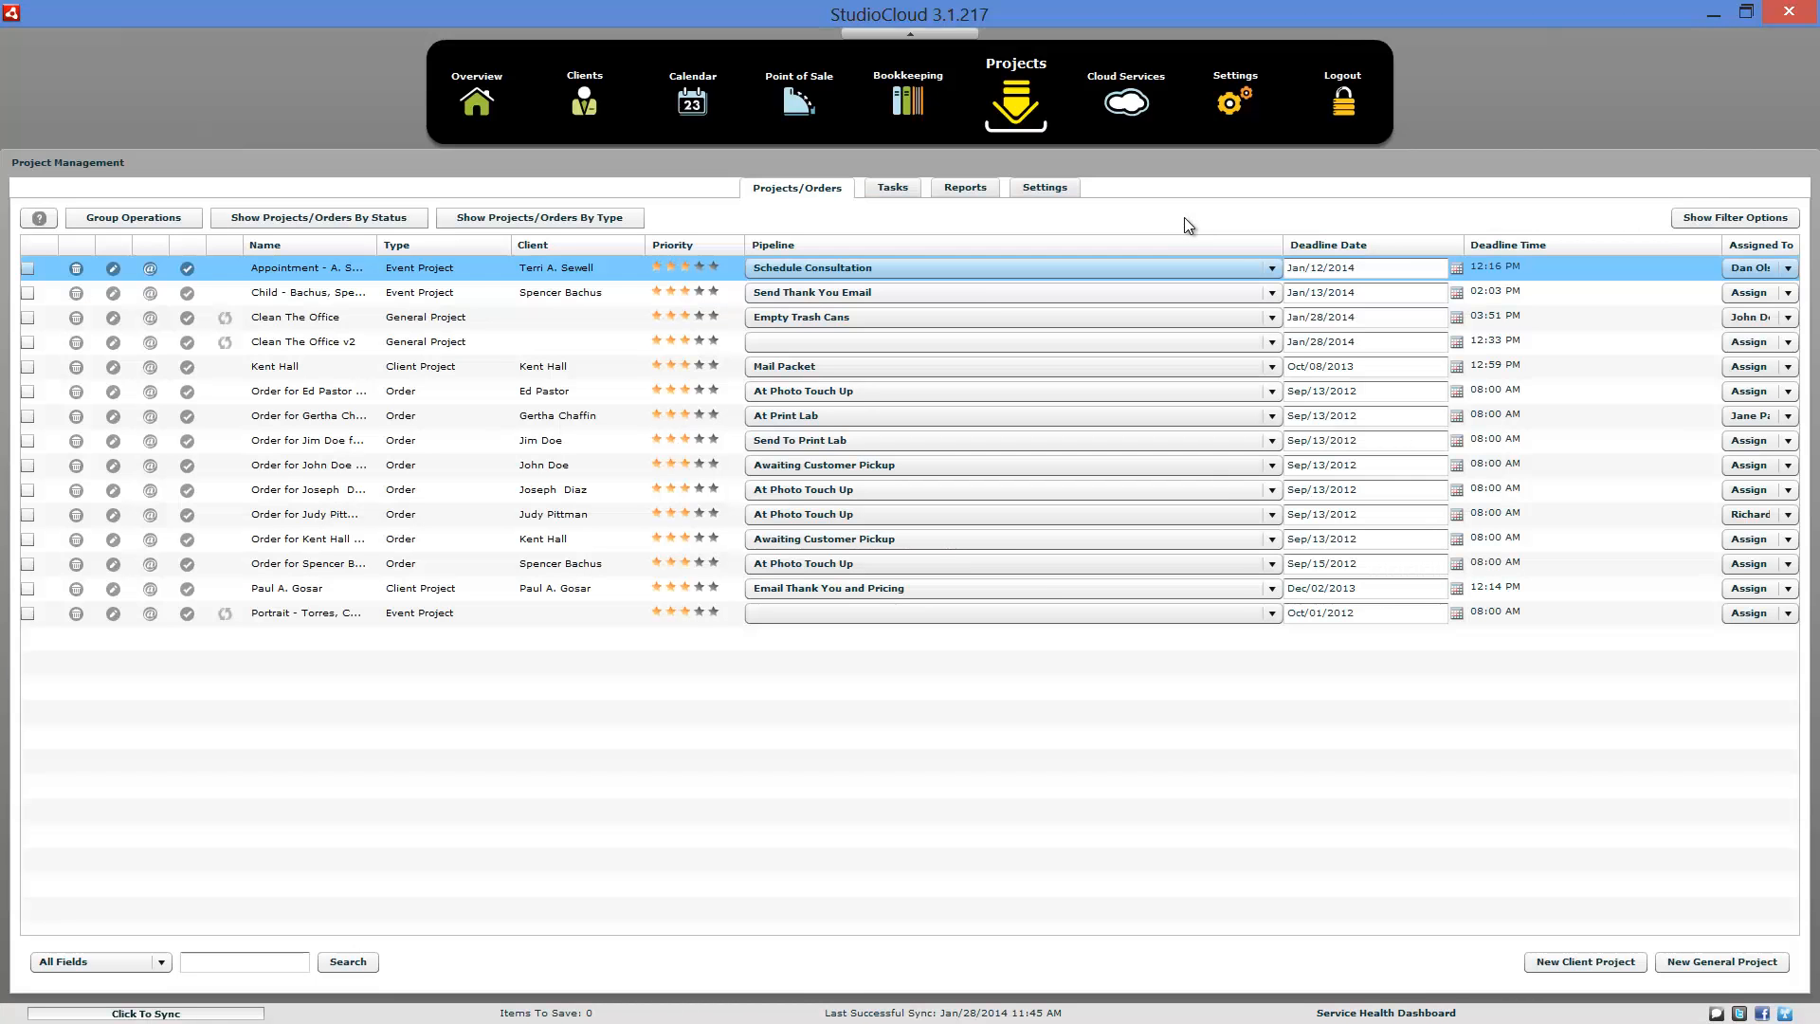
# - Reopen the project pipelines in the project settings to review which ones are defaults
pyautogui.click(1057, 193)
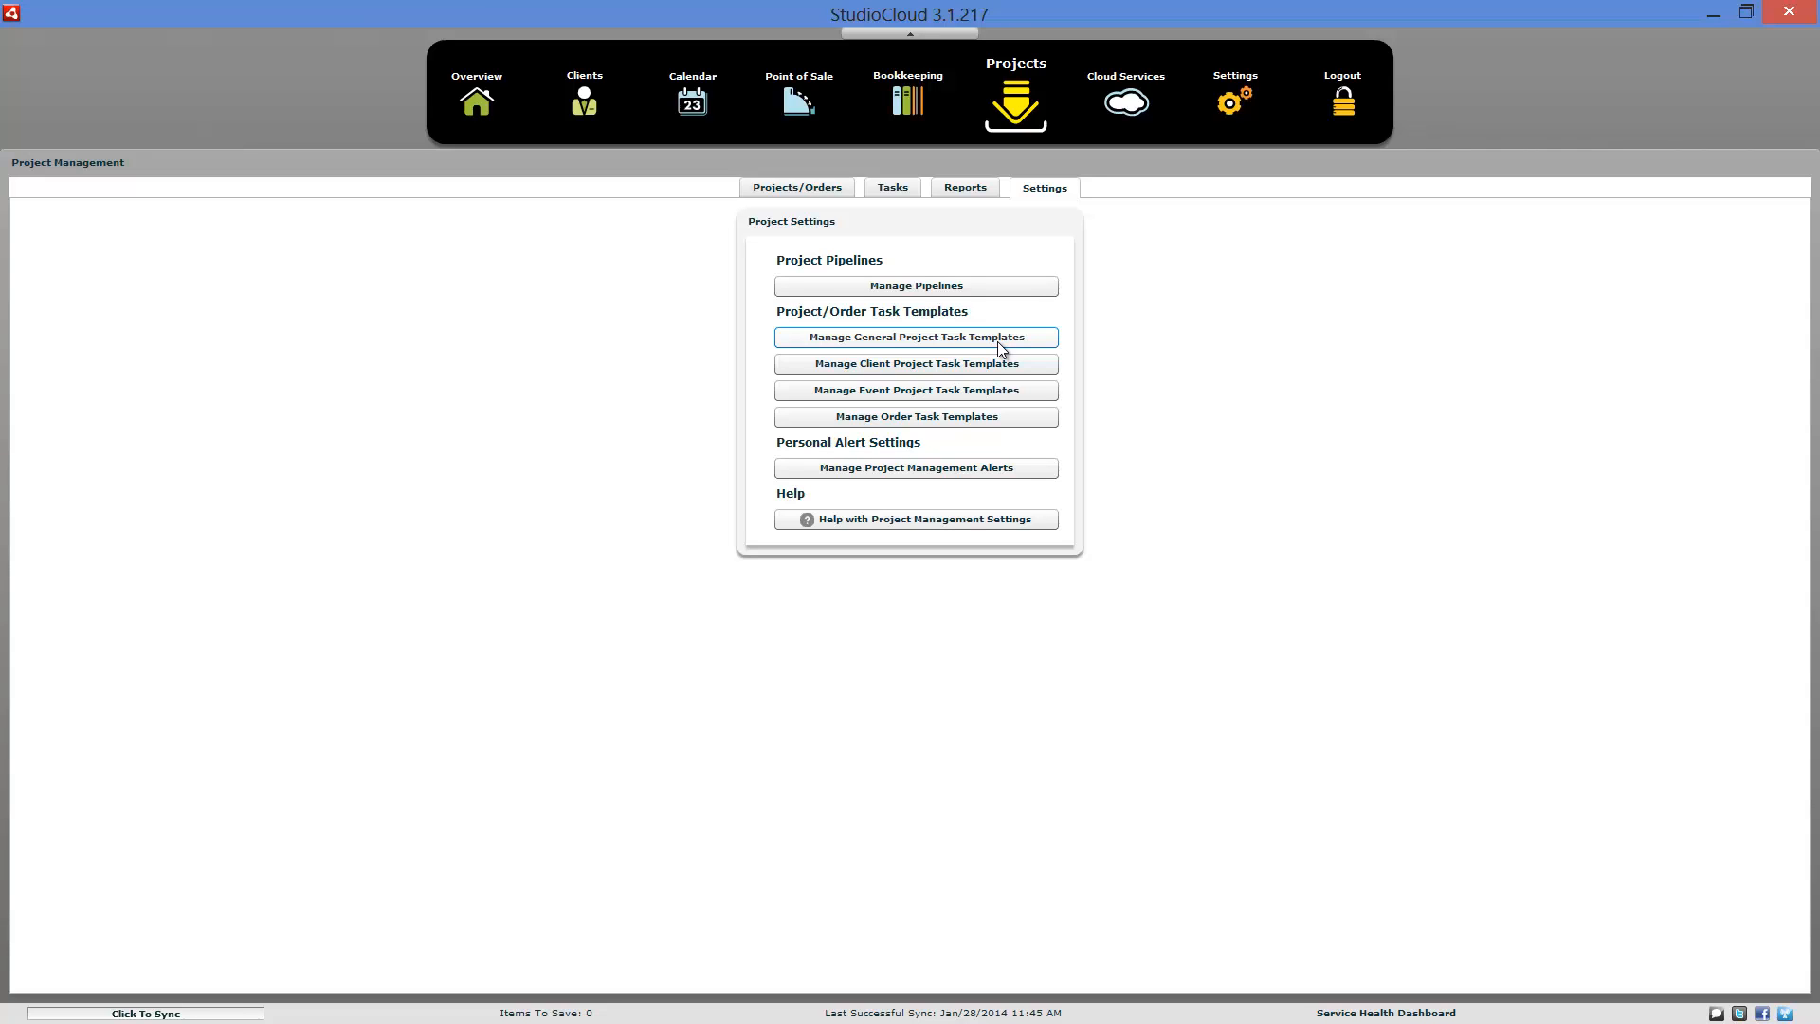
pyautogui.click(1023, 286)
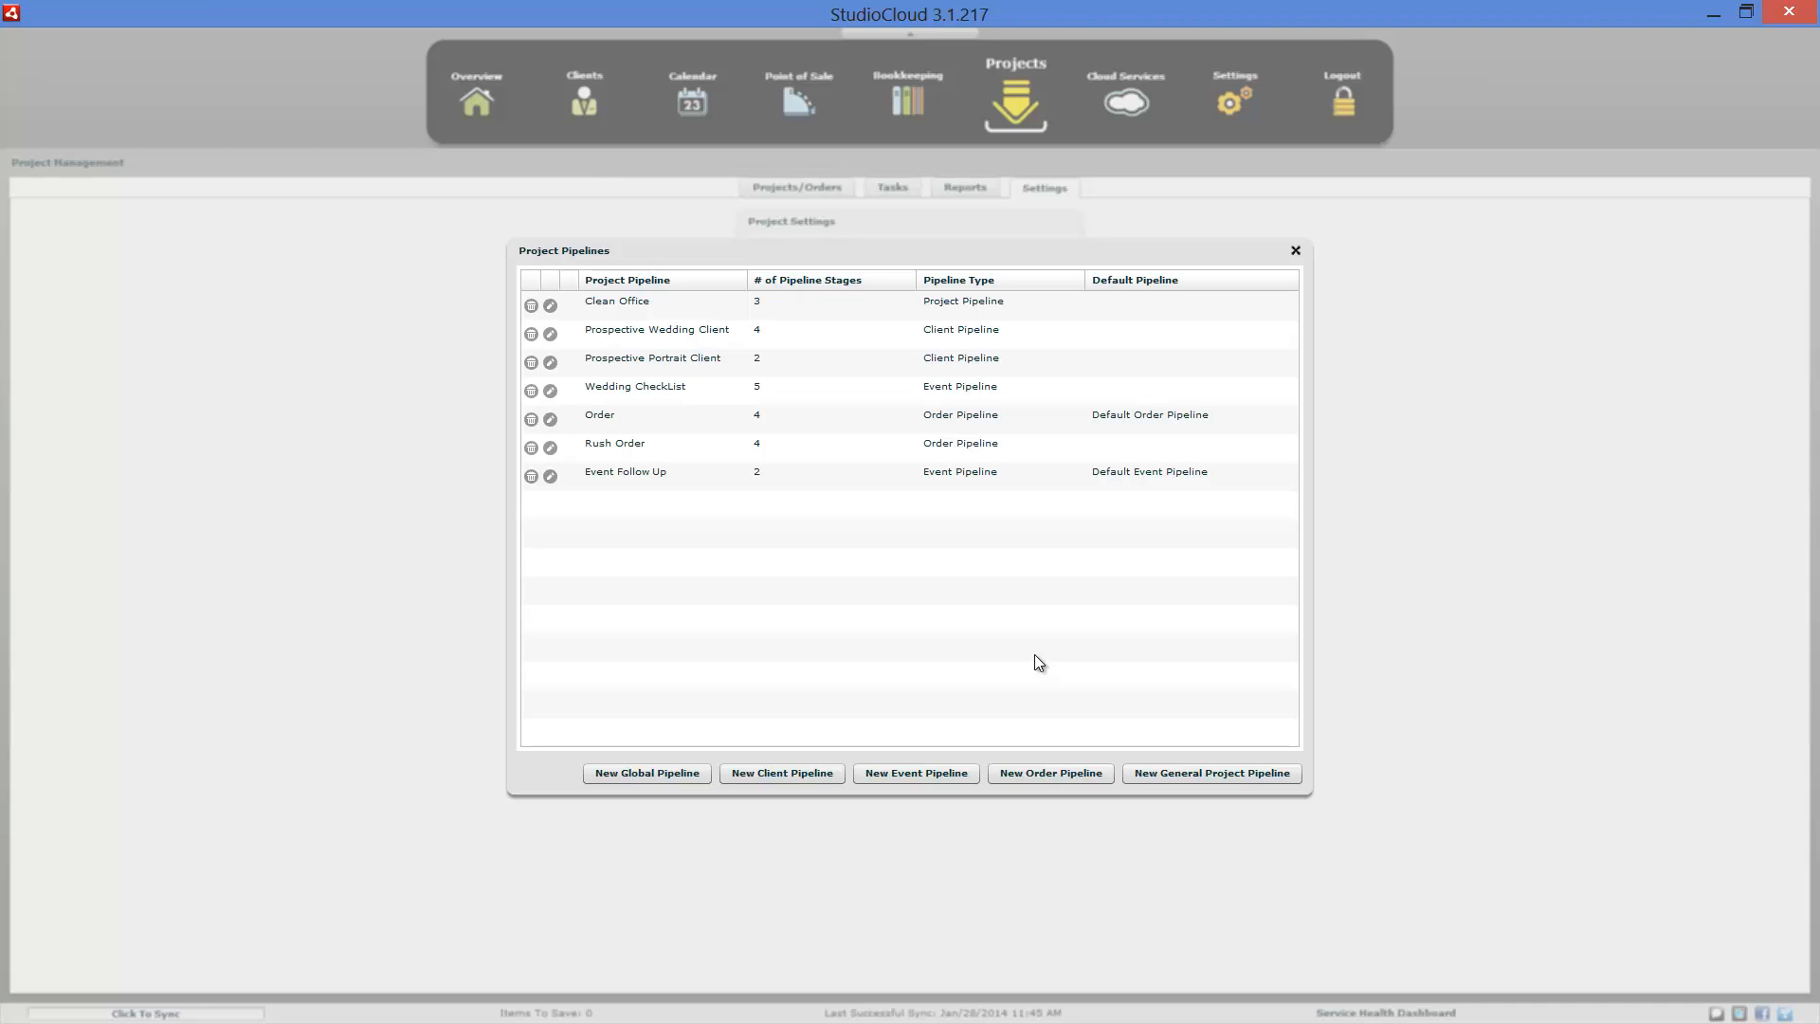
pyautogui.hotkey('alt', 'Tab')
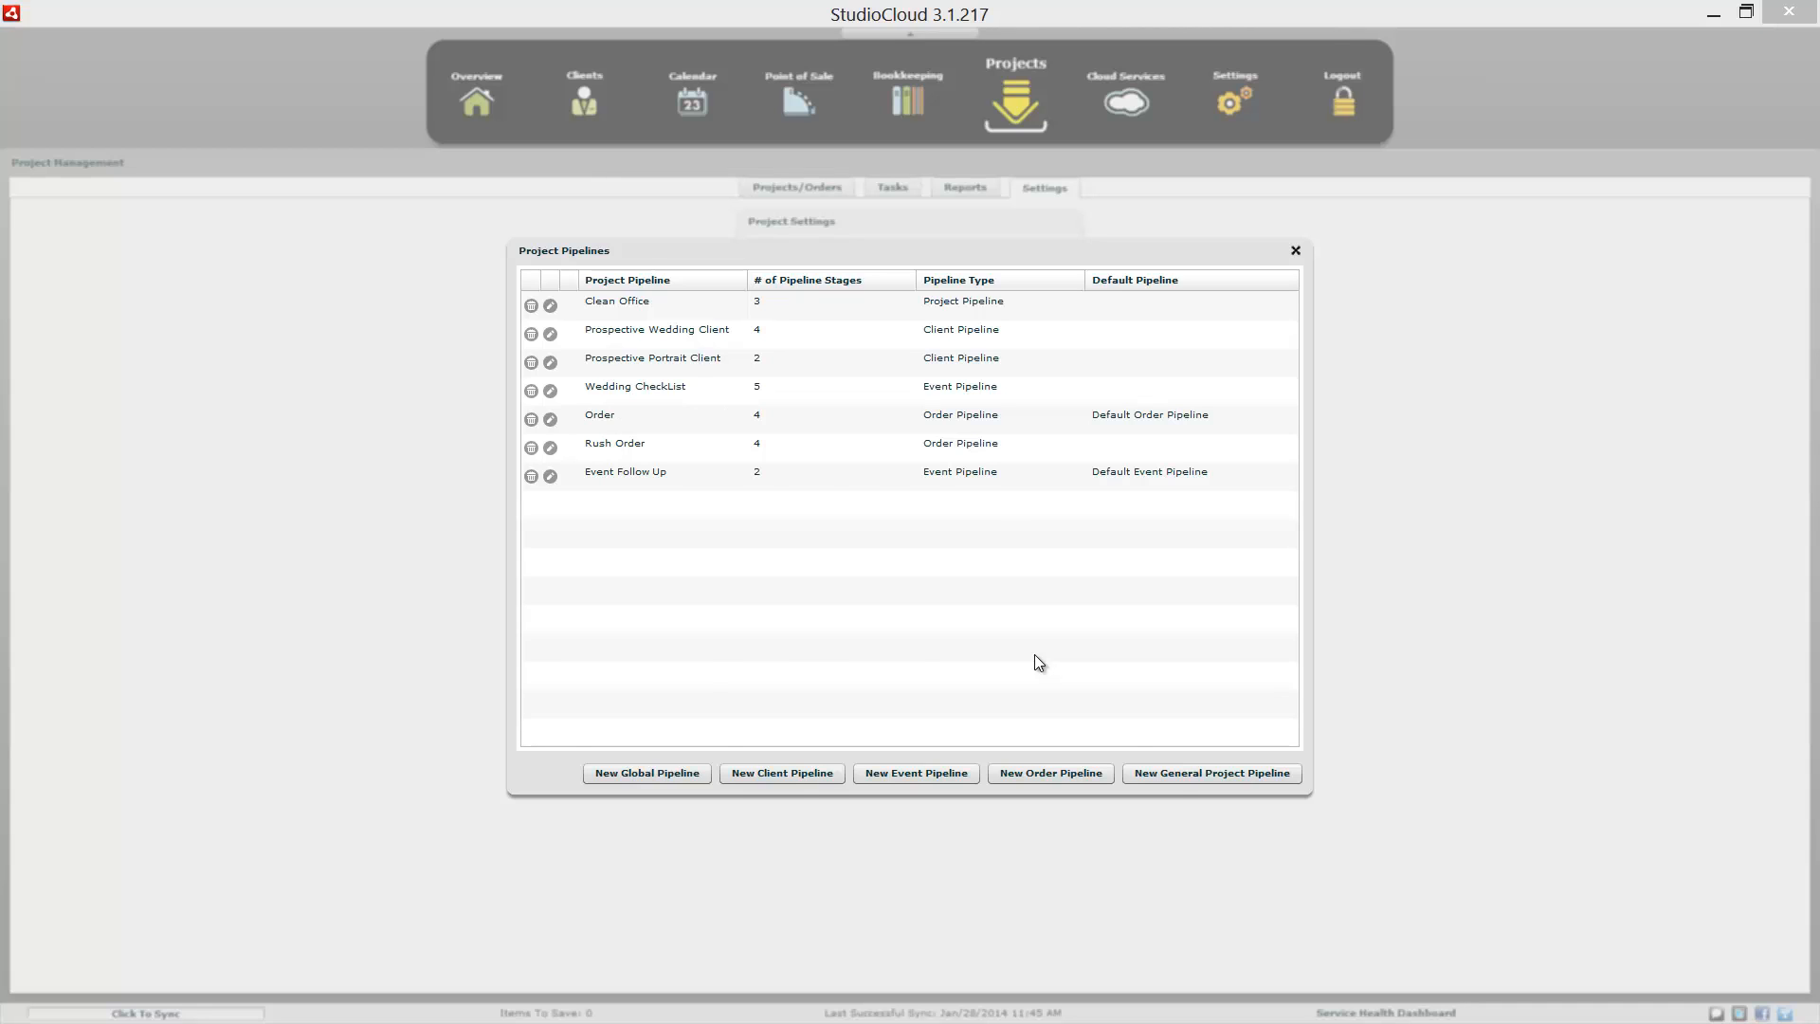
pyautogui.press('Right')
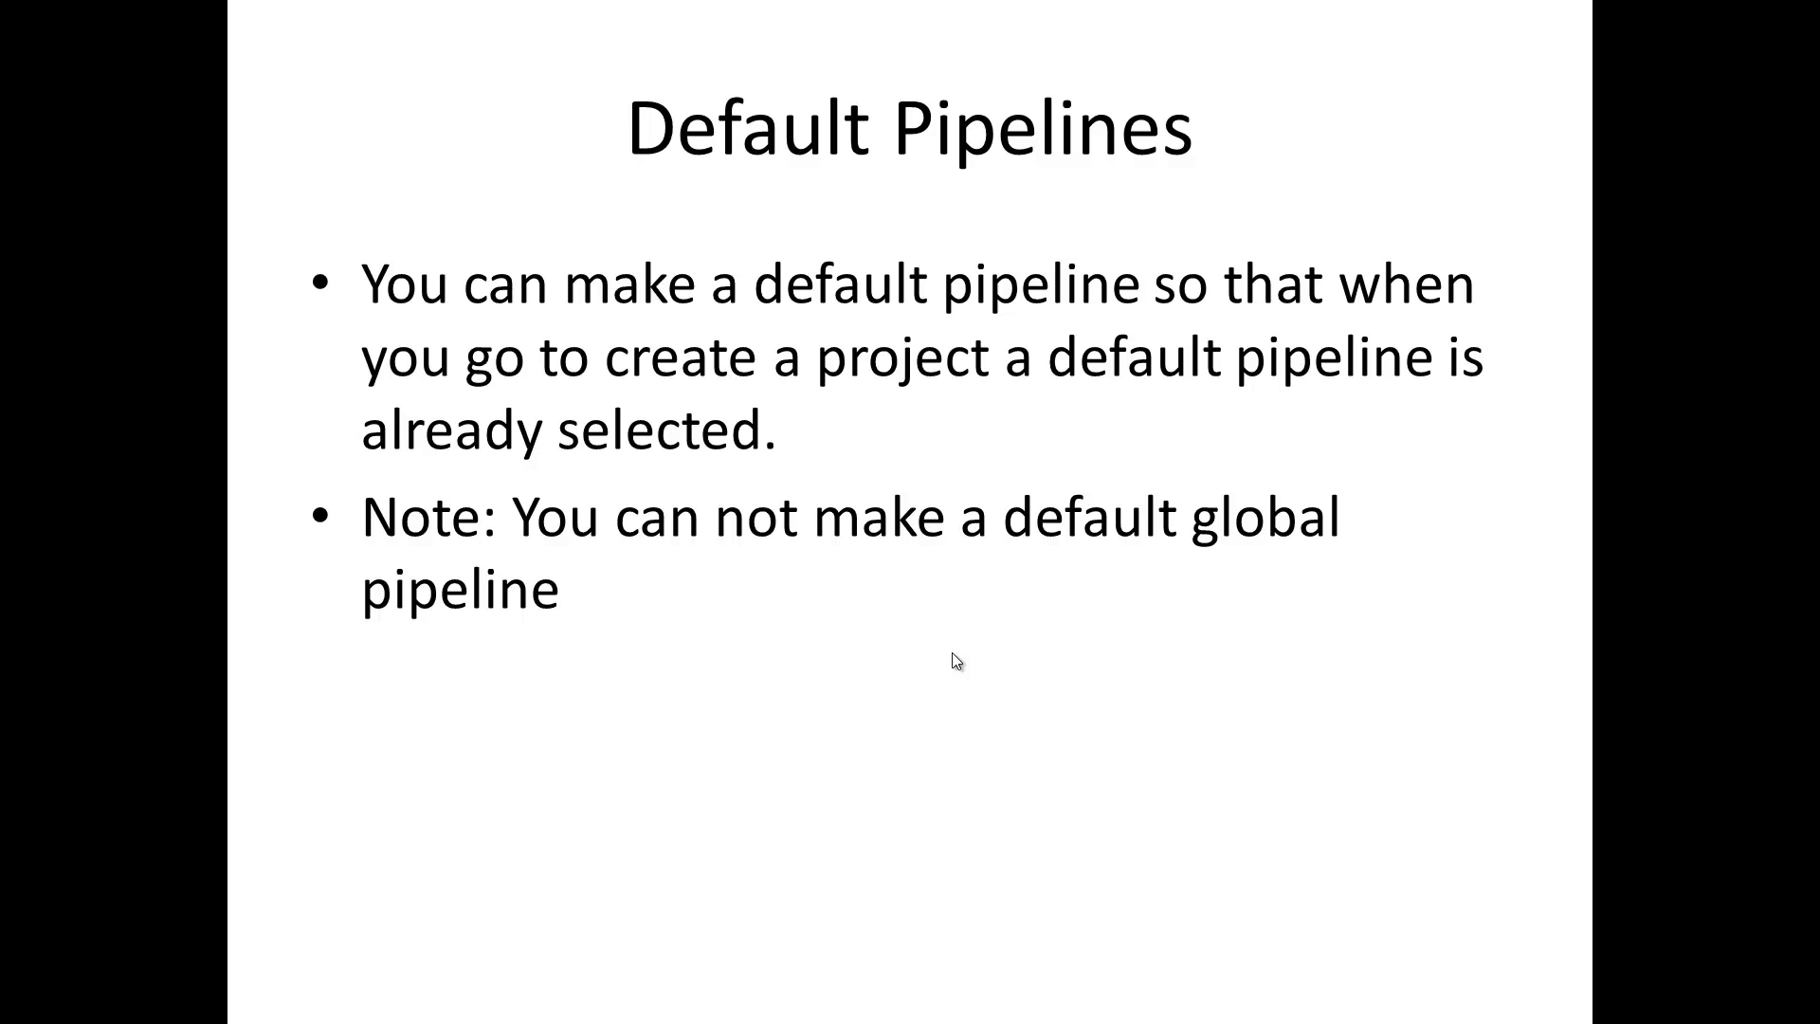
pyautogui.hotkey('alt', 'Tab')
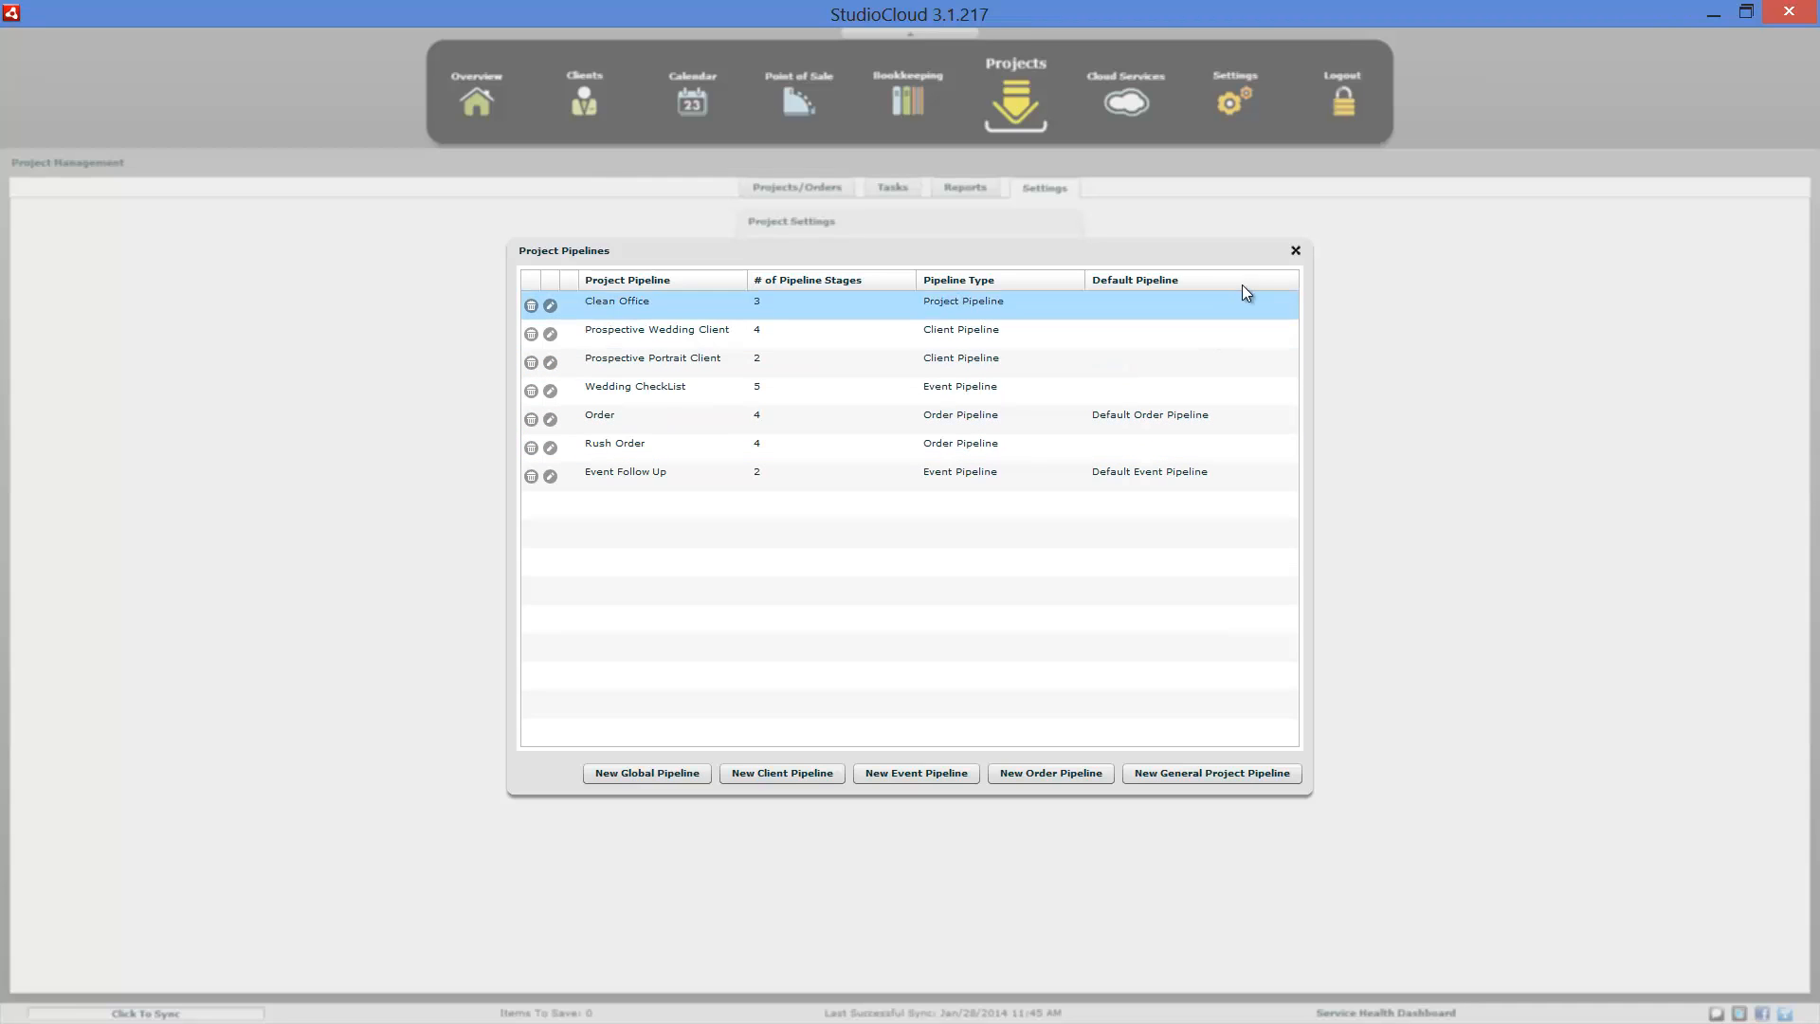
# - Check the preselected pipeline in a new order from the third invoice and a new project for the first calendar event, saving neither
pyautogui.click(1295, 251)
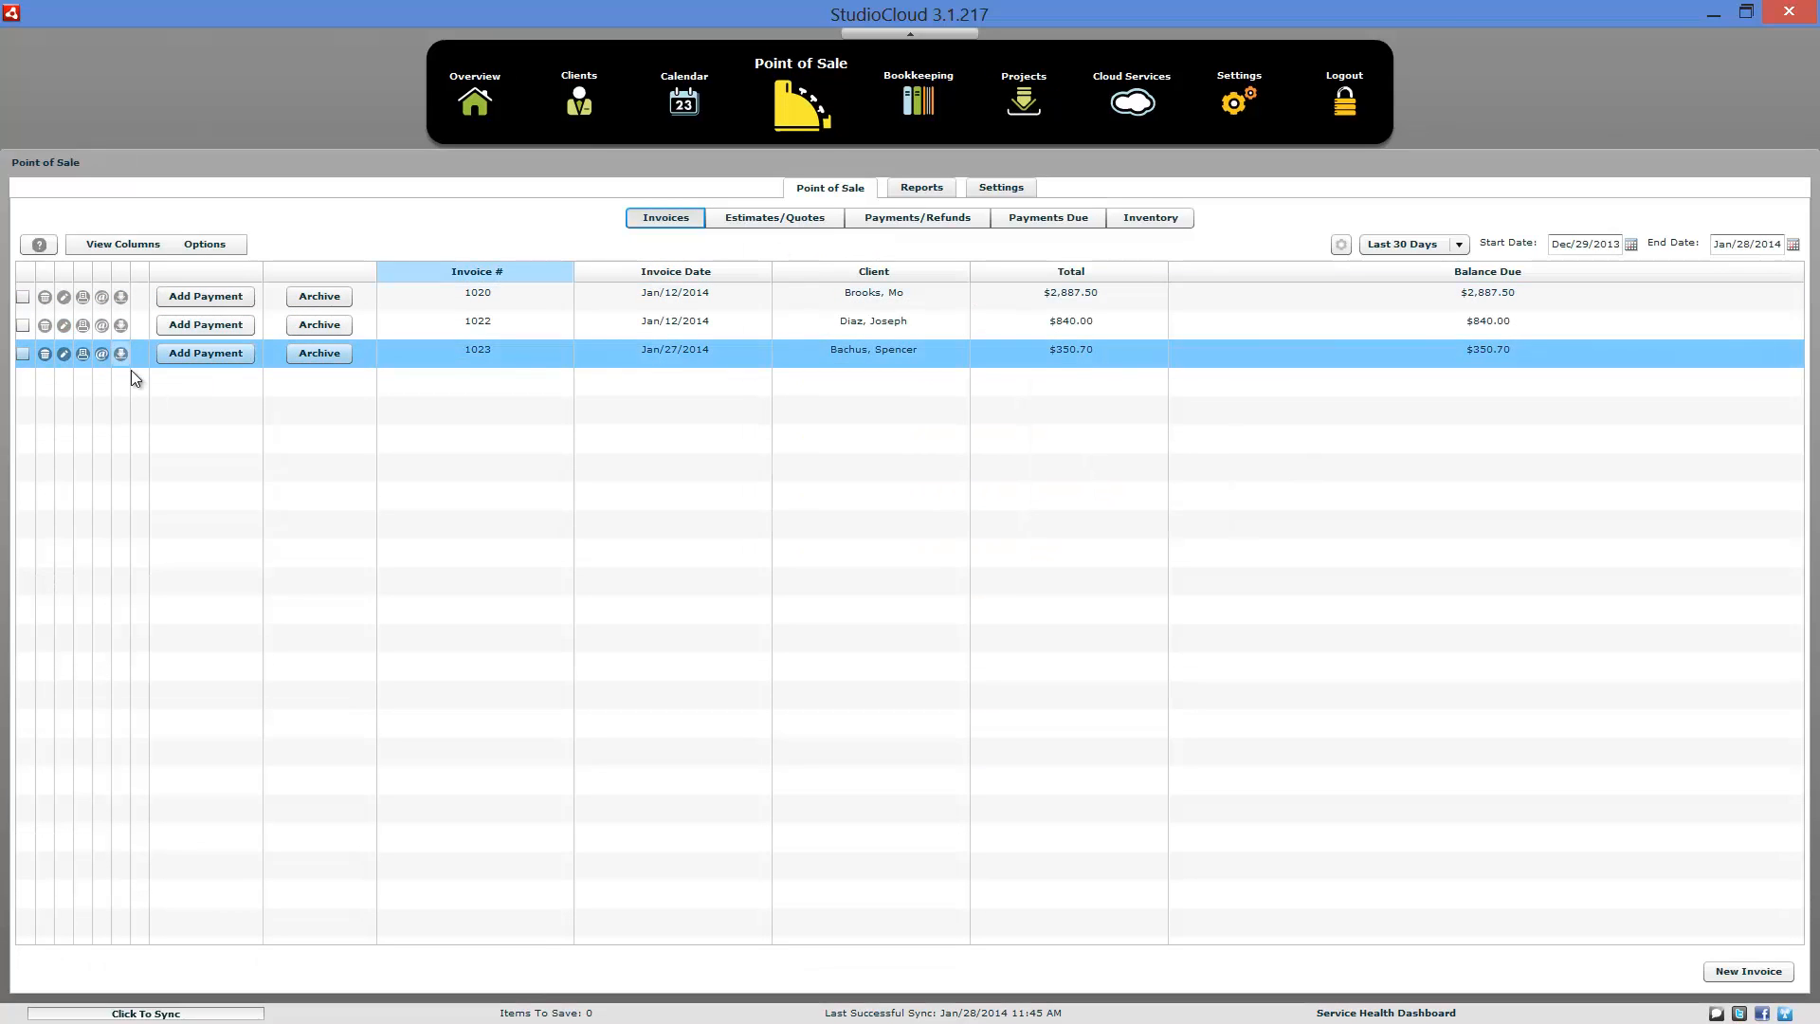
pyautogui.click(122, 357)
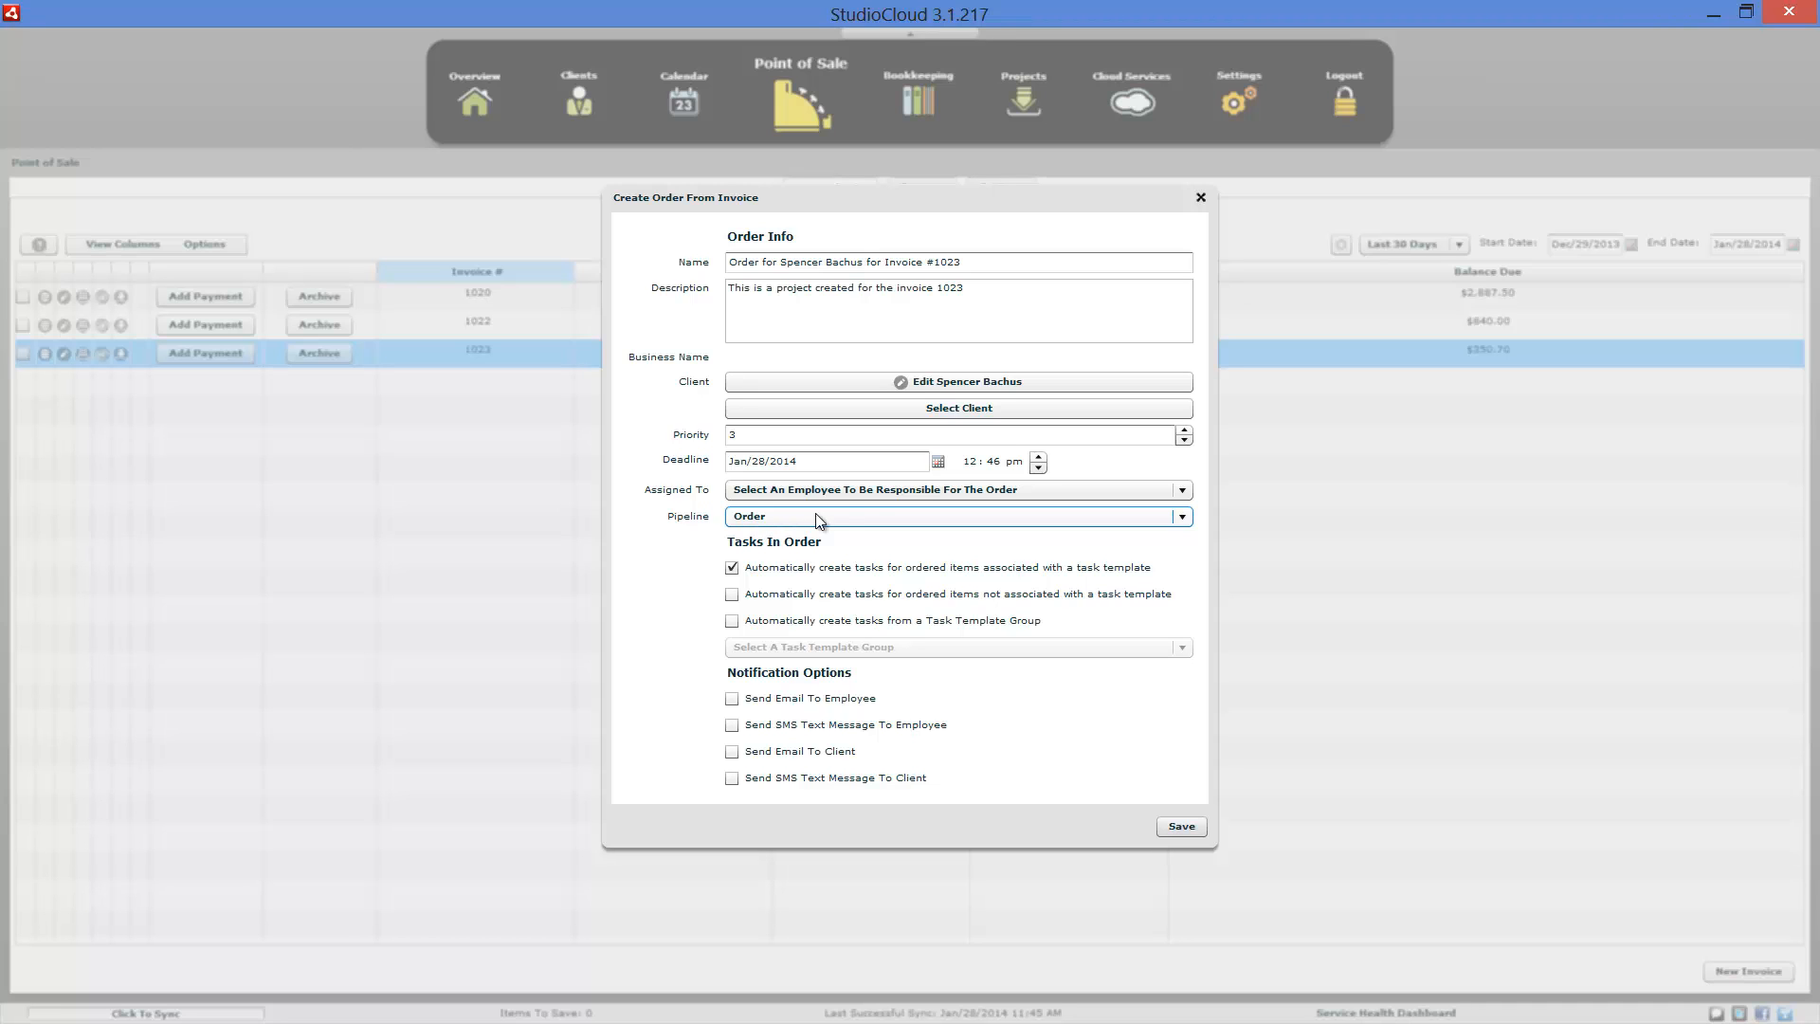
pyautogui.click(1201, 197)
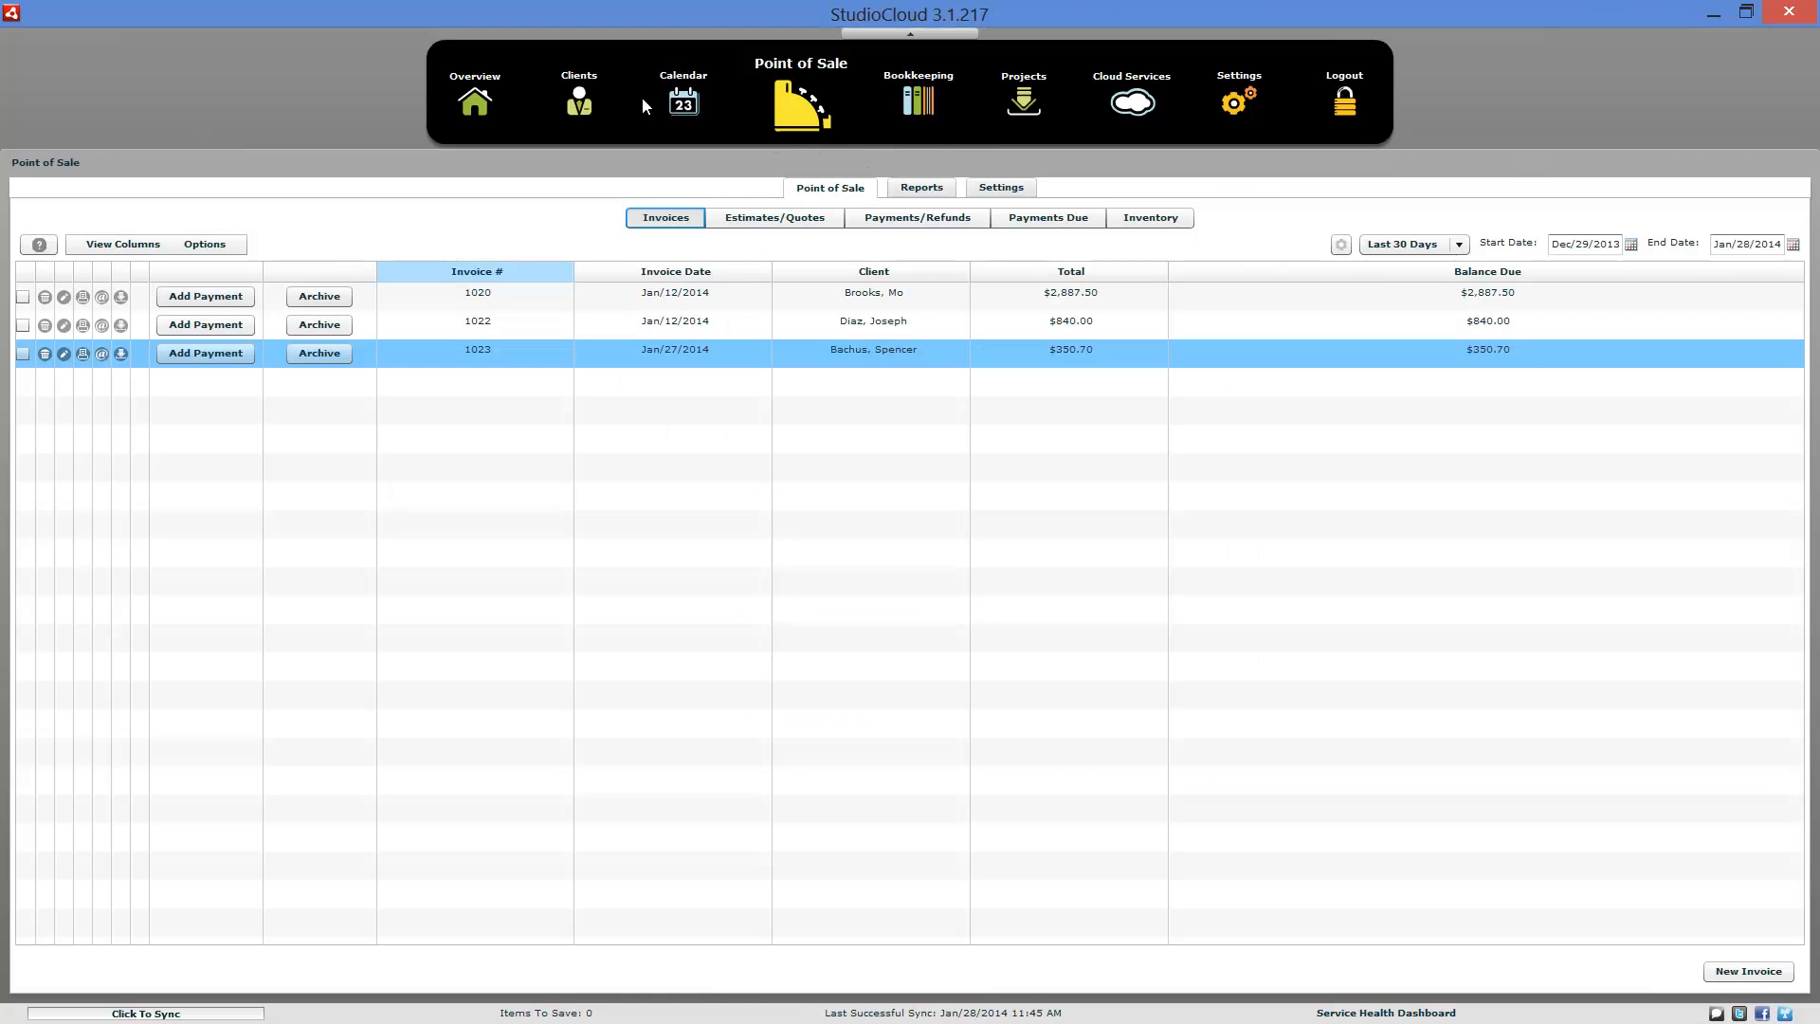
pyautogui.click(683, 99)
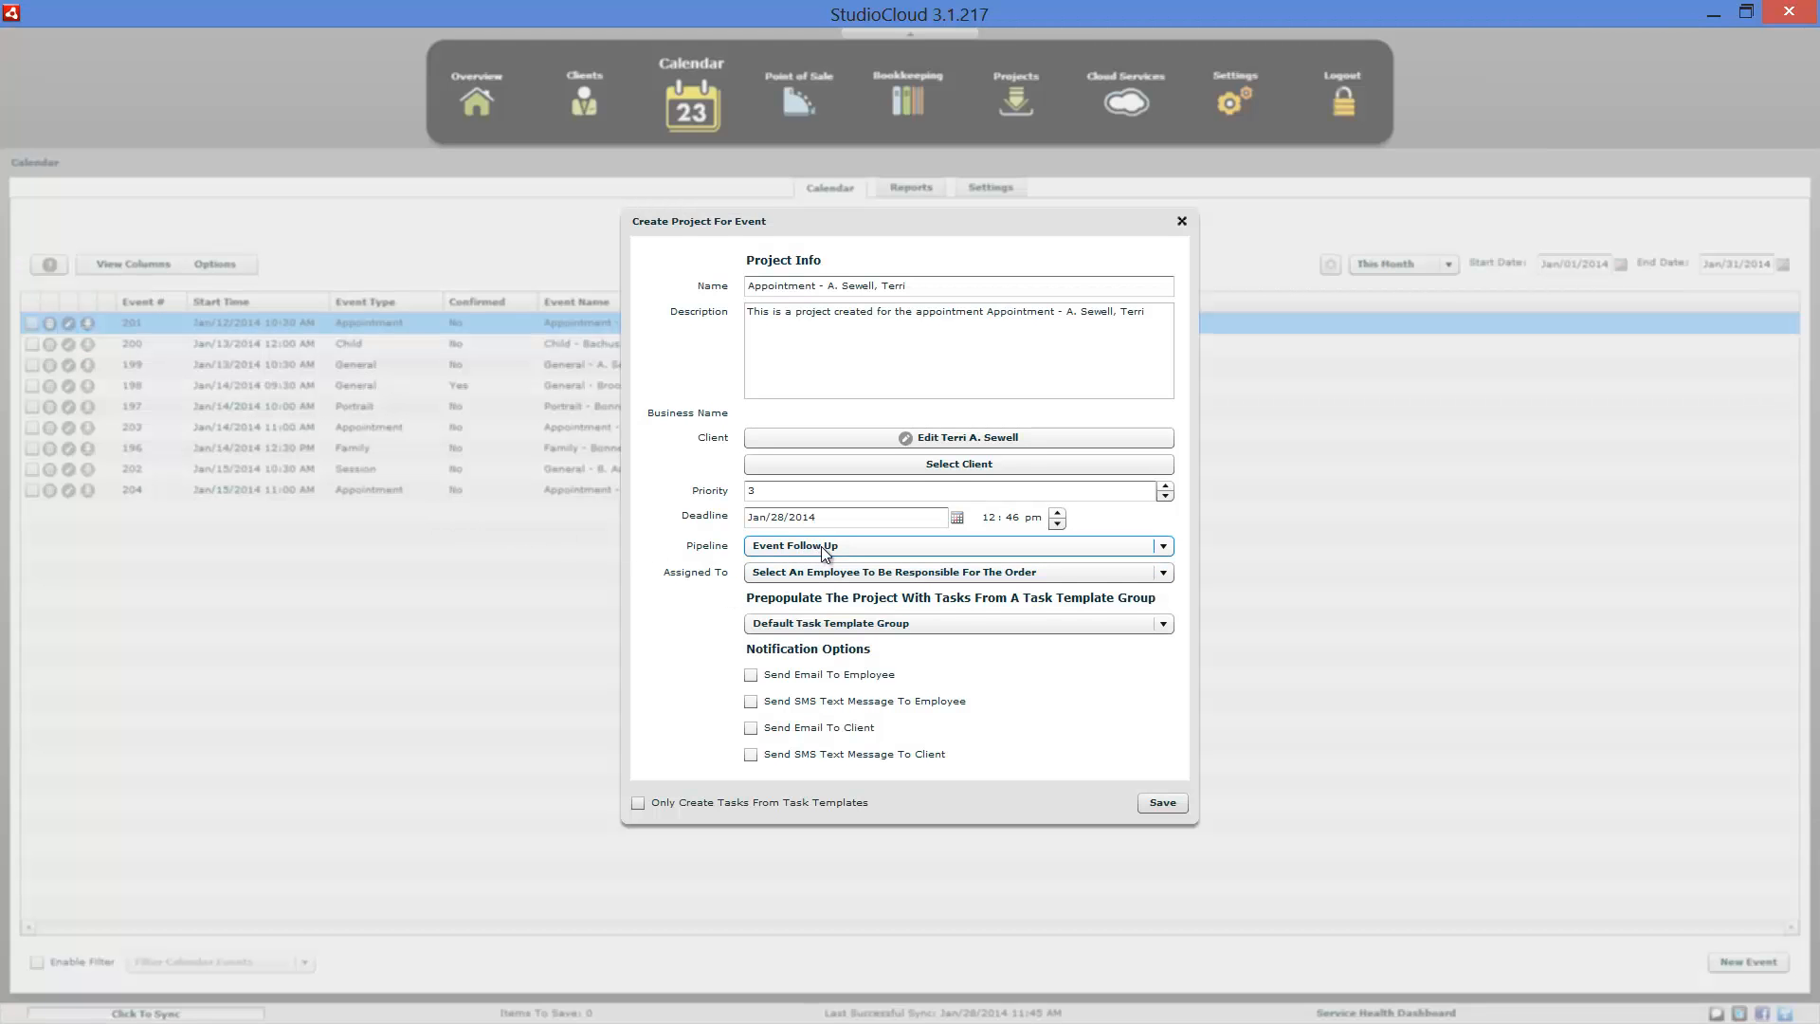
pyautogui.click(1182, 221)
# - Return to the projects/orders list, check a new general project for a default pipeline, and close the form without saving
pyautogui.click(1014, 102)
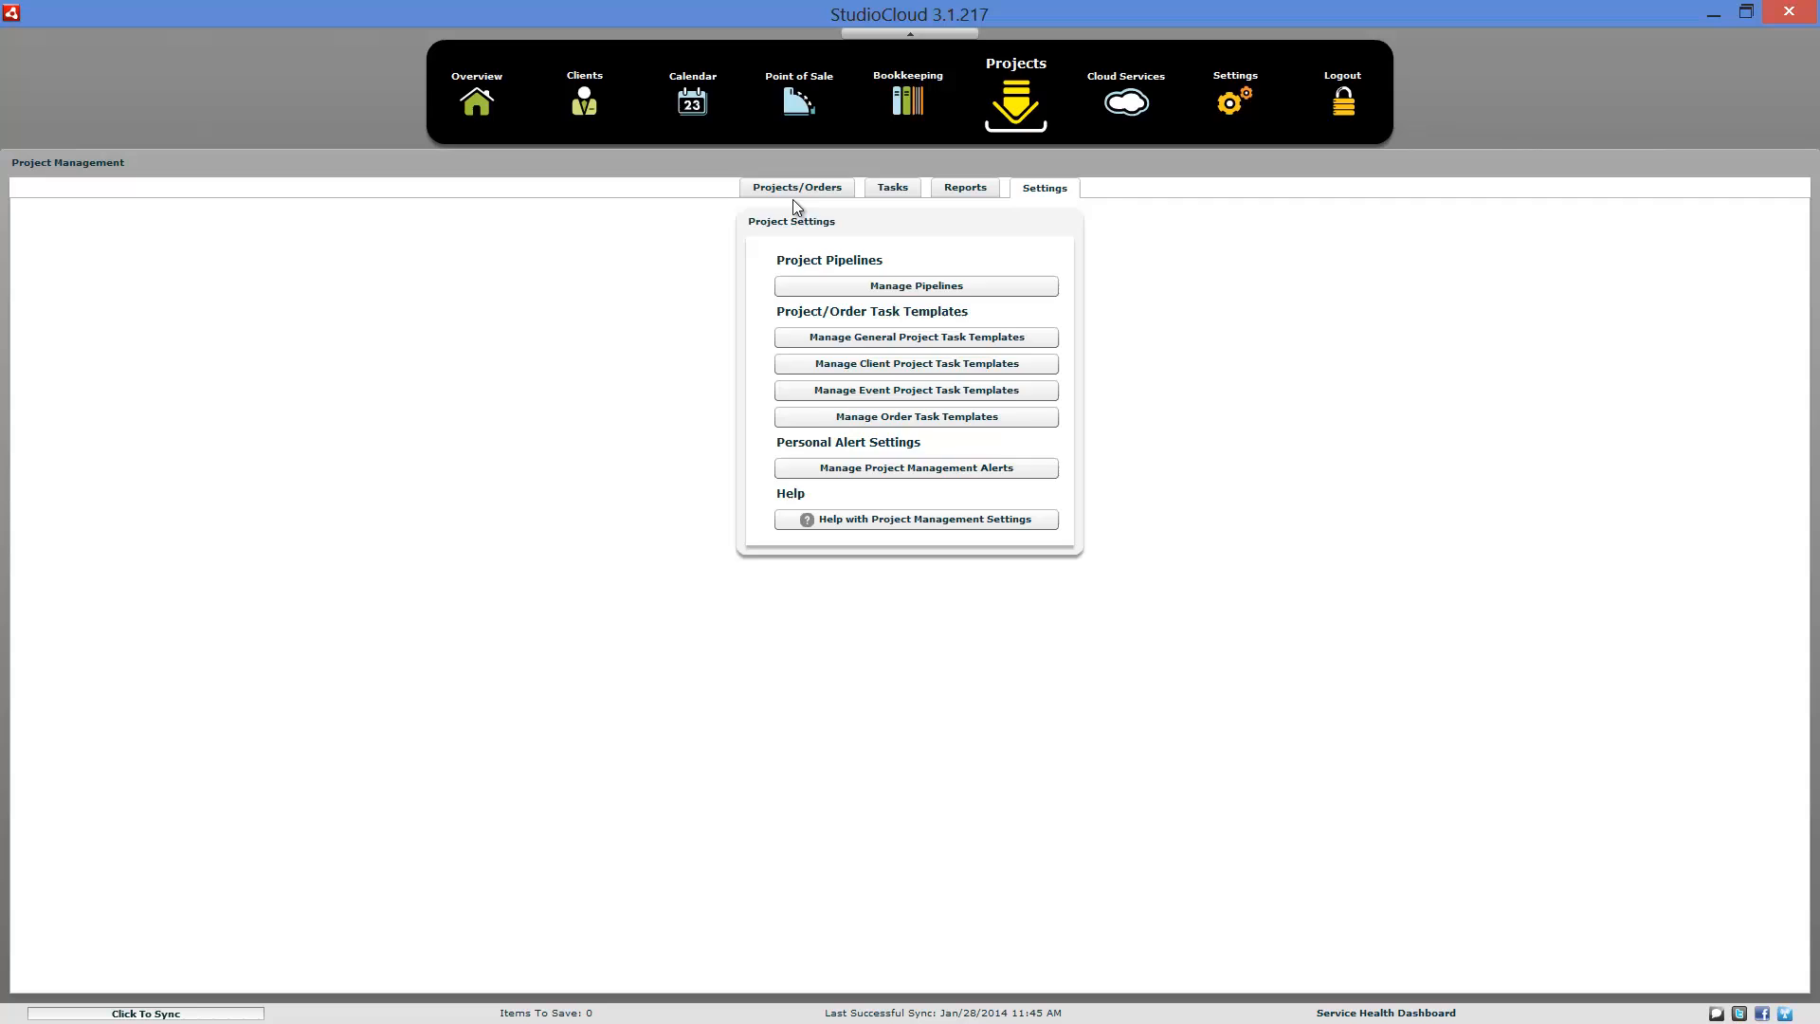
pyautogui.click(795, 188)
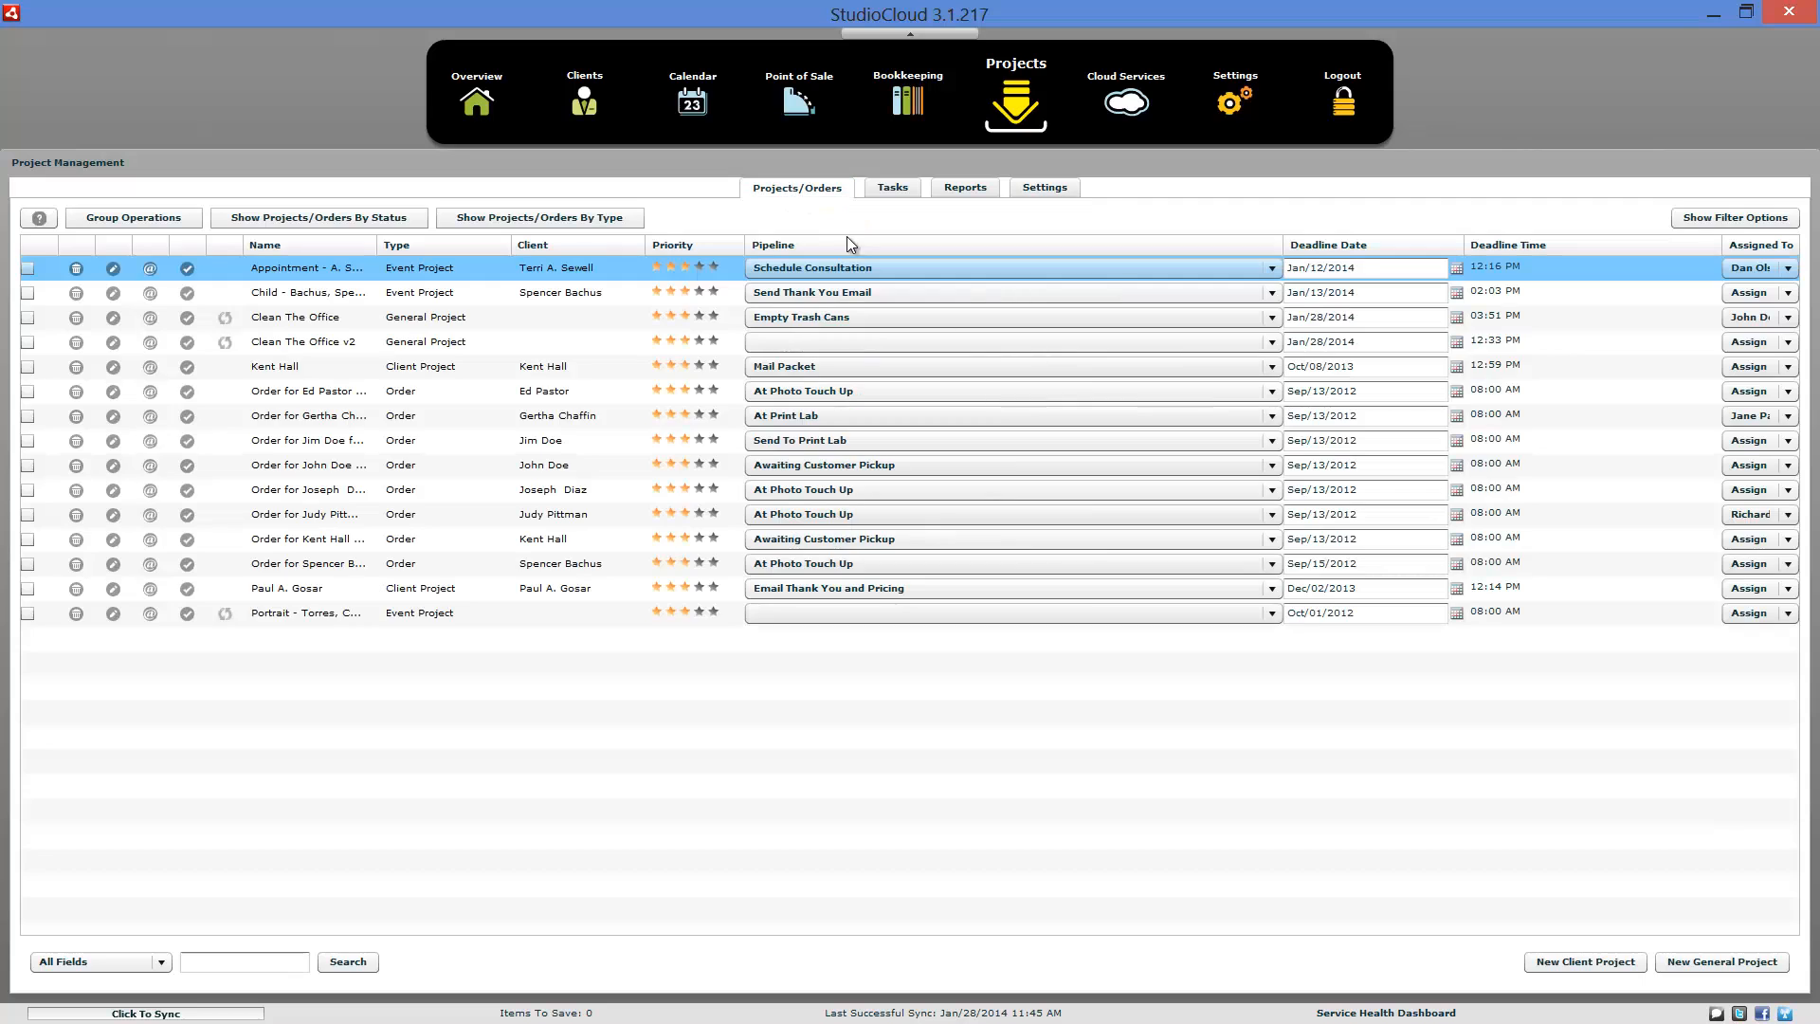
pyautogui.click(1680, 960)
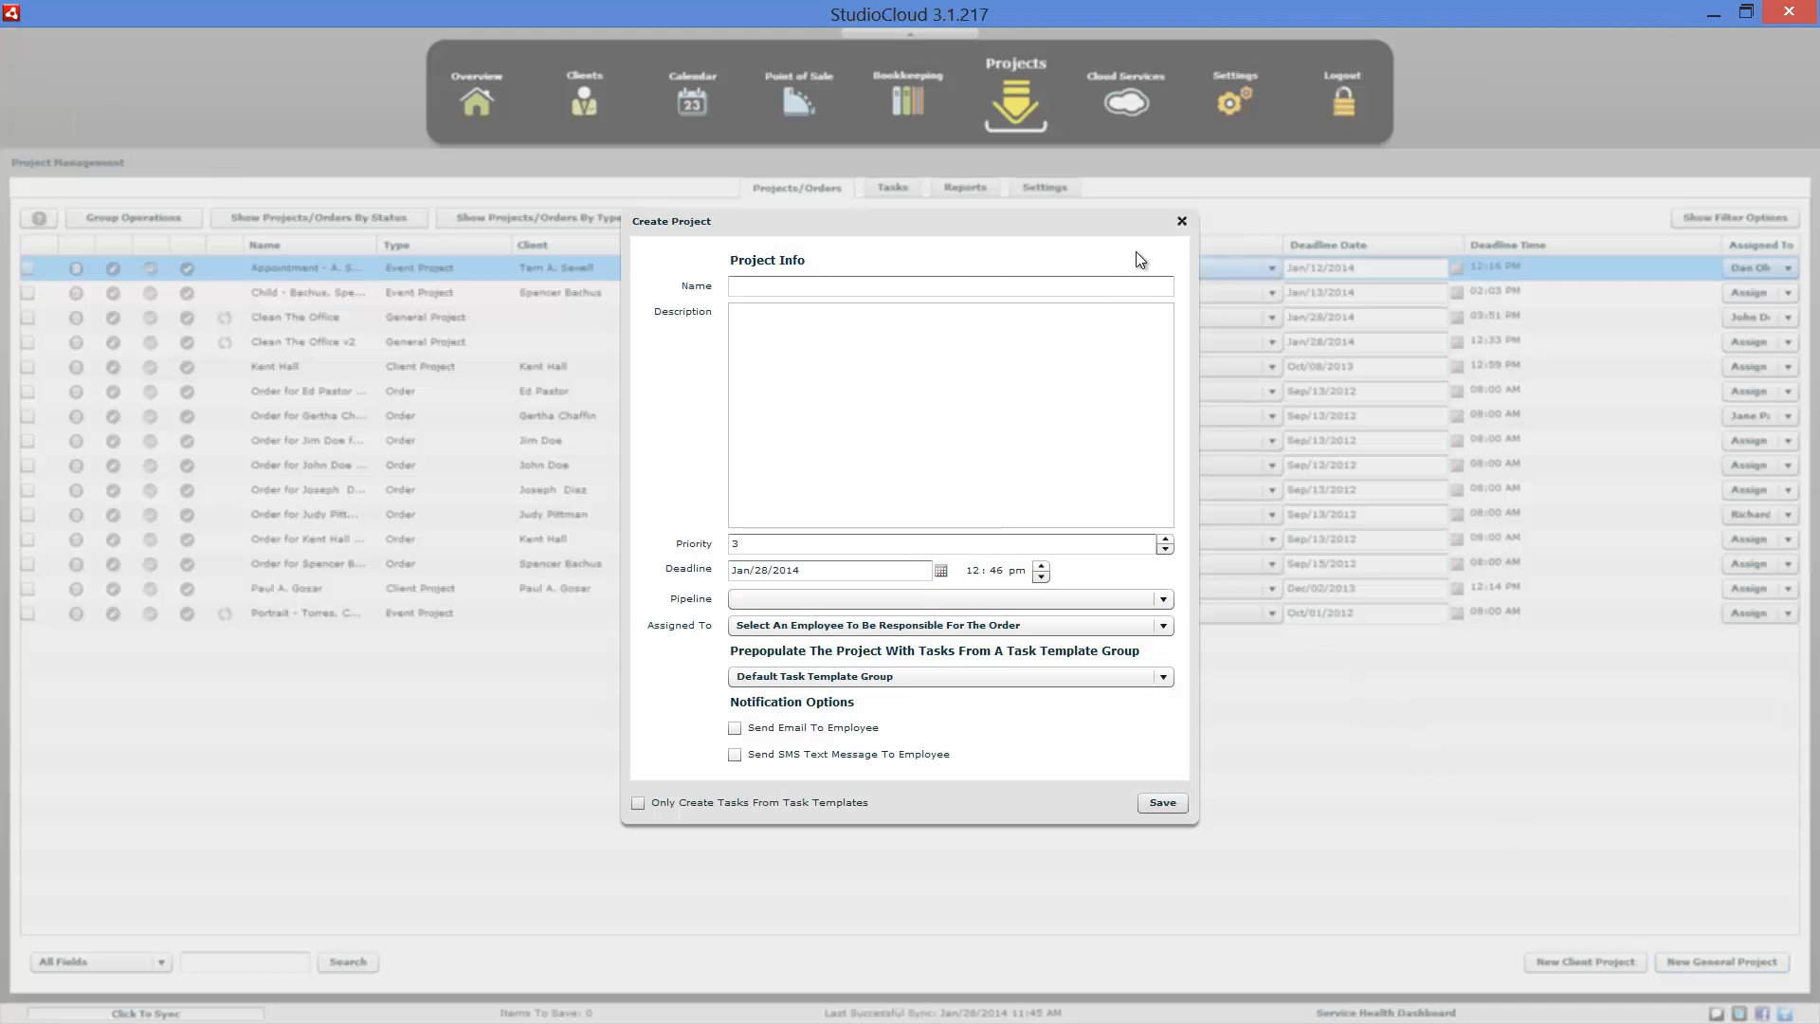
pyautogui.click(1181, 219)
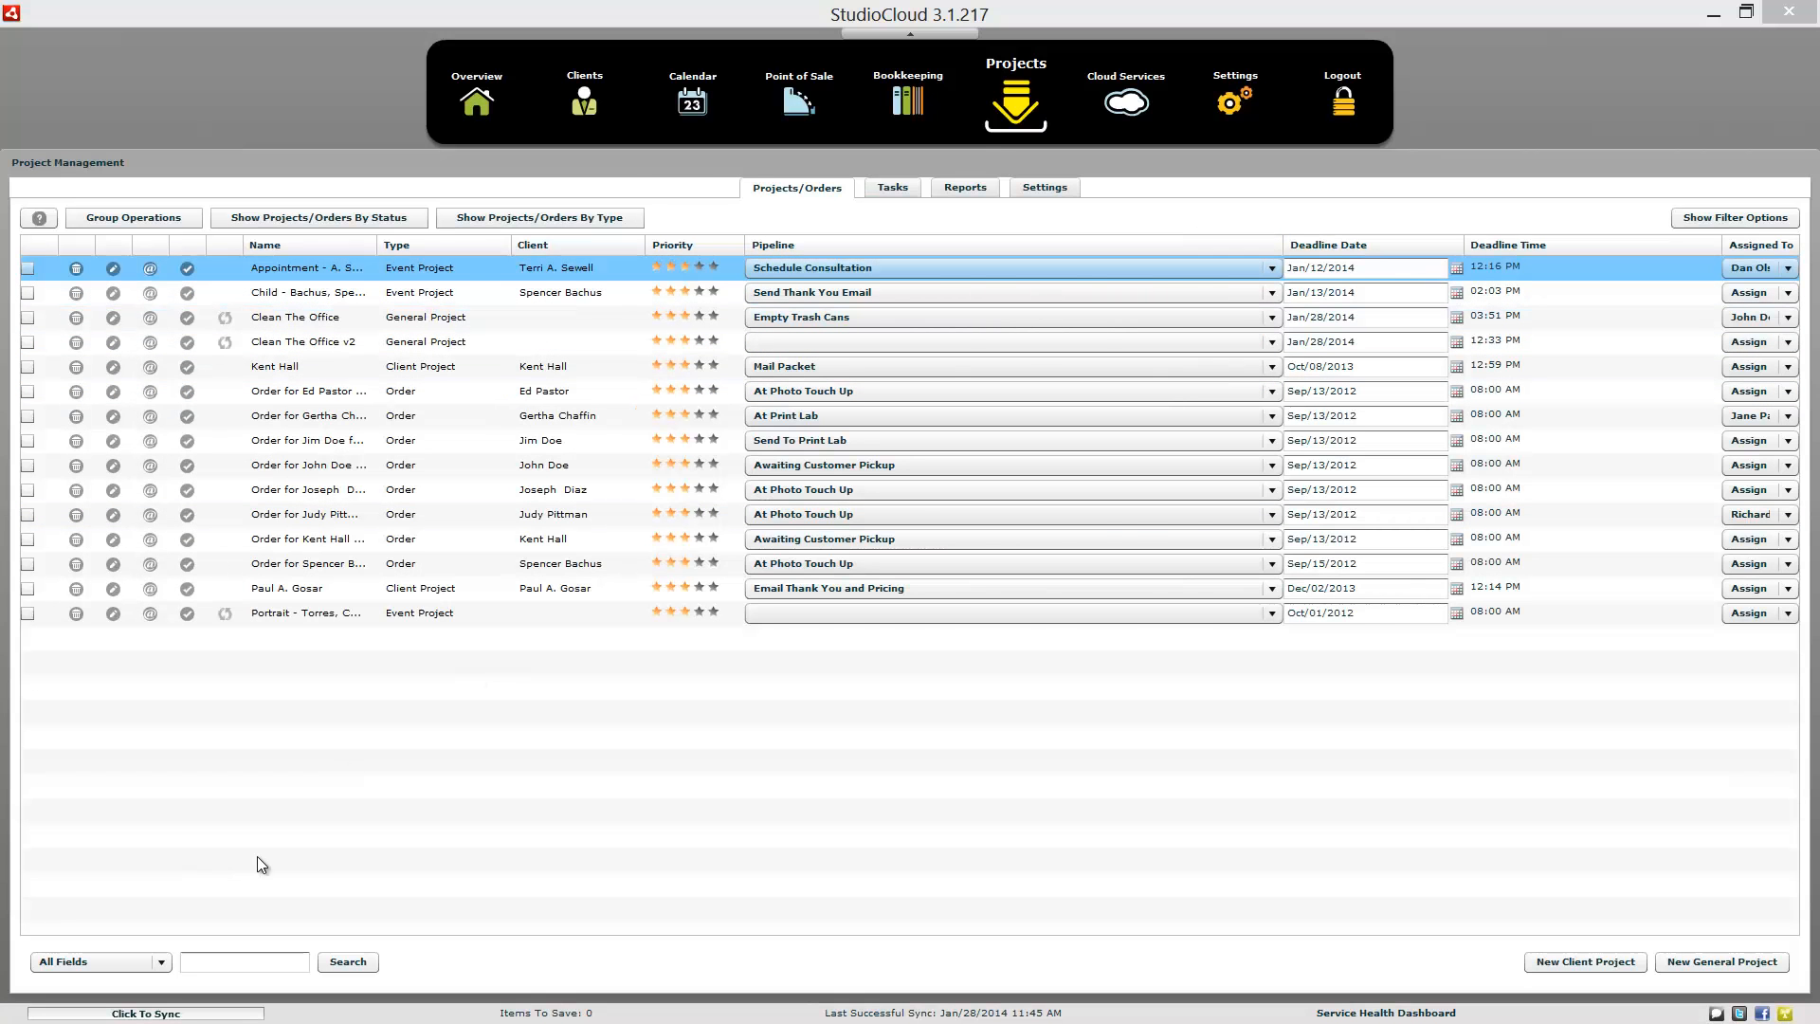
pyautogui.hotkey('alt', 'Tab')
pyautogui.click(714, 816)
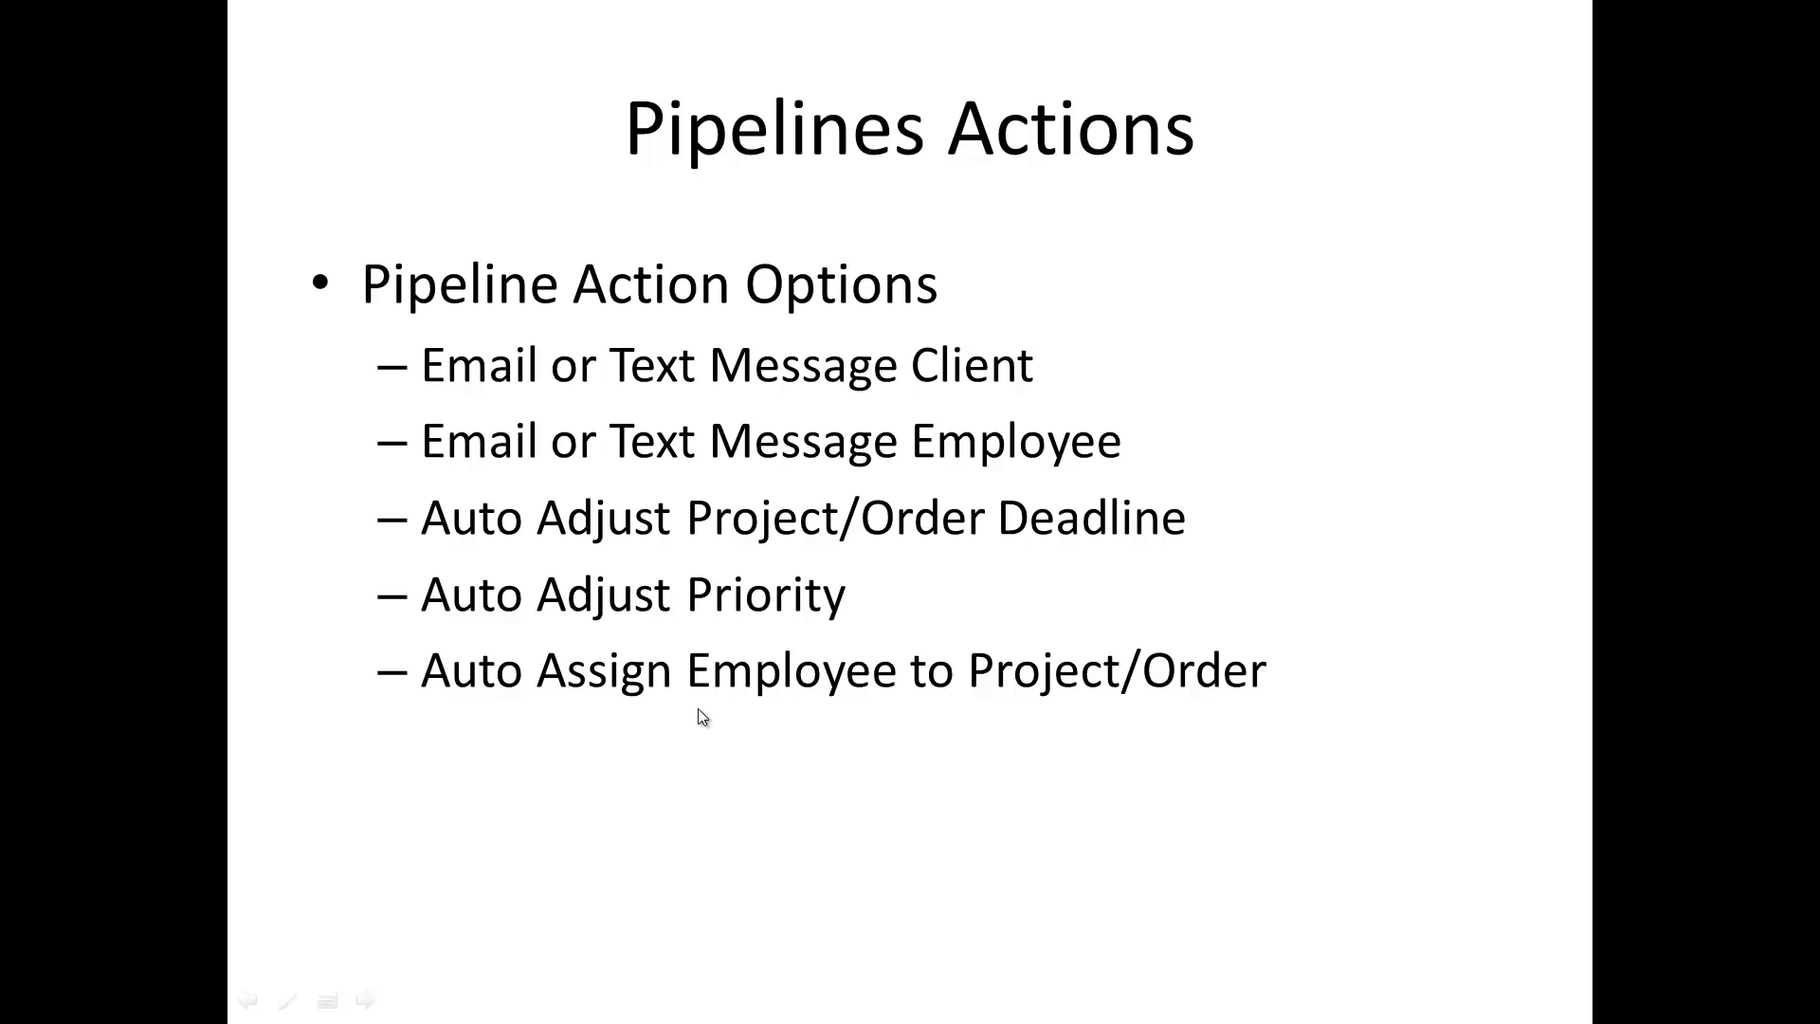
pyautogui.hotkey('alt', 'Tab')
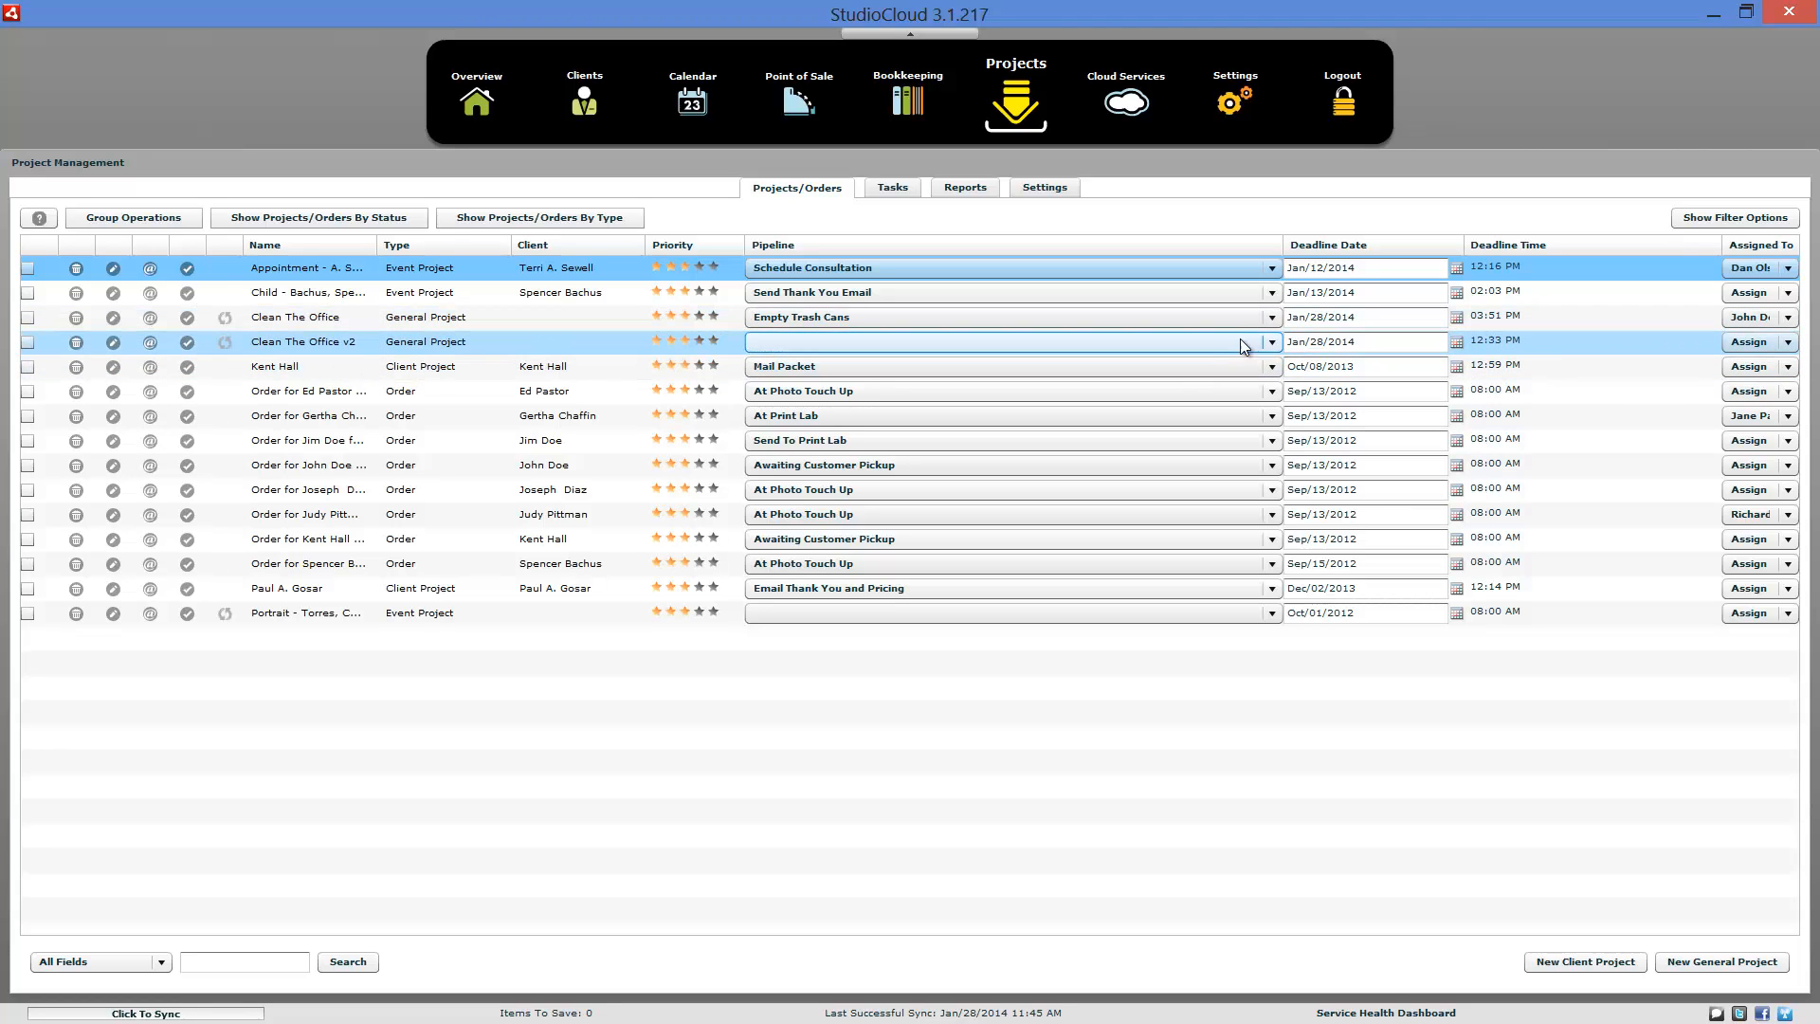
# - Set the Clean The Office v2 project's pipeline stage to Empty Trash Cans under Clean Office and widen the Assigned To column
pyautogui.click(1272, 342)
pyautogui.click(758, 363)
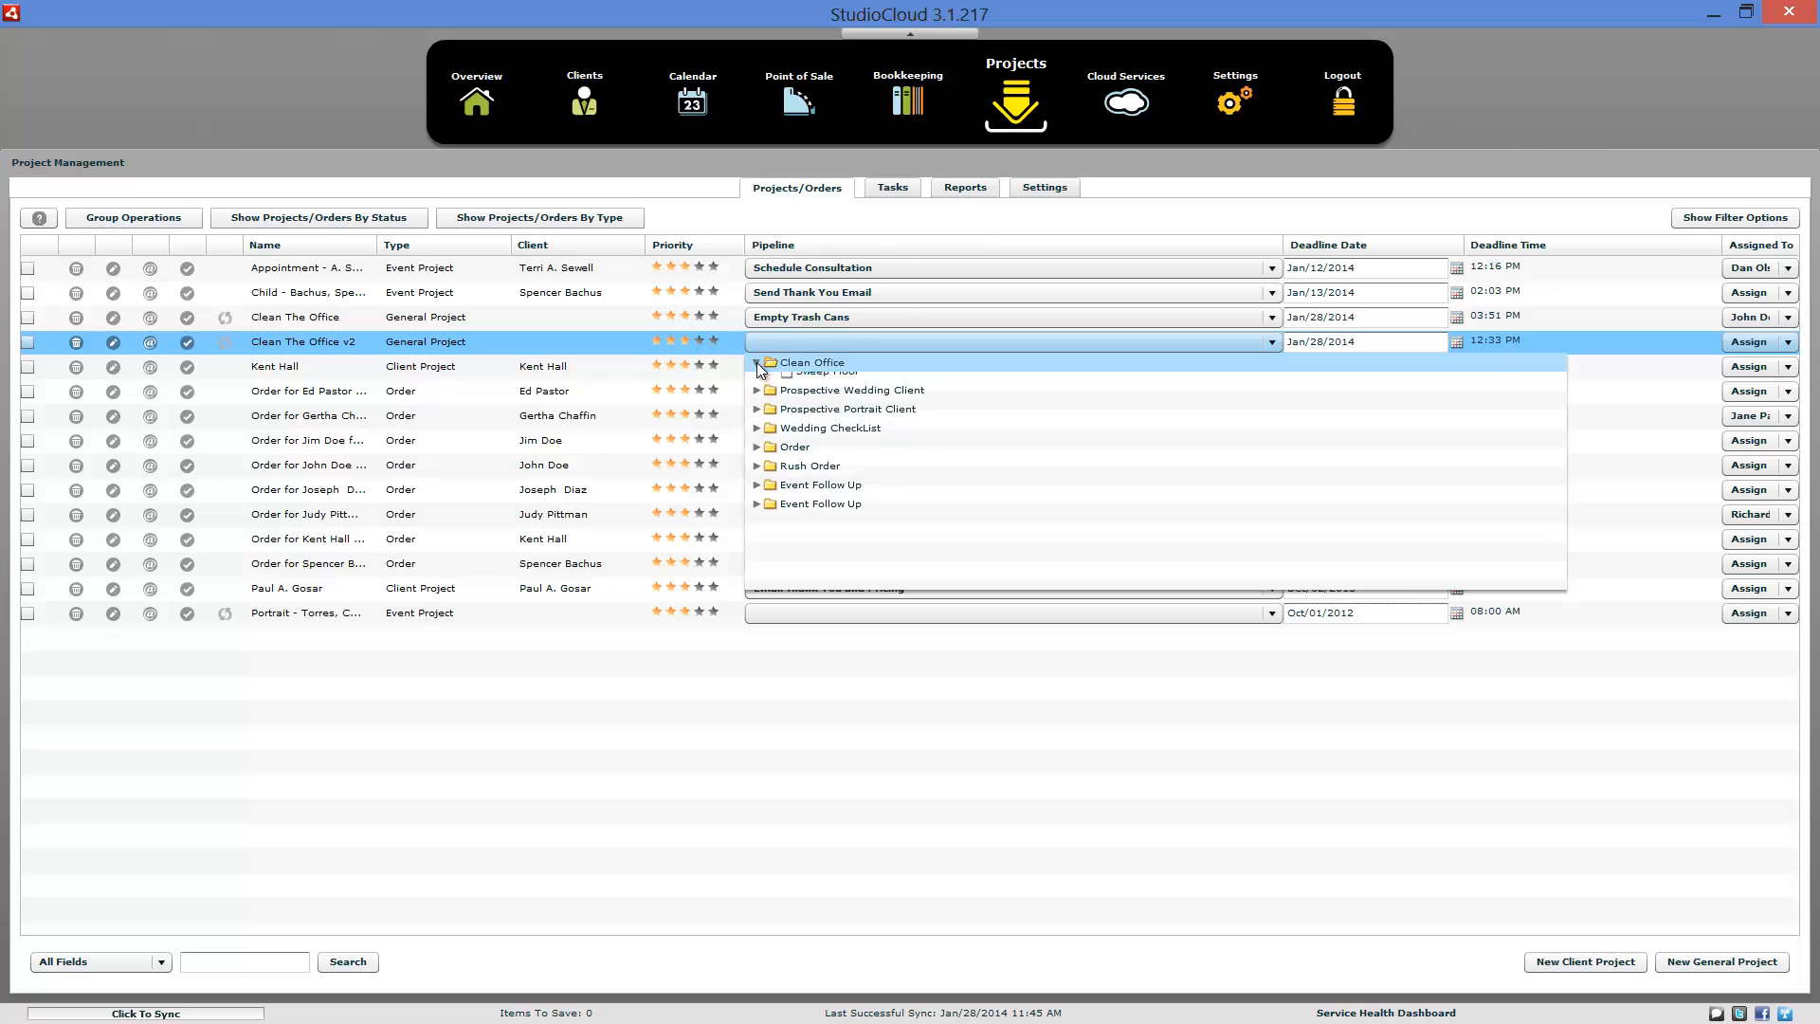
pyautogui.click(820, 399)
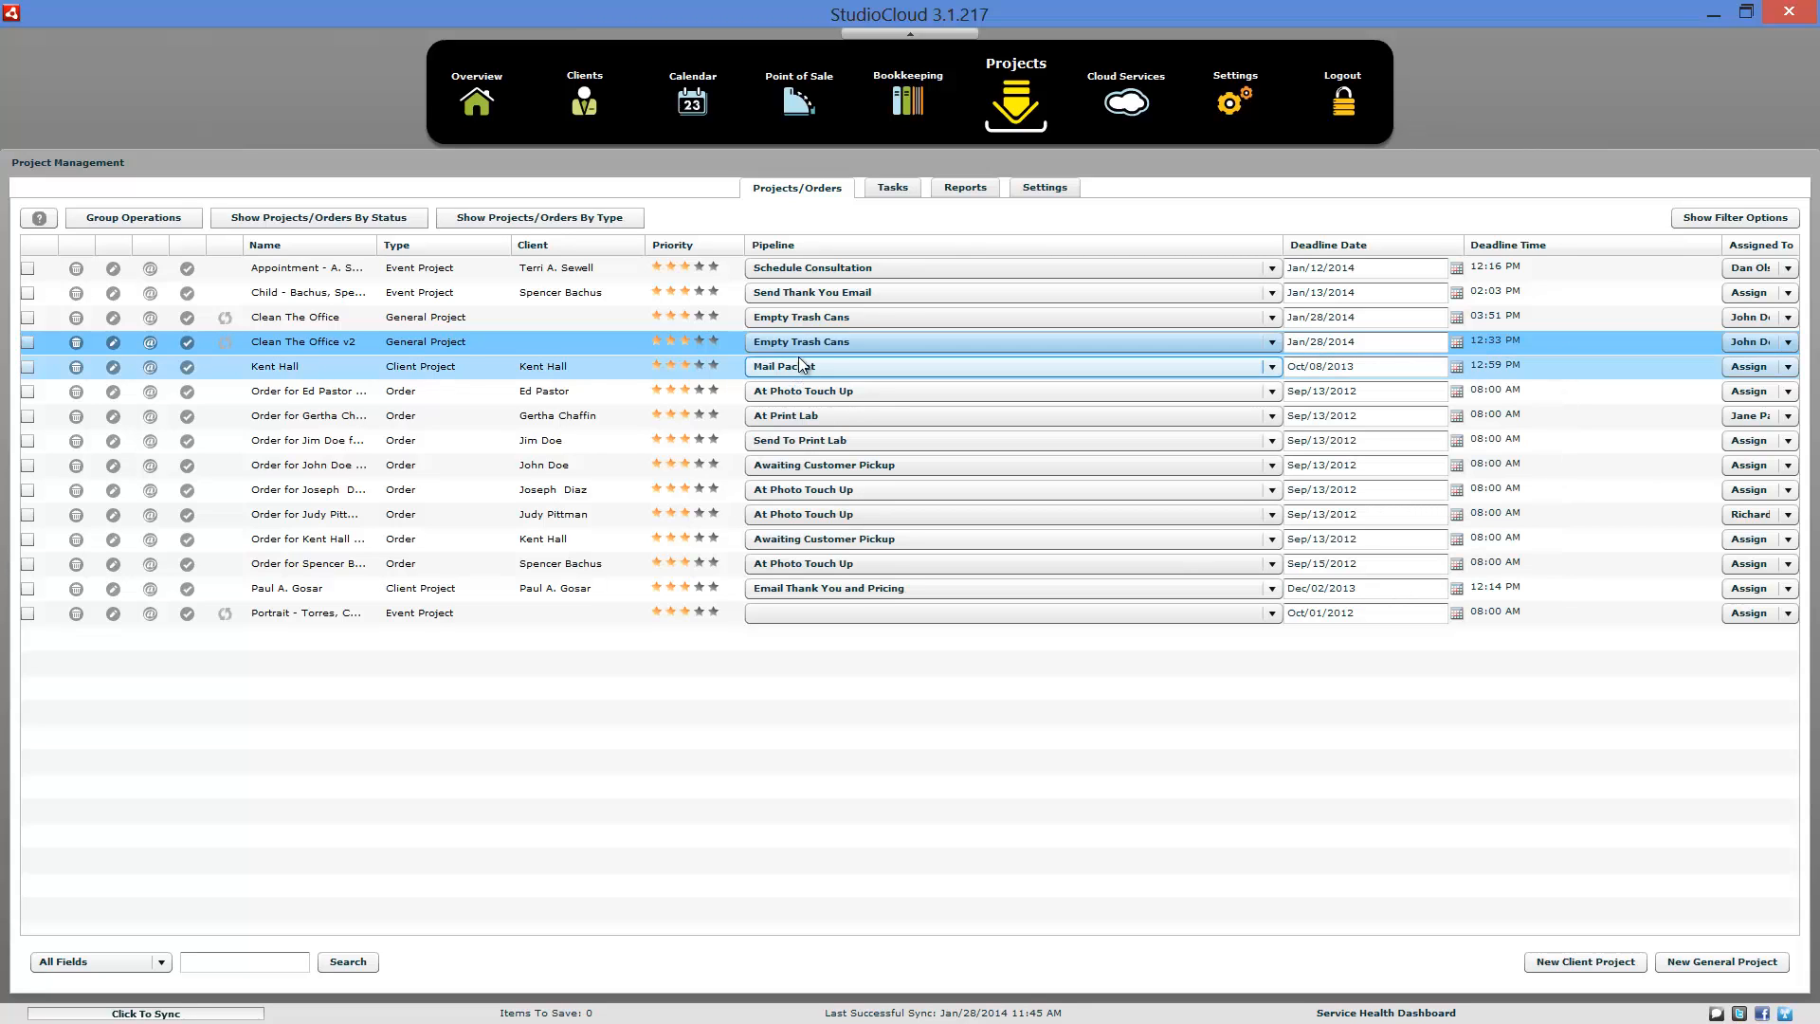
pyautogui.click(1267, 345)
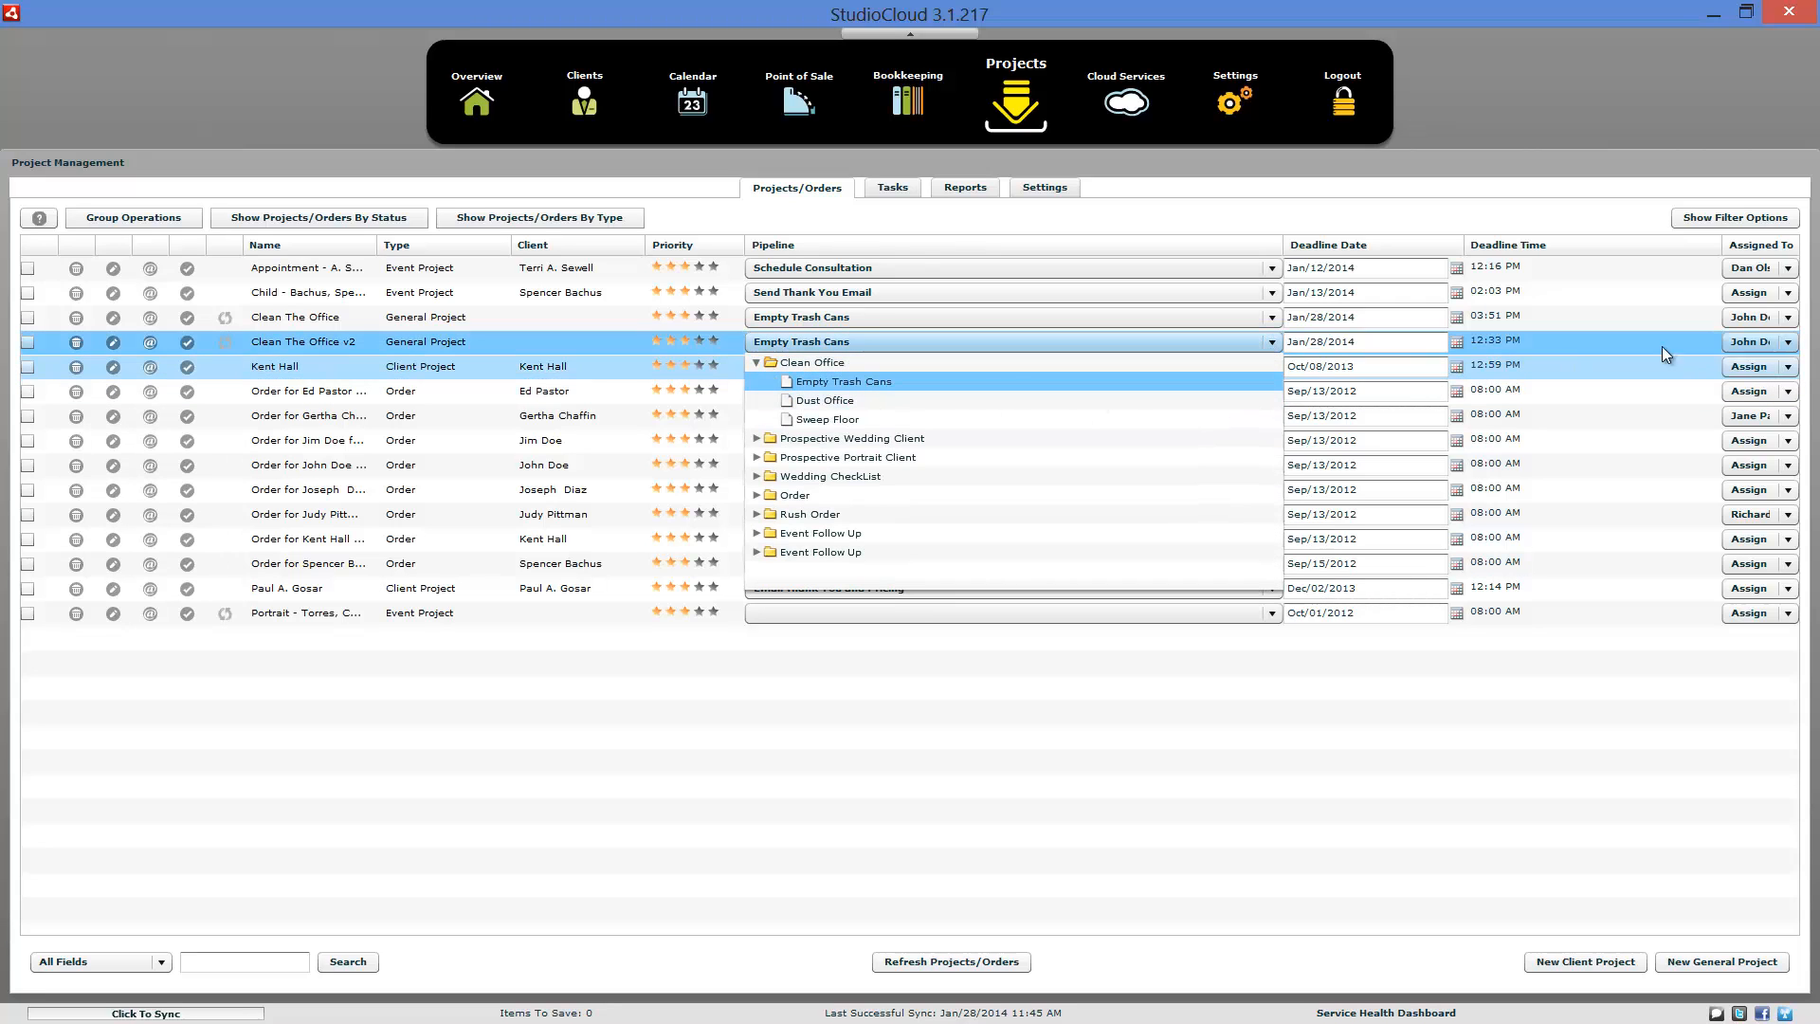
pyautogui.click(1540, 216)
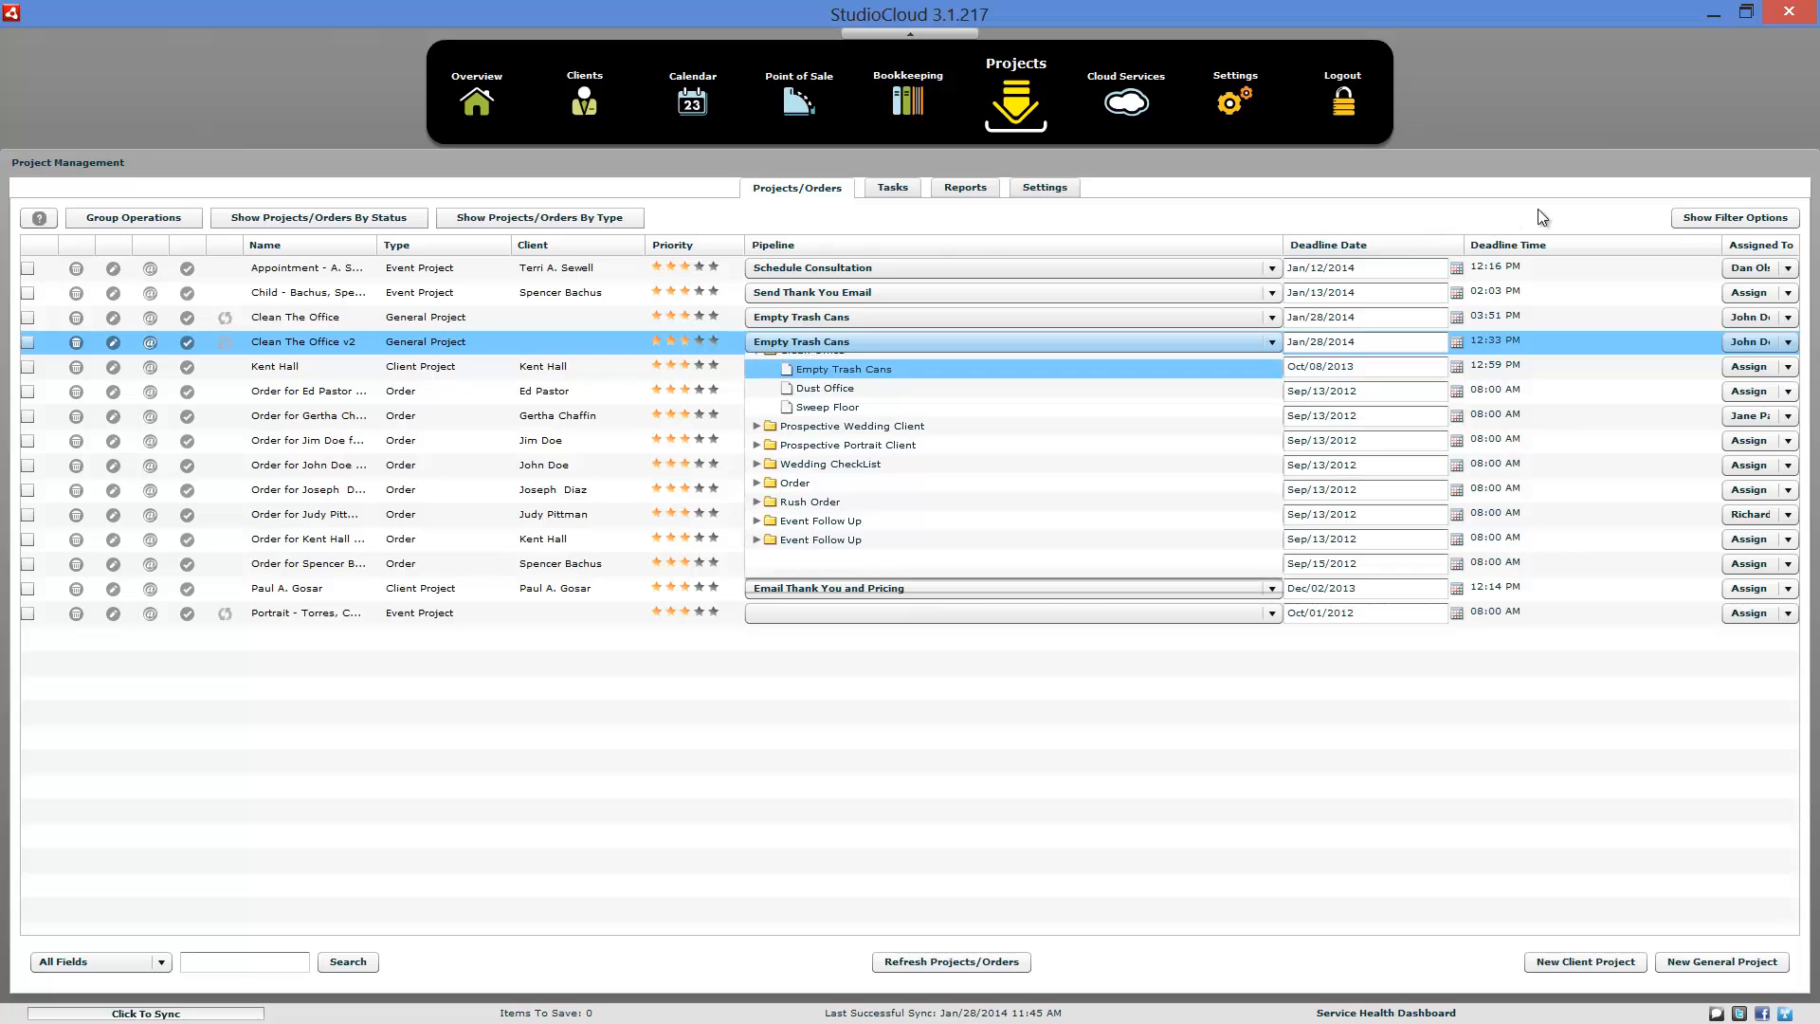
pyautogui.moveTo(1723, 245); pyautogui.dragTo(1619, 245)
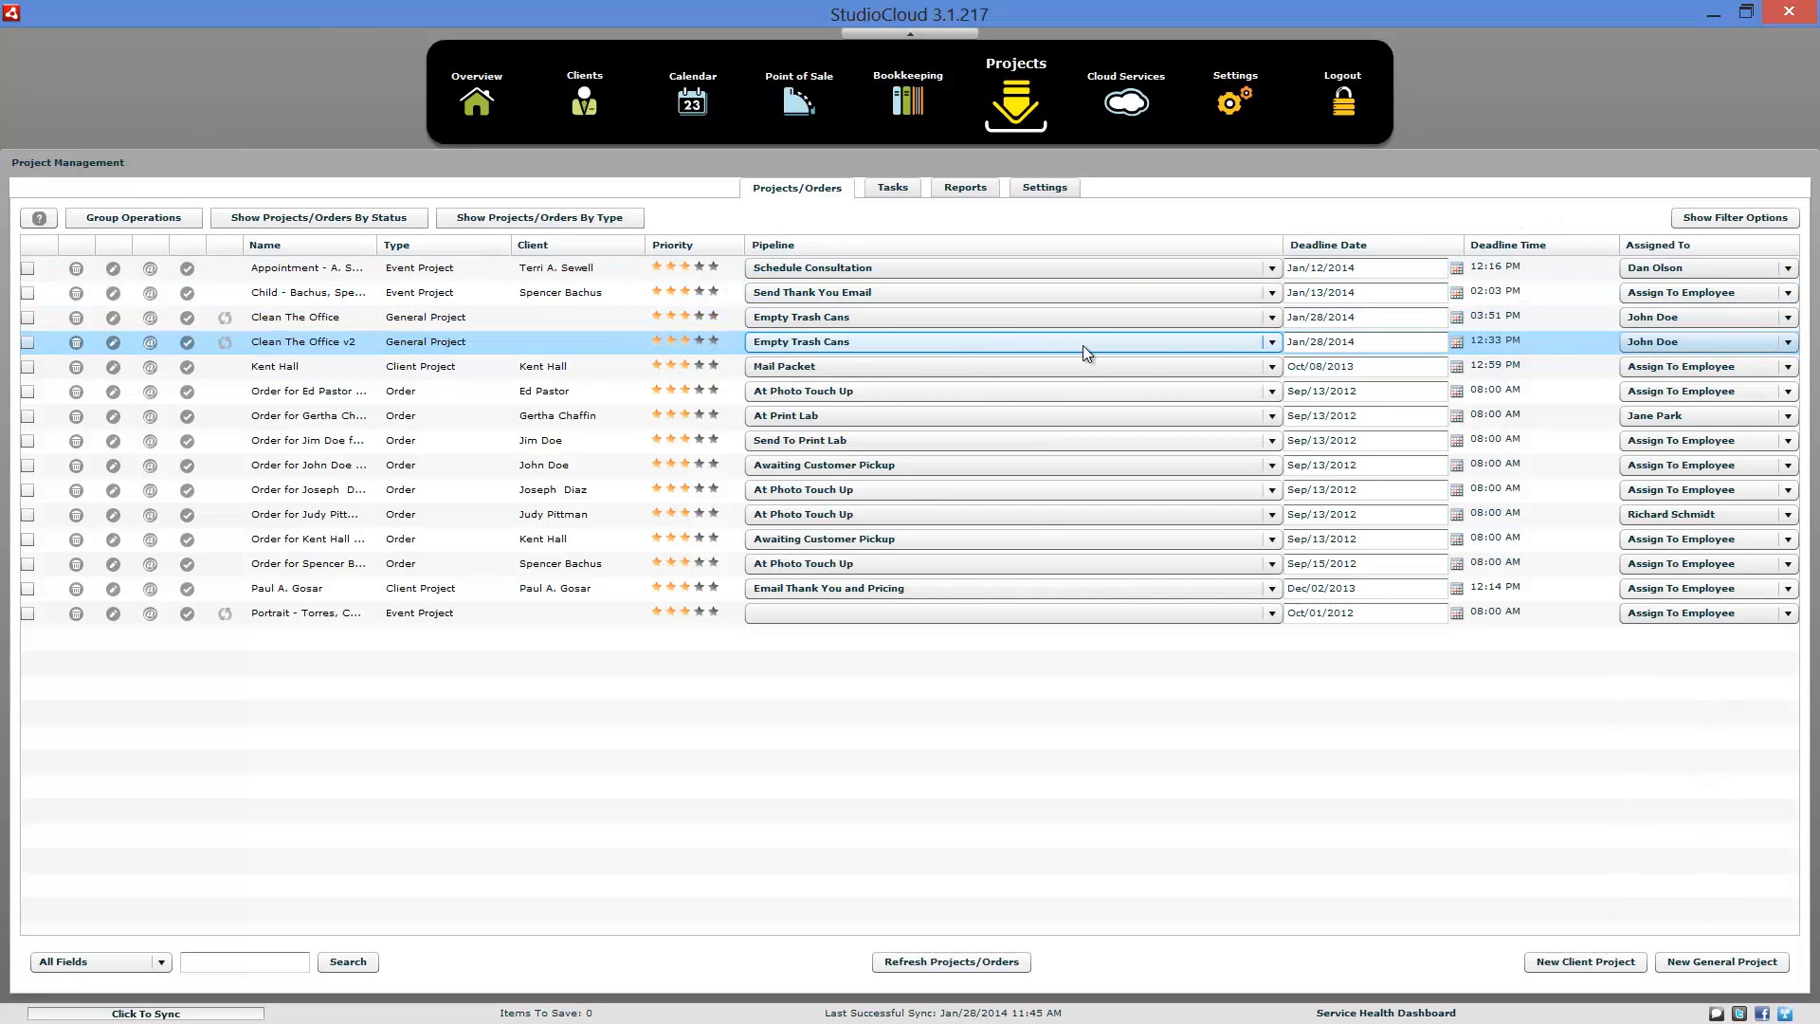
# - Switch the Clean The Office v2 project's pipeline stage to Dust Office, to Sweep Floor, and back to Empty Trash Cans
pyautogui.click(1266, 343)
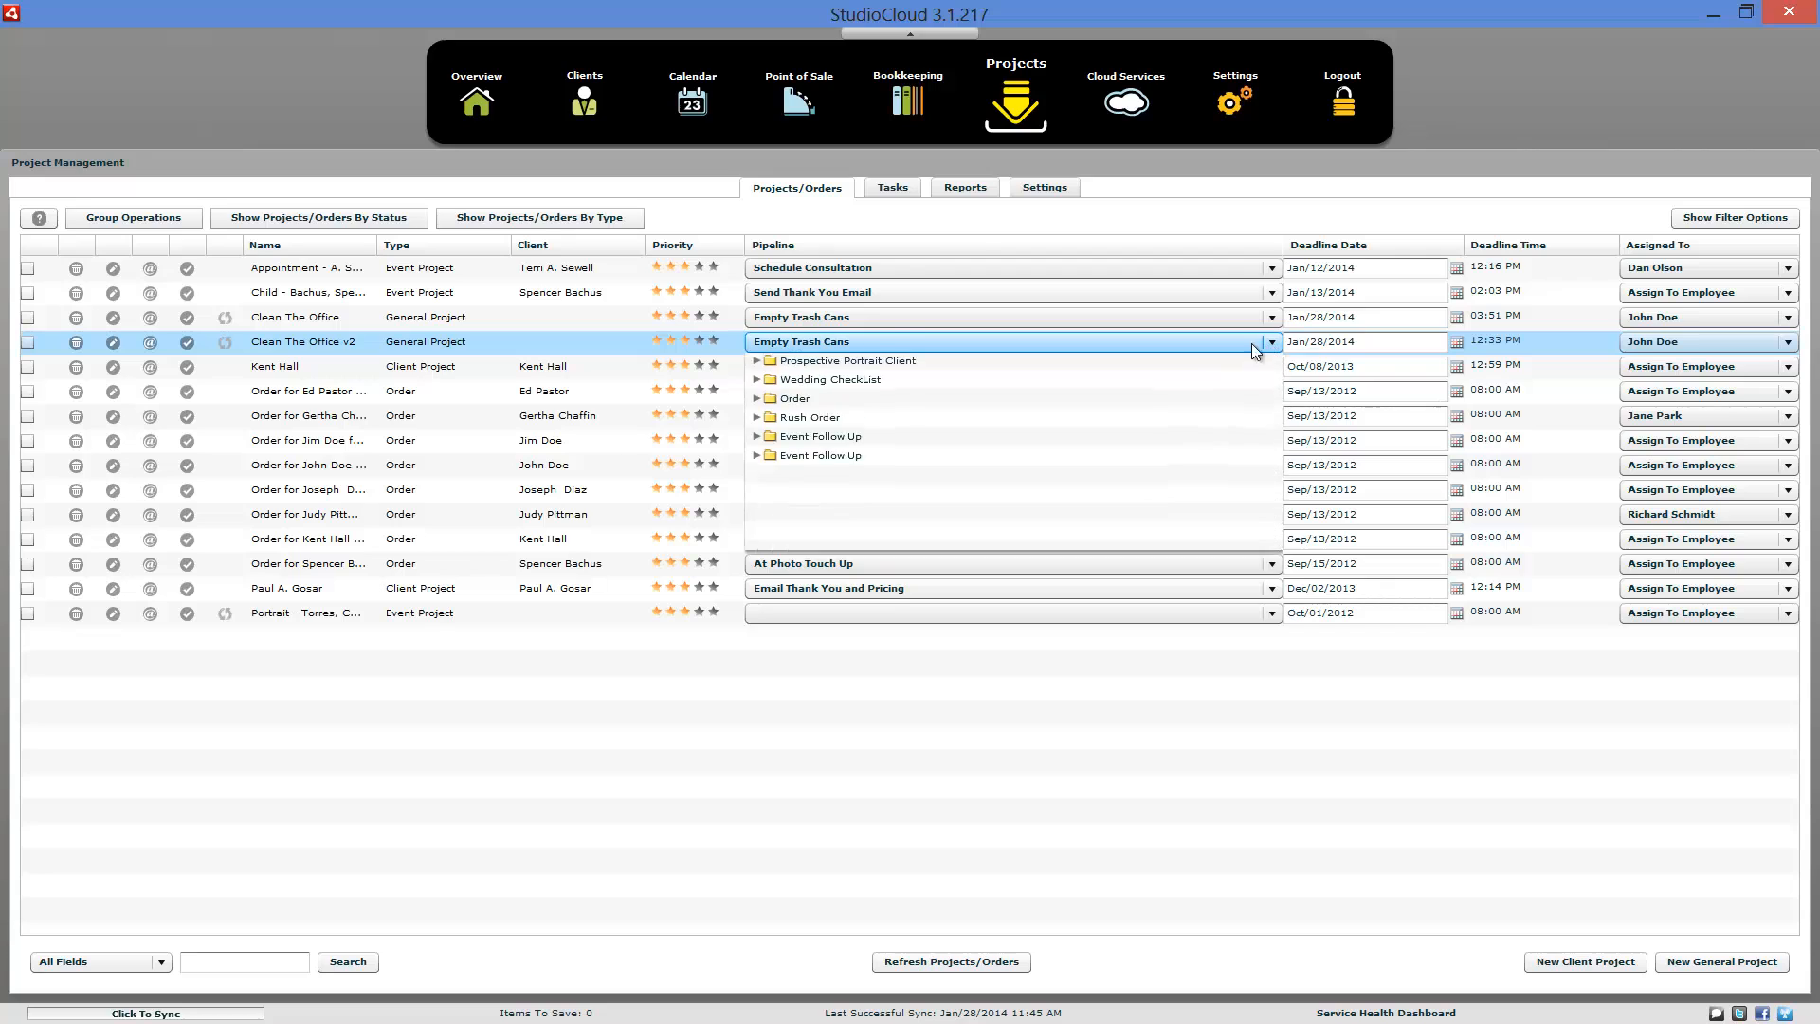
pyautogui.click(1053, 400)
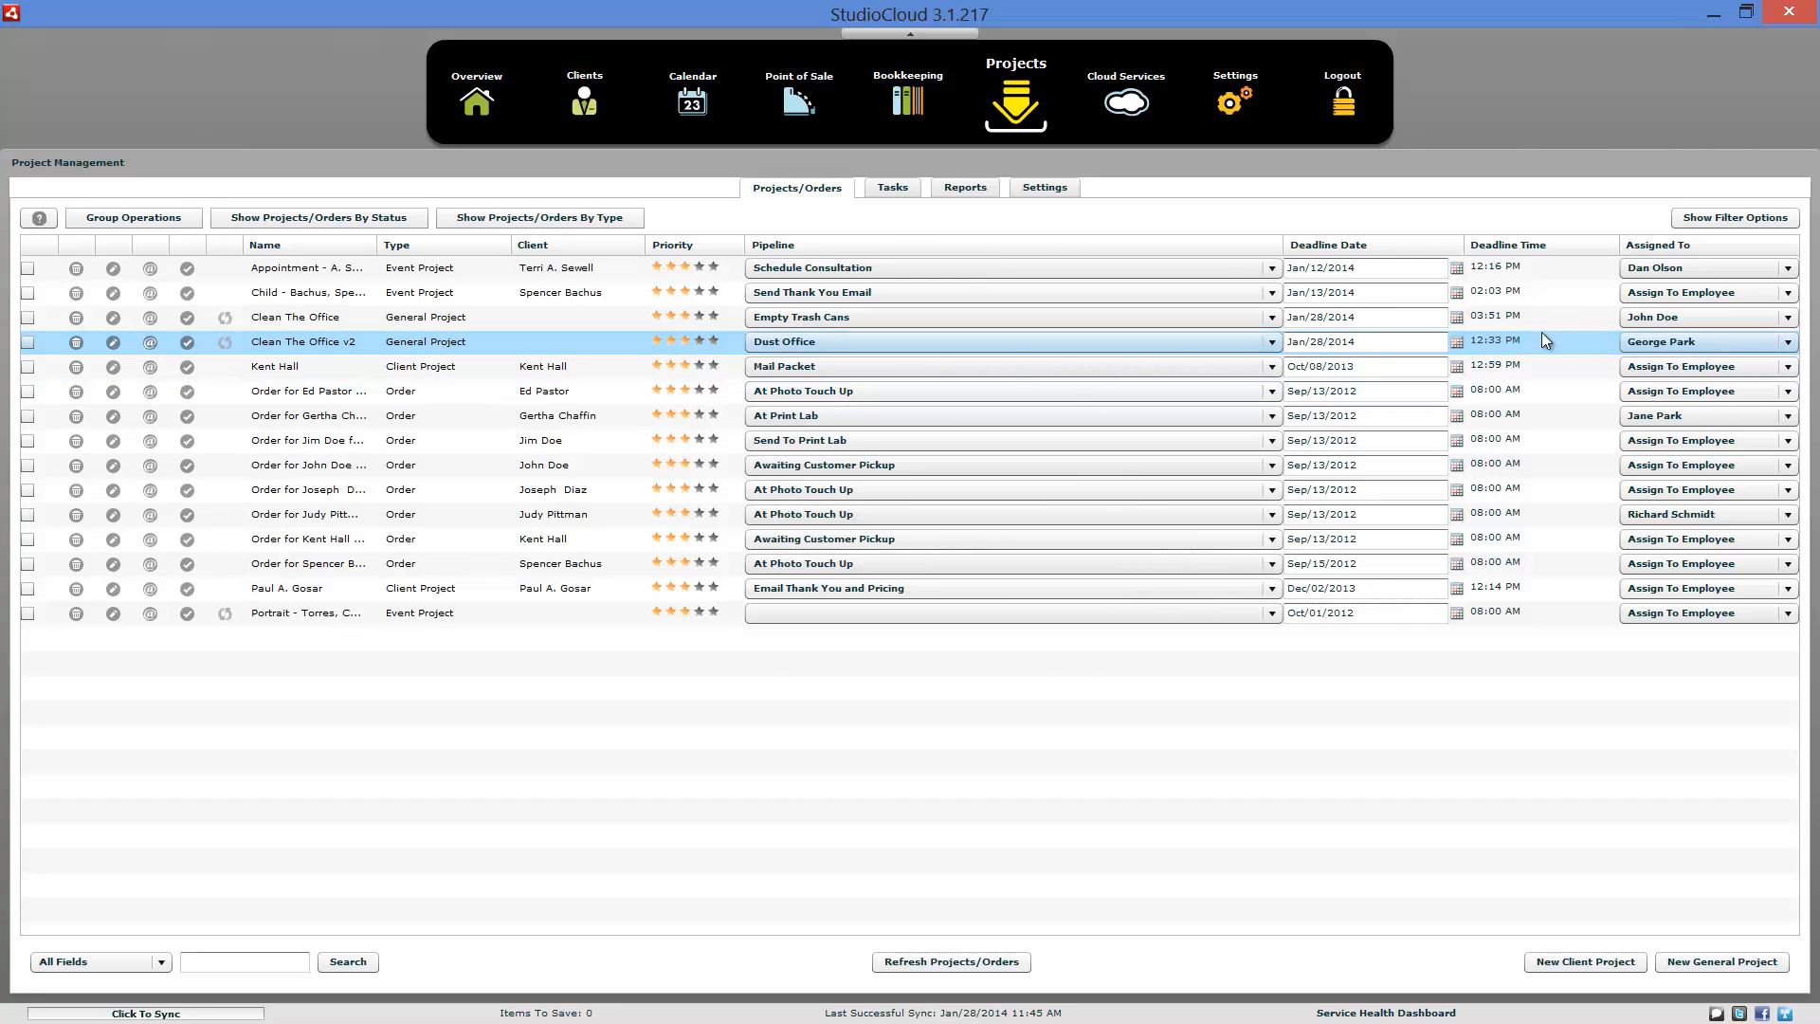
pyautogui.click(1270, 342)
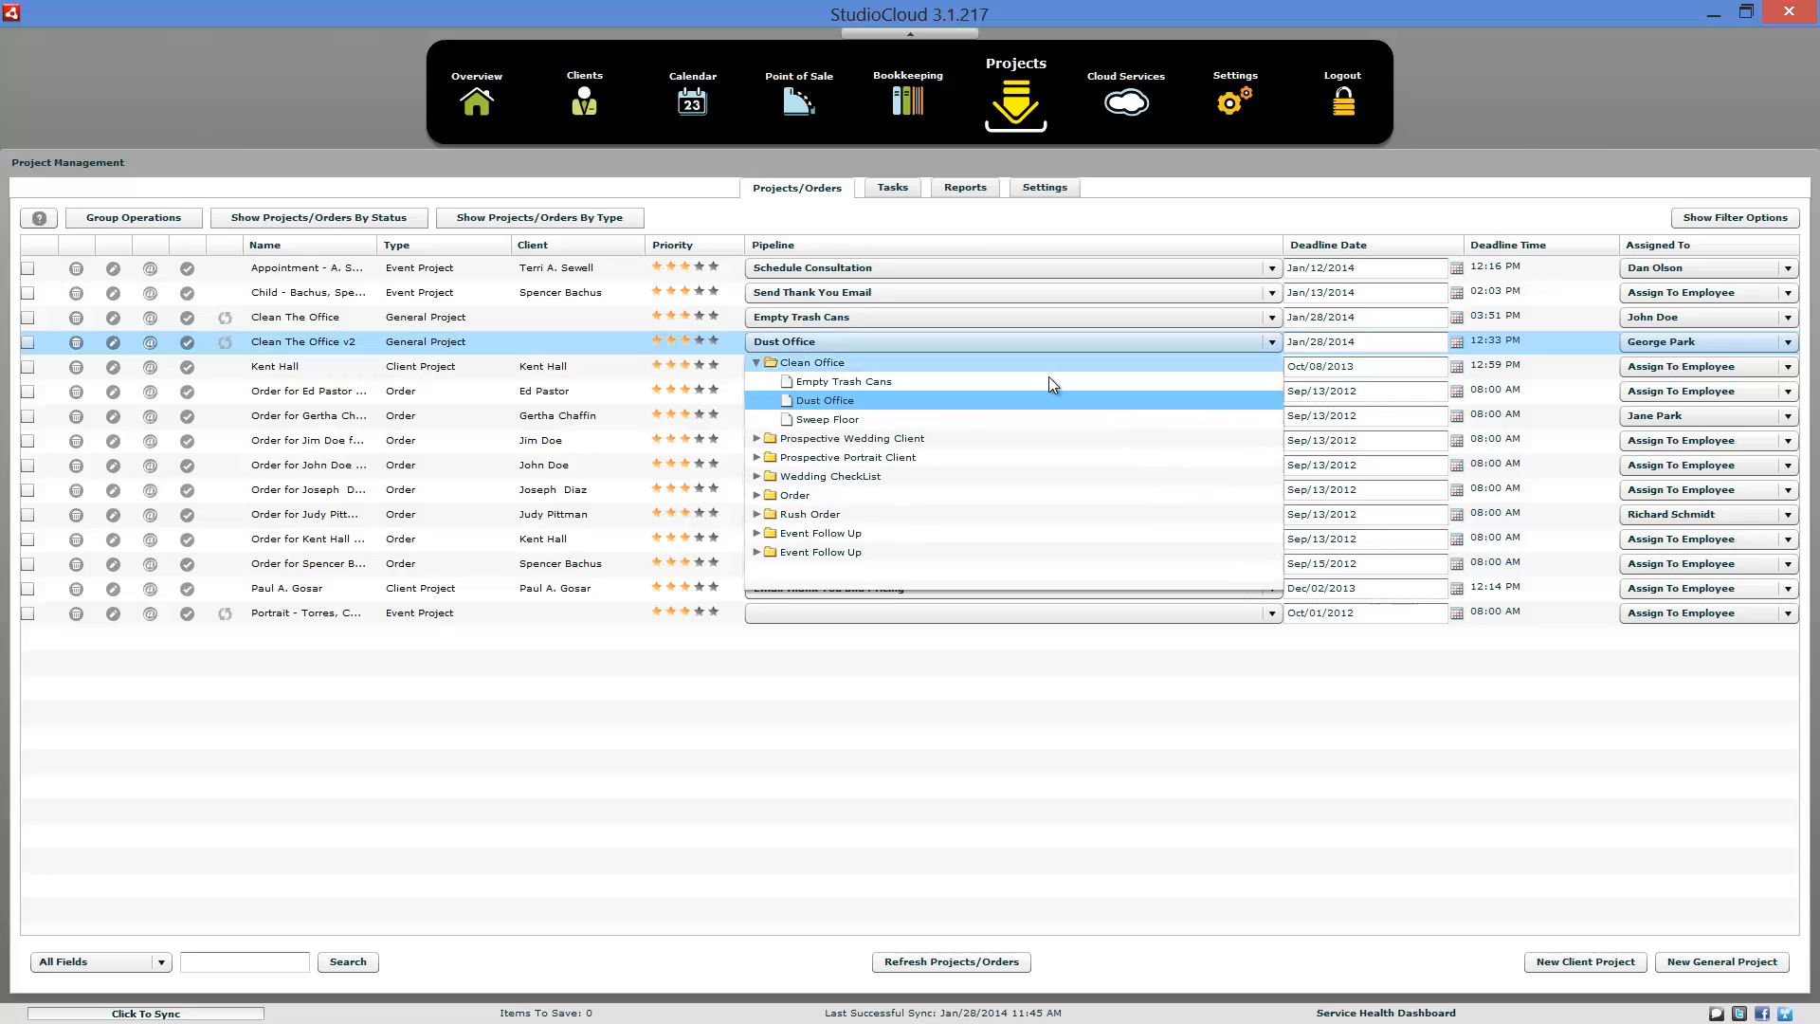
pyautogui.click(948, 411)
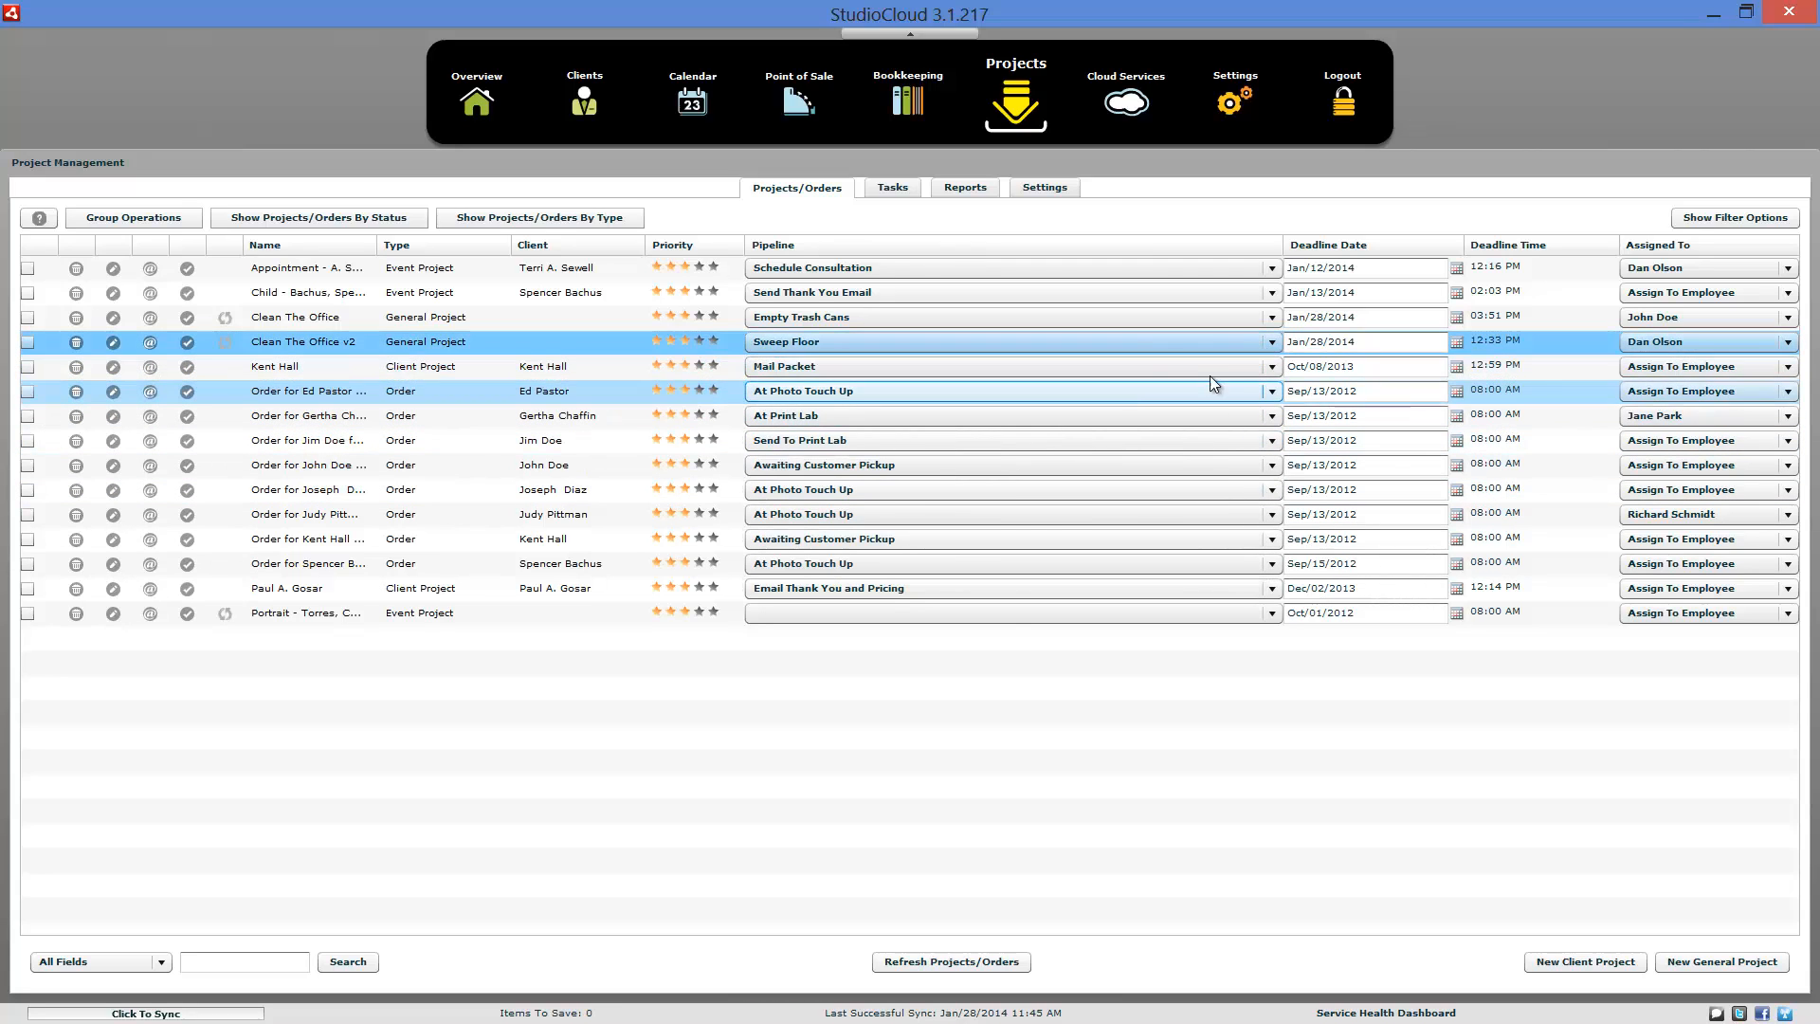
pyautogui.click(1236, 340)
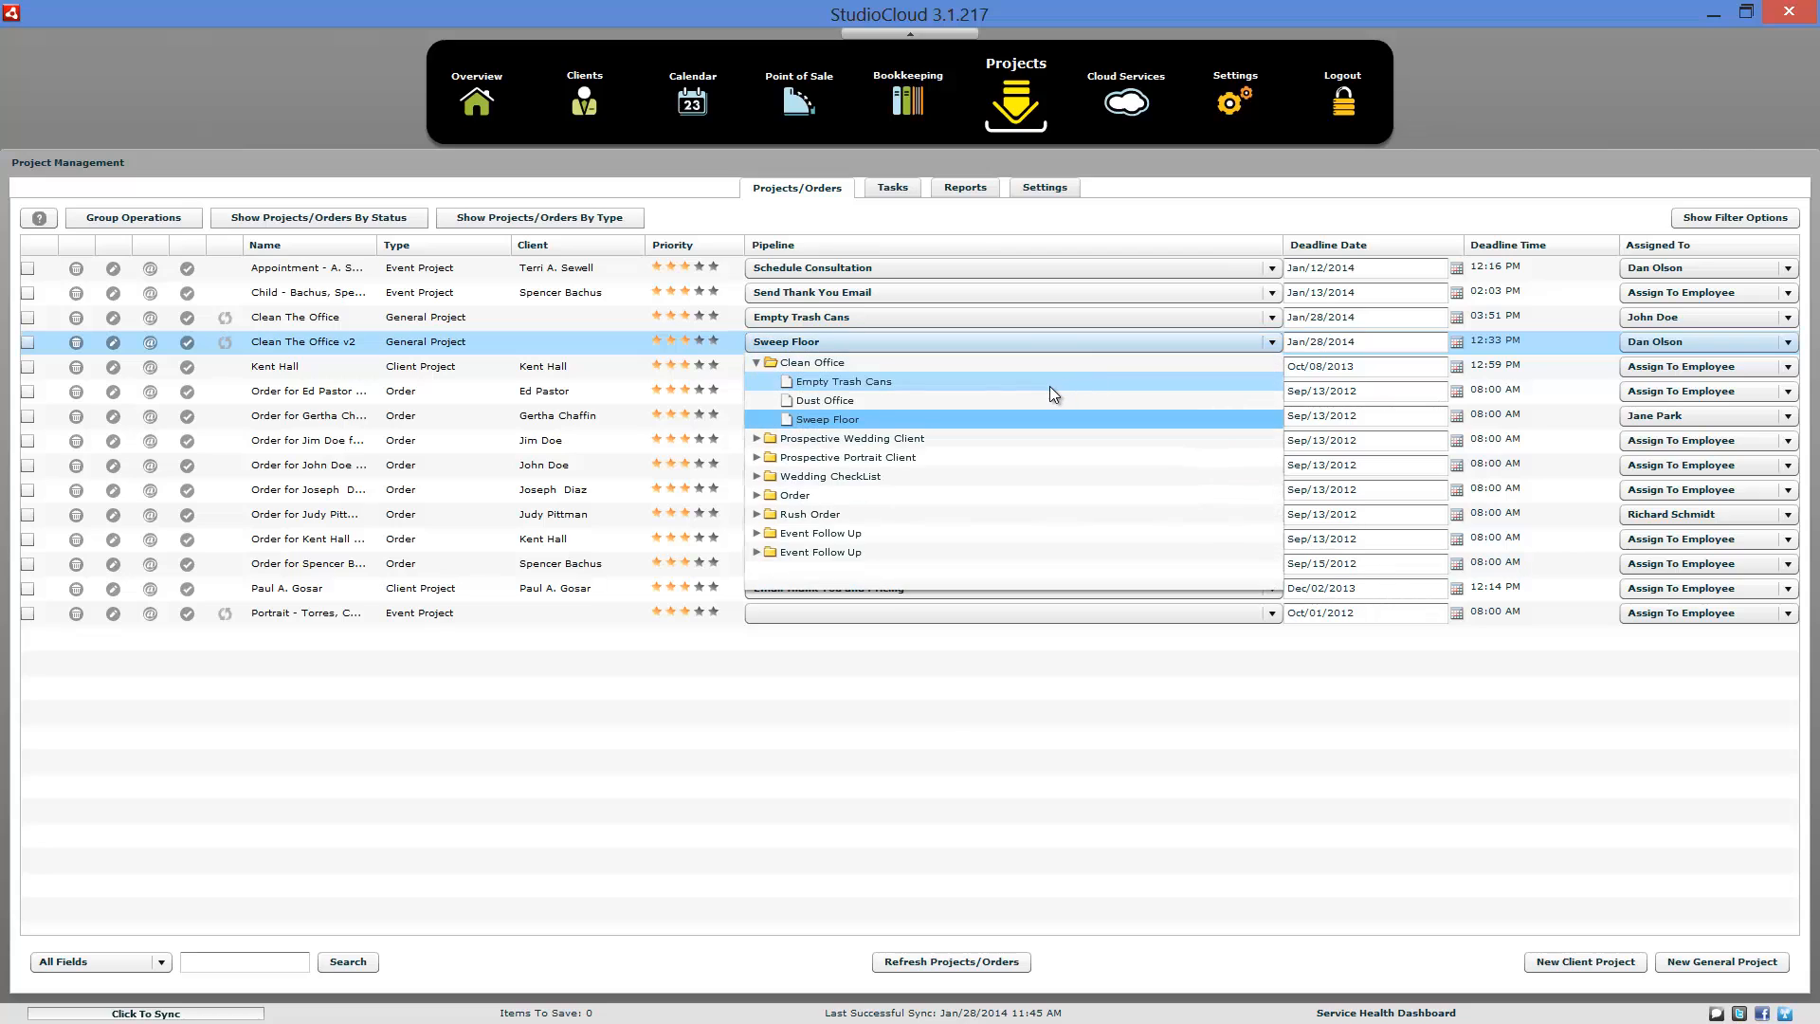
pyautogui.click(997, 382)
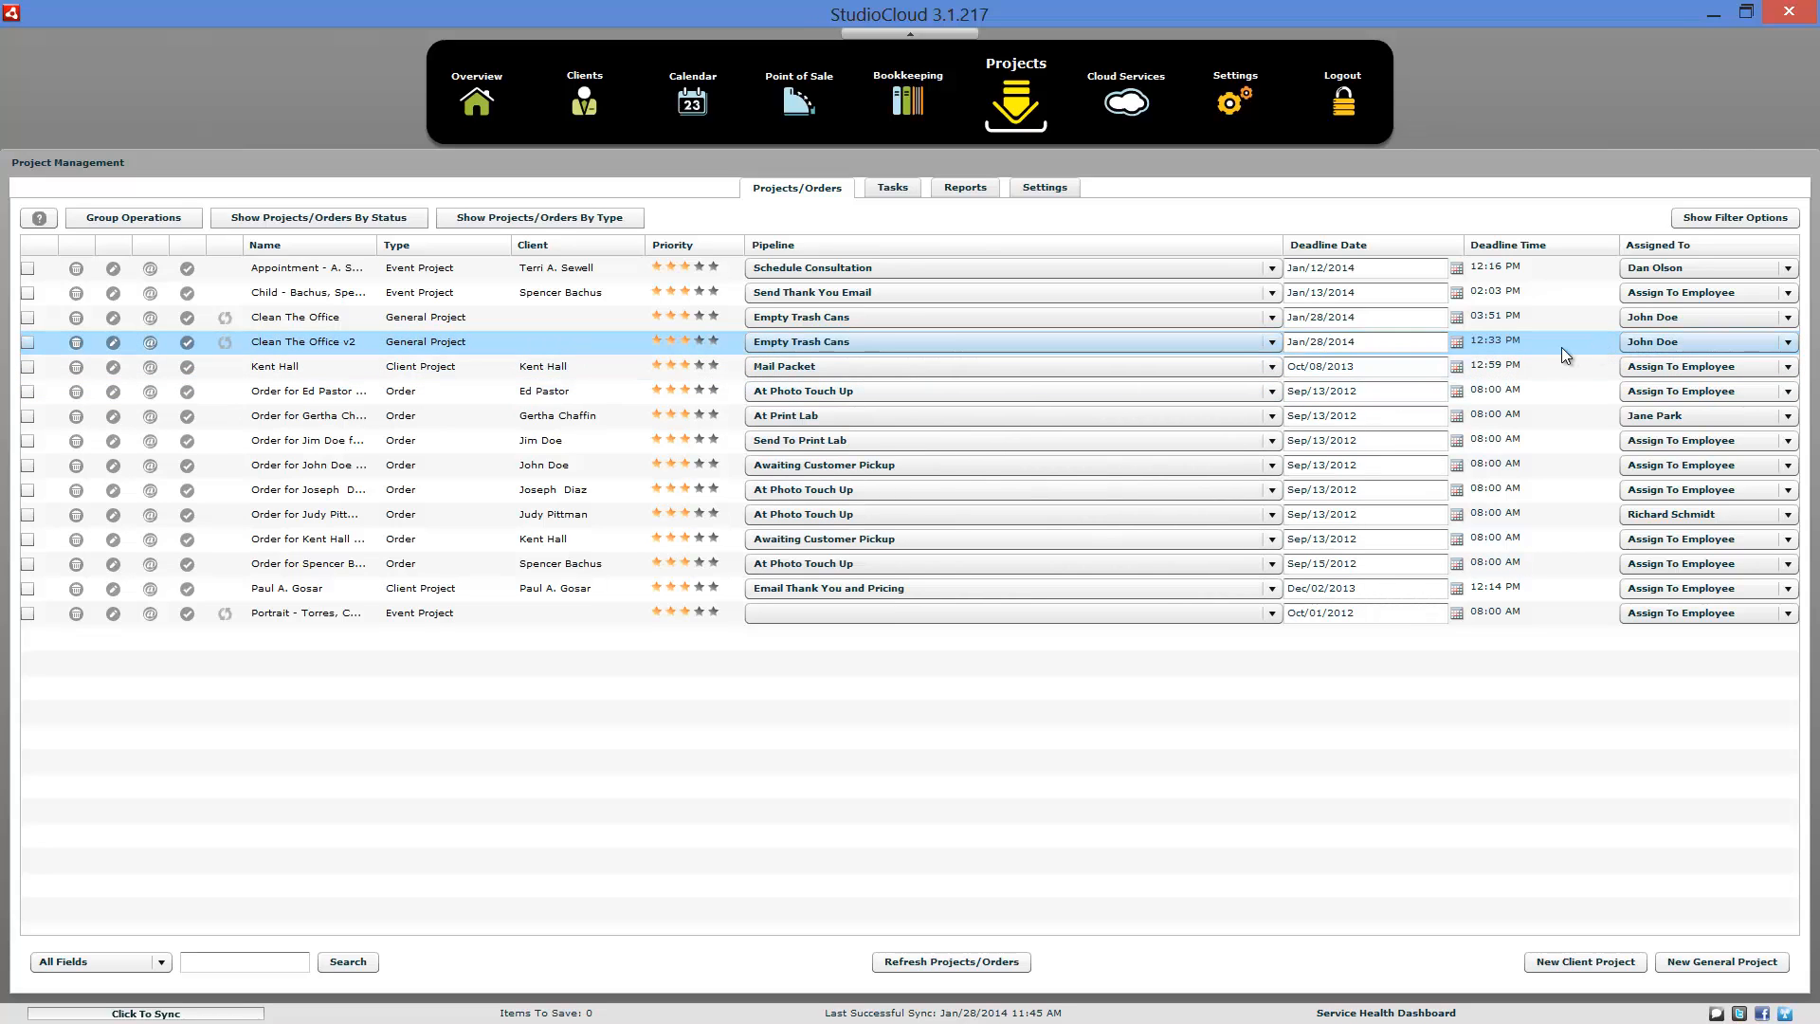
# - Start a new general project pipeline from the project settings and open a new pipeline stage for it
pyautogui.click(1038, 189)
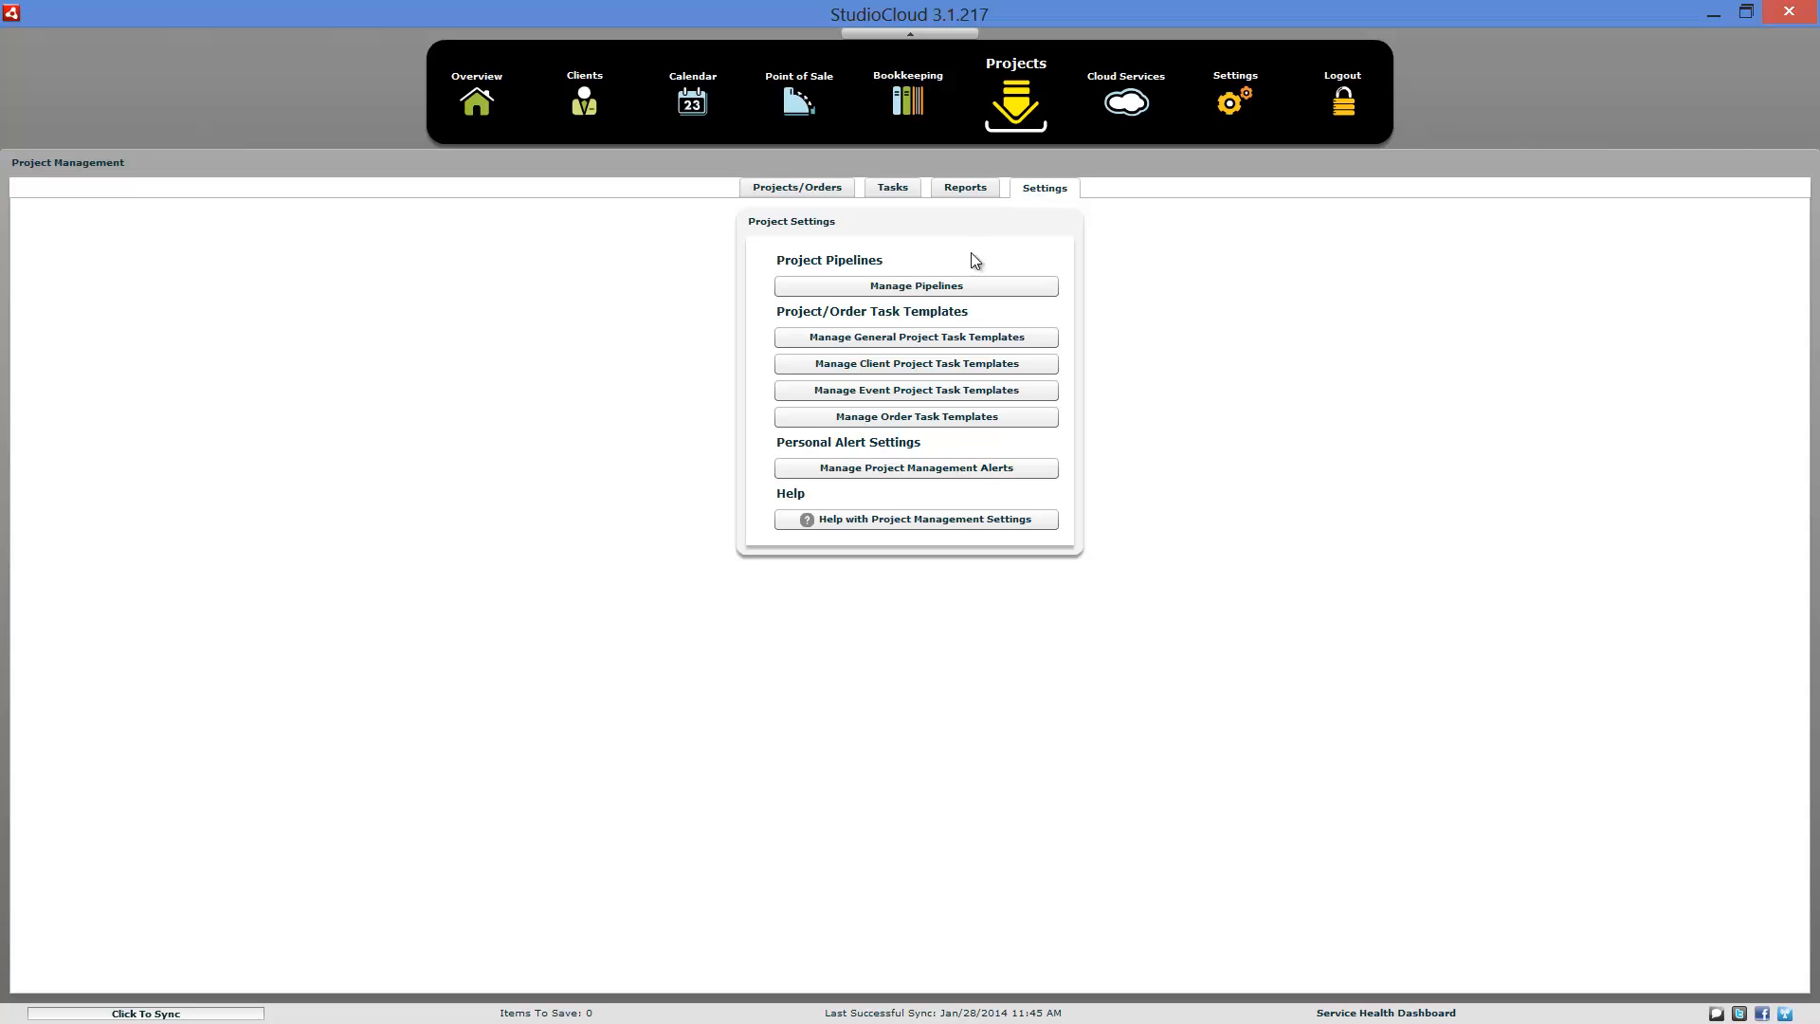
pyautogui.click(957, 286)
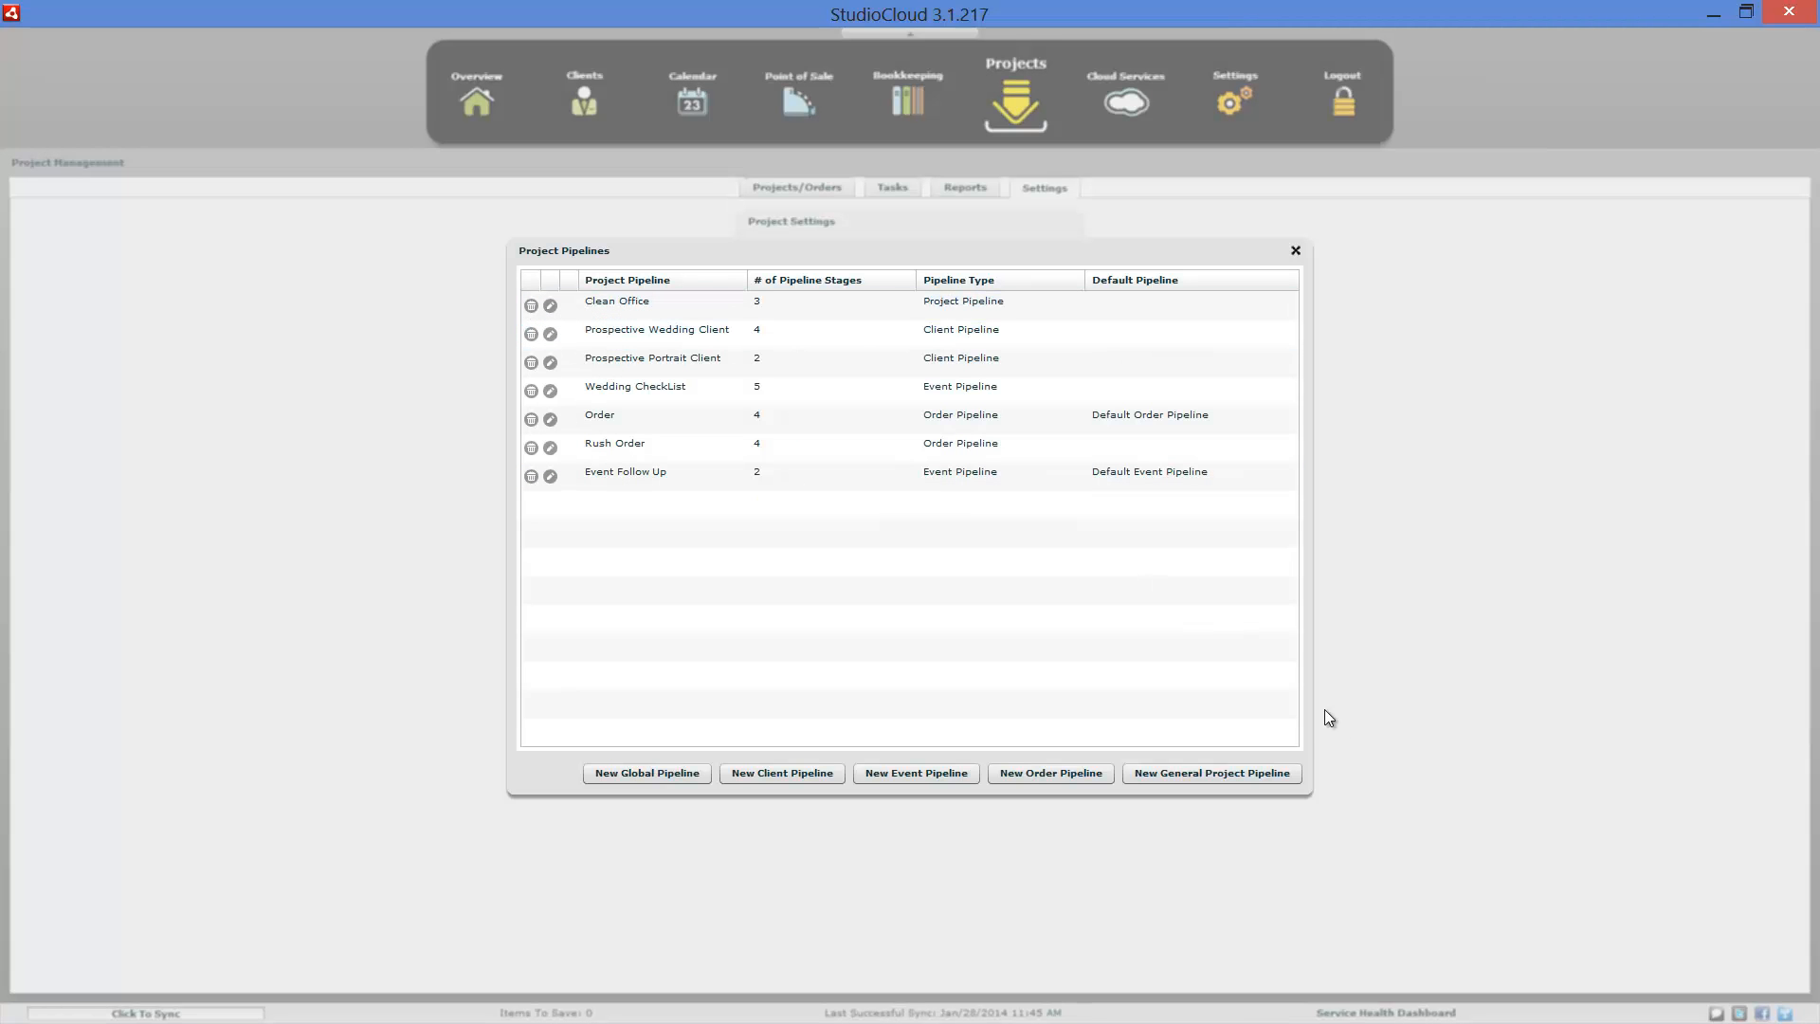
pyautogui.click(1188, 774)
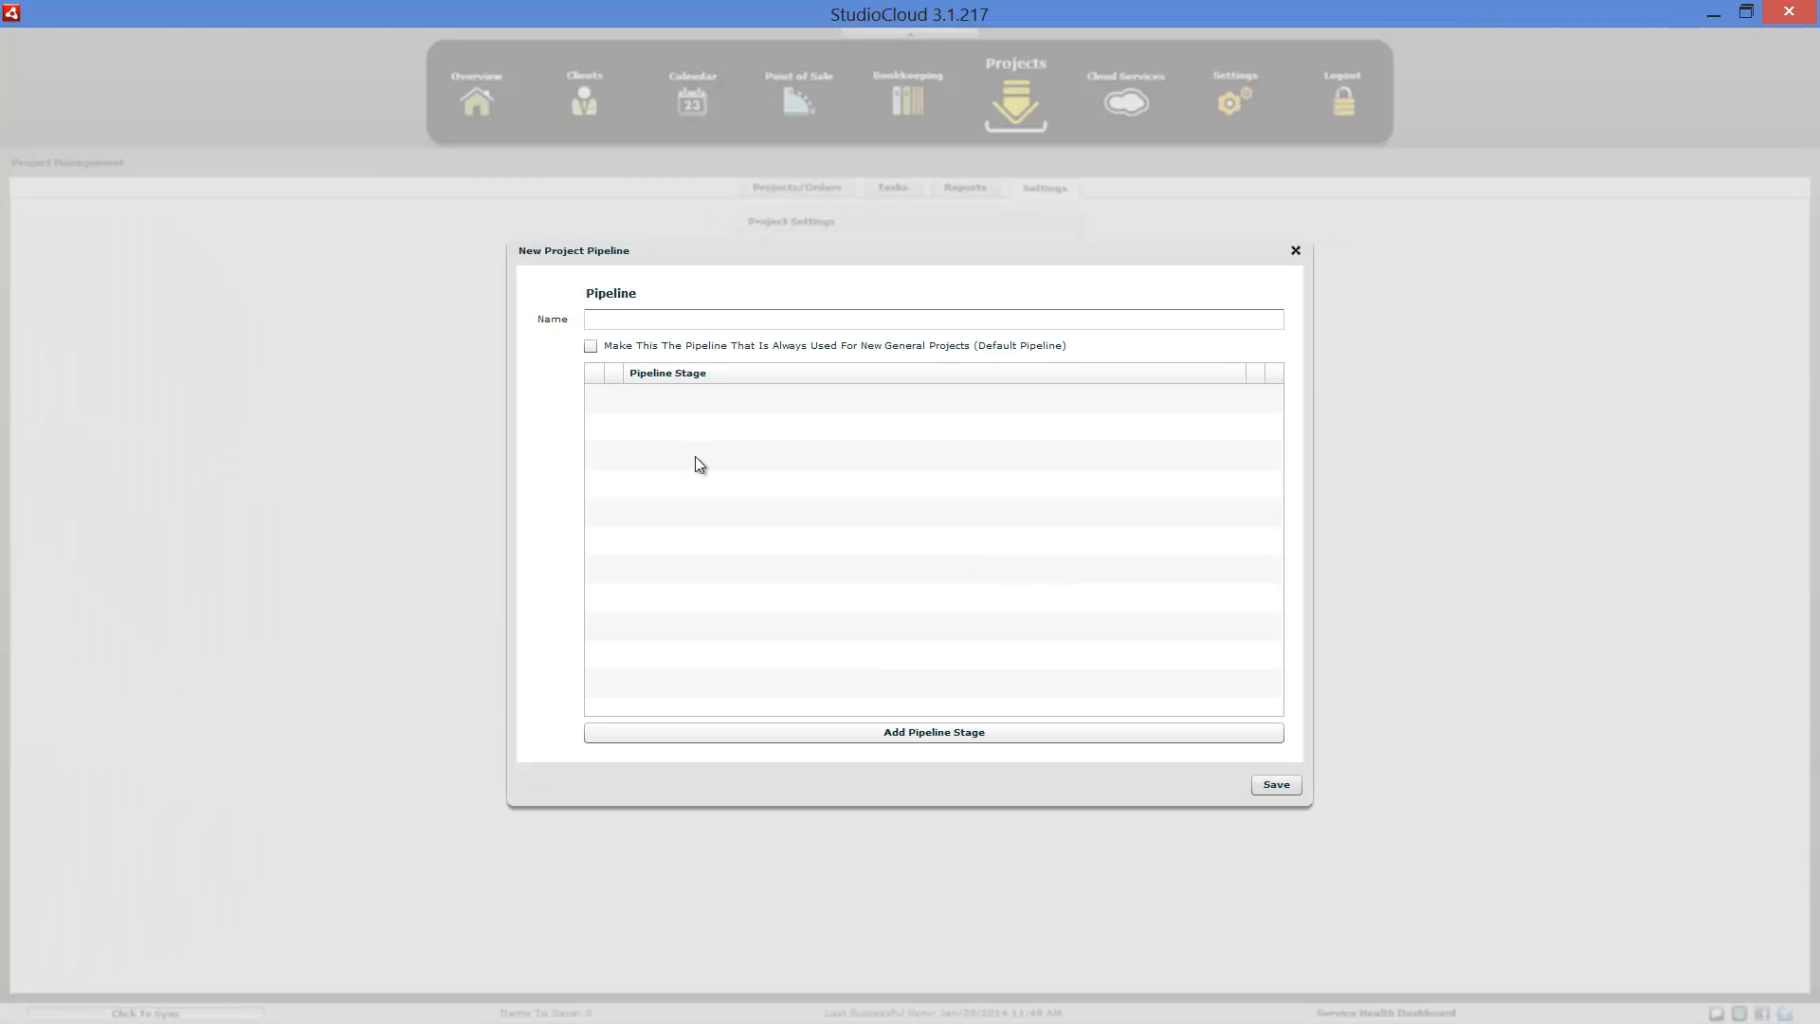
pyautogui.click(876, 732)
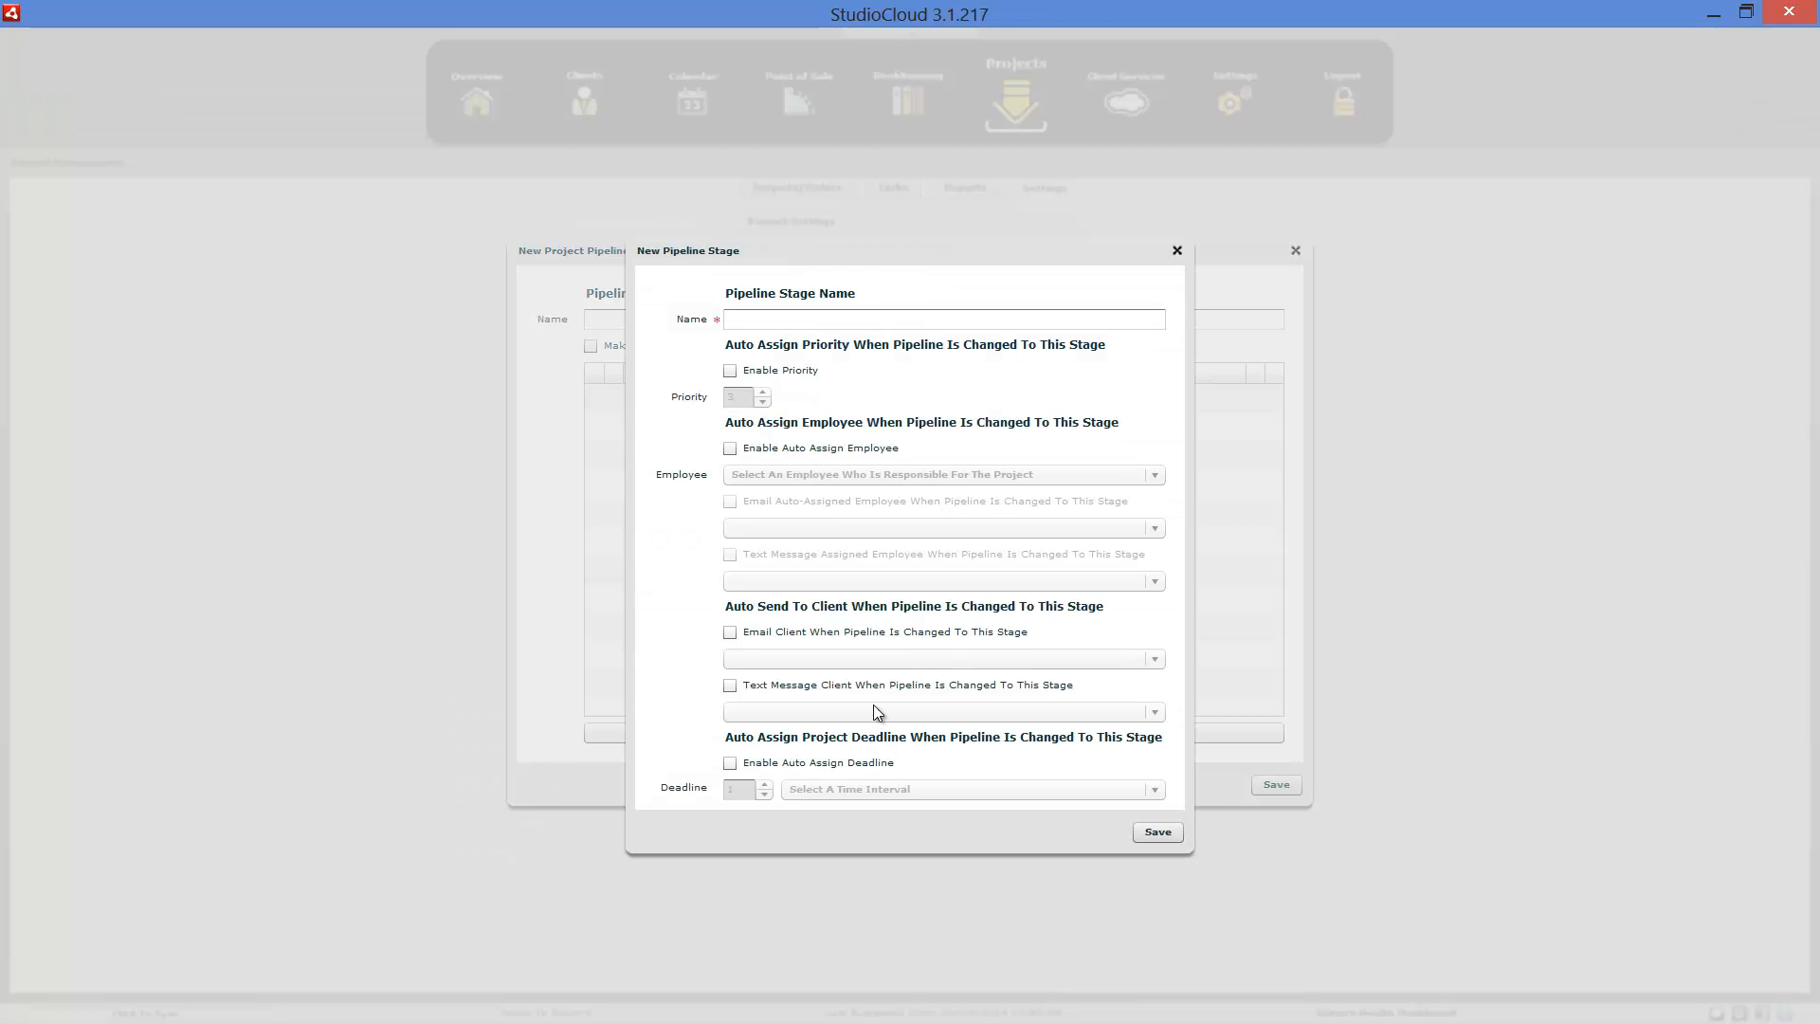
# - Toggle the new stage's priority option on and off, and enable auto-assigning an employee, choosing the one responsible for the project
pyautogui.click(775, 375)
pyautogui.click(768, 369)
pyautogui.click(783, 451)
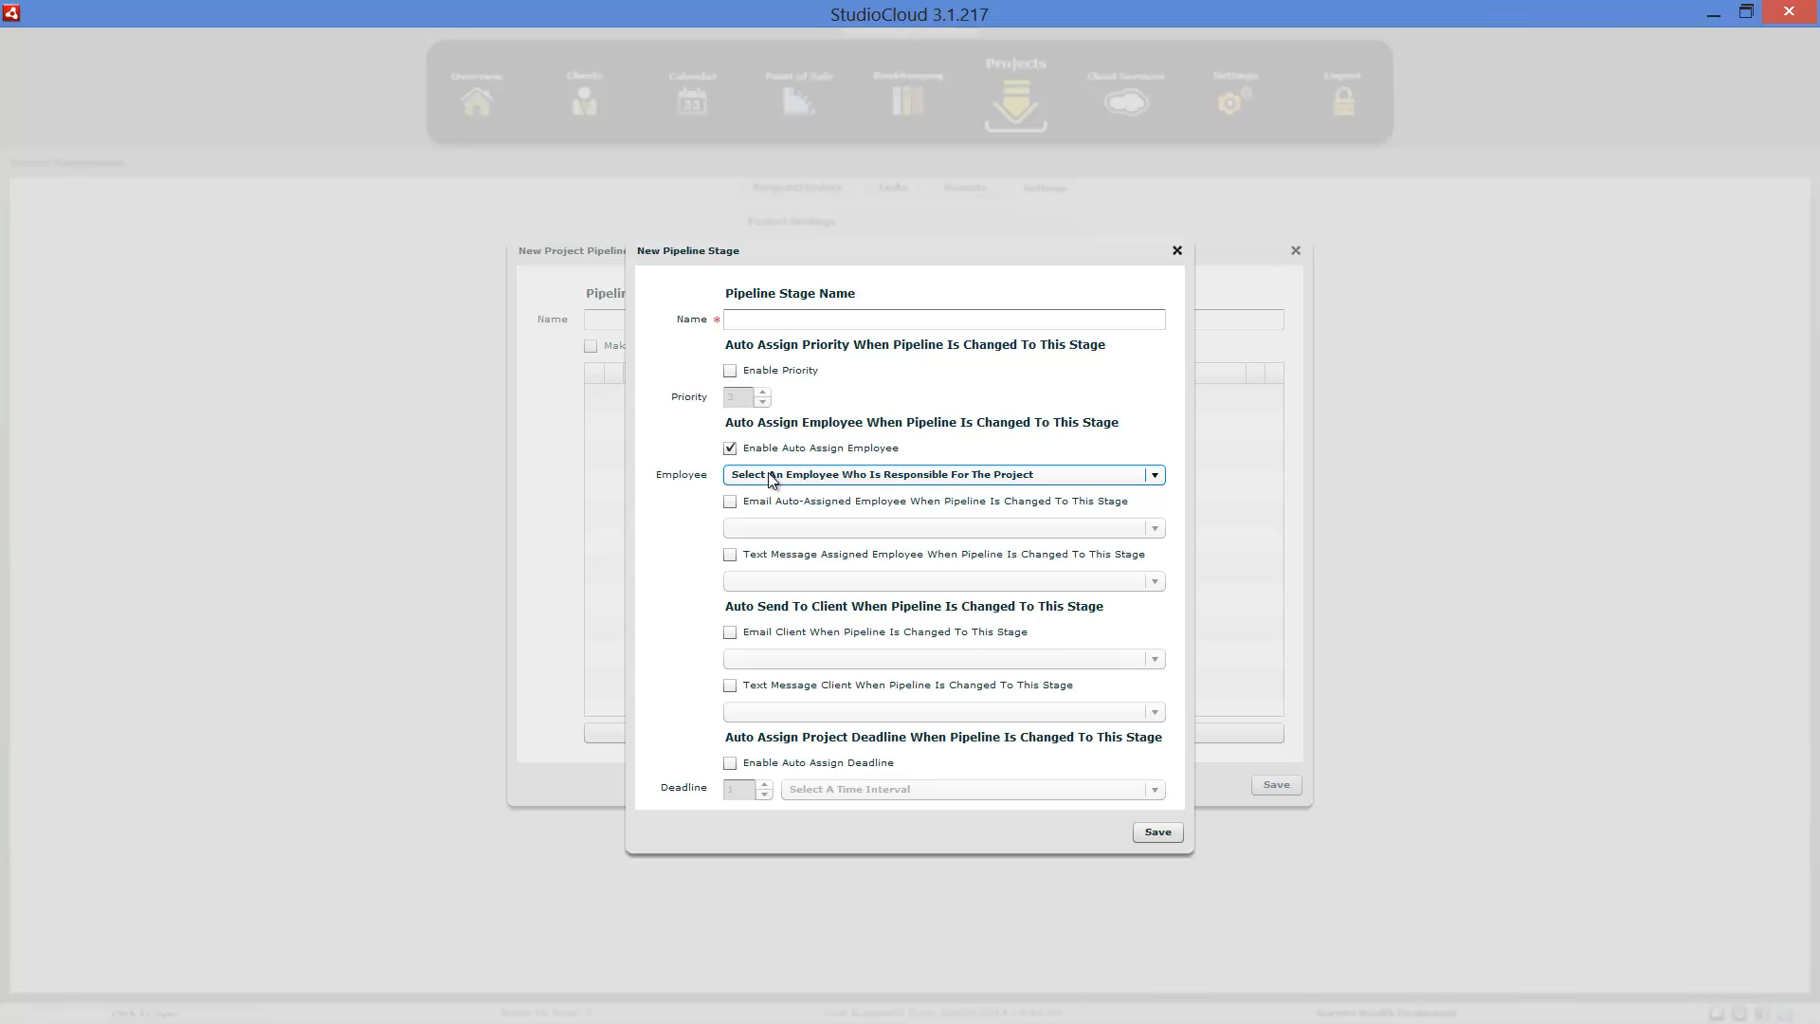
pyautogui.click(770, 477)
pyautogui.click(776, 531)
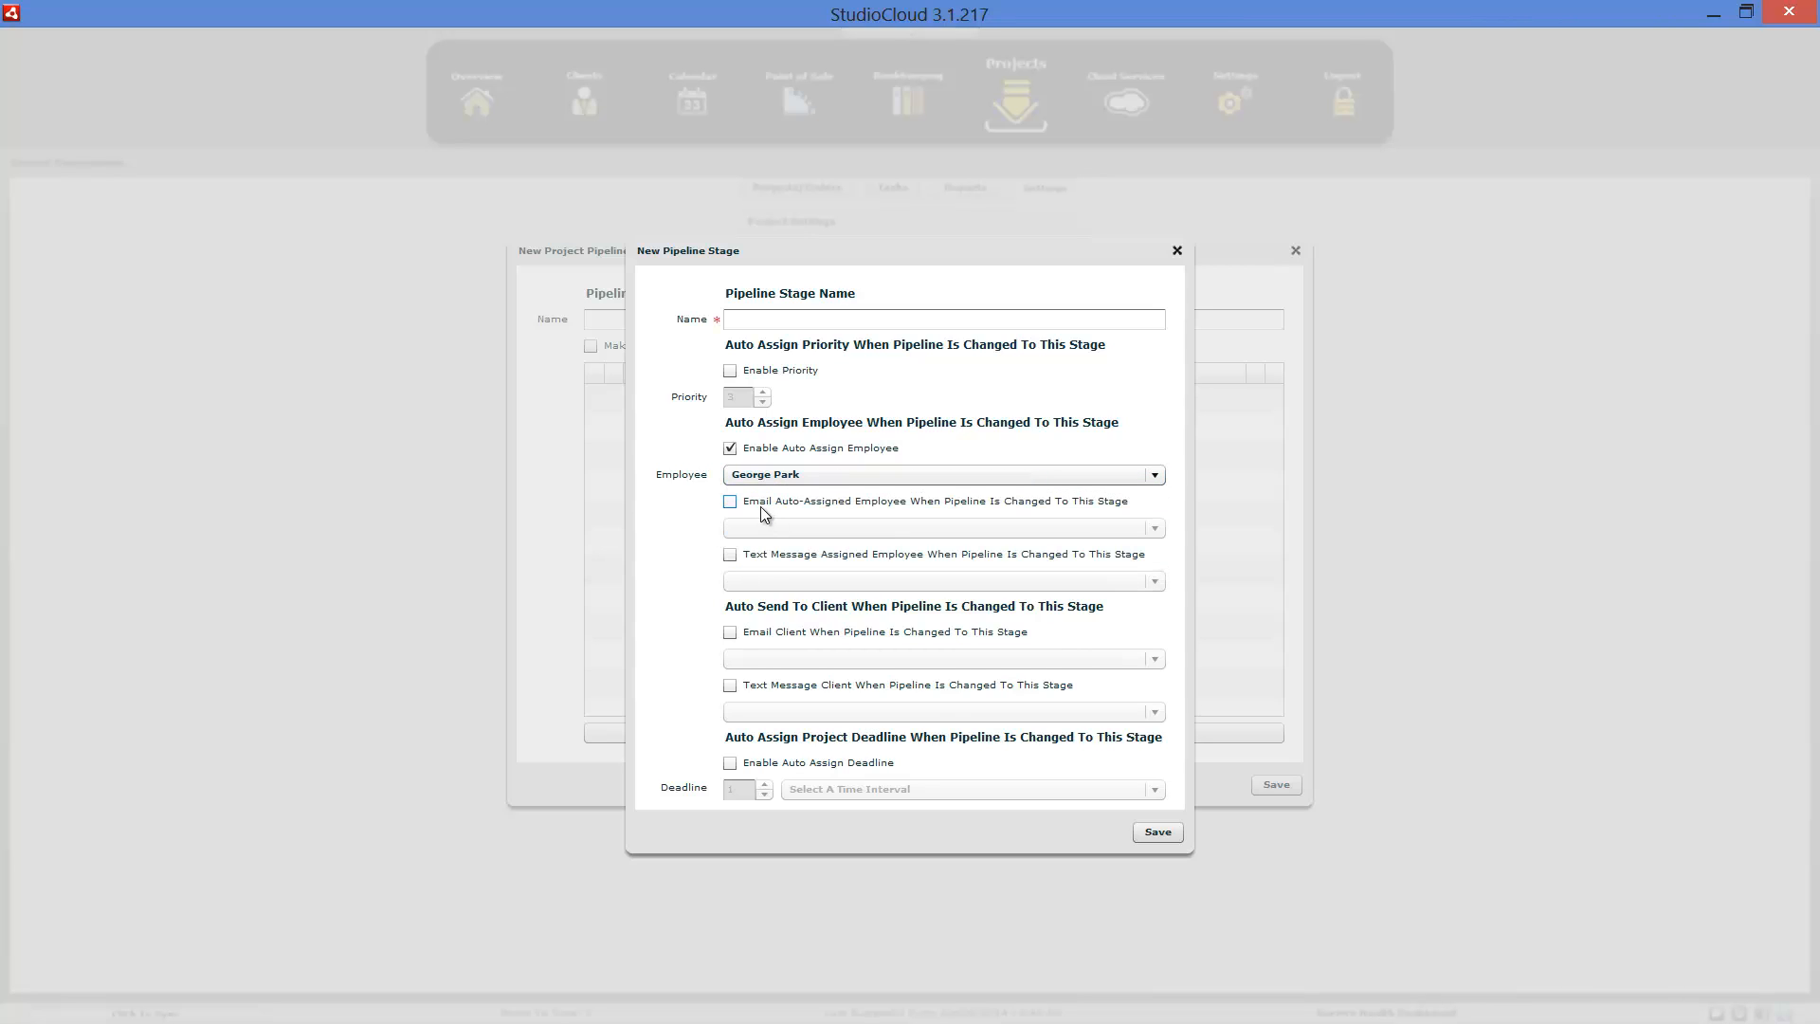
# - Try the stage options for emailing the auto-assigned employee and emailing the client, switching both off again
pyautogui.click(730, 502)
pyautogui.click(762, 523)
pyautogui.click(763, 532)
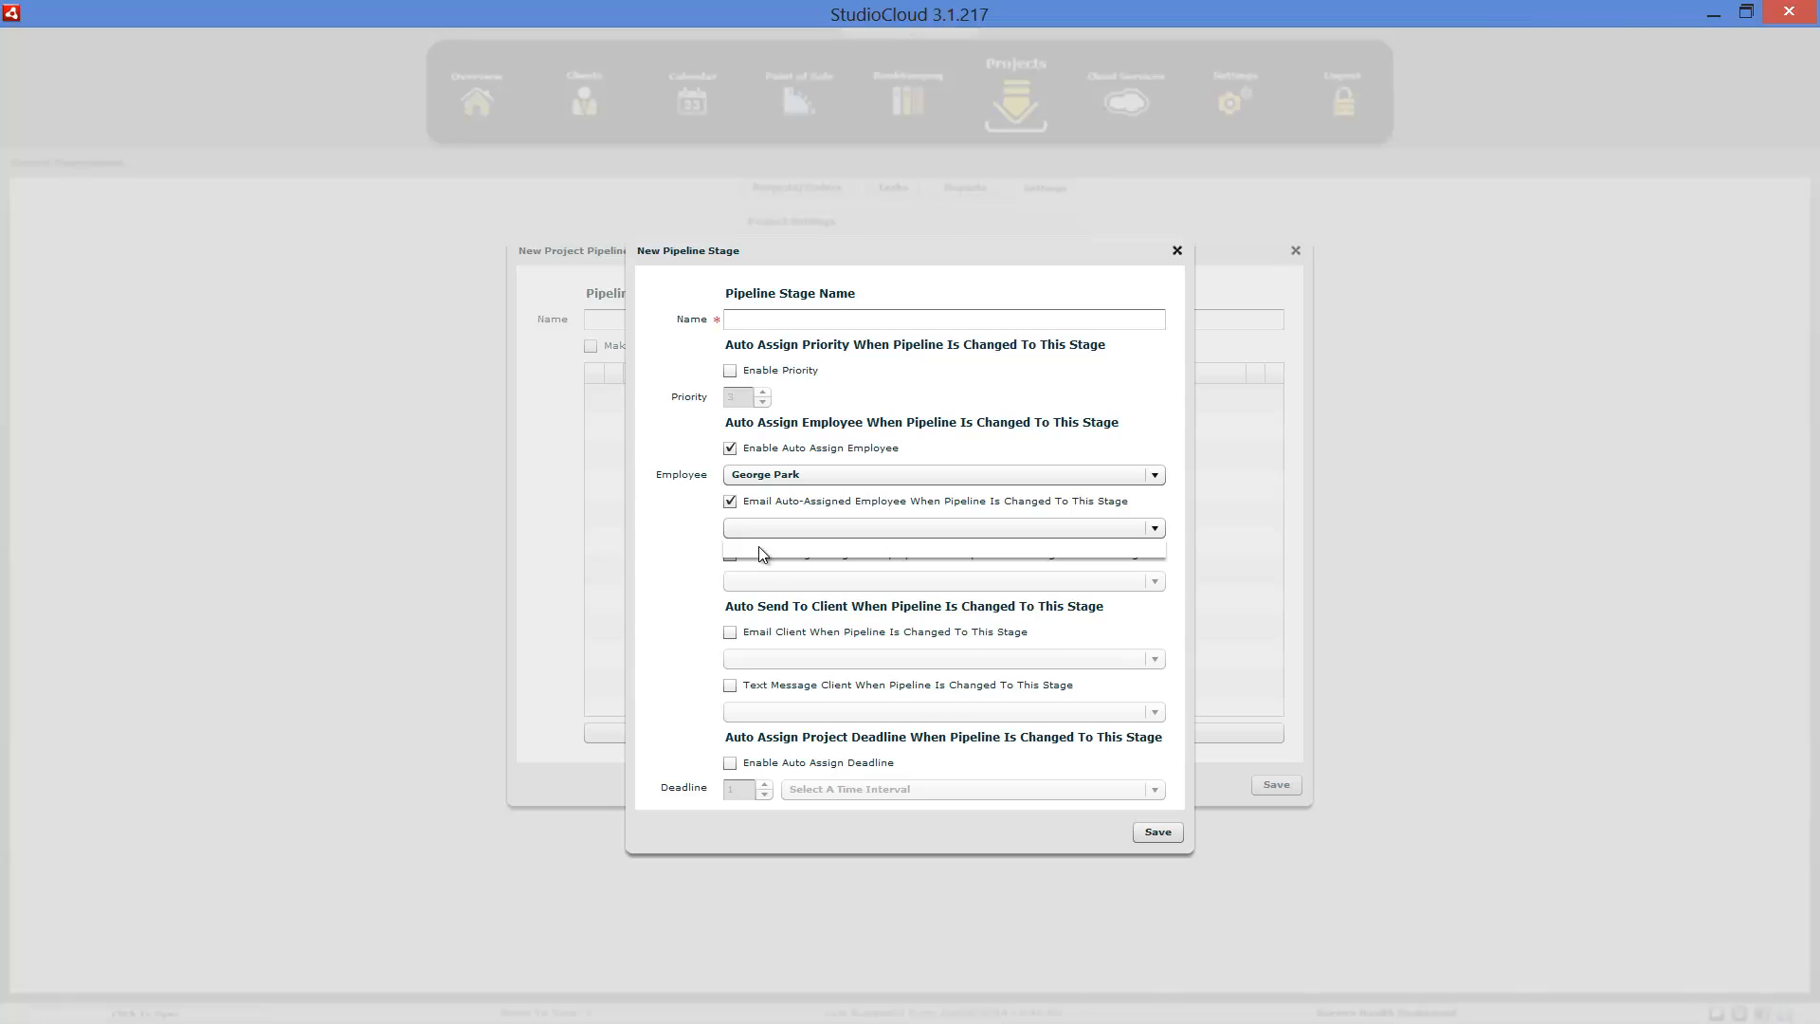
pyautogui.click(696, 538)
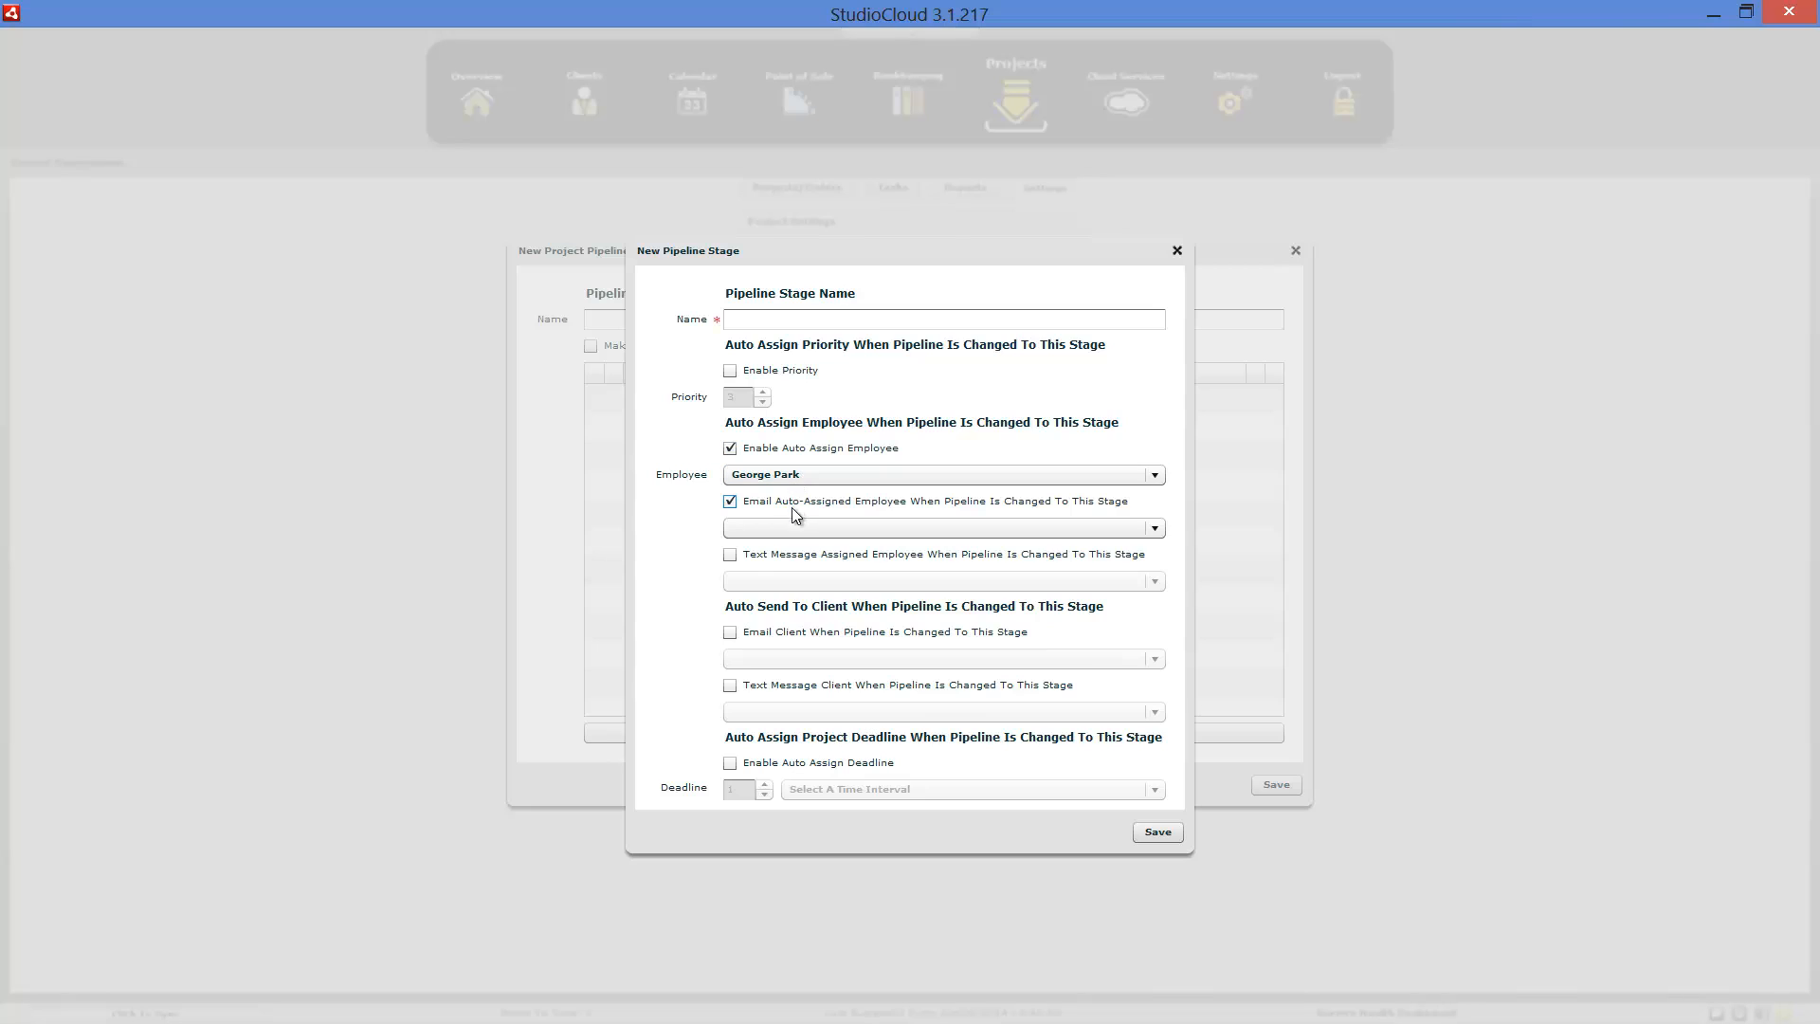
pyautogui.click(731, 501)
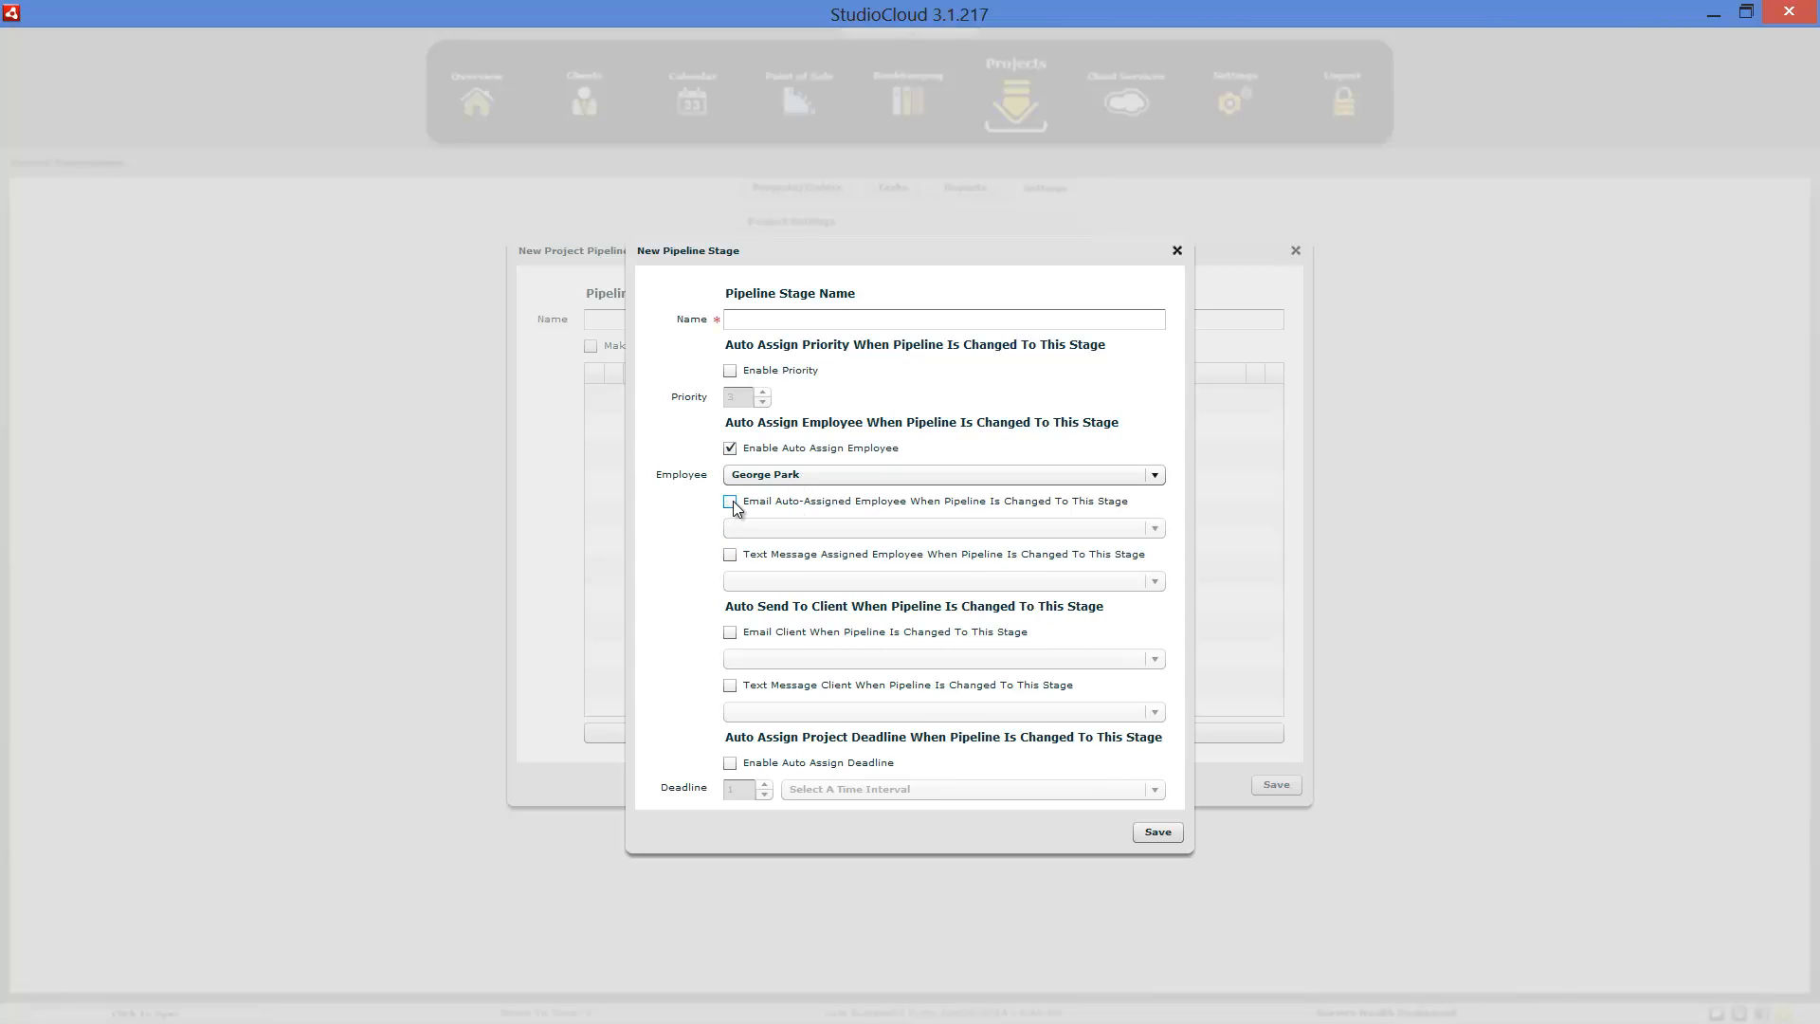
pyautogui.click(731, 633)
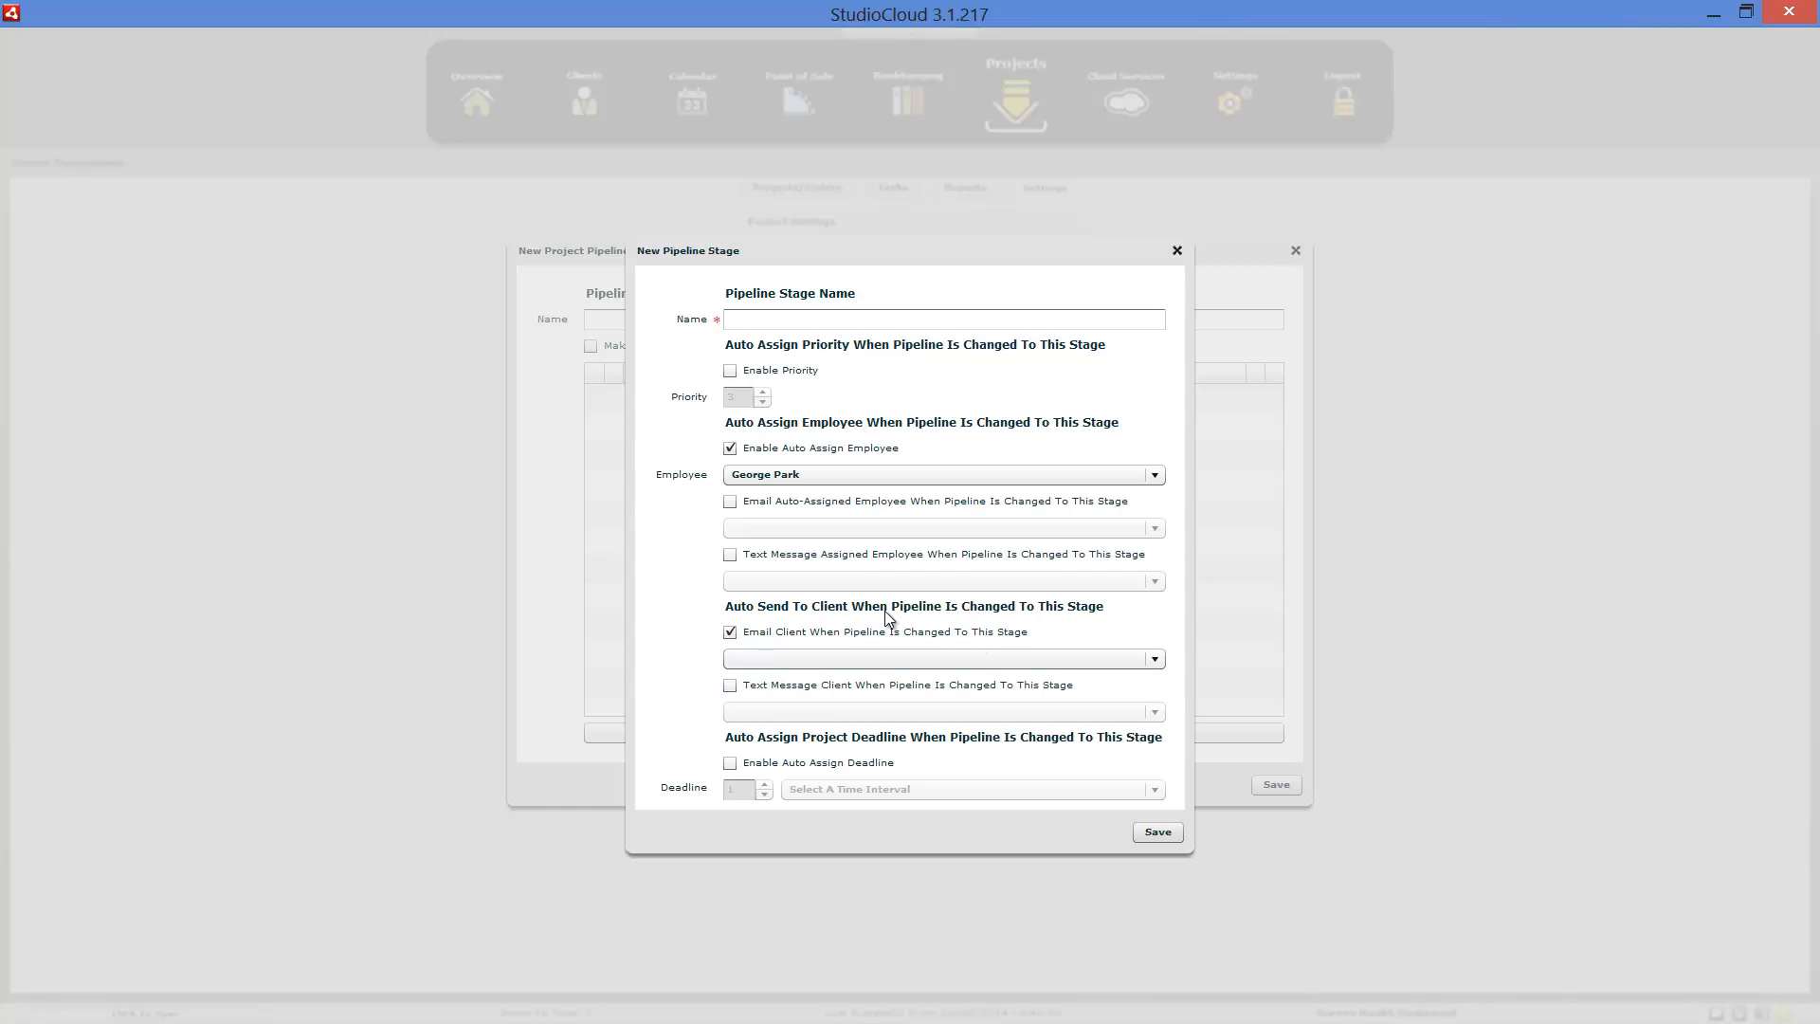
pyautogui.click(731, 634)
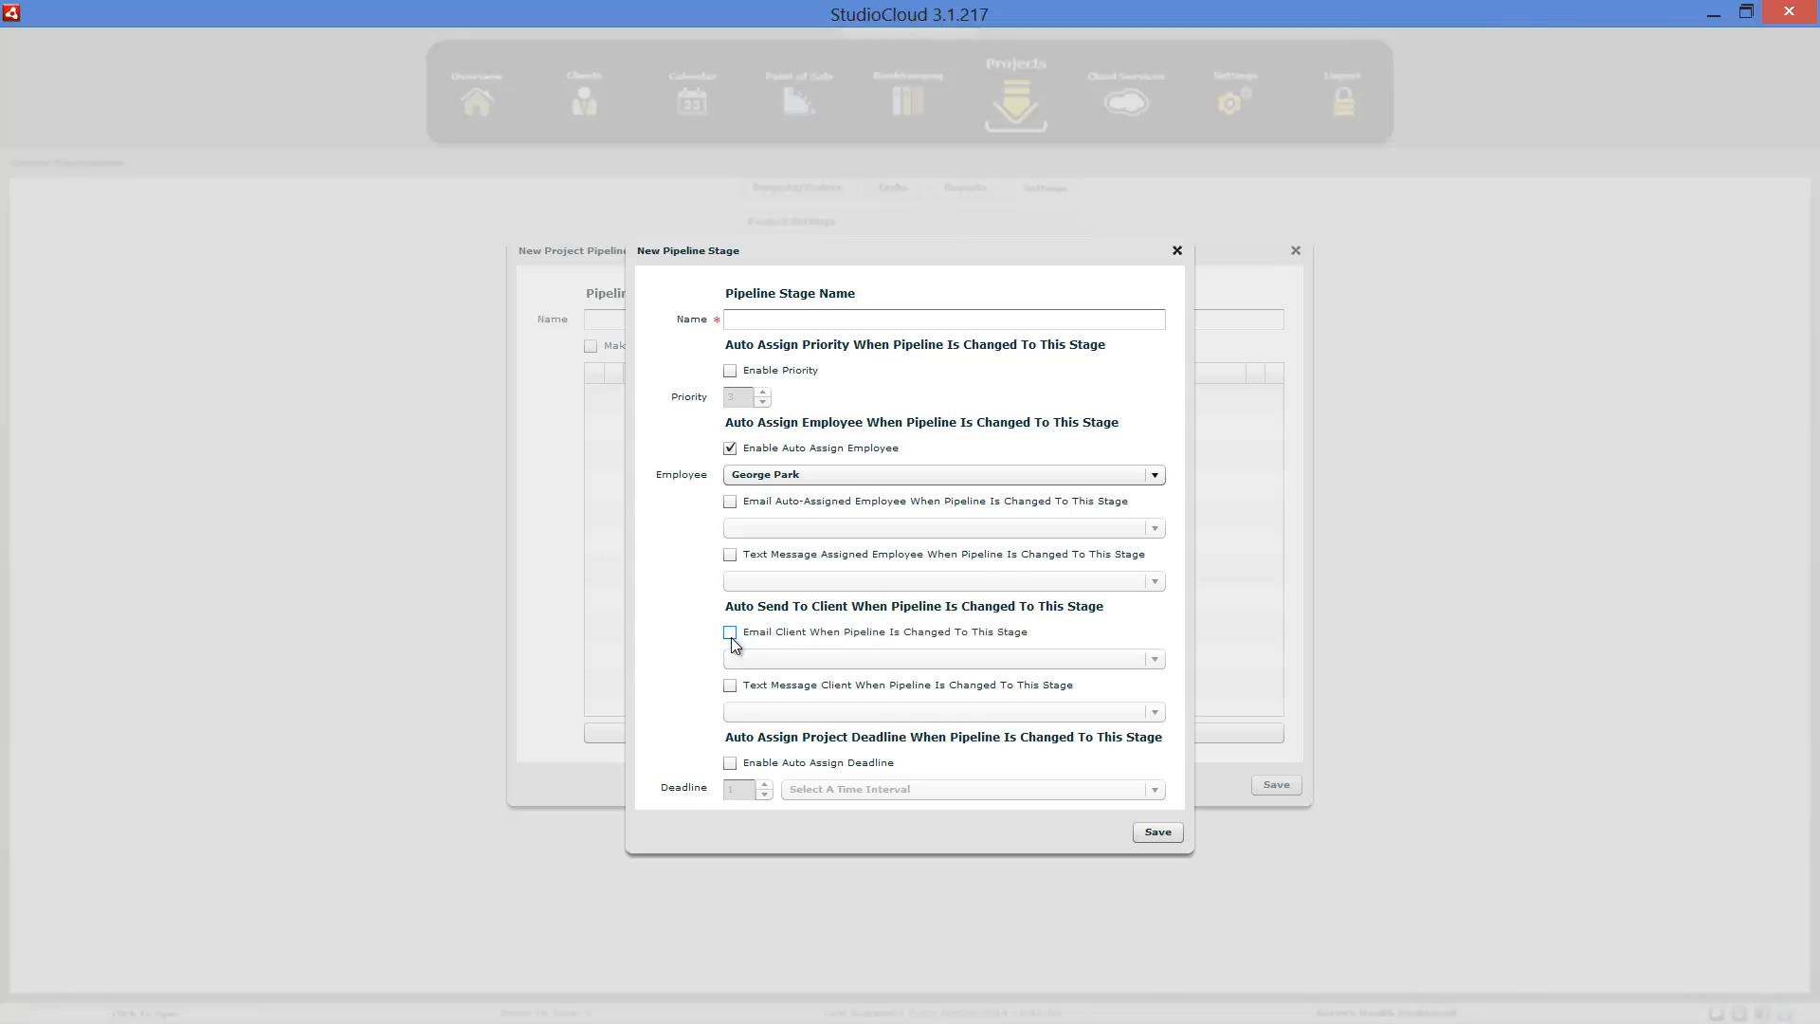
# - Enable the stage's auto-assigned deadline at 1 day after the pipeline is changed, and close the stage and pipeline forms without saving
pyautogui.click(731, 764)
pyautogui.click(817, 795)
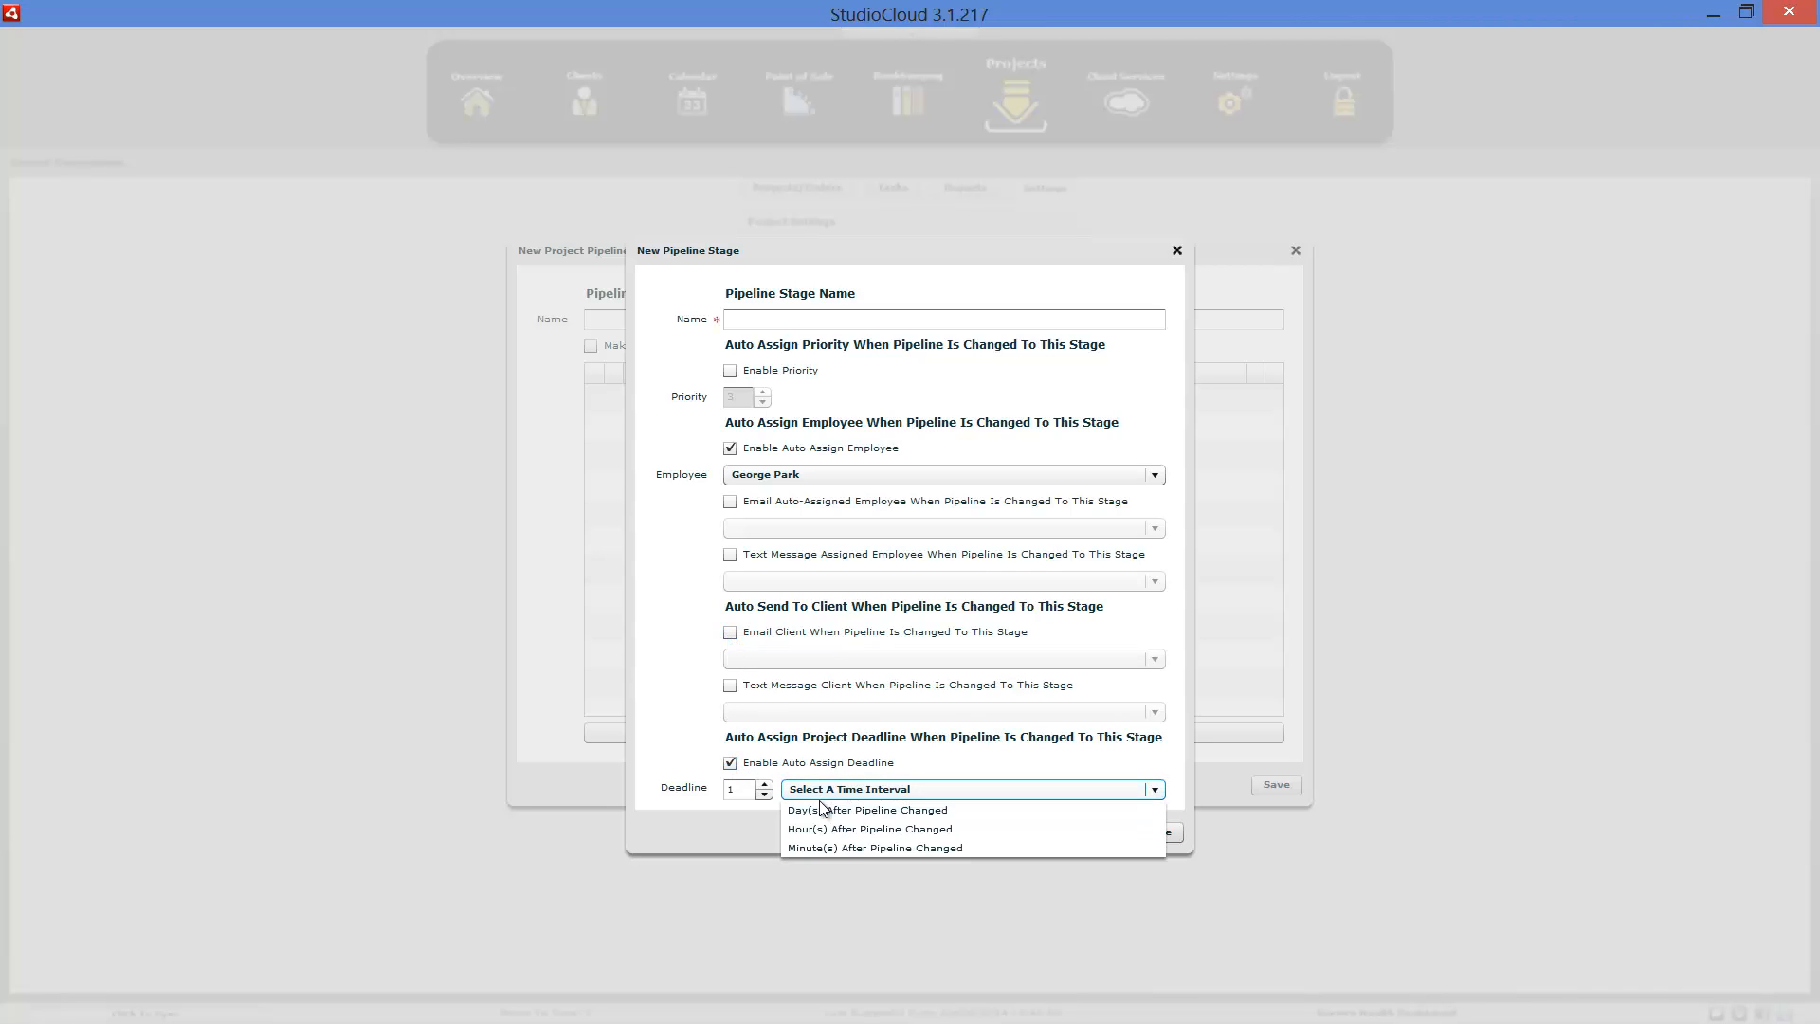
pyautogui.click(821, 811)
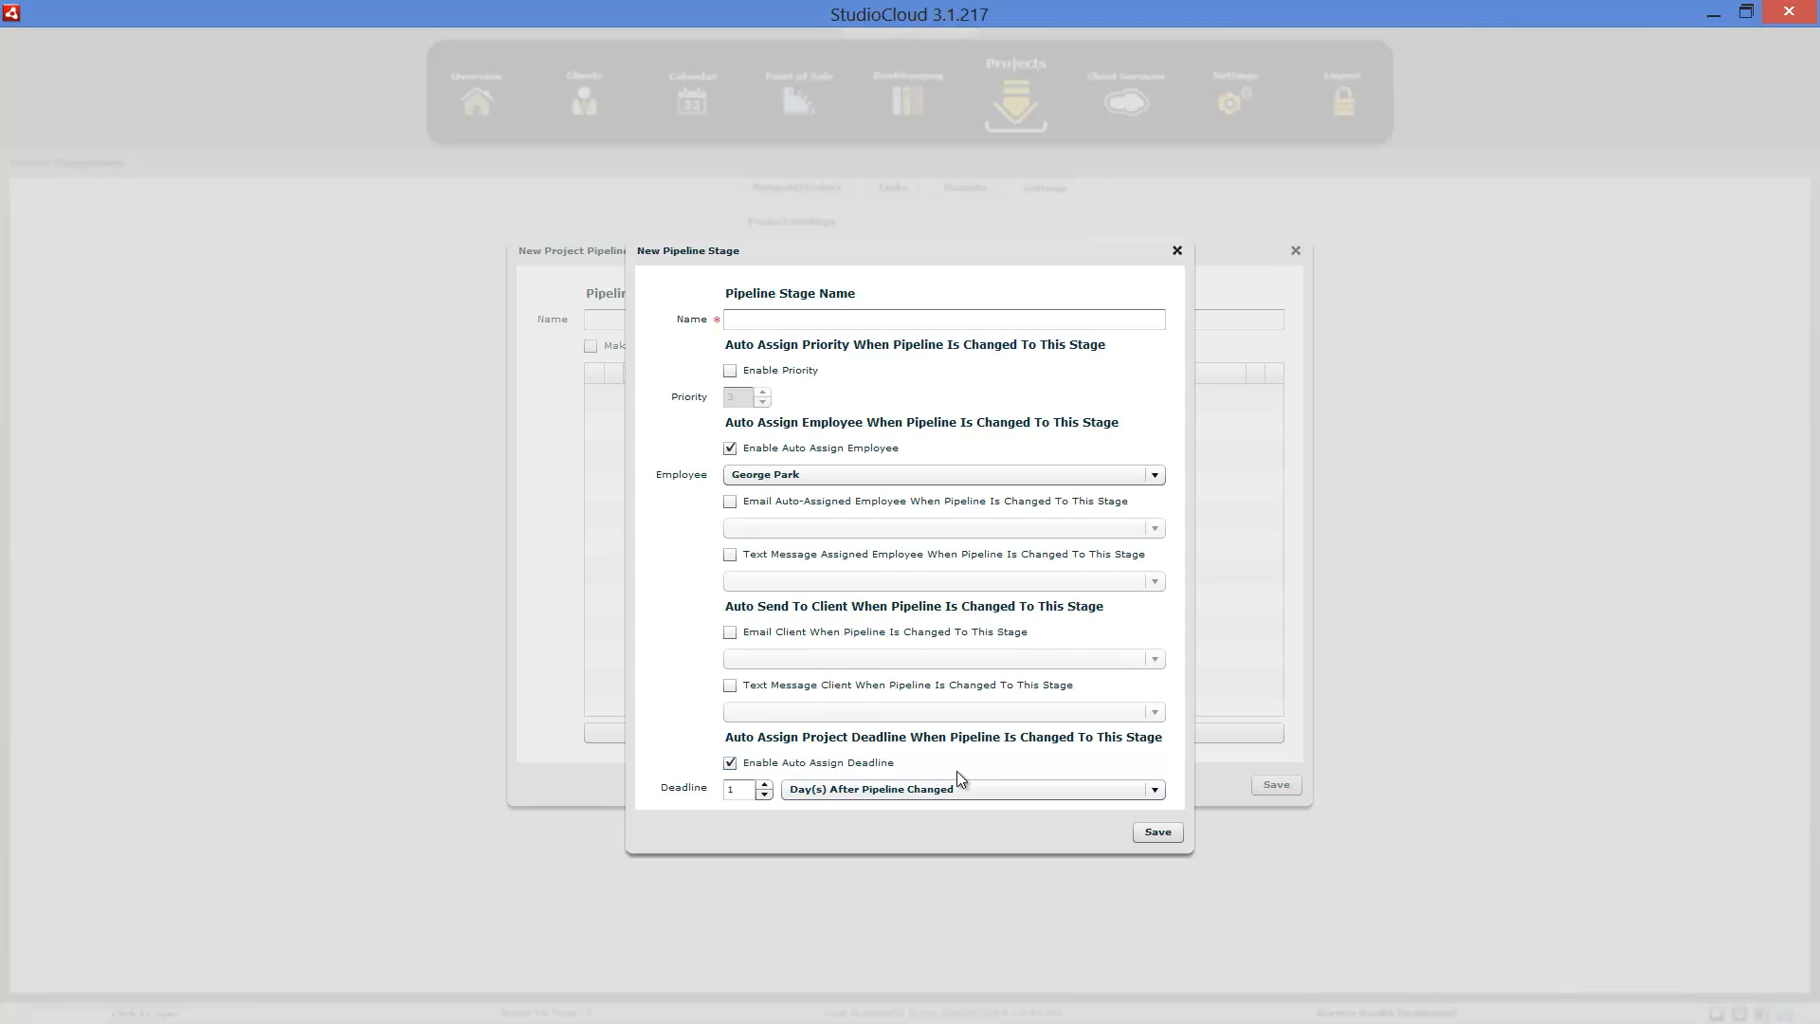
pyautogui.click(1179, 252)
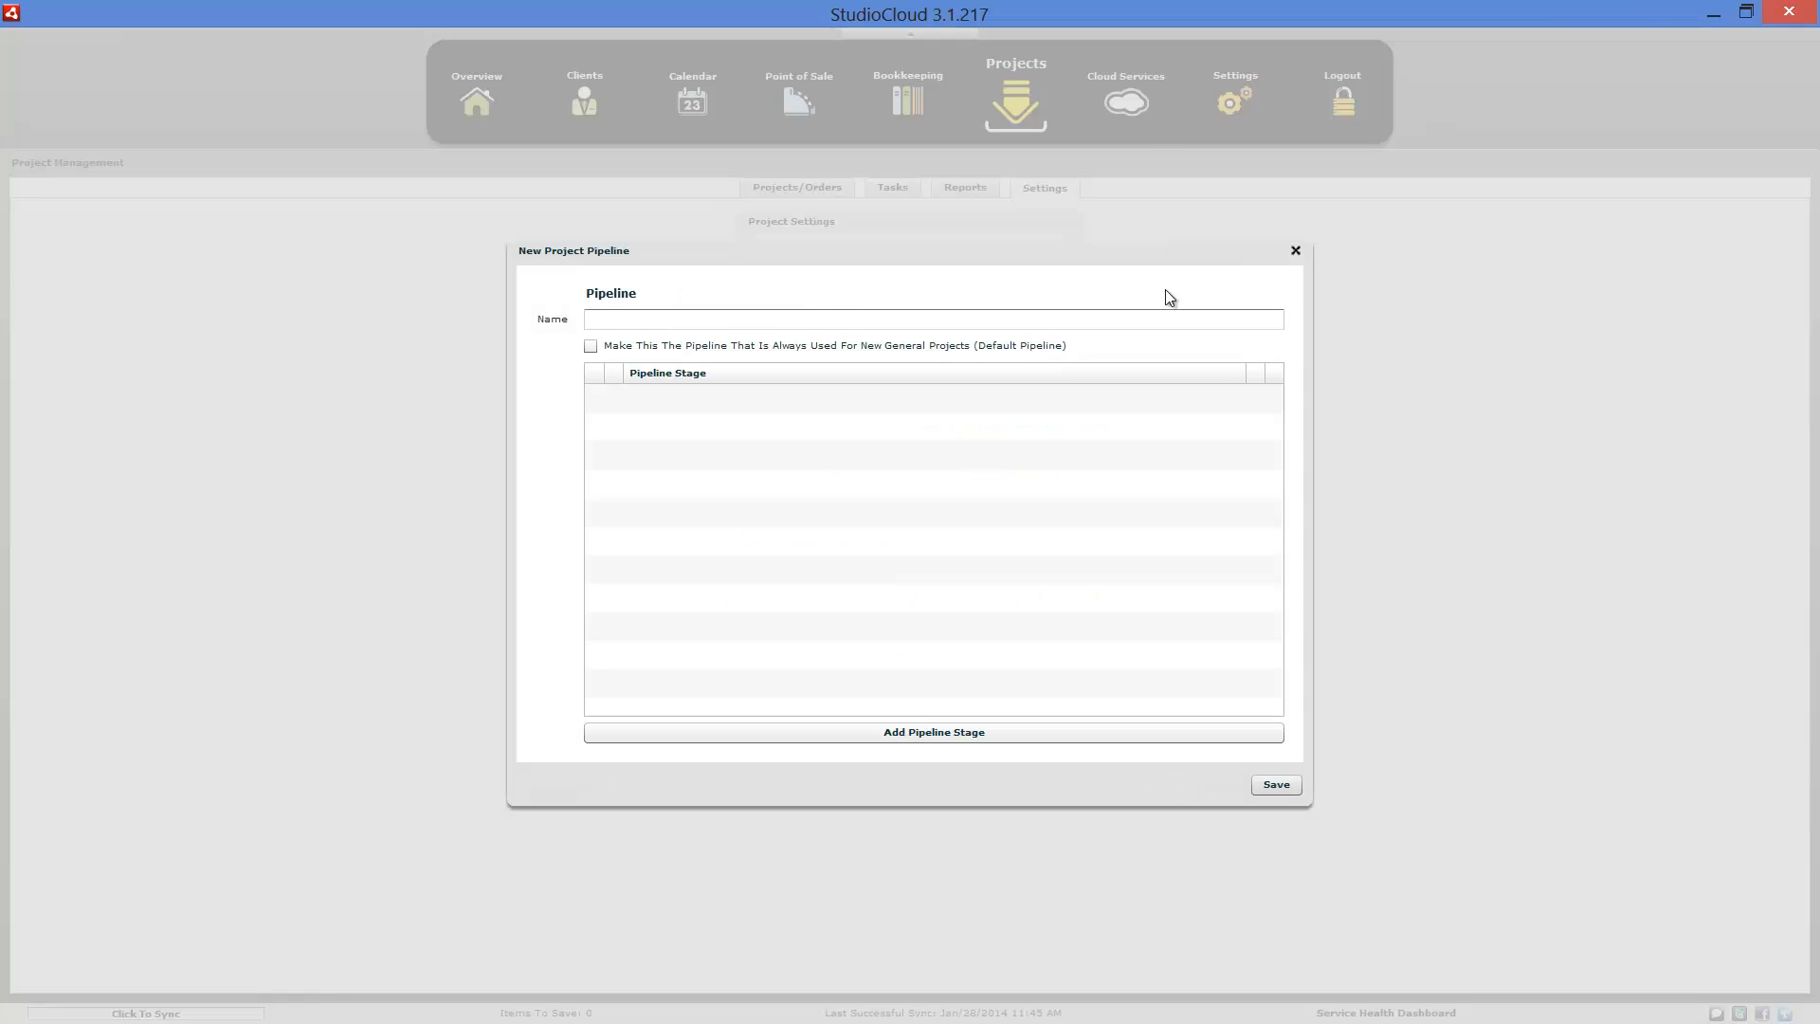
pyautogui.click(1295, 251)
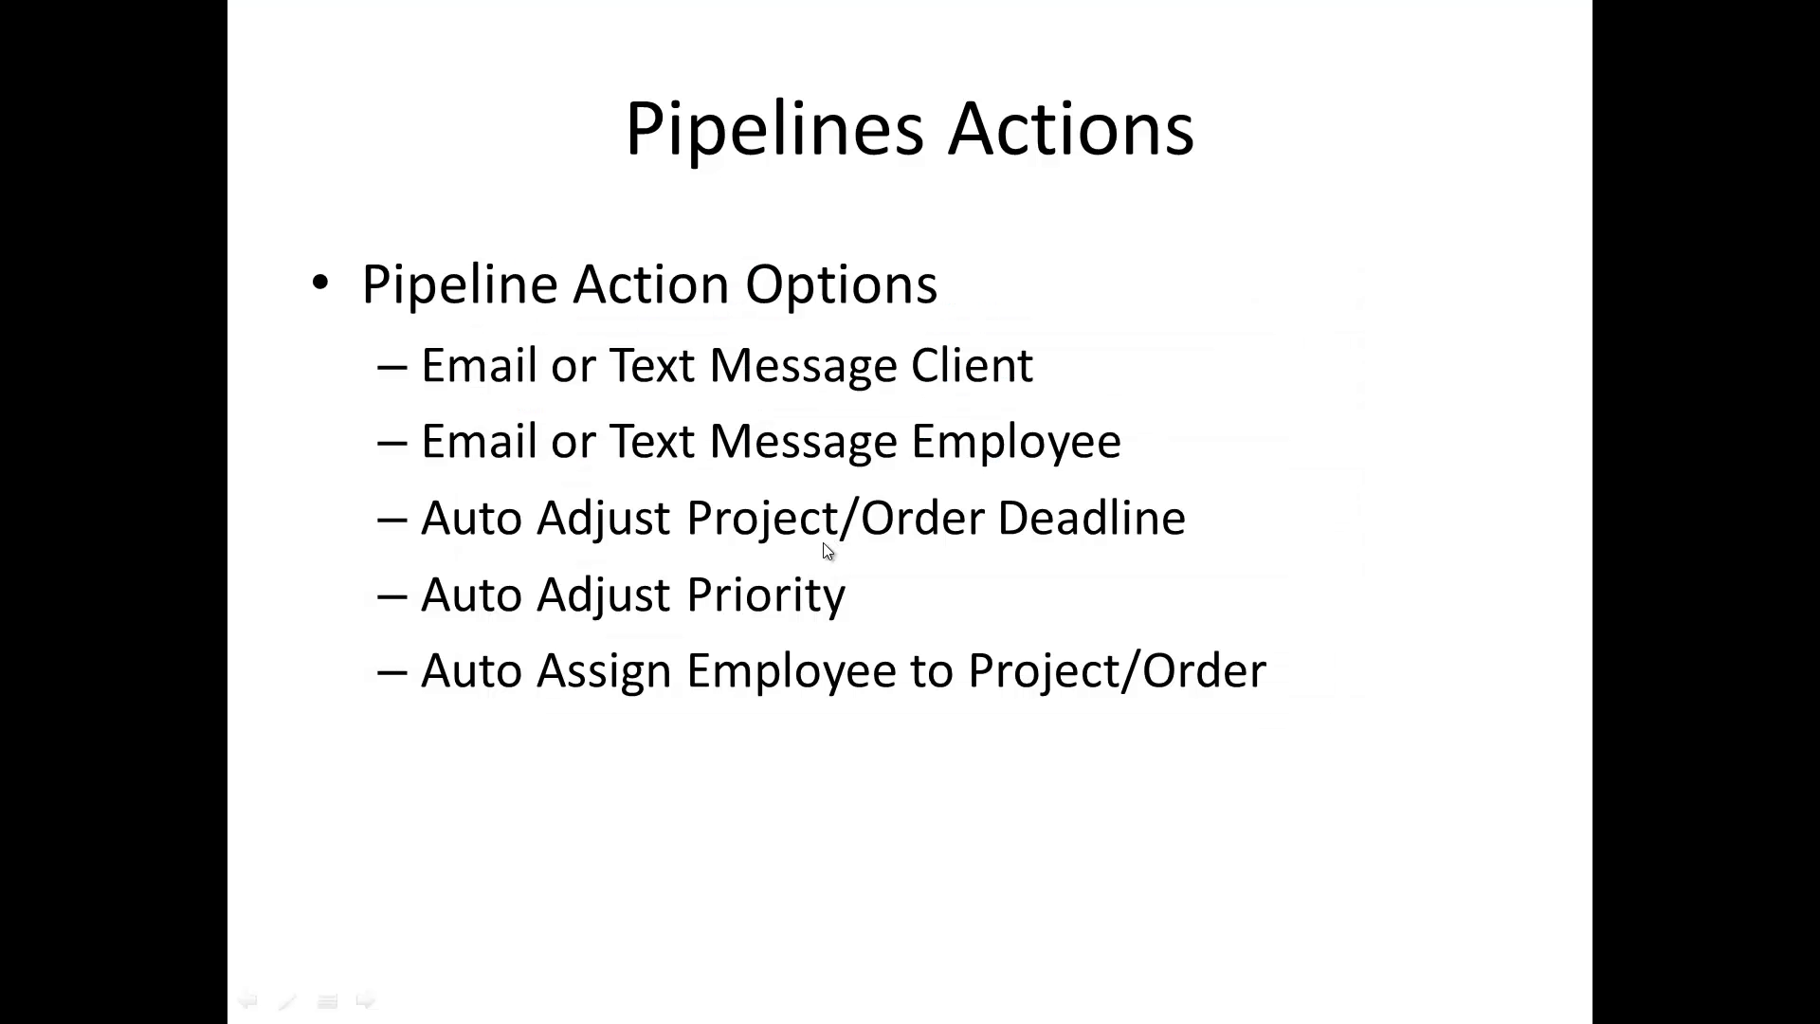
pyautogui.click(725, 599)
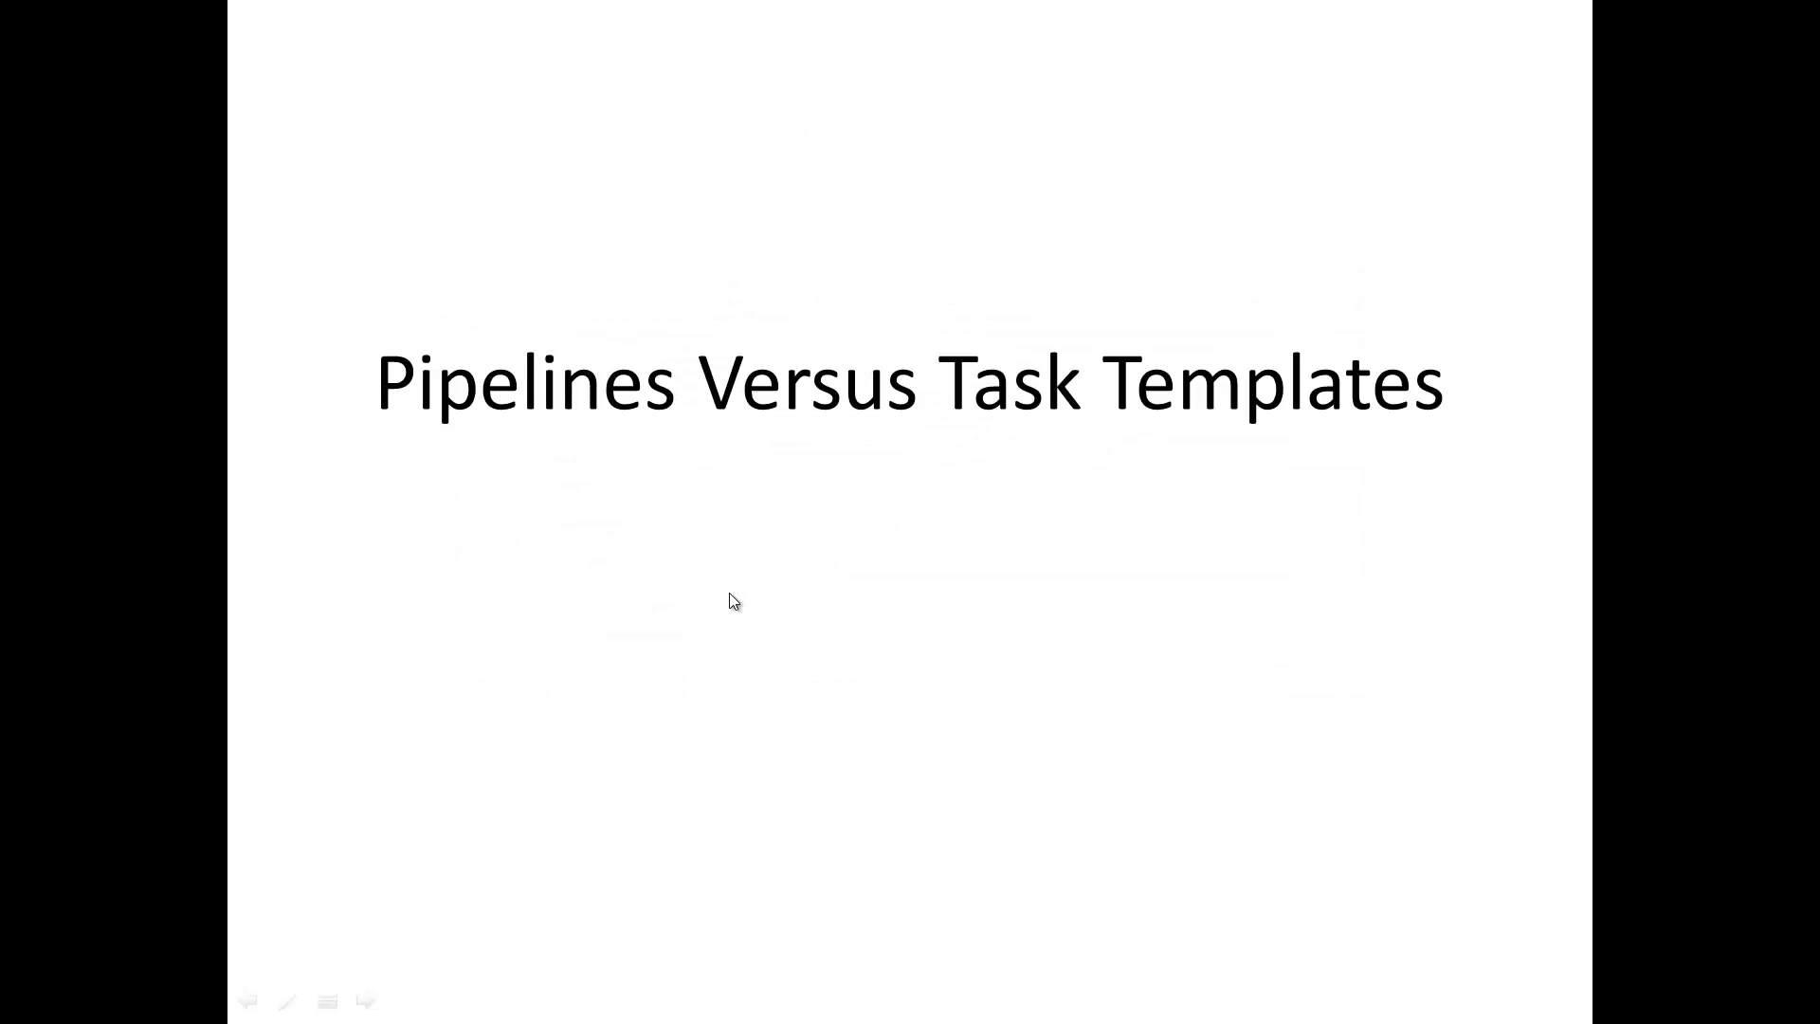